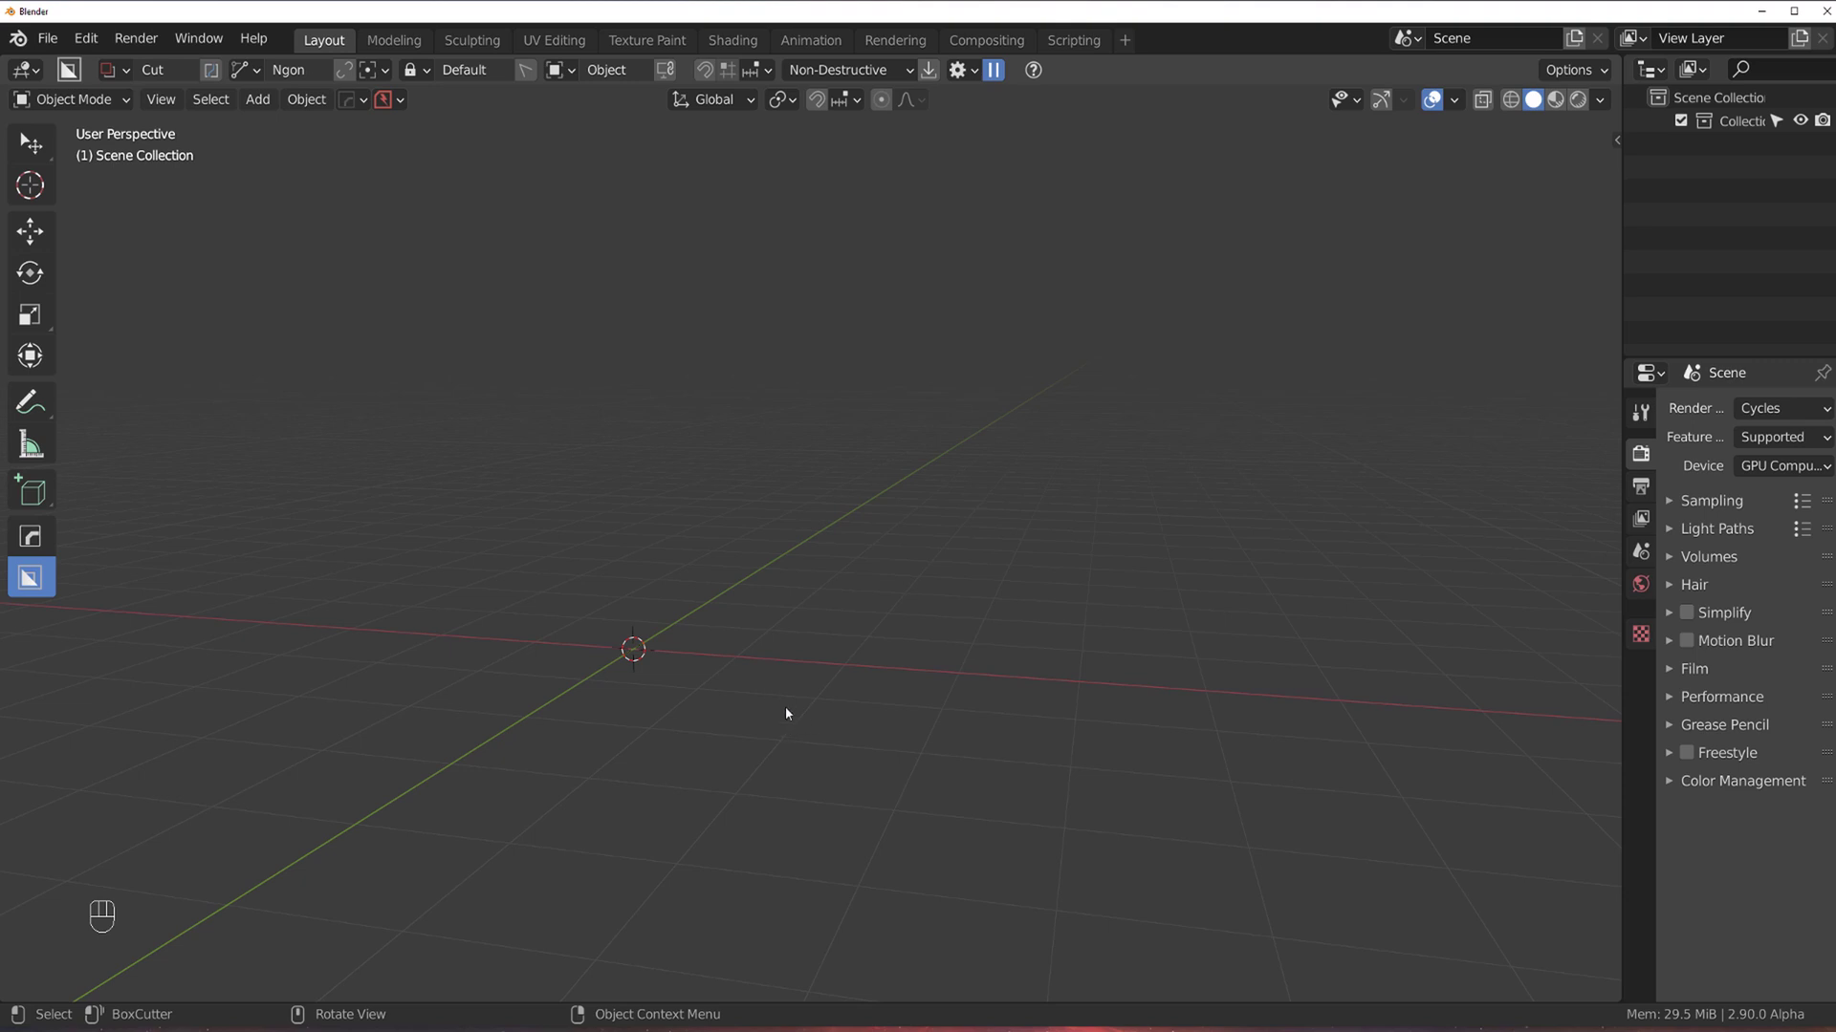
Add a new mesh cube to the scene
key(shift+a)
mouse_move(754, 528)
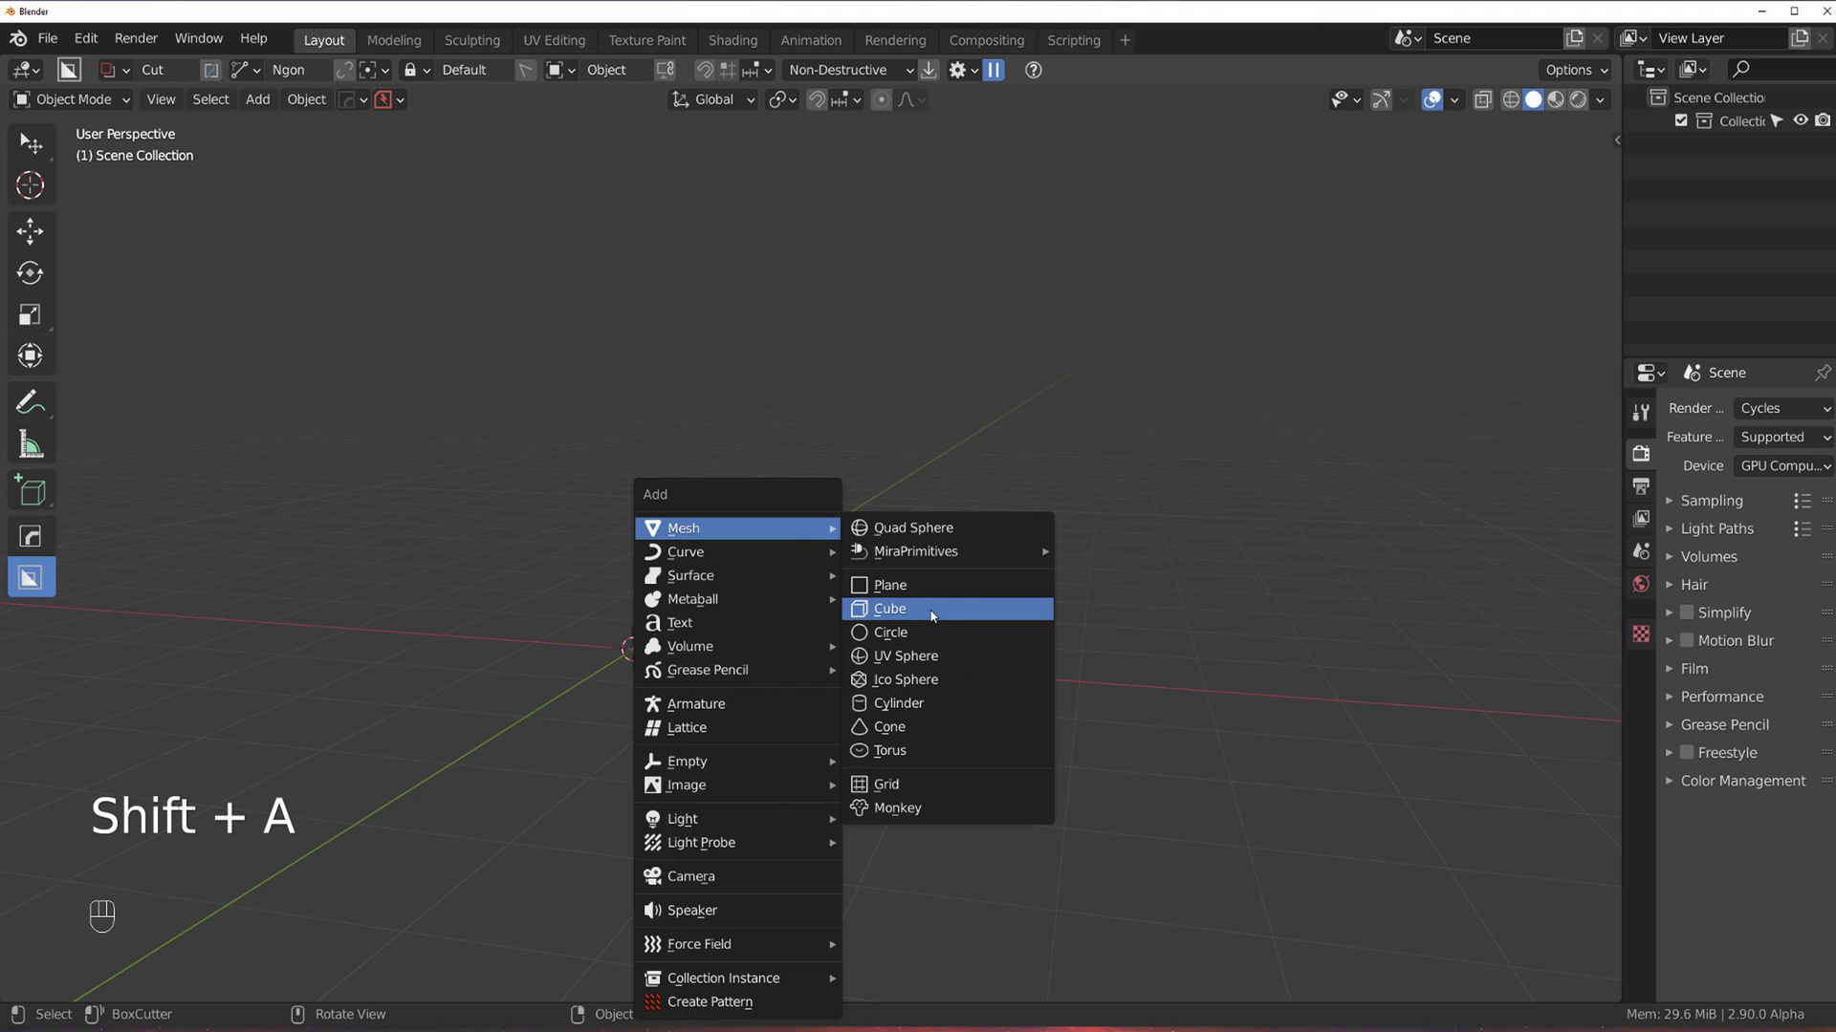
click(937, 625)
middle_drag(794, 593, 860, 660)
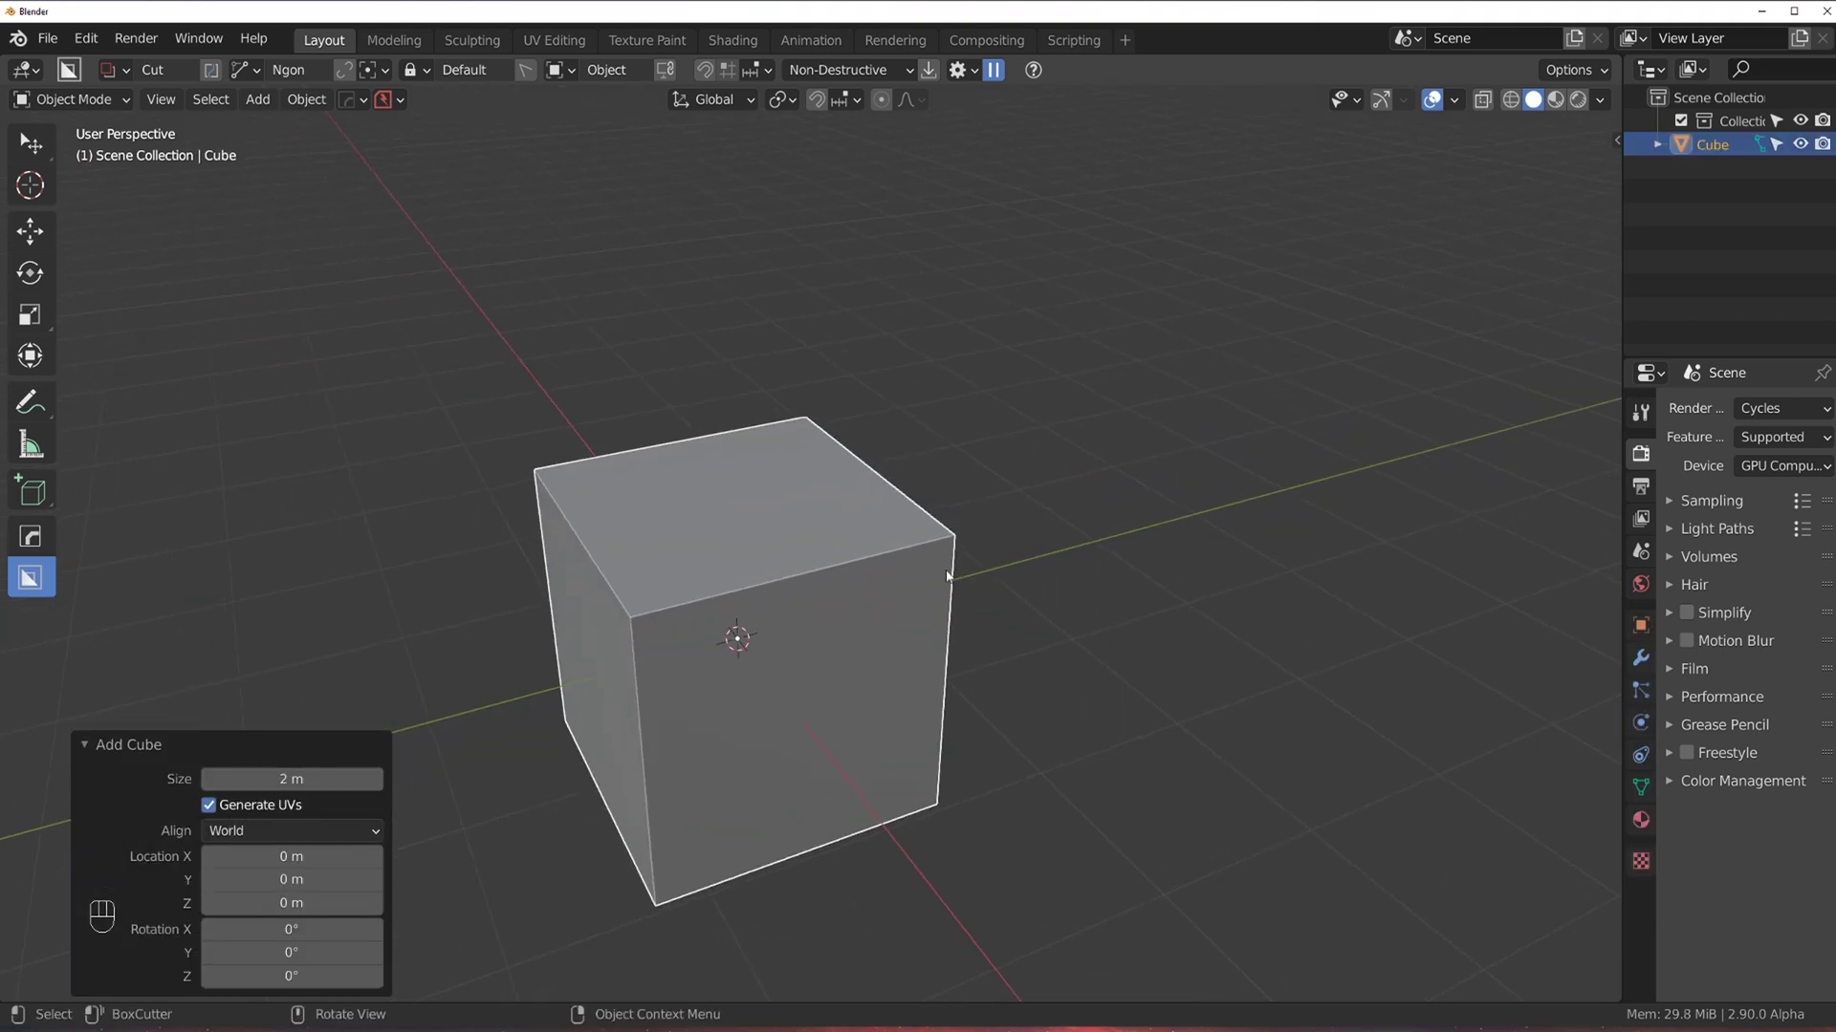
In Edit Mode, vertex-bevel the cube's corners after cancelling an edge bevel
key(Tab)
key(ctrl+b)
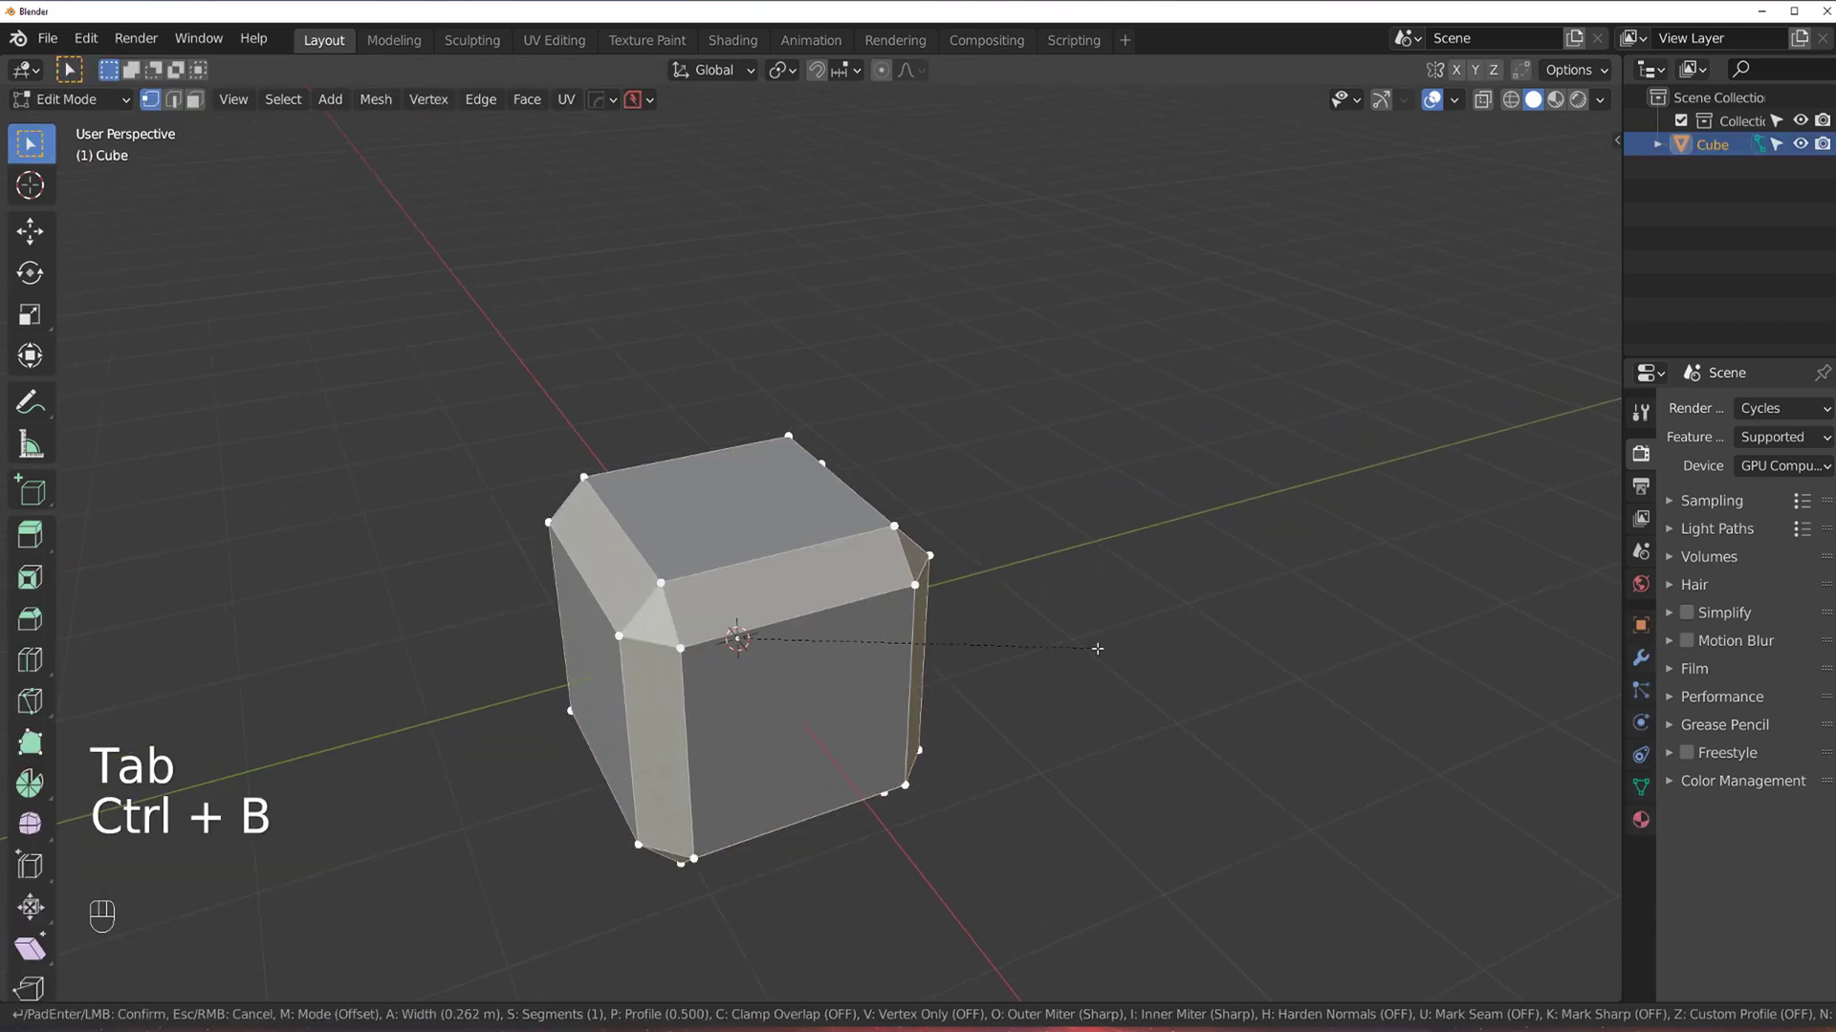
right_click(1018, 693)
key(ctrl+shift+b)
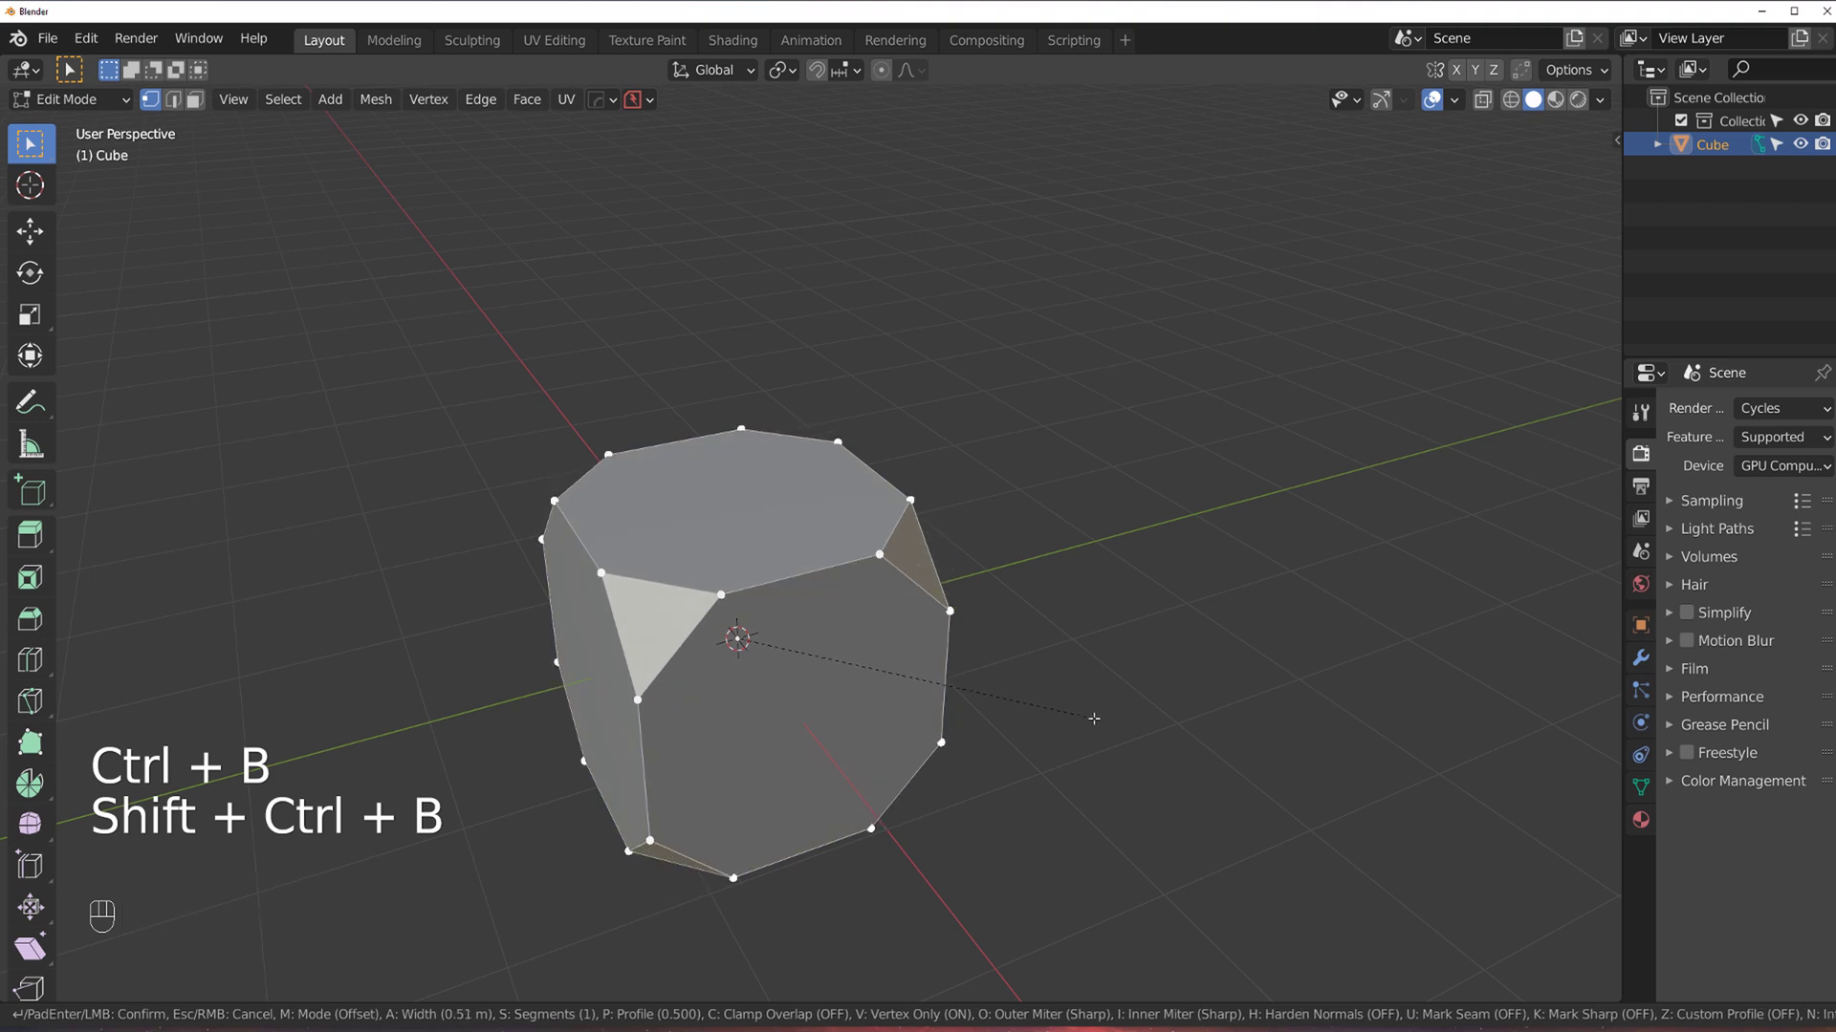
click(1086, 717)
Inspect the bevelled corner from Object Mode, then return to Edit Mode
key(Tab)
middle_drag(971, 460, 971, 504)
scroll(936, 564, up, 5)
key(Tab)
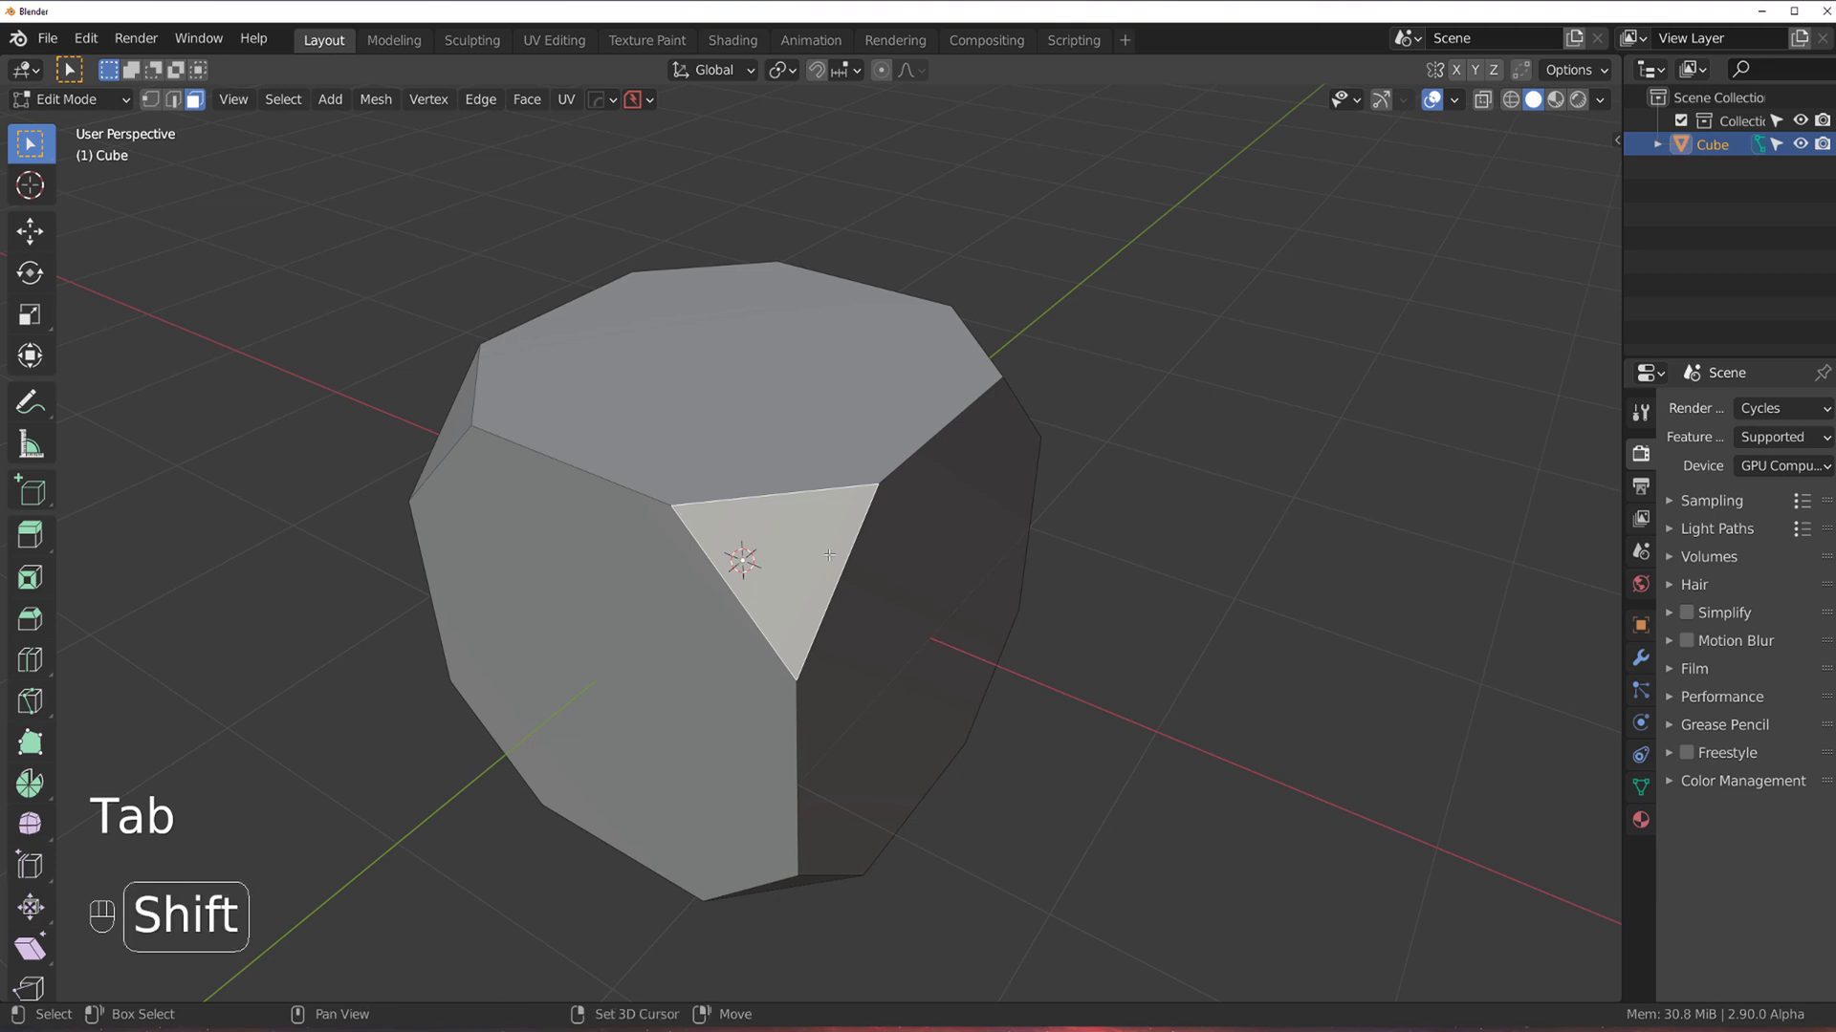
Align the view to the triangle face in orthographic, stepping the orbit with Numpad 2/8/6
key(shift+KP_7)
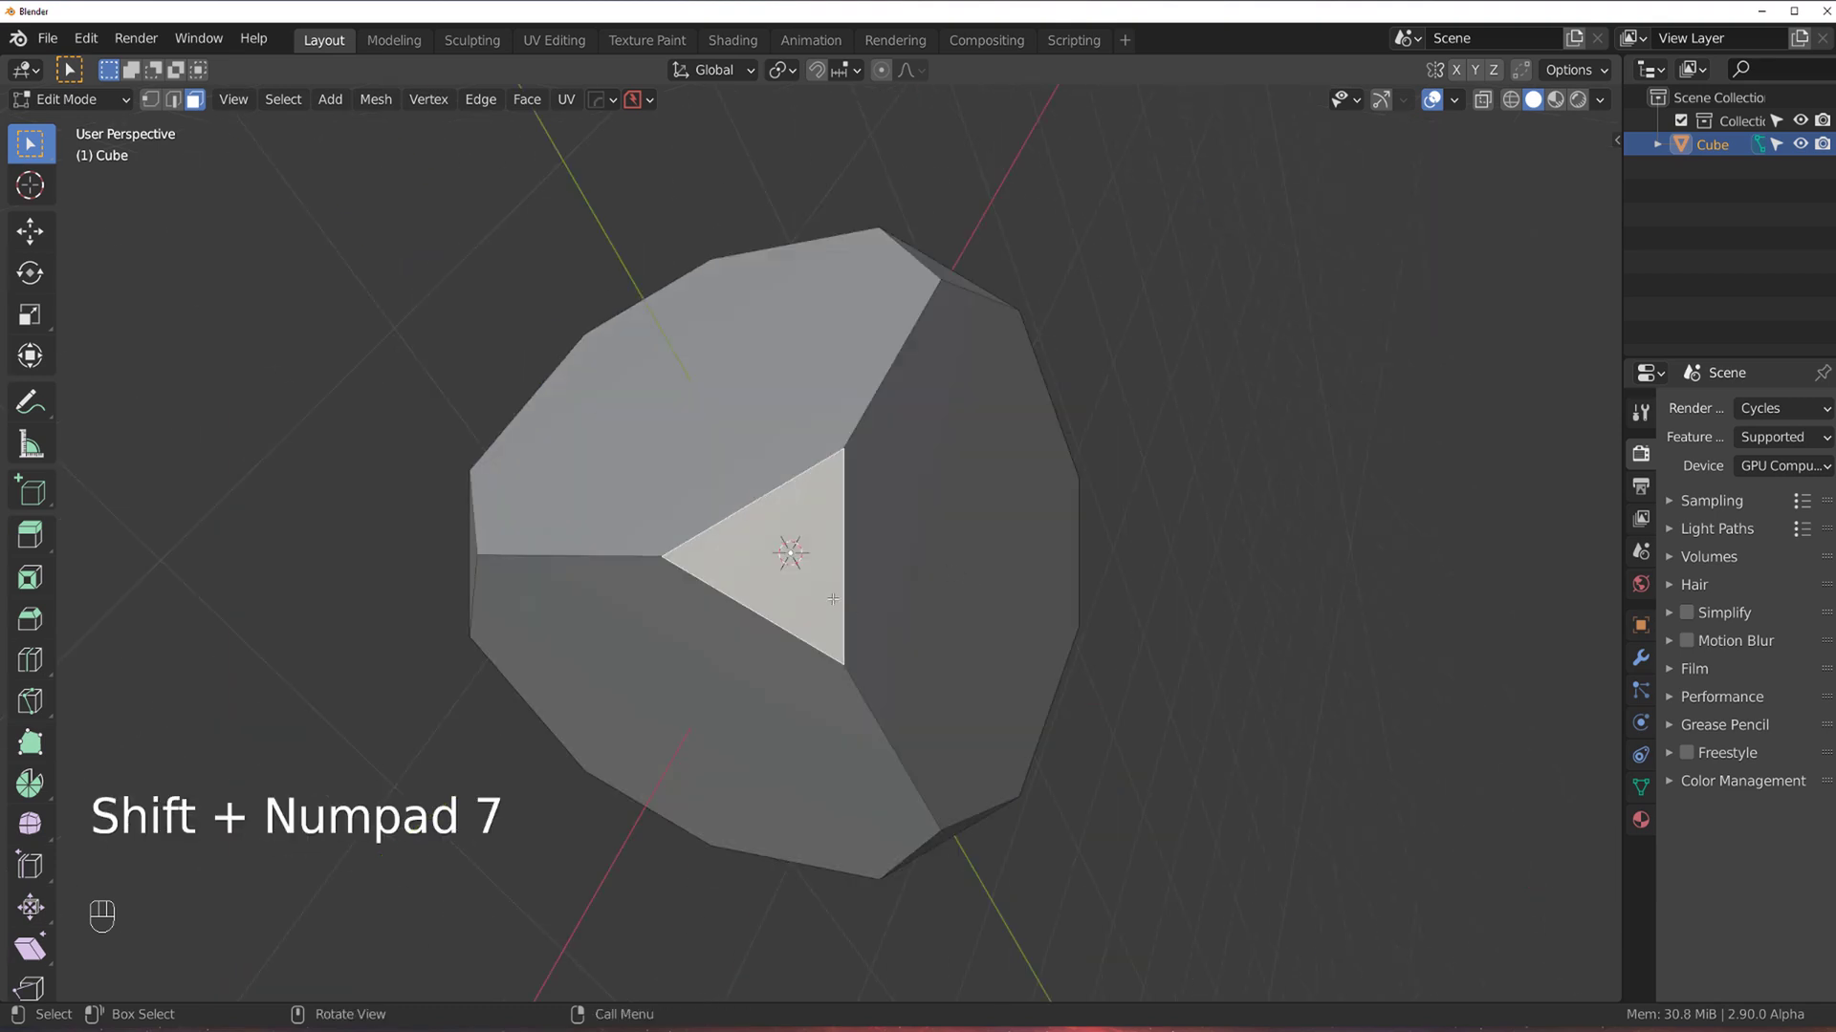
key(KP_5)
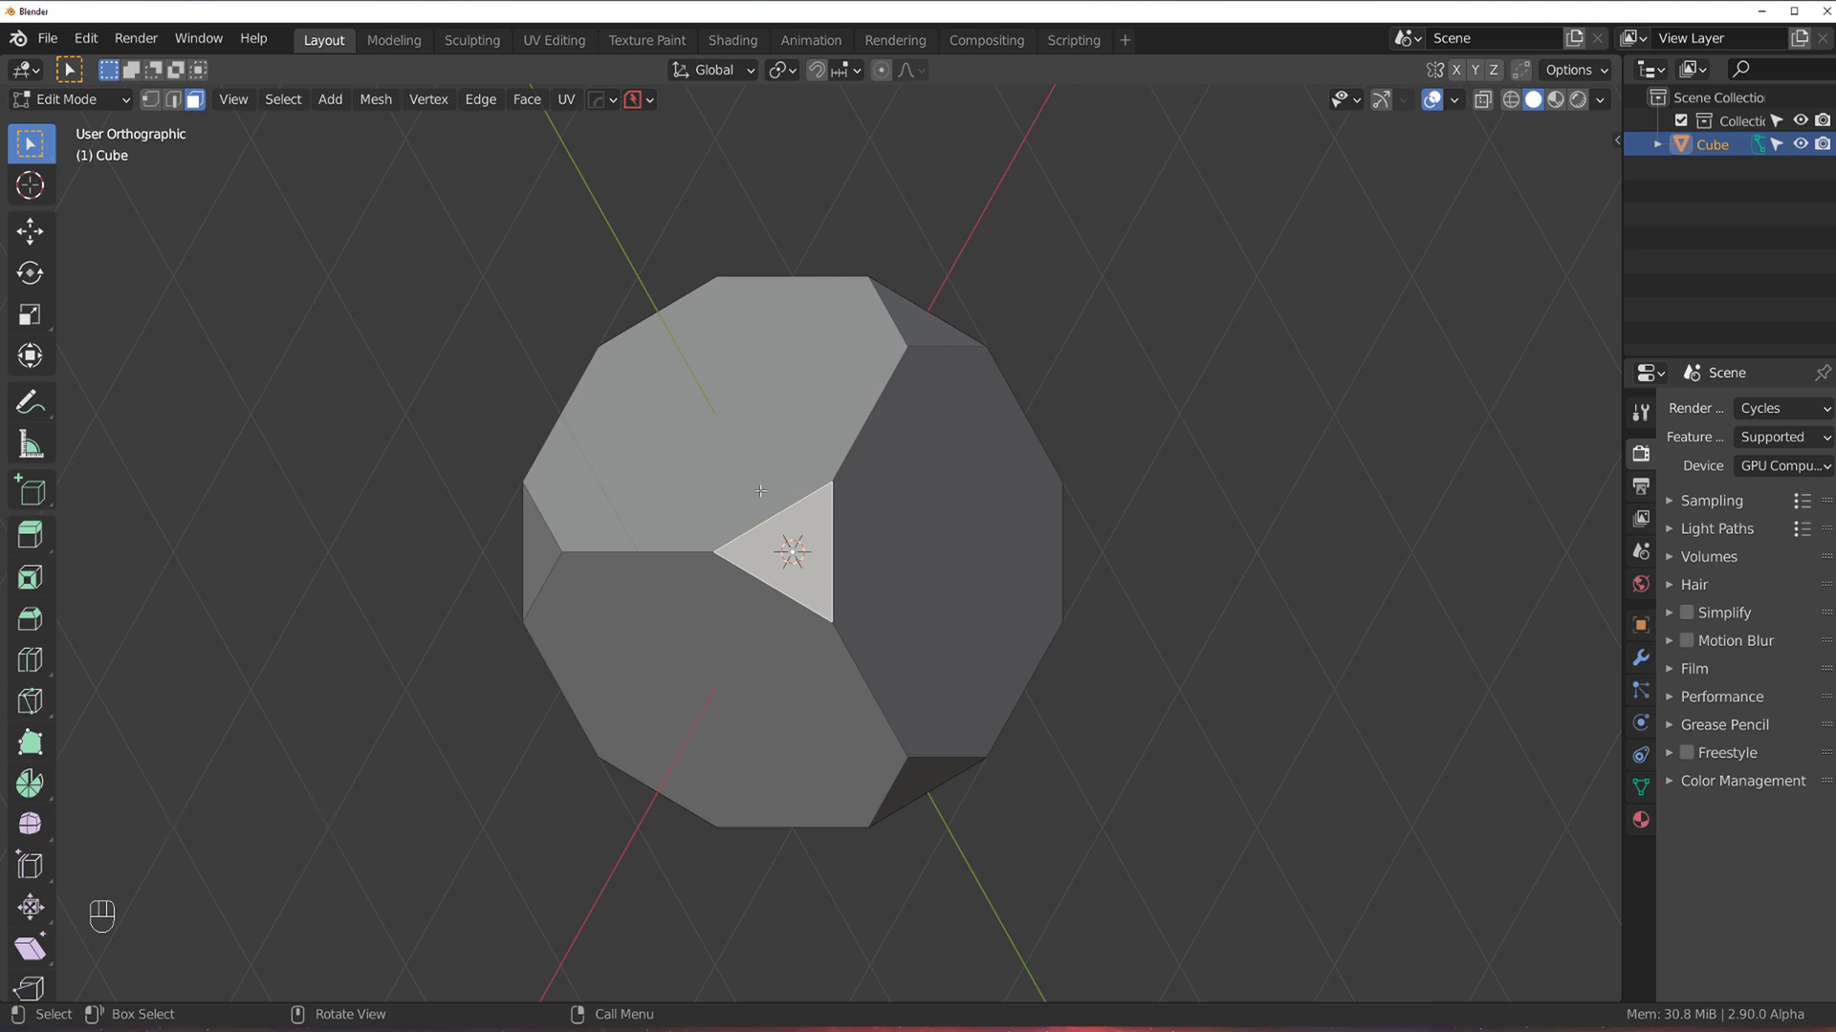
key(KP_2)
key(KP_2)
key(KP_2)
key(KP_2)
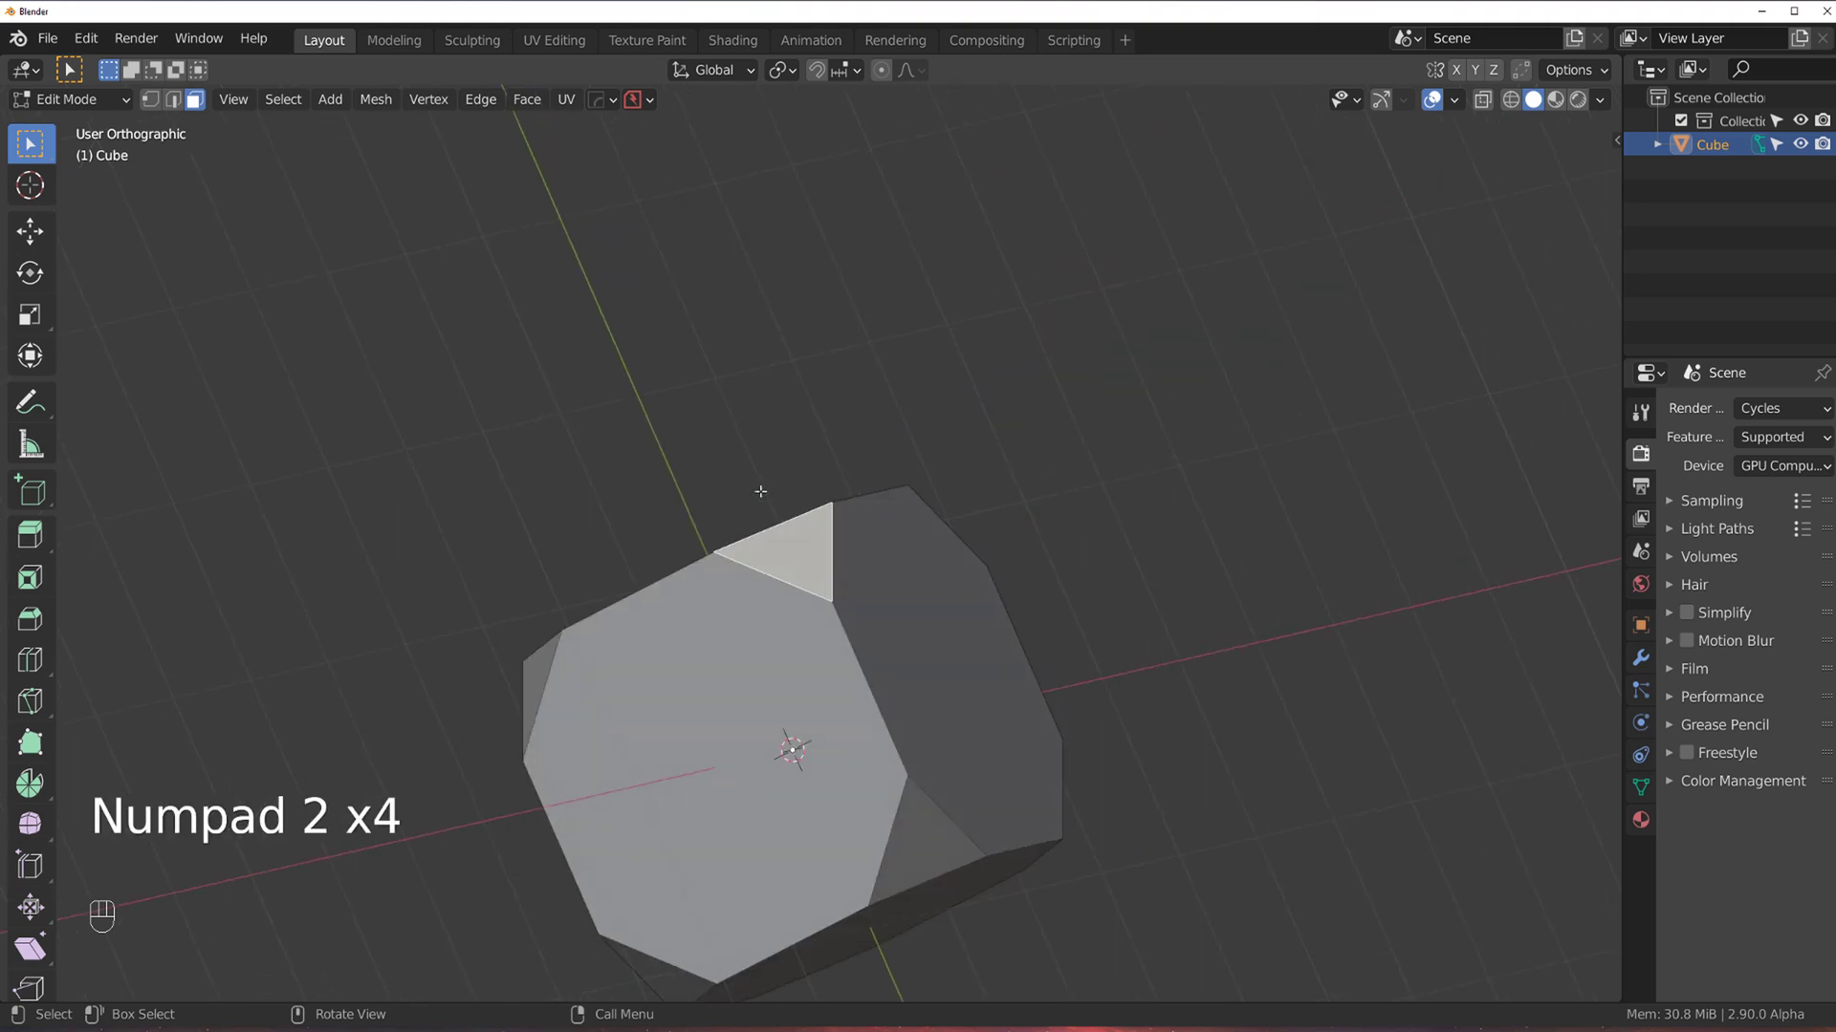
key(KP_8)
key(KP_8)
key(KP_8)
key(KP_8)
key(KP_8)
key(KP_8)
key(KP_8)
key(KP_8)
key(KP_8)
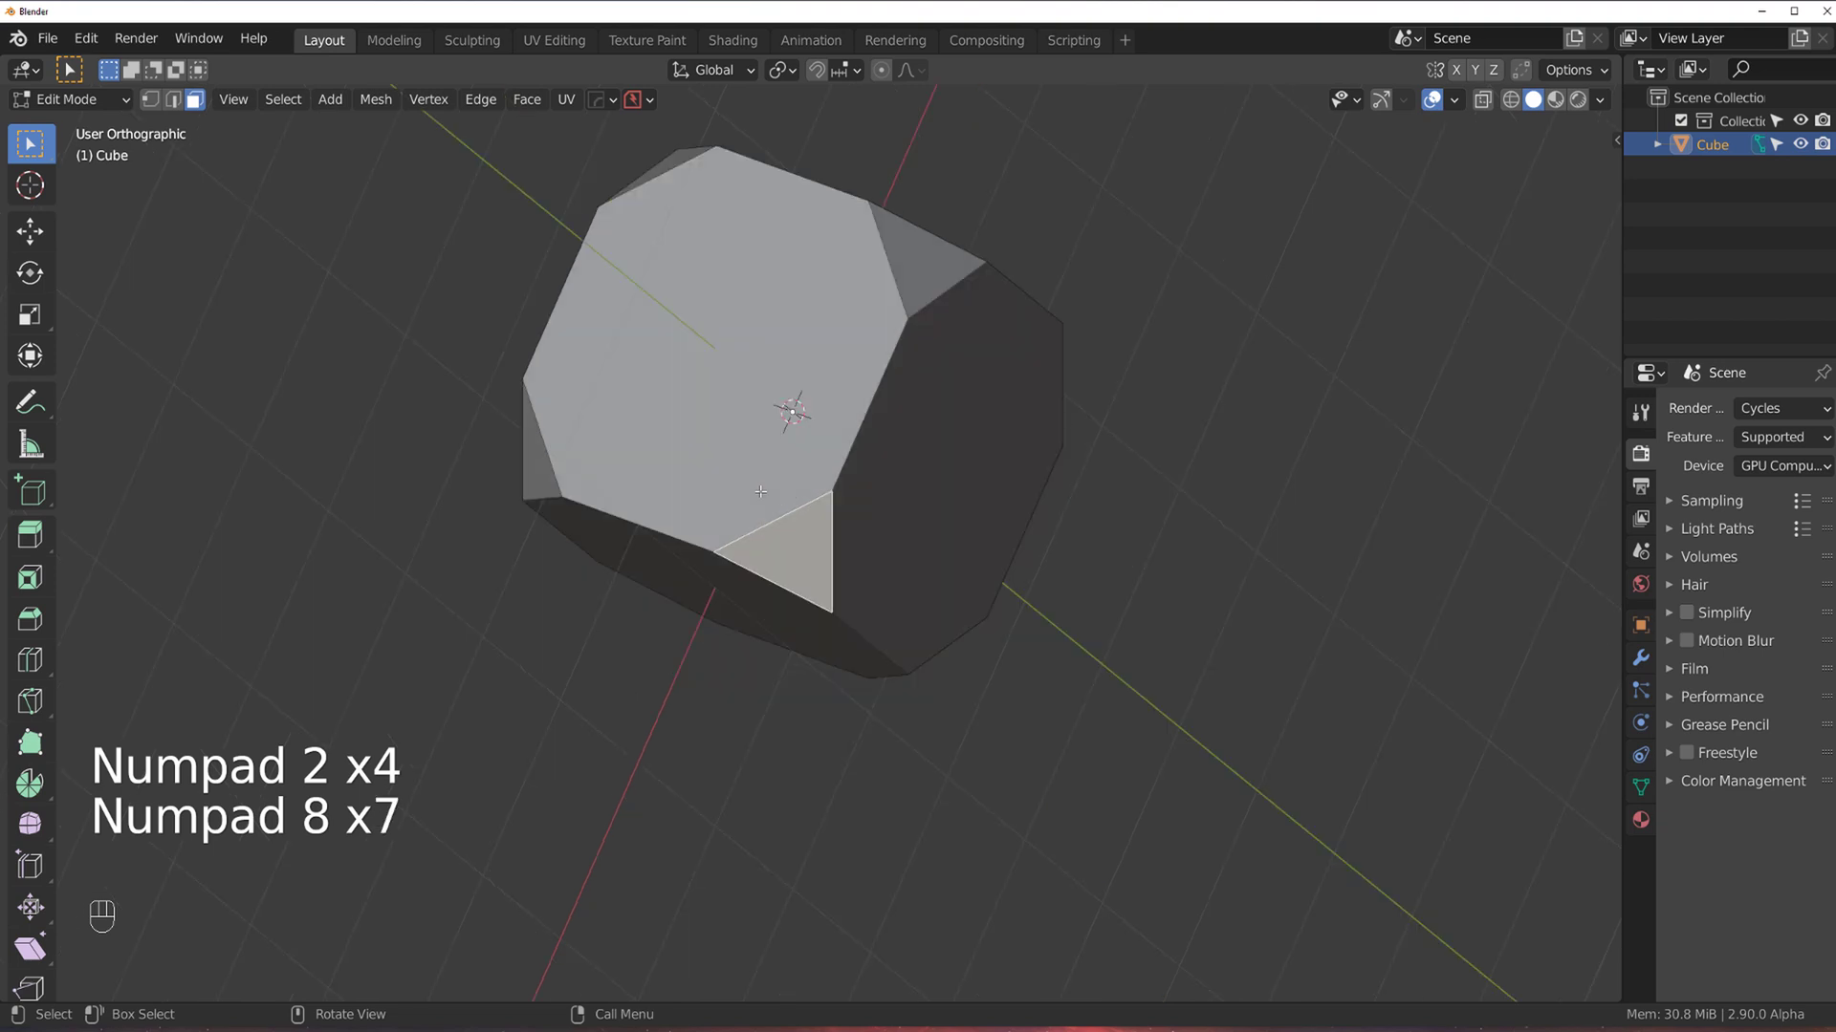
key(KP_2)
key(KP_2)
key(KP_2)
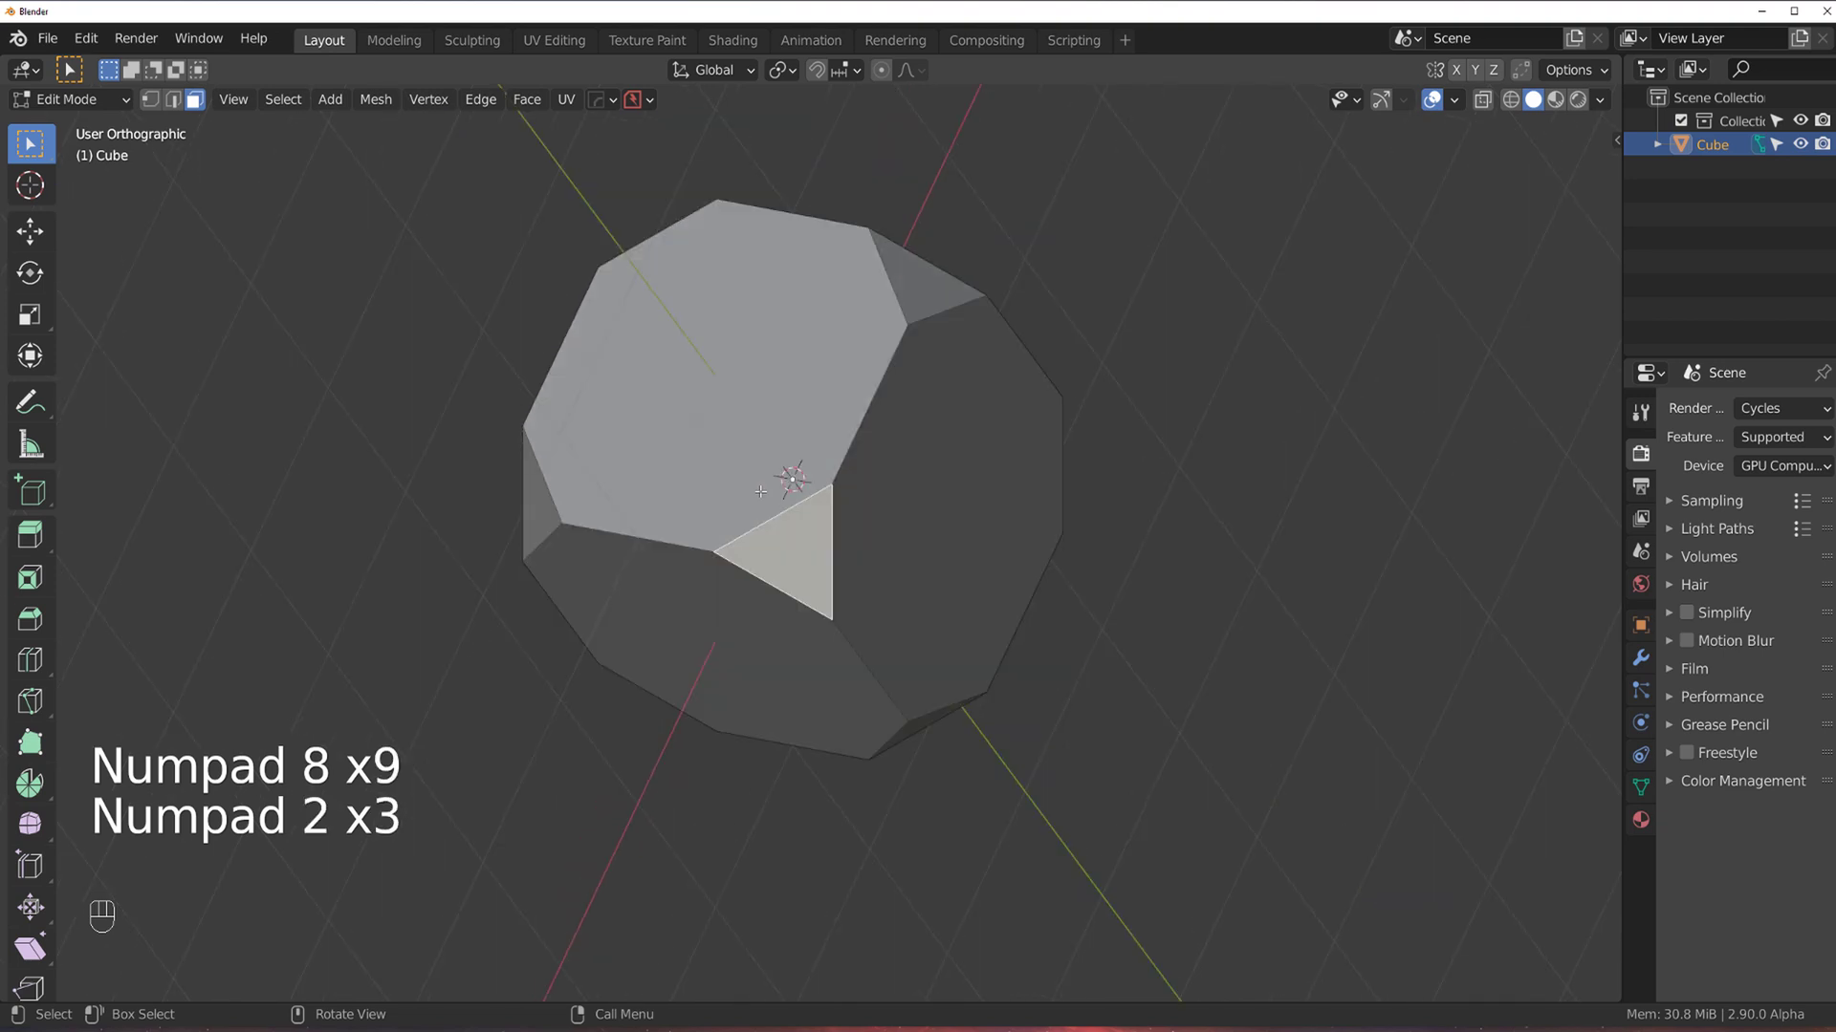
key(KP_6)
key(KP_6)
key(KP_6)
key(KP_6)
key(KP_6)
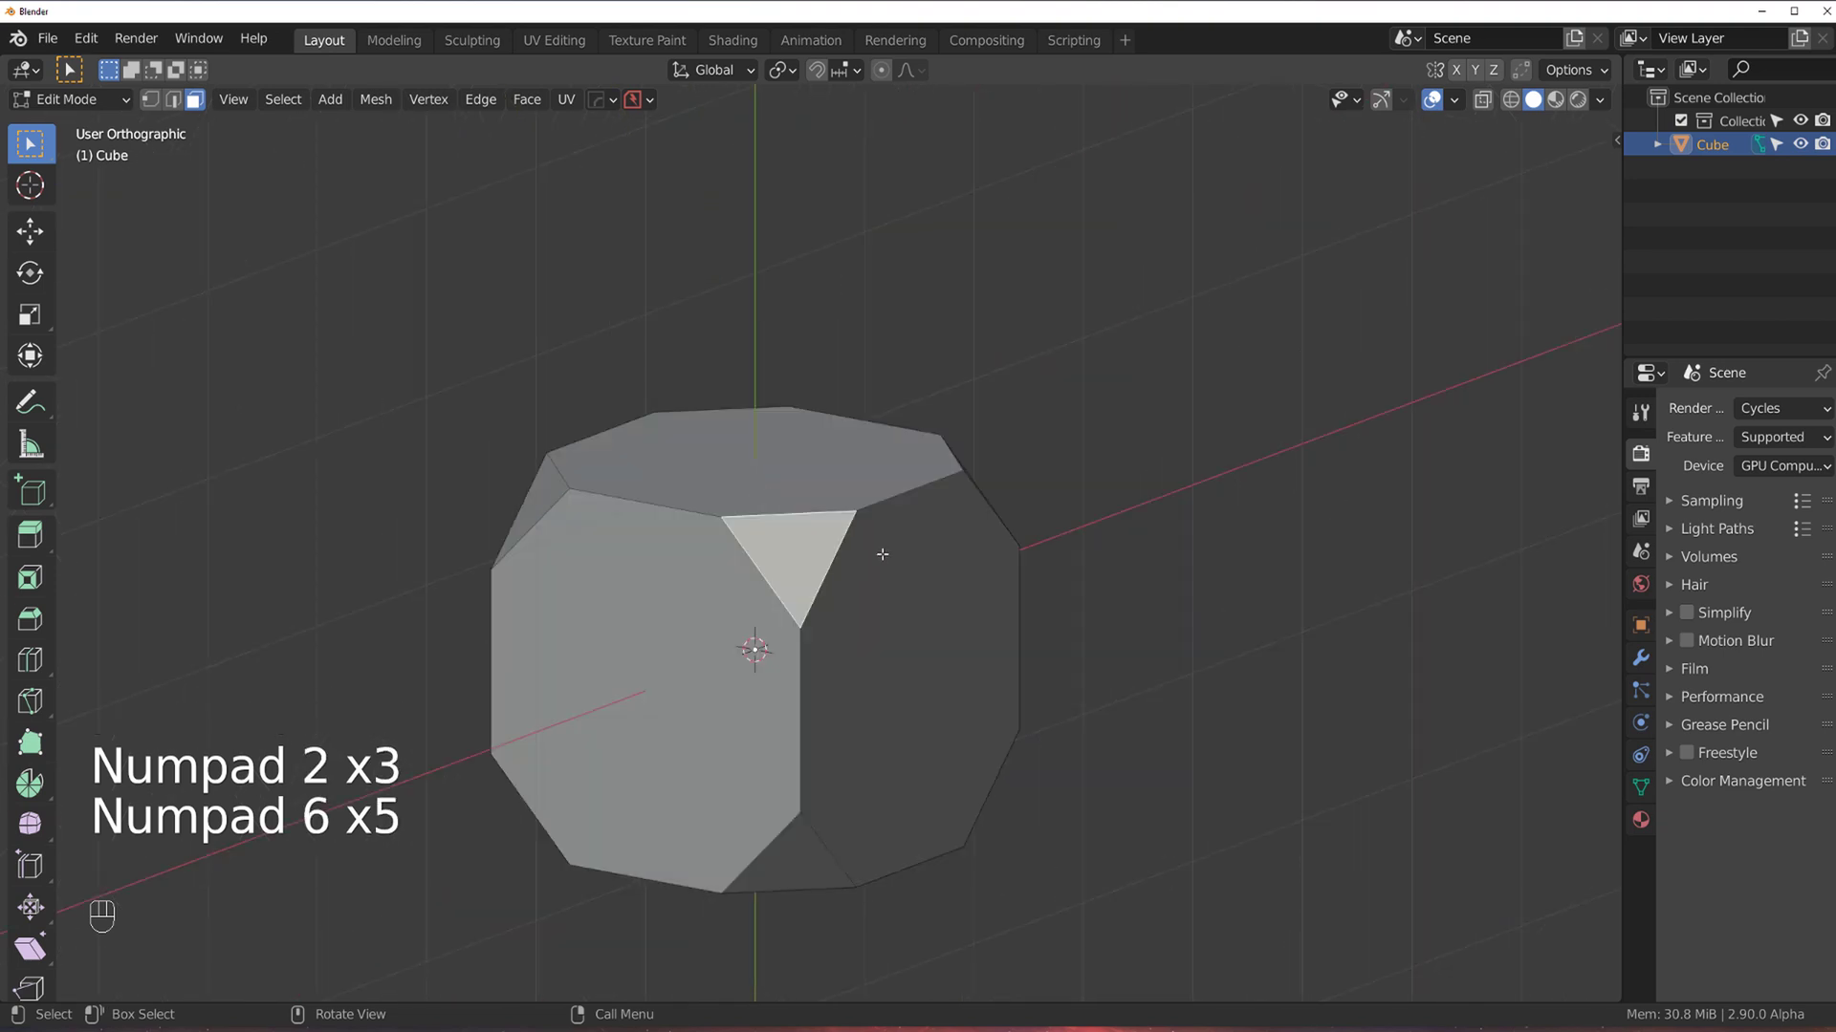
Orbit side-on, then snap to top view and realign straight onto the triangle face
middle_drag(860, 574, 871, 436)
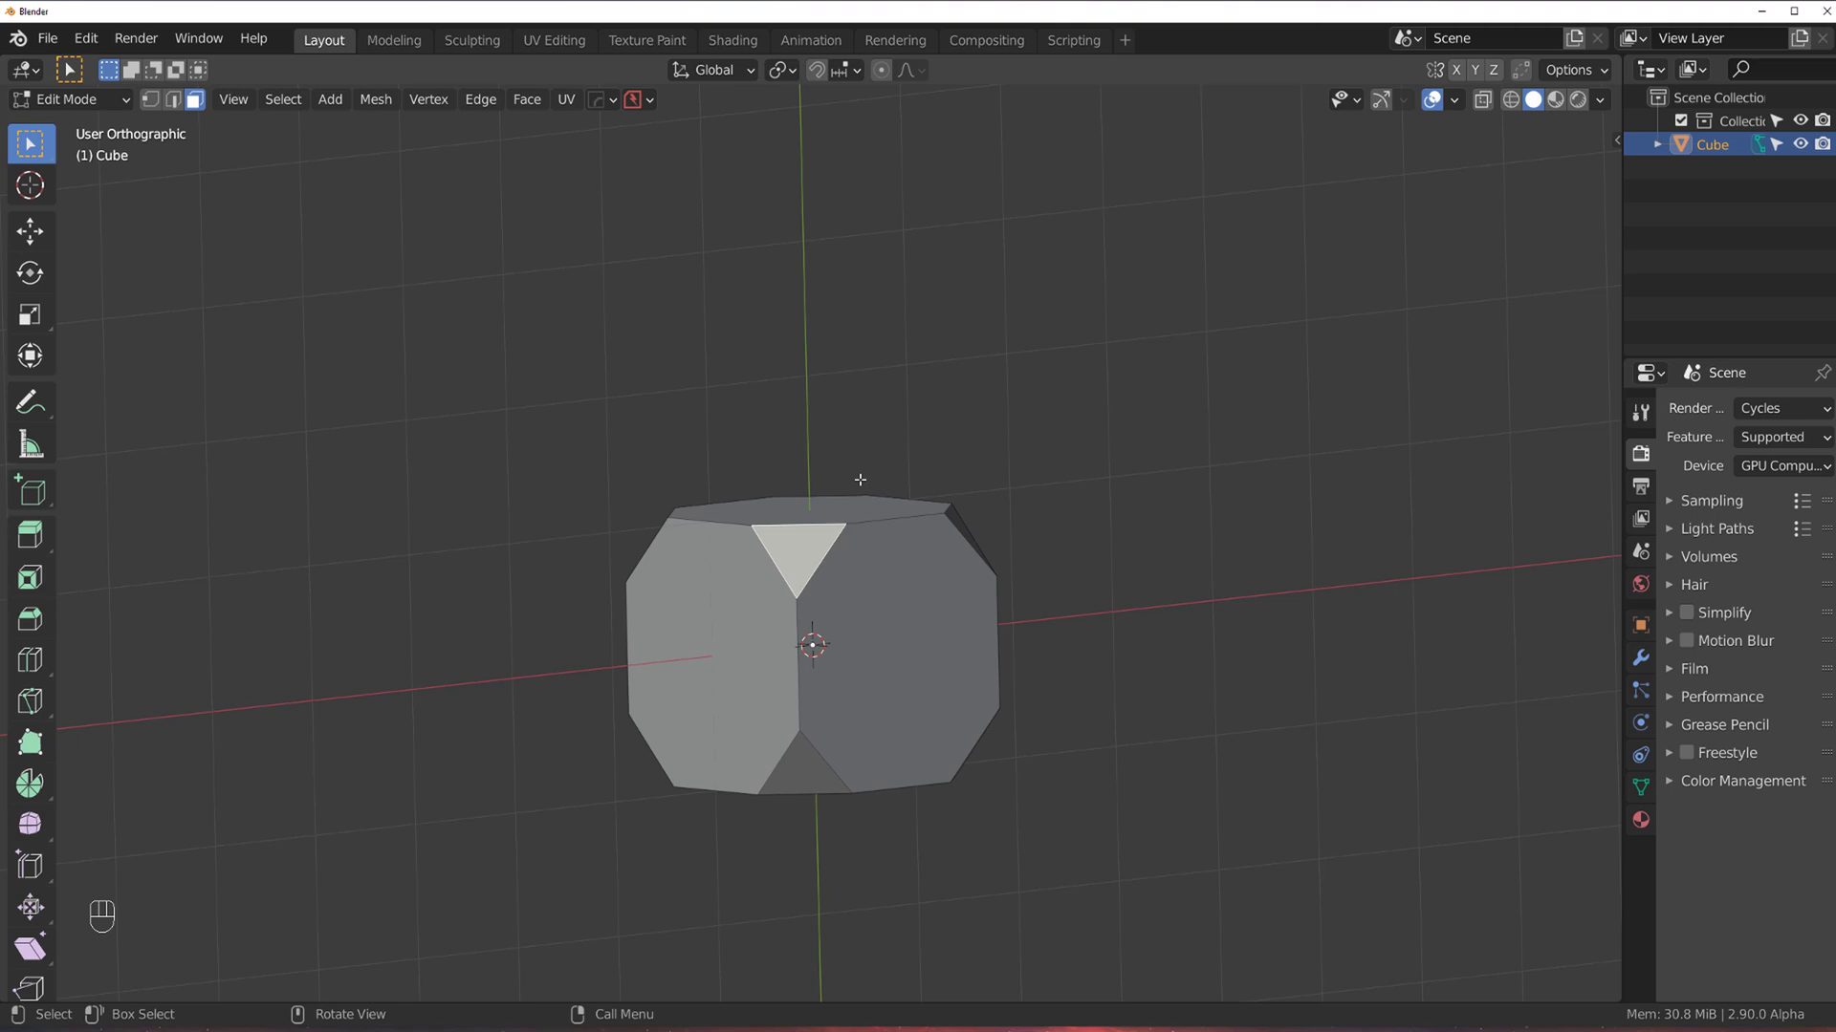
middle_drag(793, 631, 894, 379)
key(KP_7)
key(shift+KP_7)
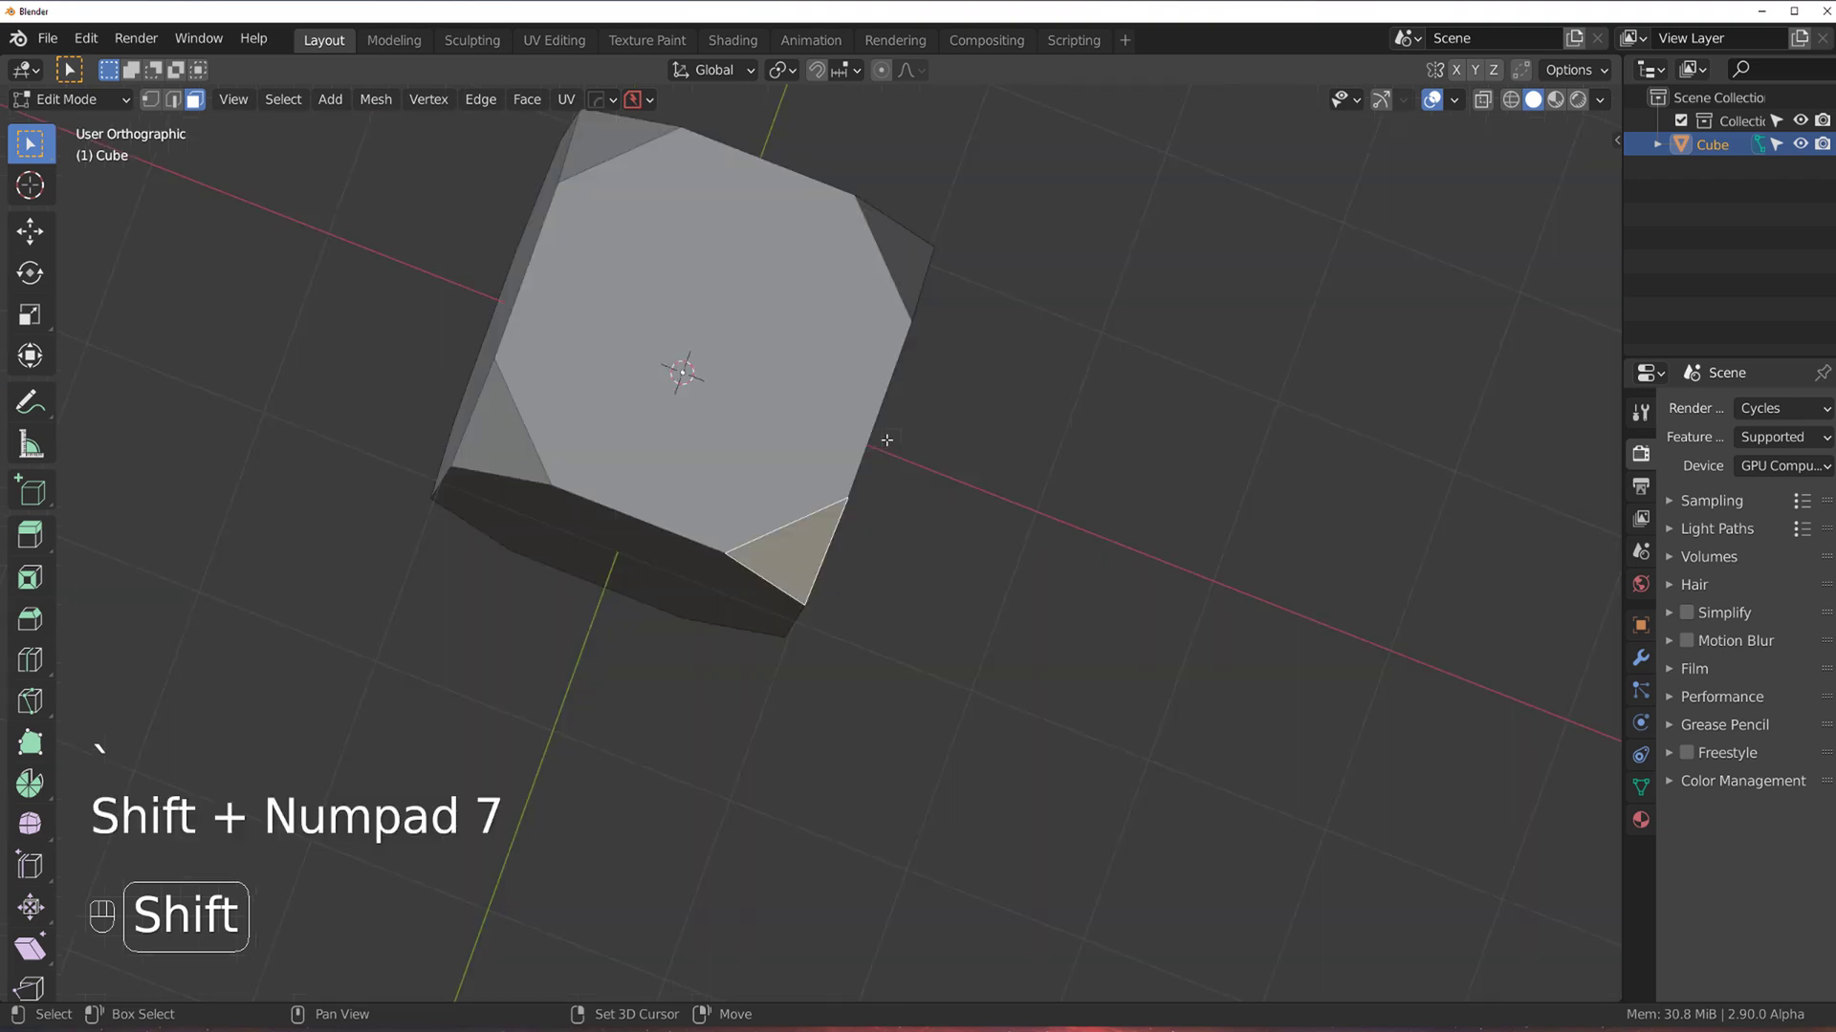
scroll(964, 485, up, 3)
scroll(909, 443, down, 1)
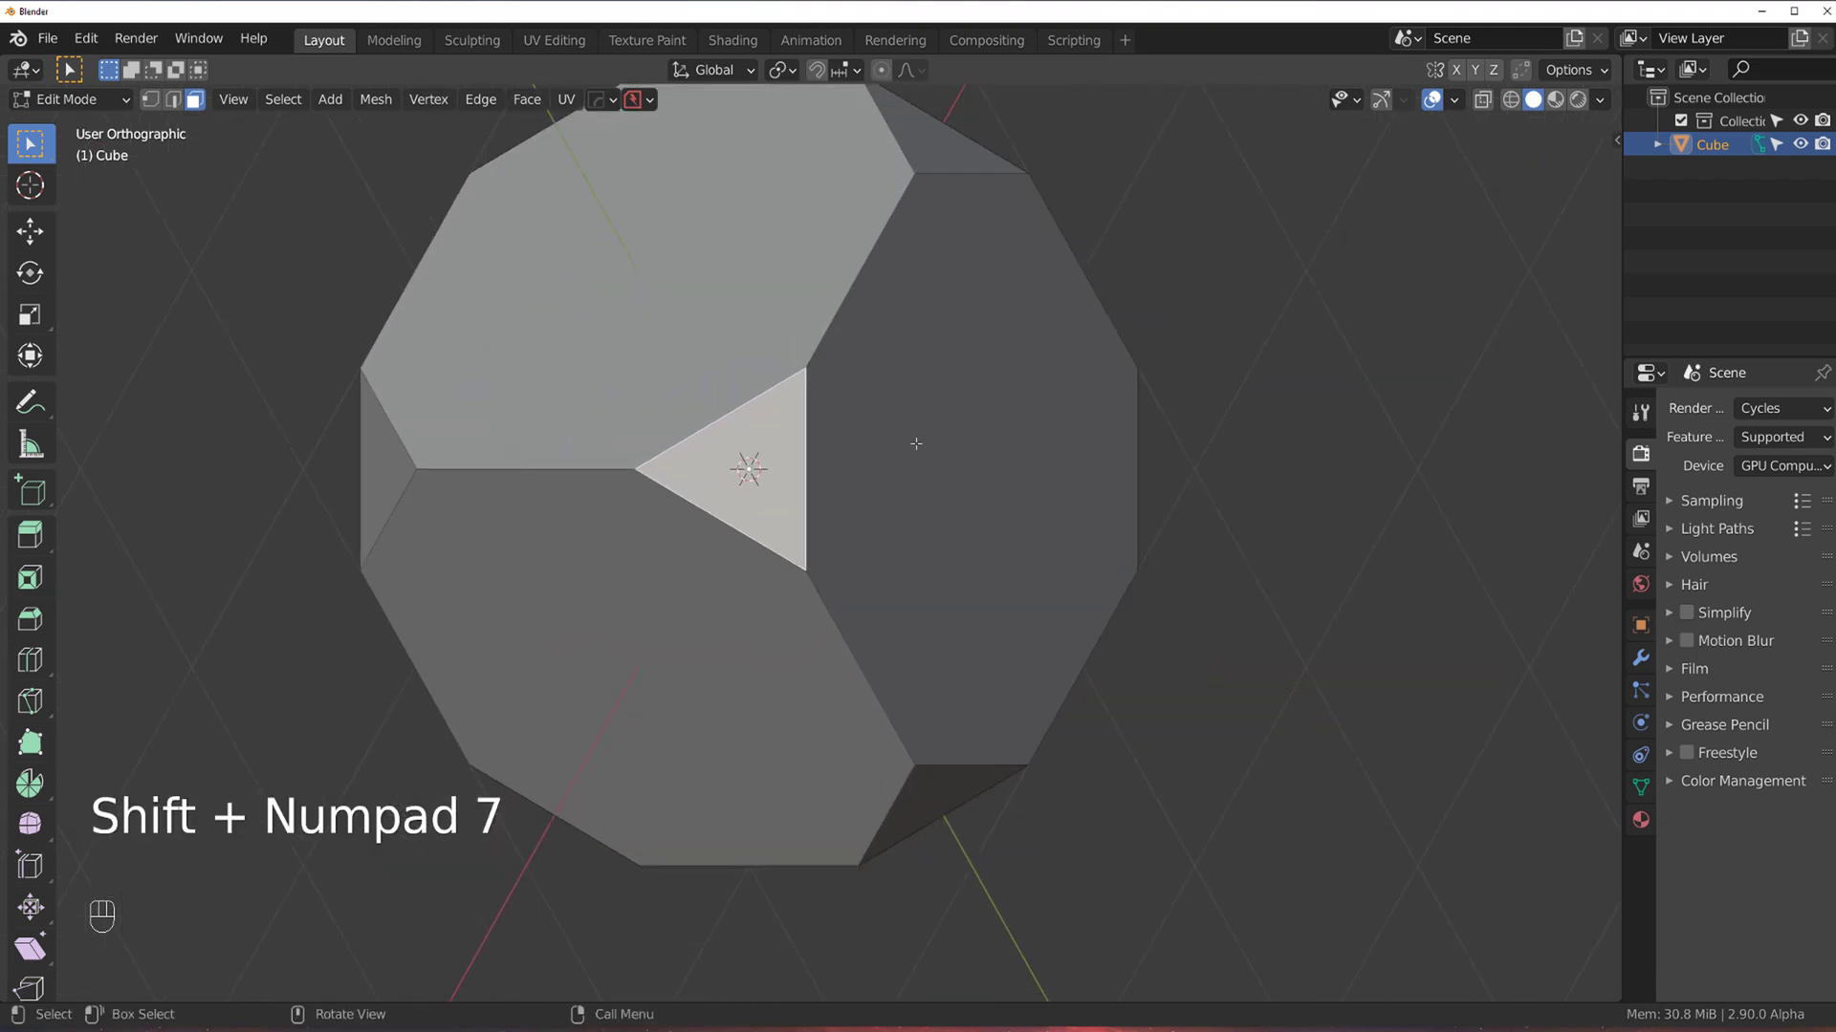
shift+scroll(910, 411, up, 1)
In Object Mode, browse the HardOps Q menu's MeshTools > Mod Scroll/Toggle, then close it
key(Tab)
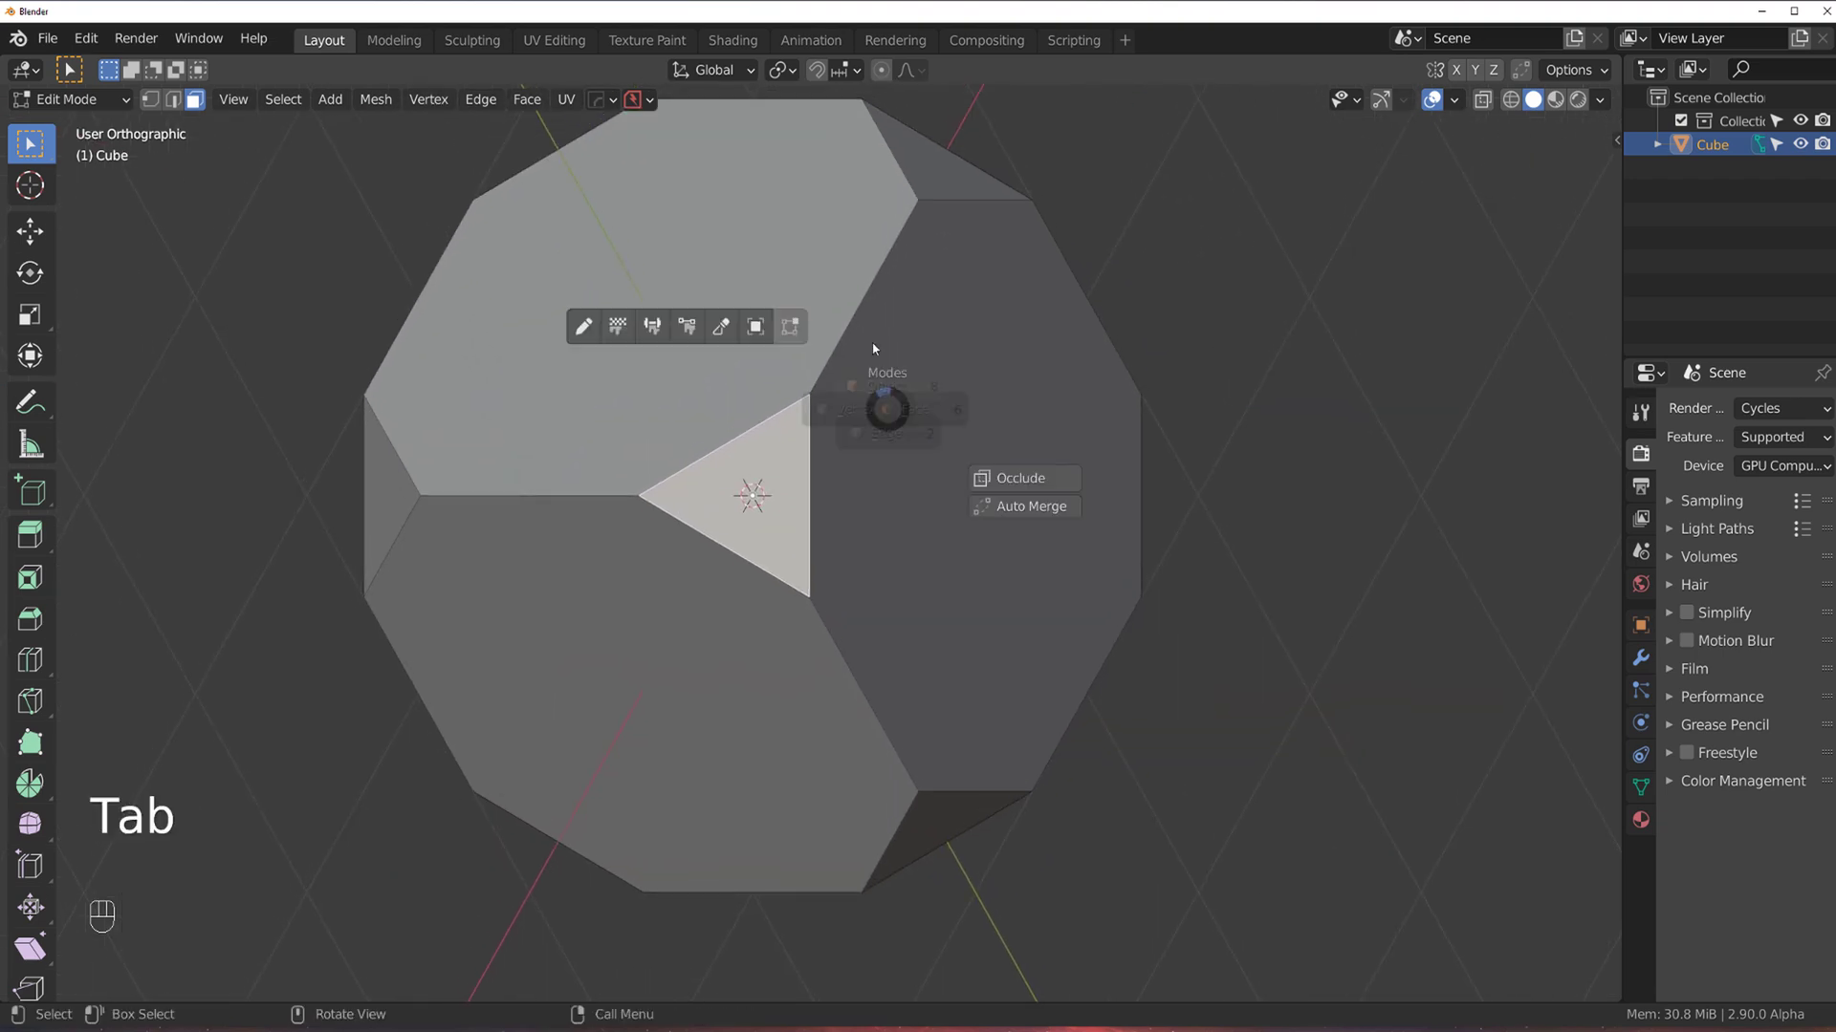
scroll(881, 410, down, 1)
key(q)
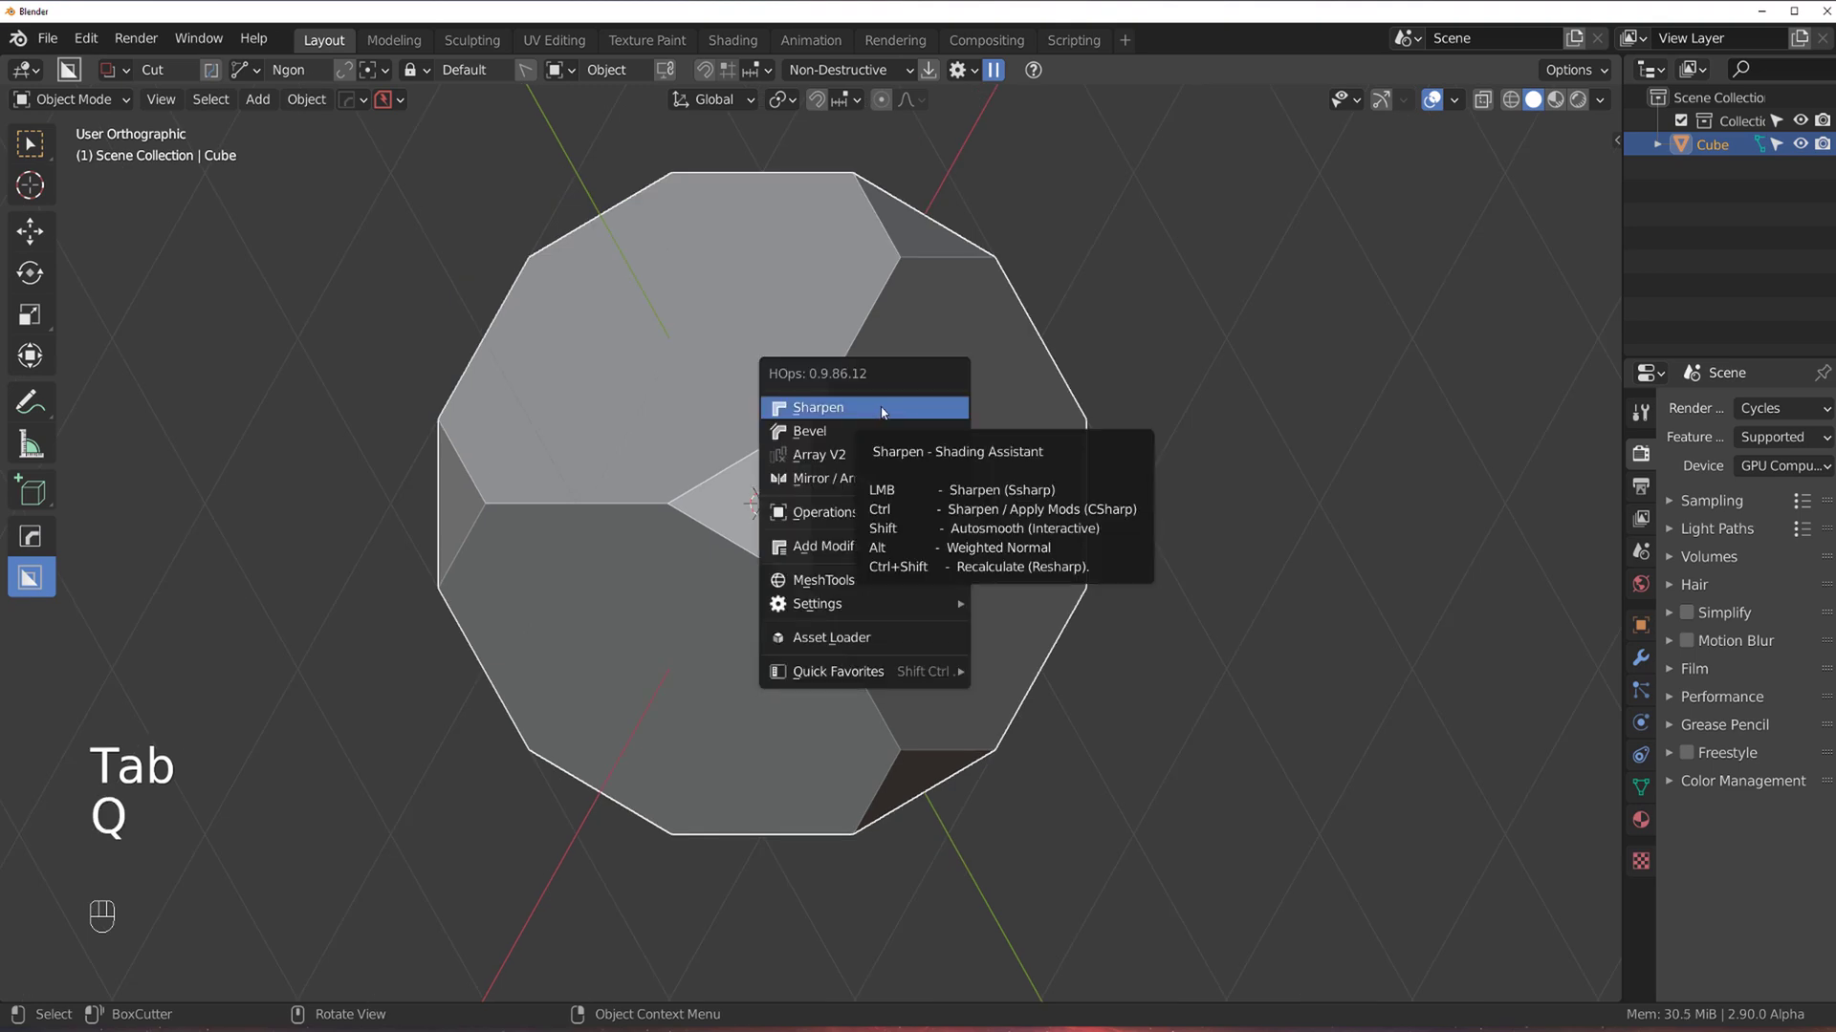
mouse_move(908, 513)
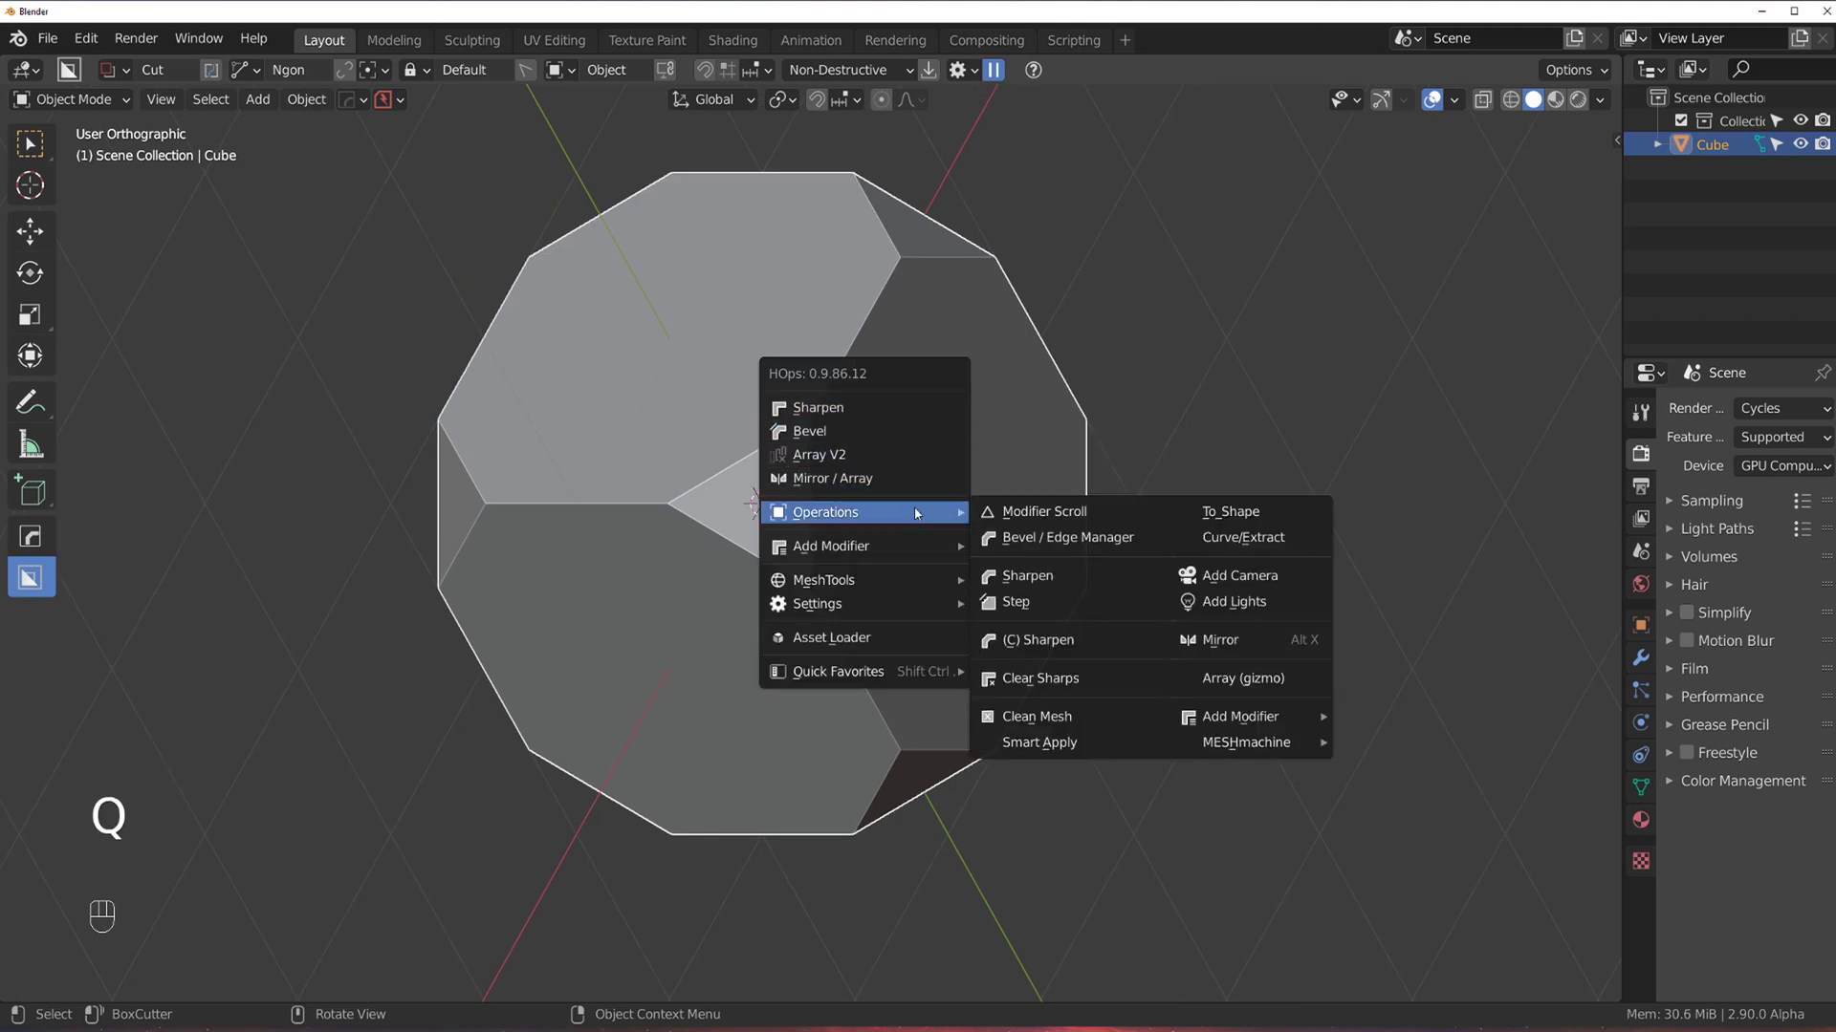
mouse_move(918, 583)
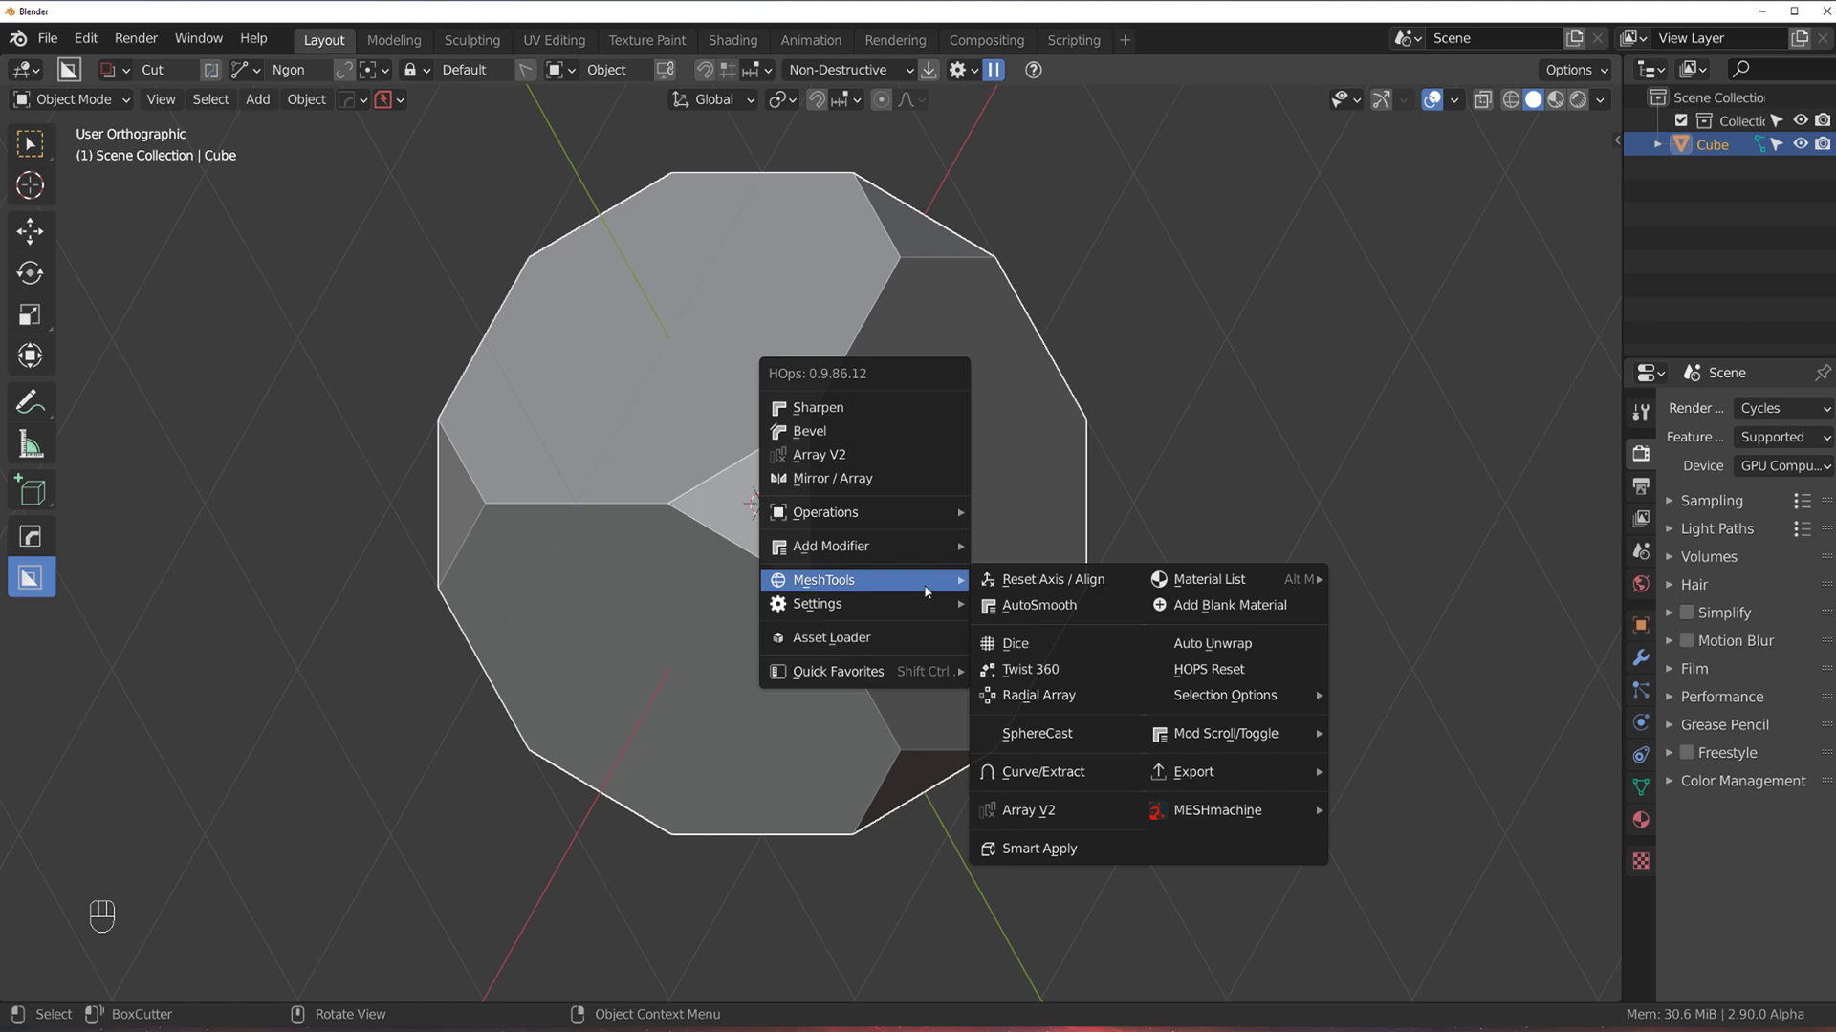
mouse_move(1227, 738)
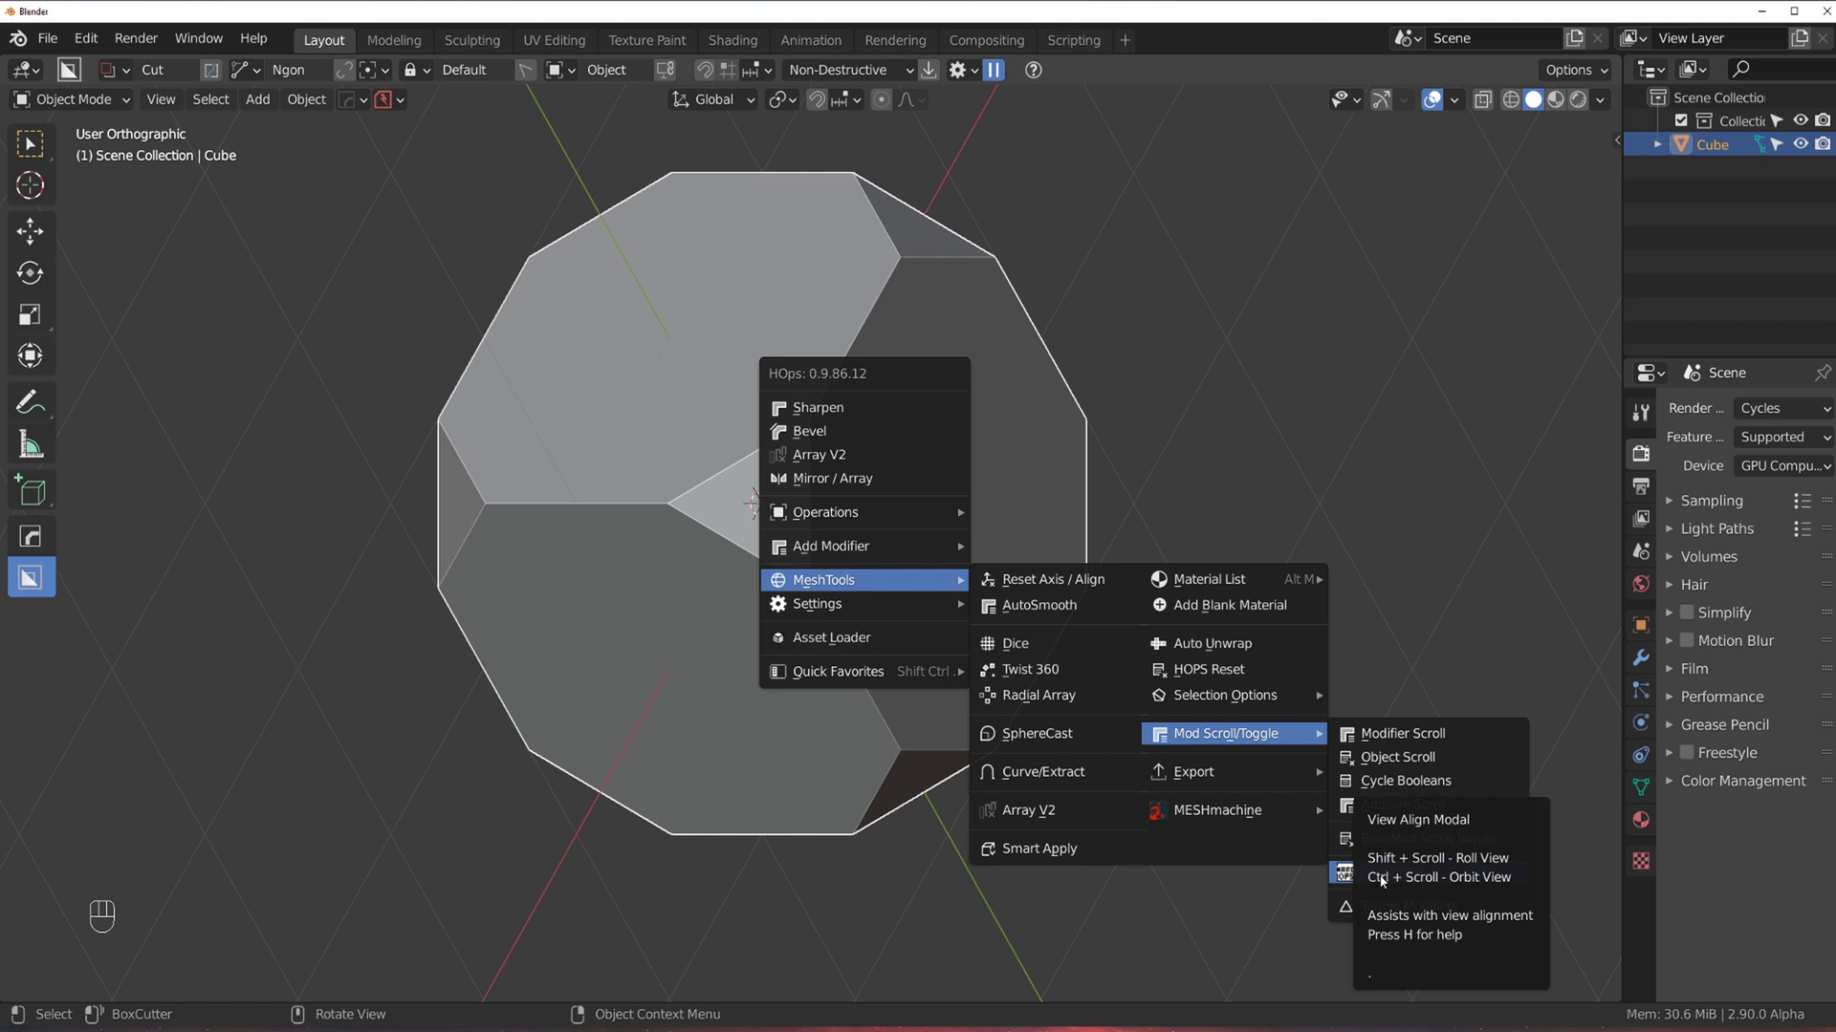
key(ctrl+q)
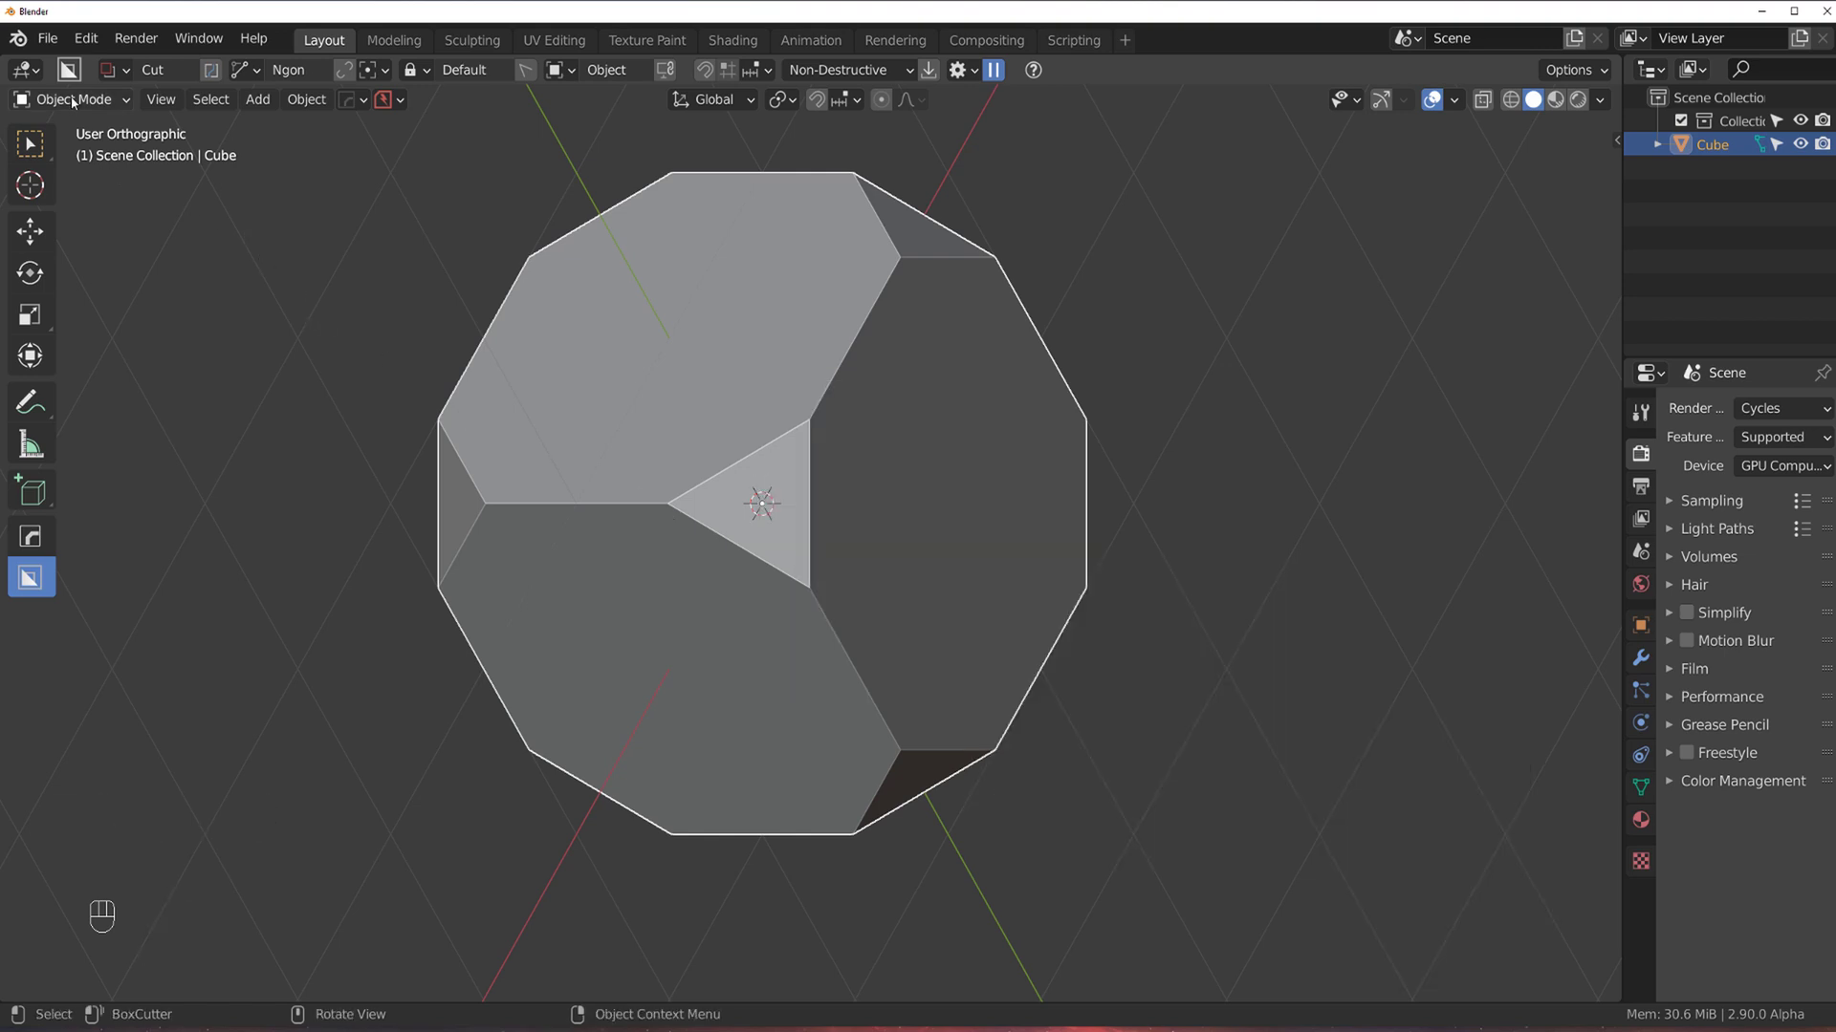
click(86, 38)
click(210, 371)
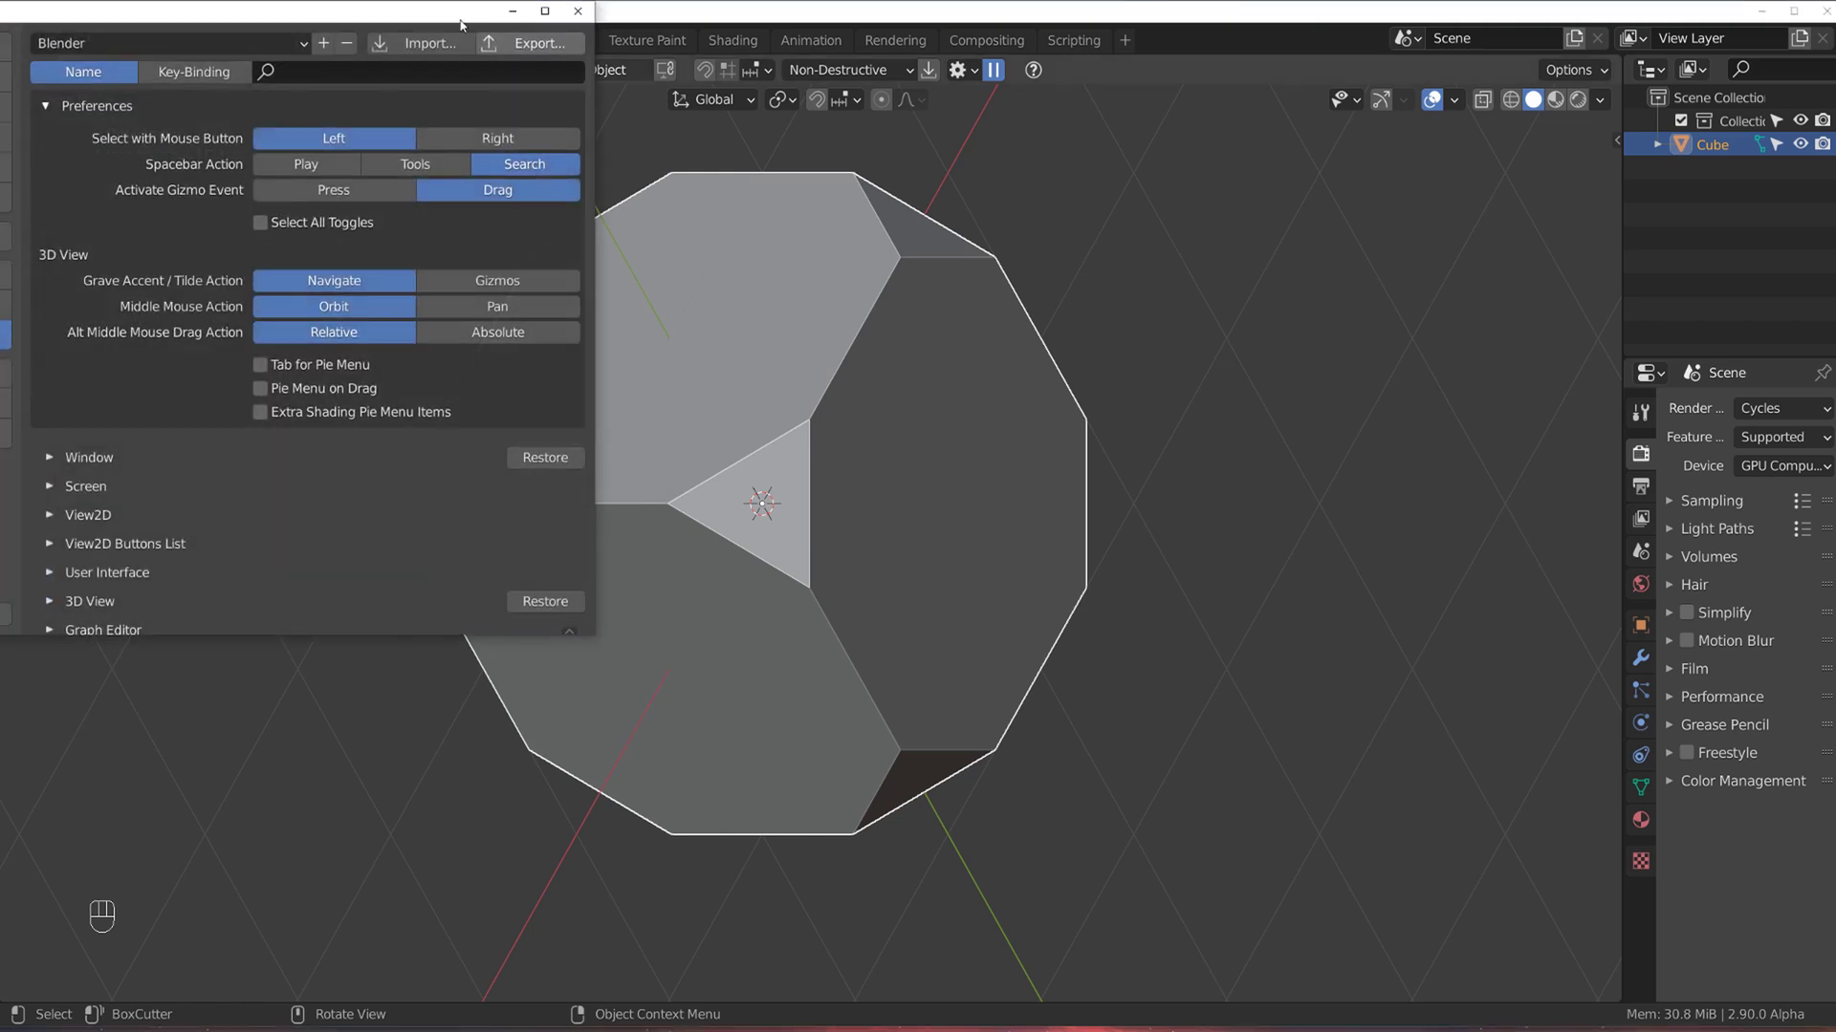
click(1017, 248)
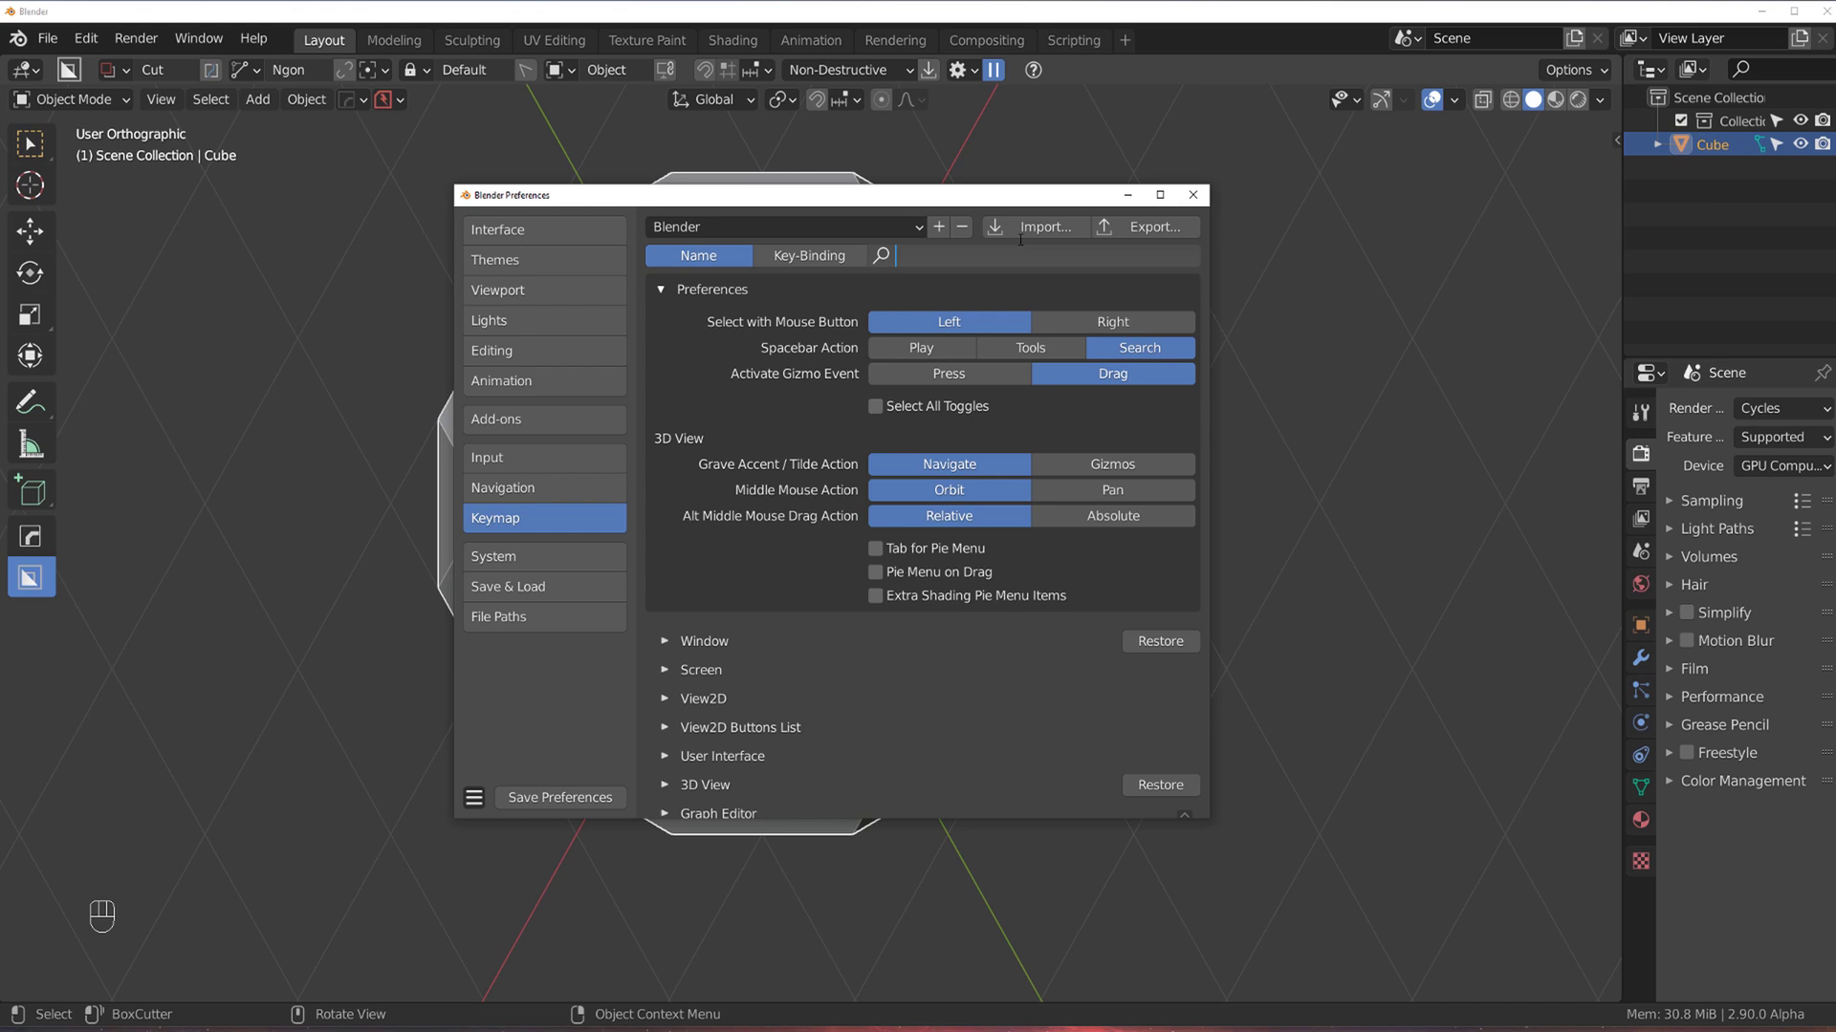
text(qui)
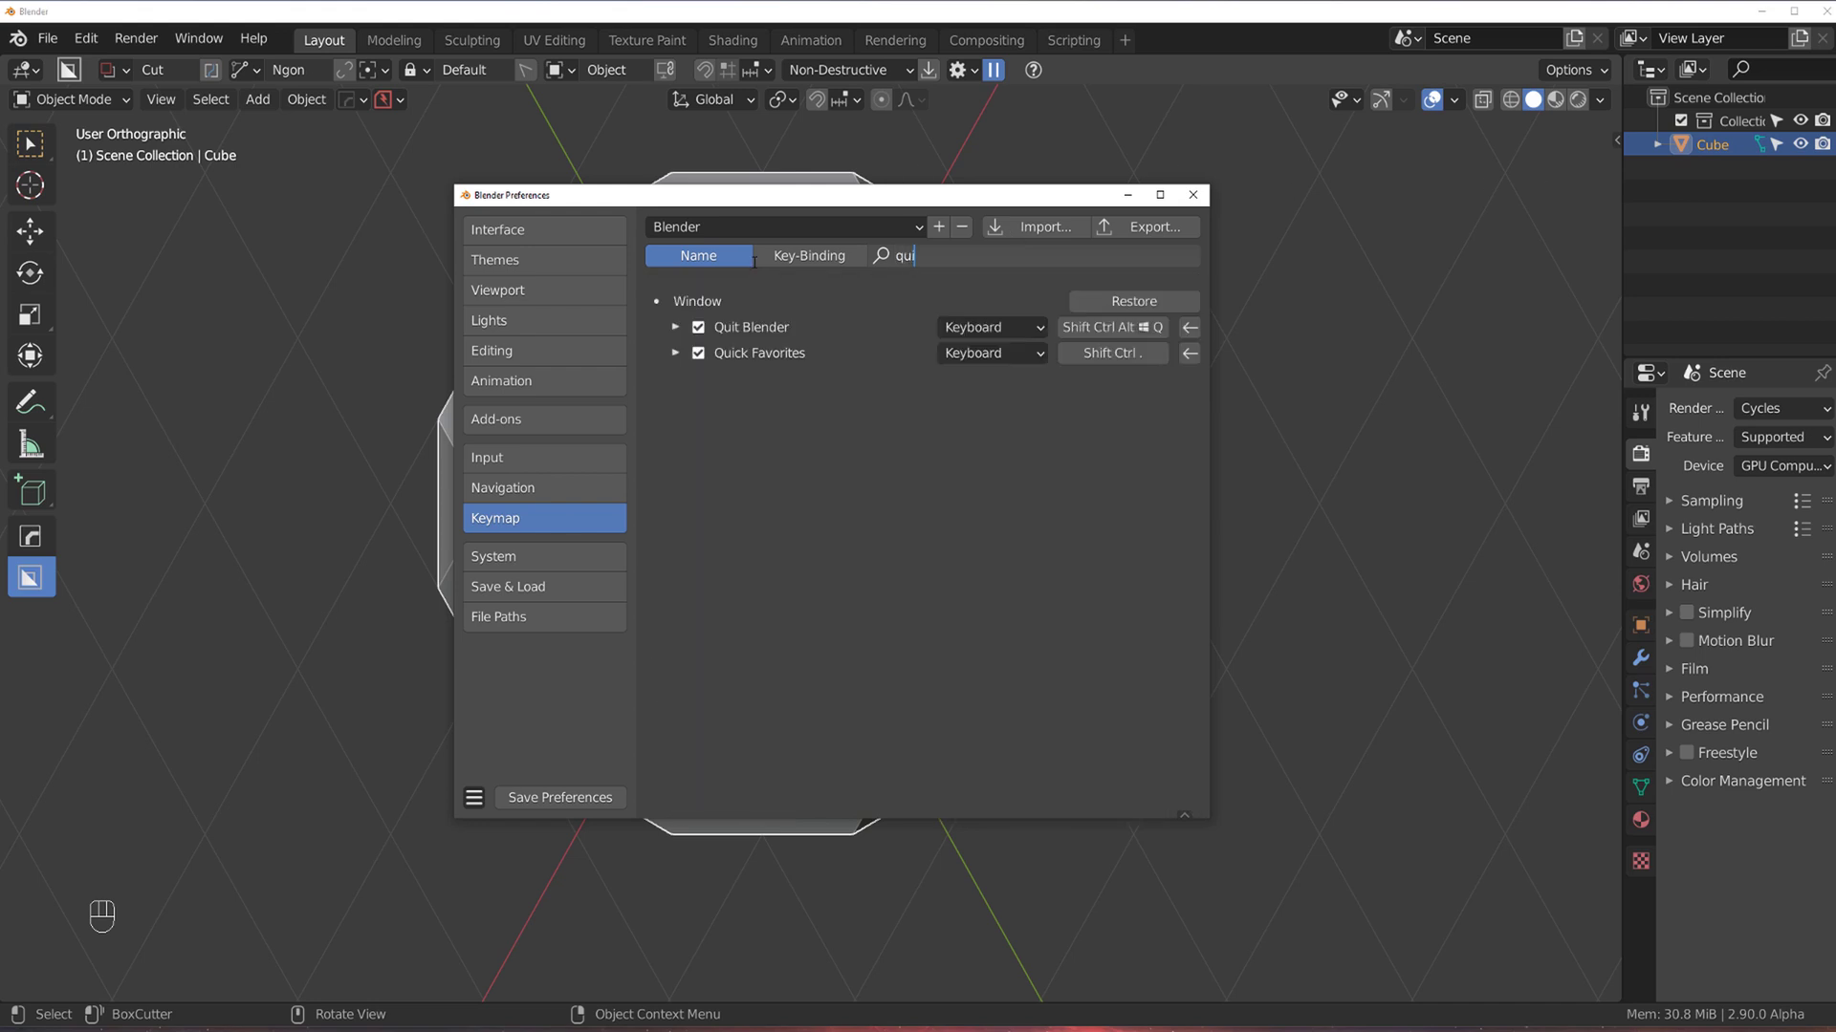
key(Return)
click(675, 326)
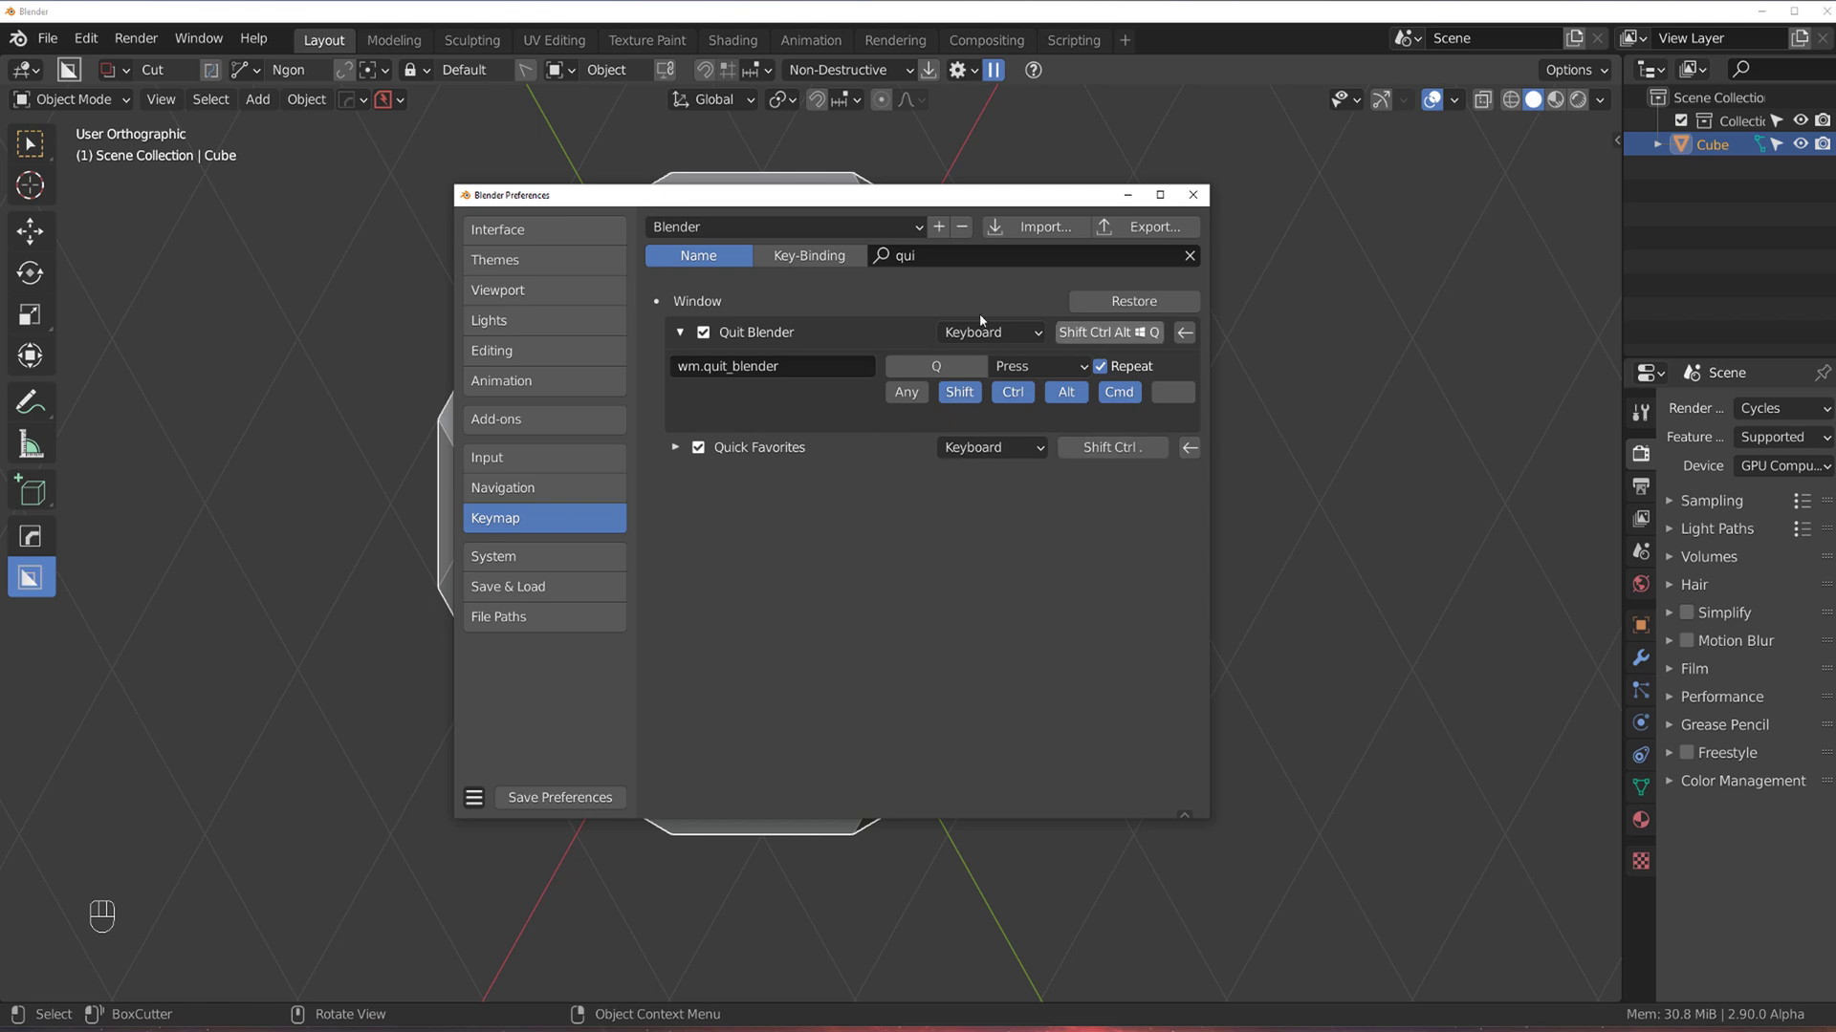
click(1192, 195)
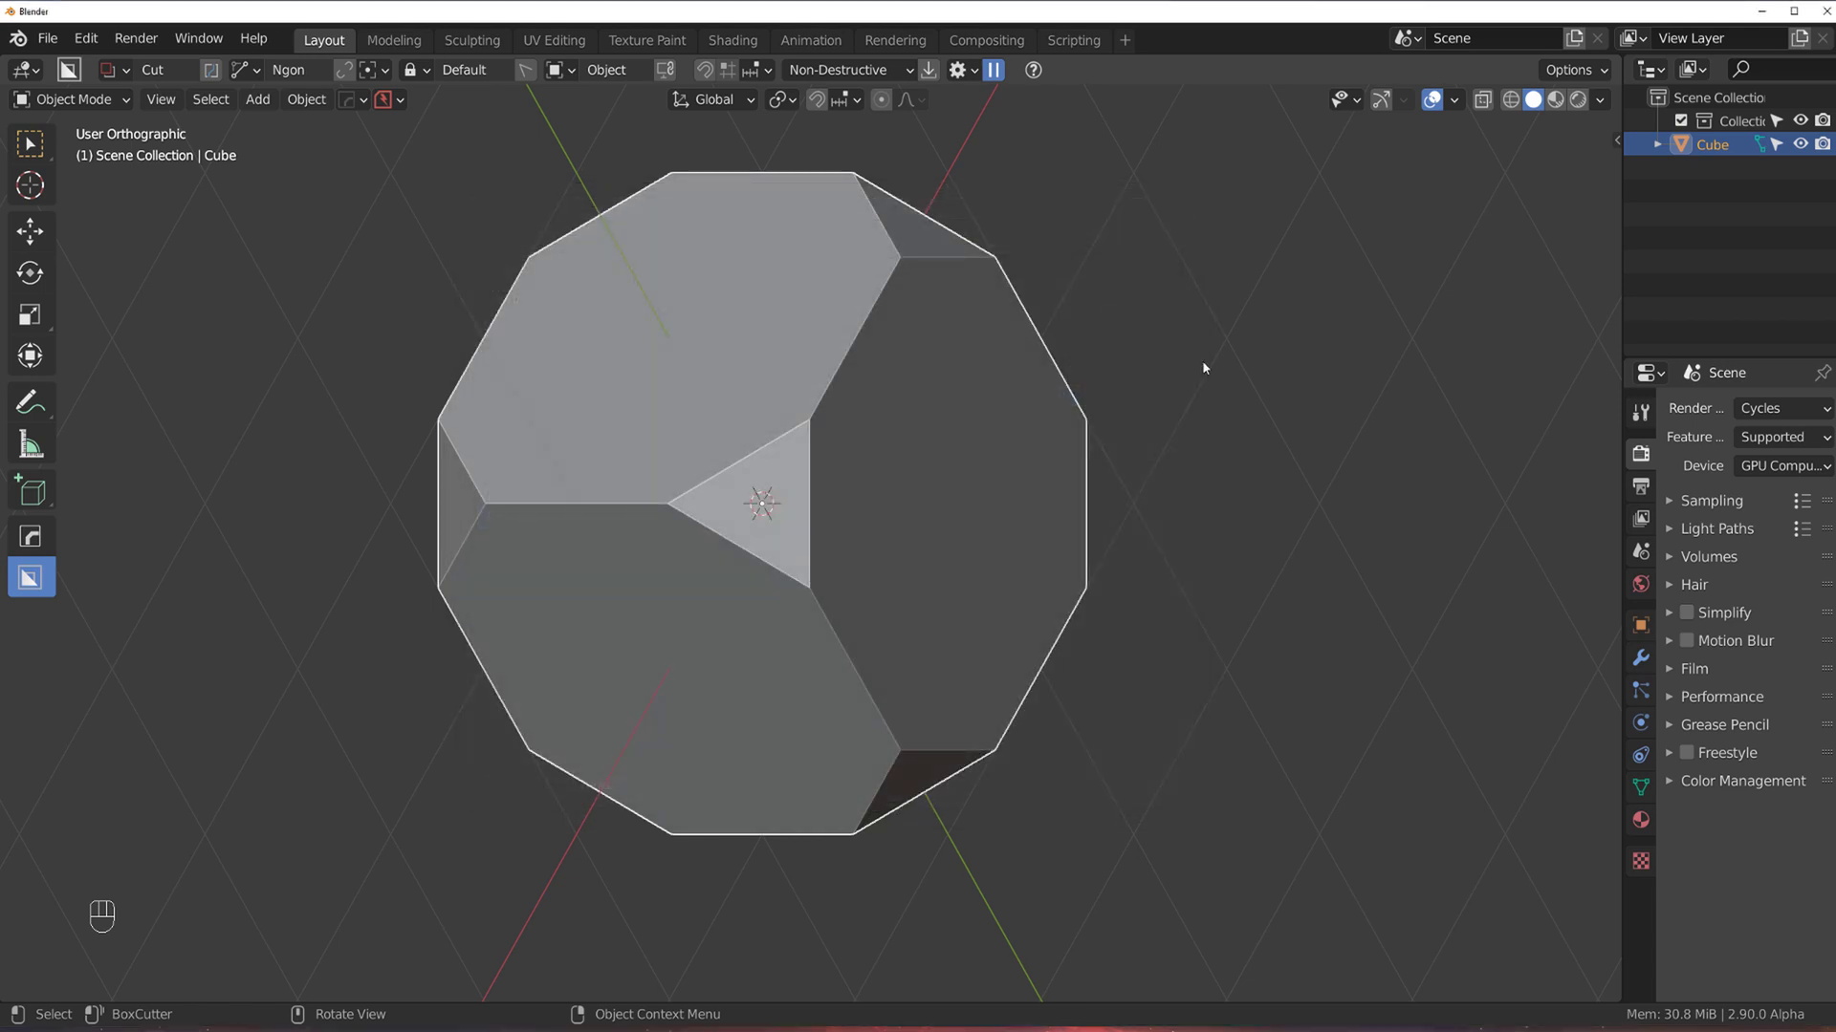
Assign Ctrl+Q as the shortcut for HardOps' Align View command, then deselect the cube
key(Tab)
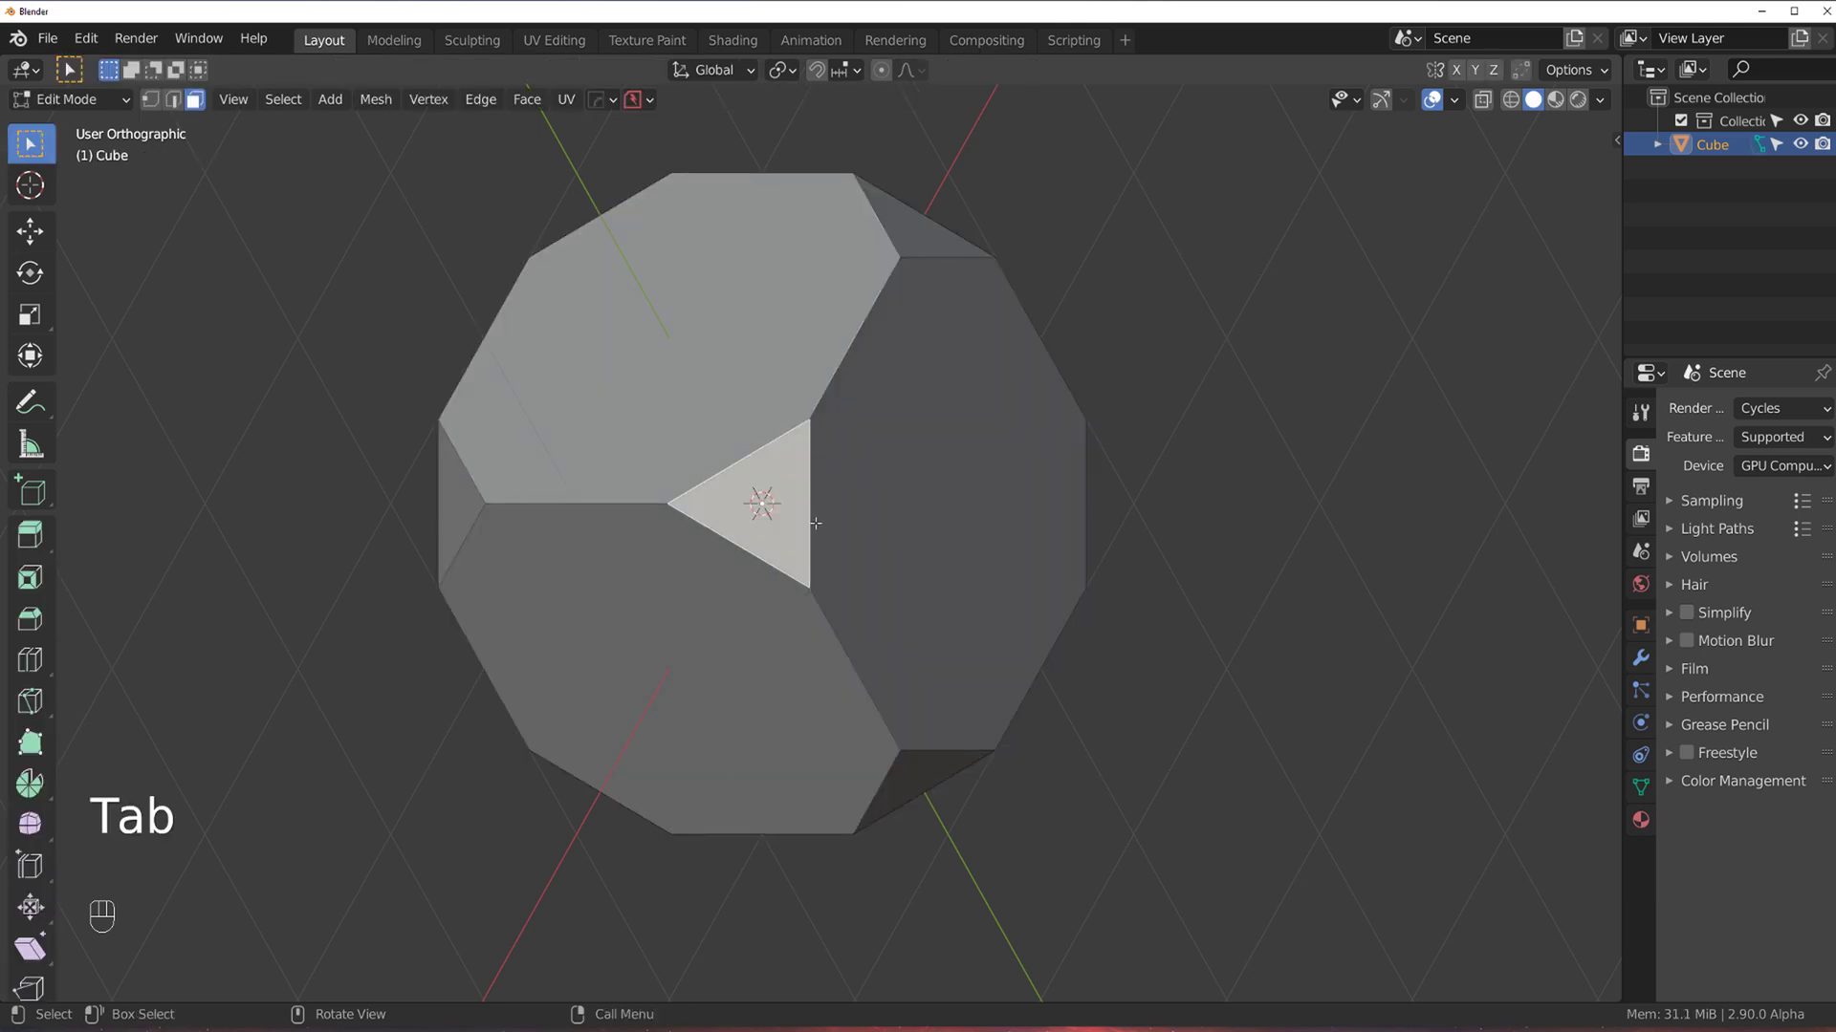
key(Tab)
key(q)
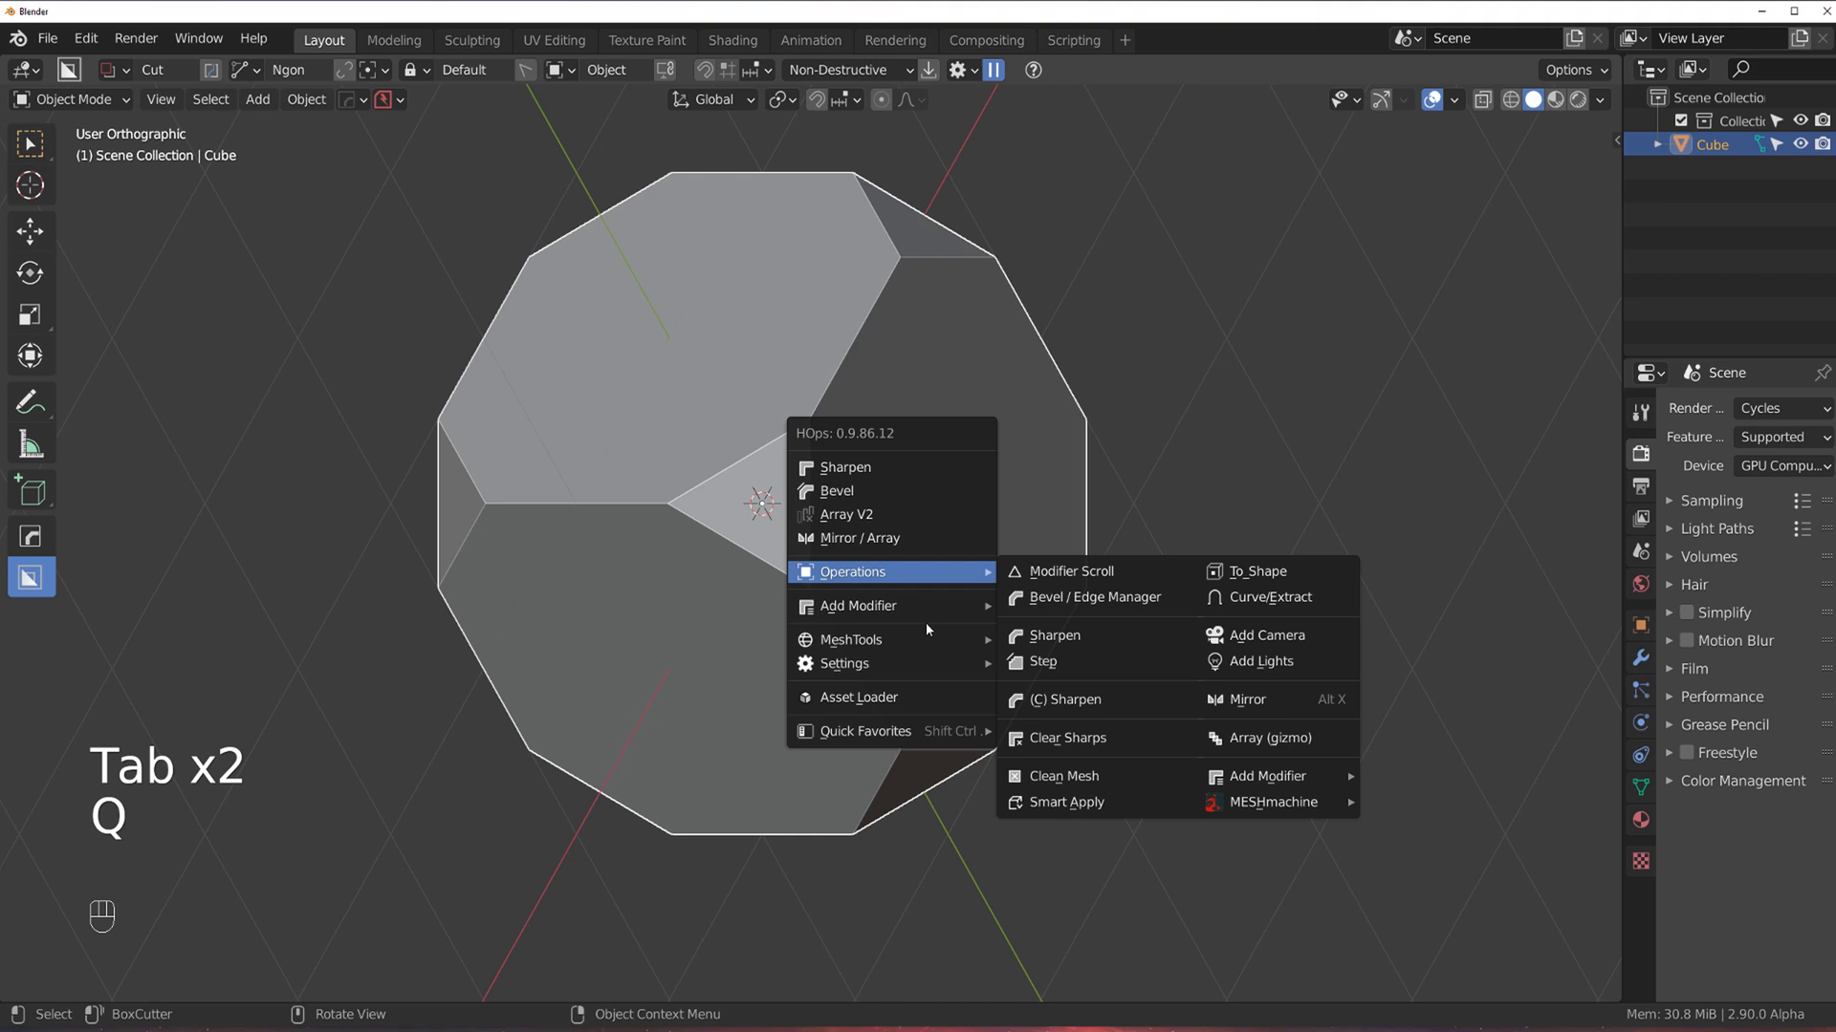
mouse_move(910, 640)
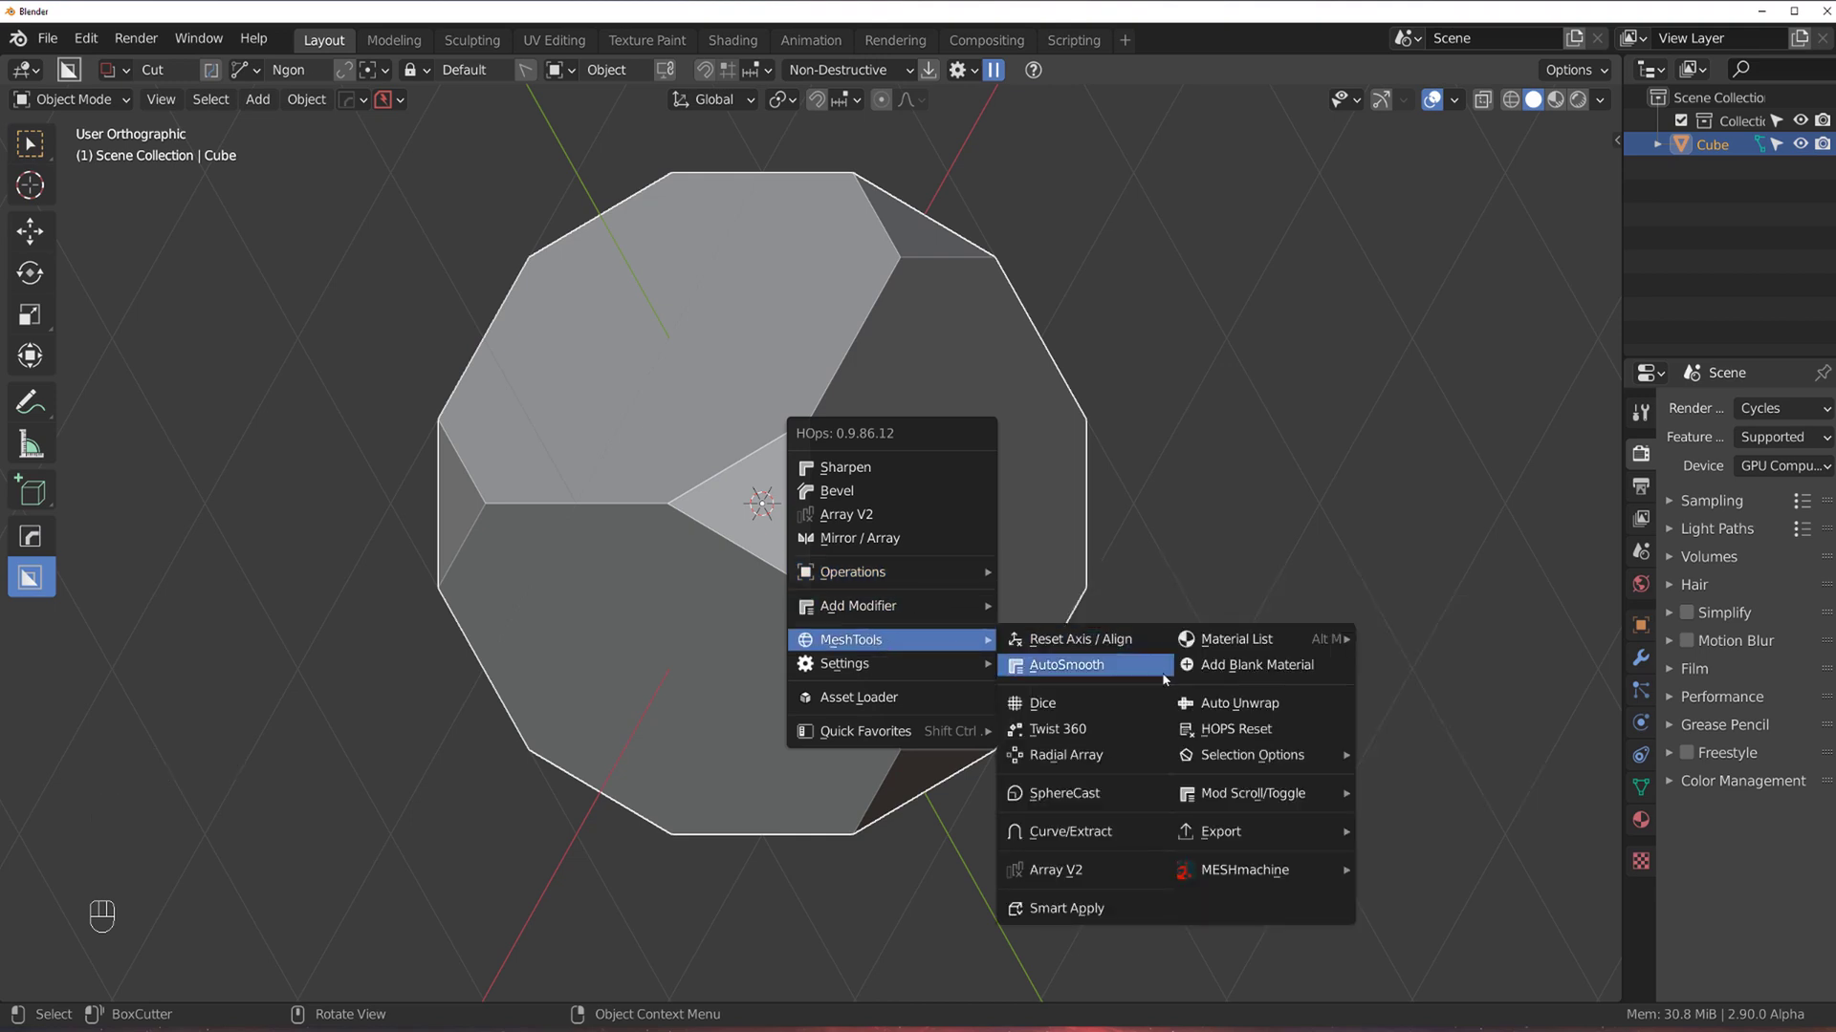
mouse_move(1235, 803)
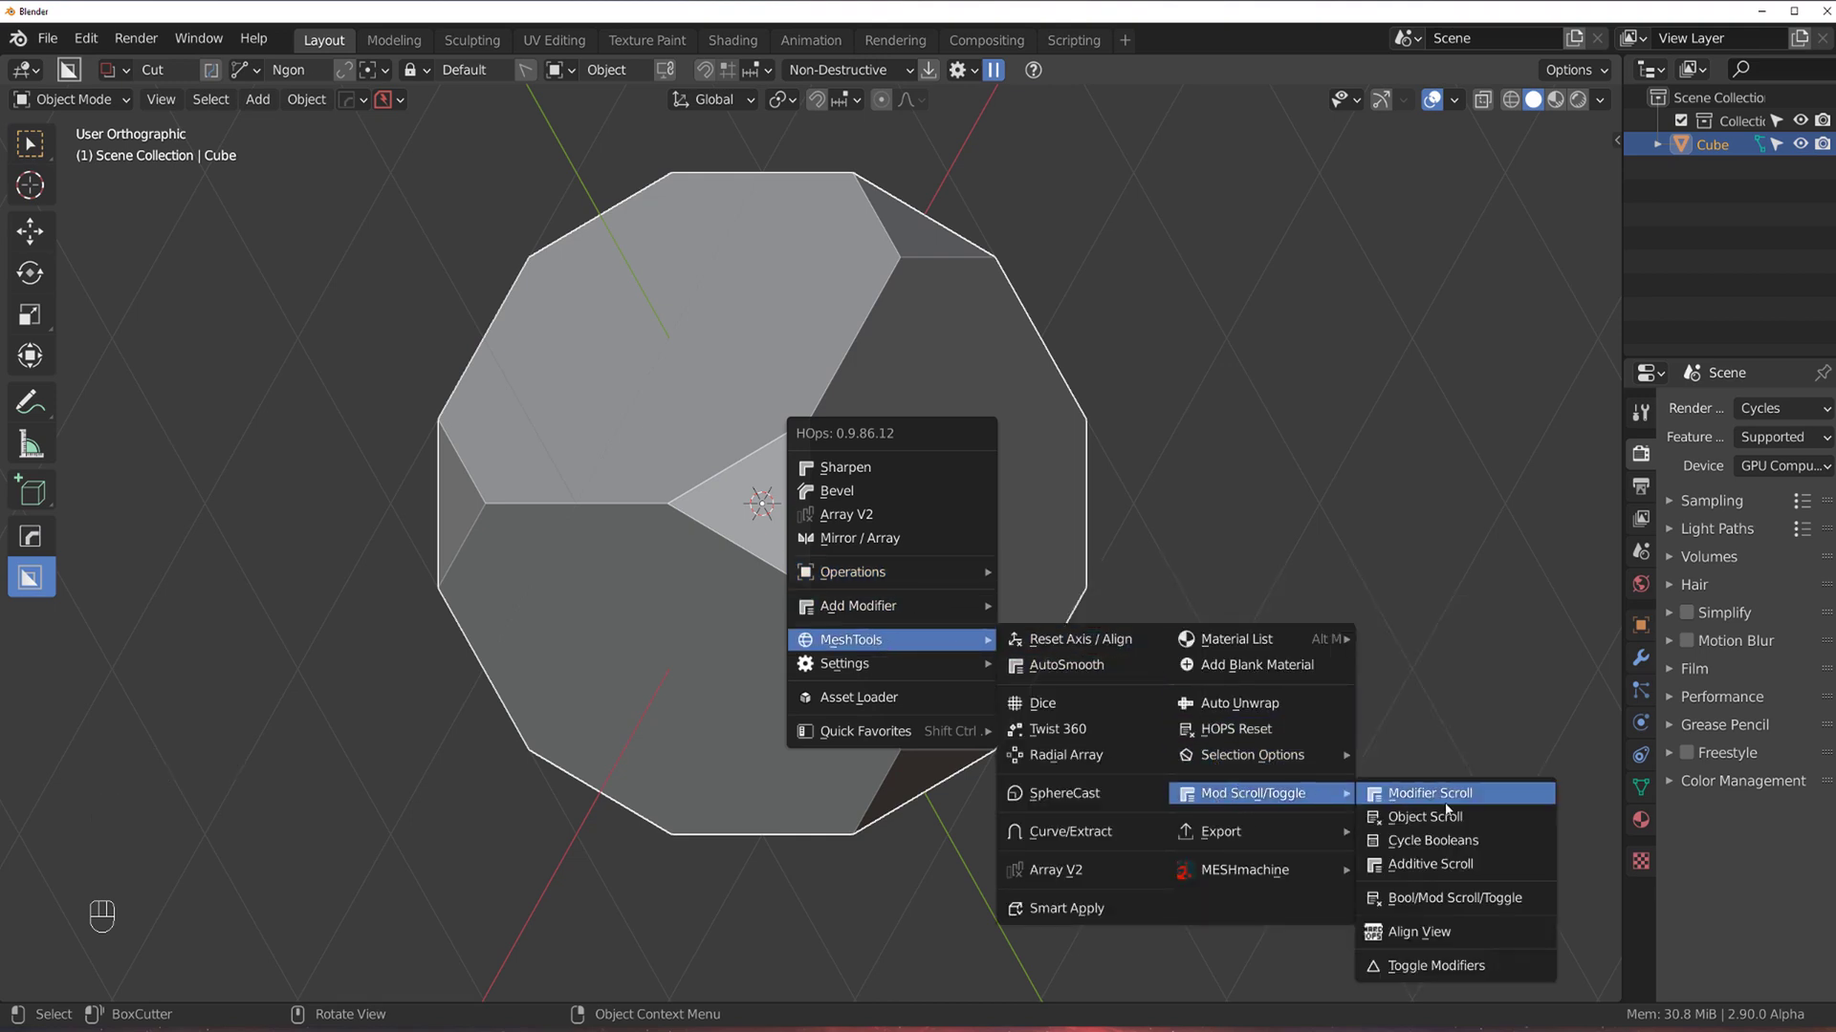
right_click(1494, 938)
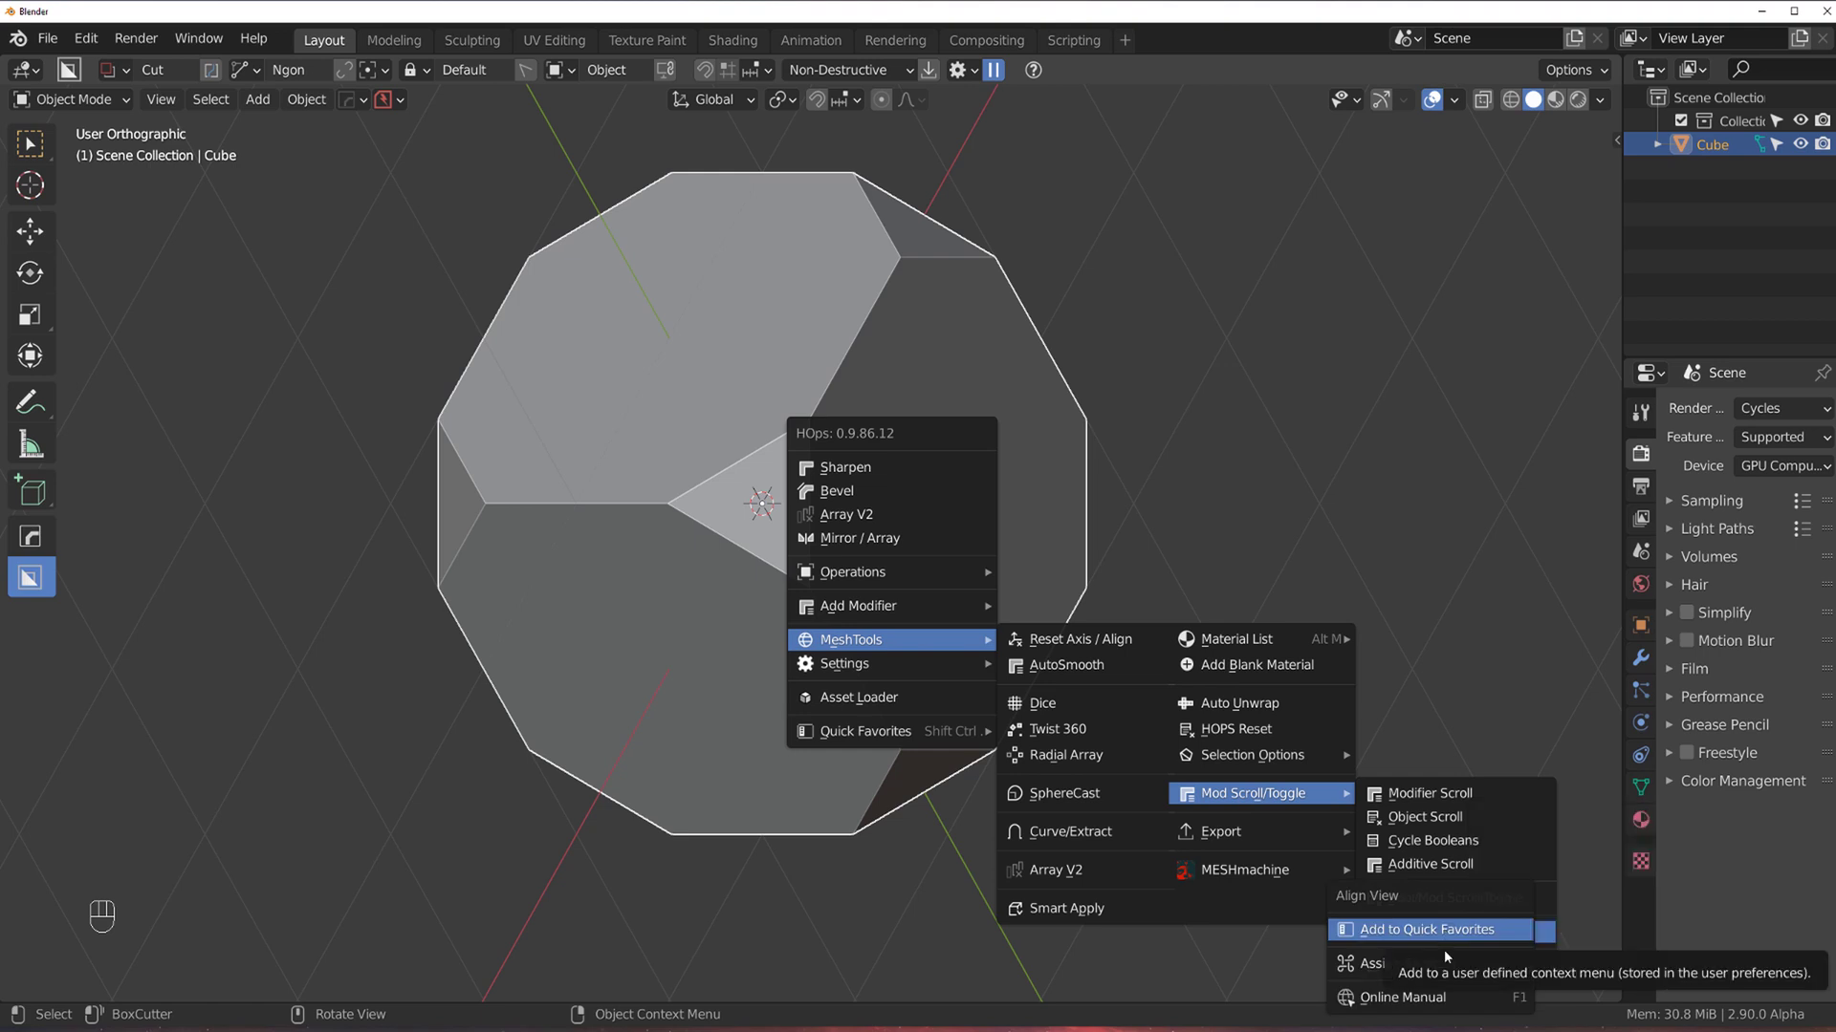
click(1446, 960)
key(ctrl)
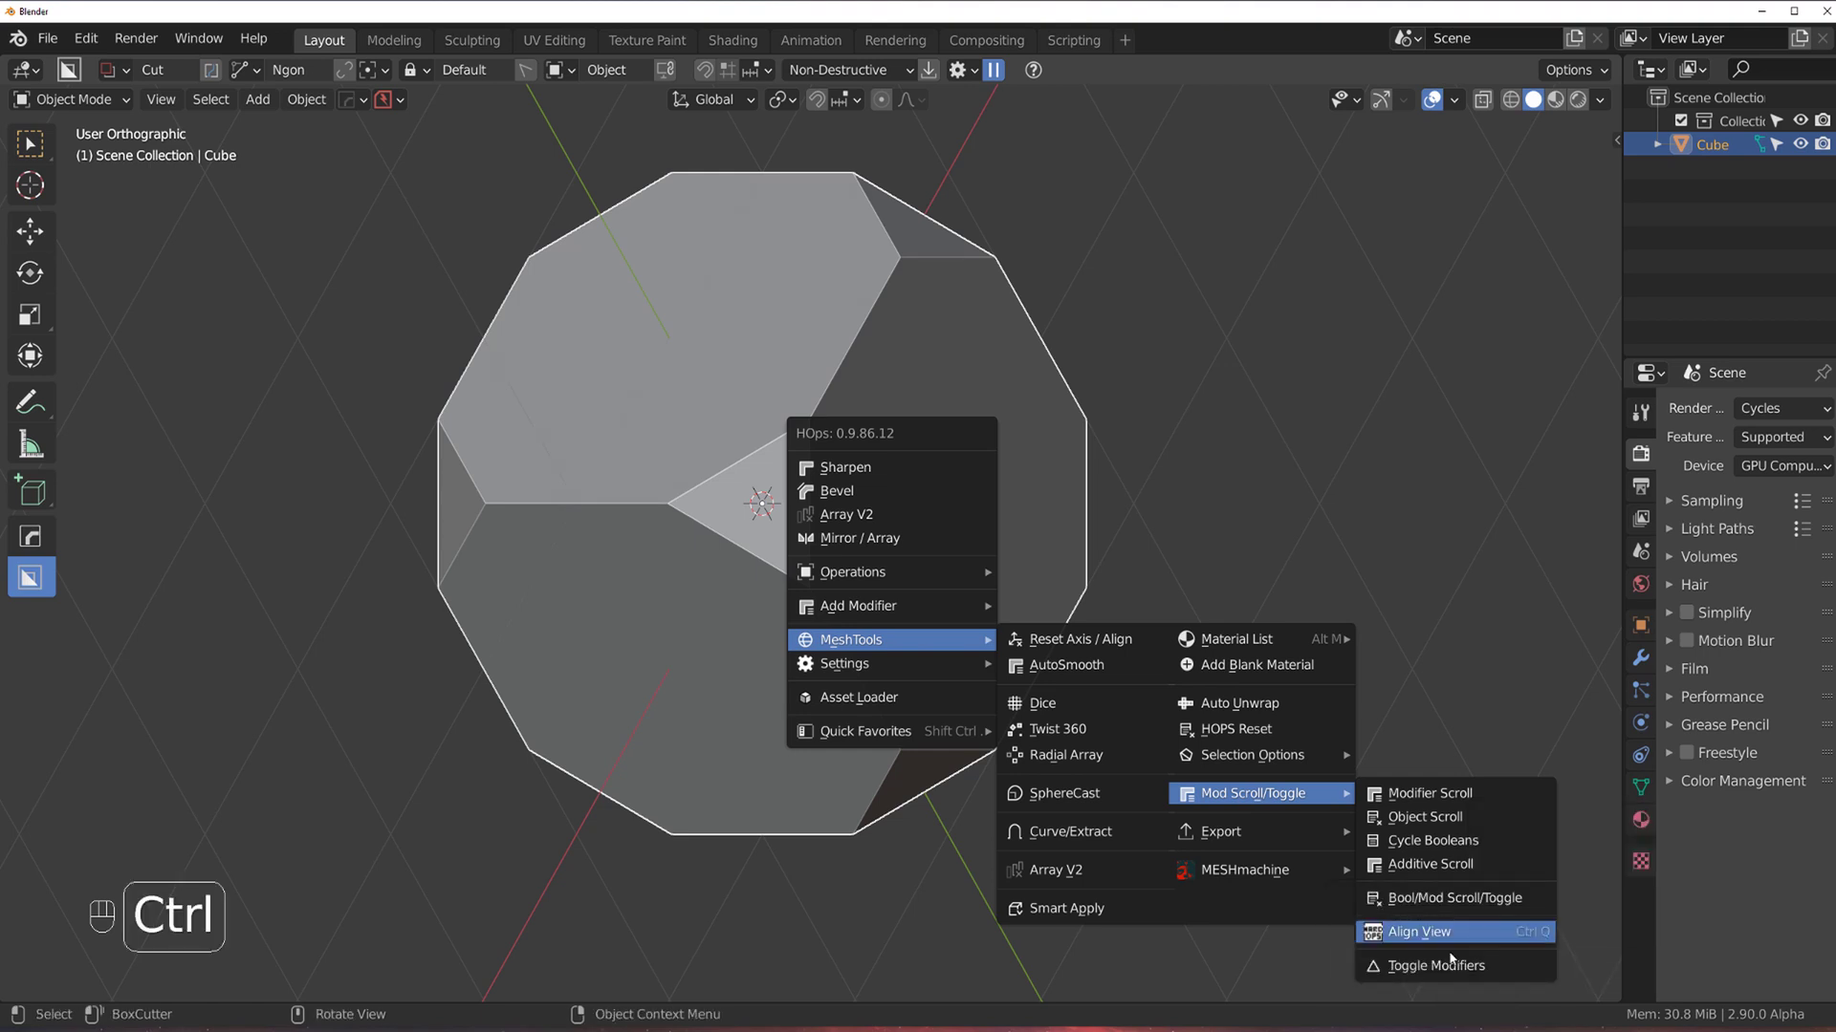
click(1148, 316)
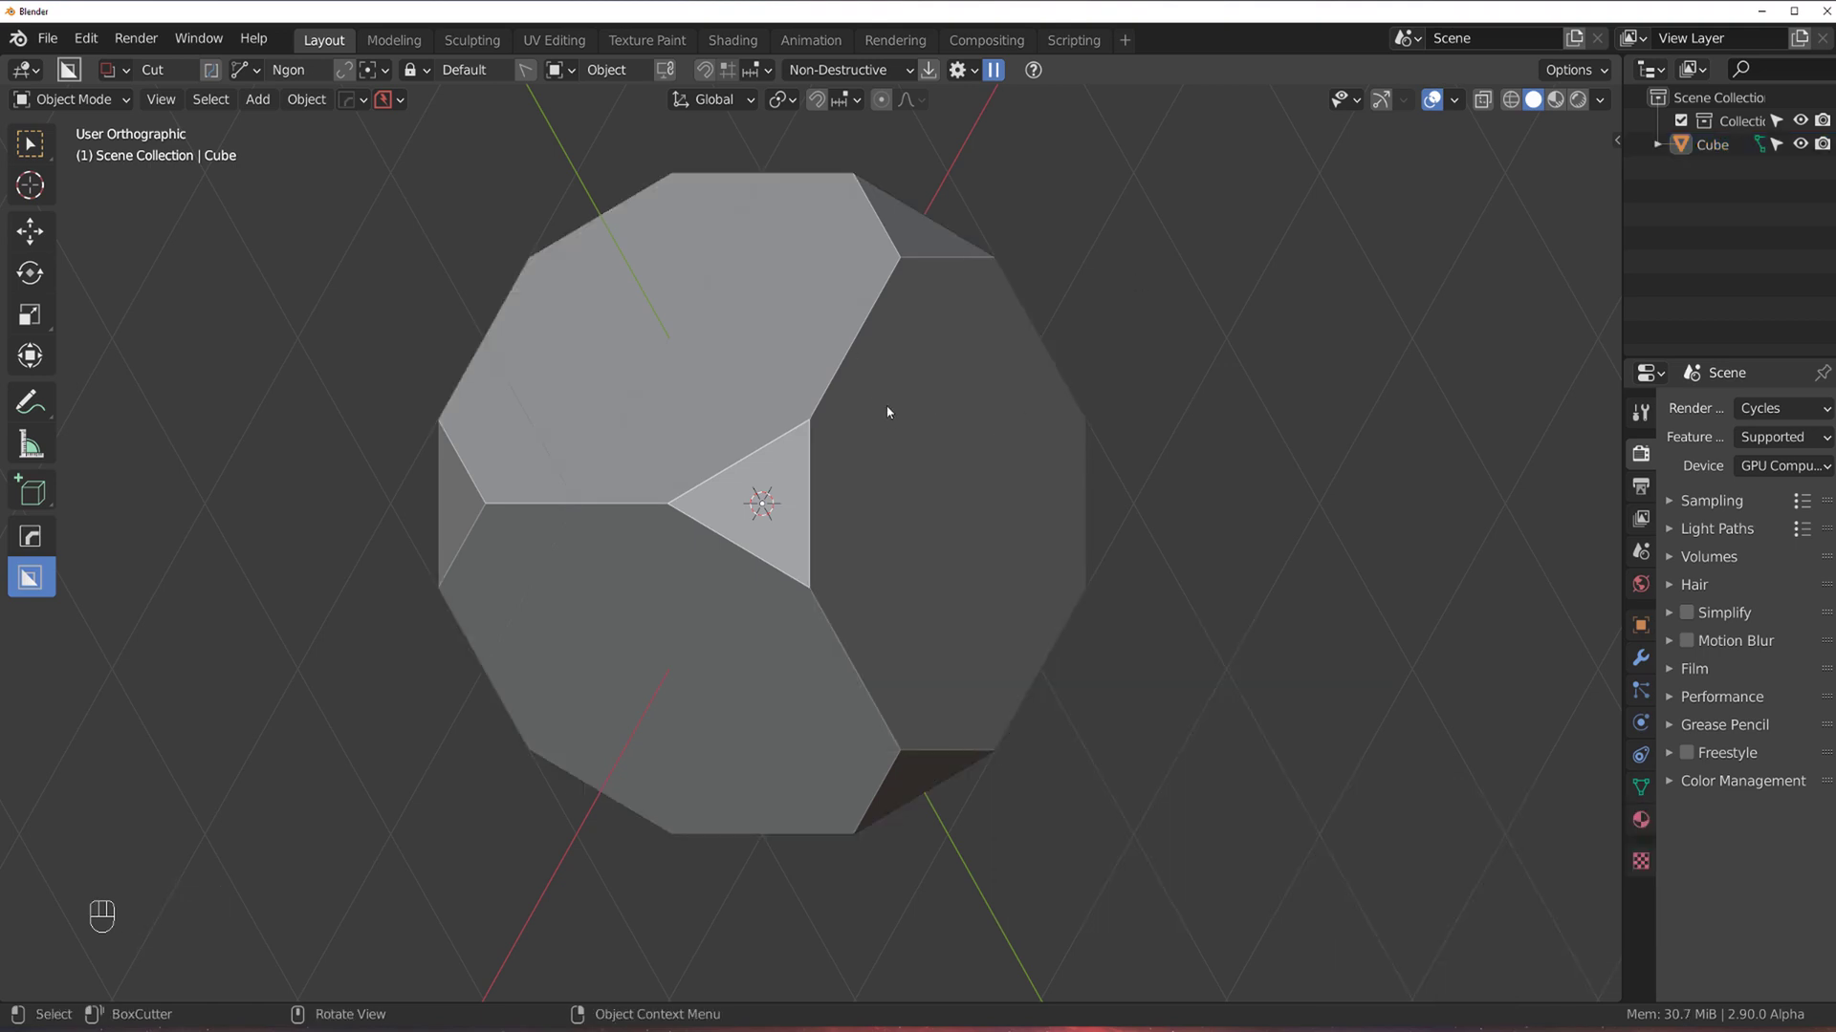
Try the Ctrl+Q view-align mode, rolling the view with Shift+scroll, then enter Edit Mode
key(ctrl+q)
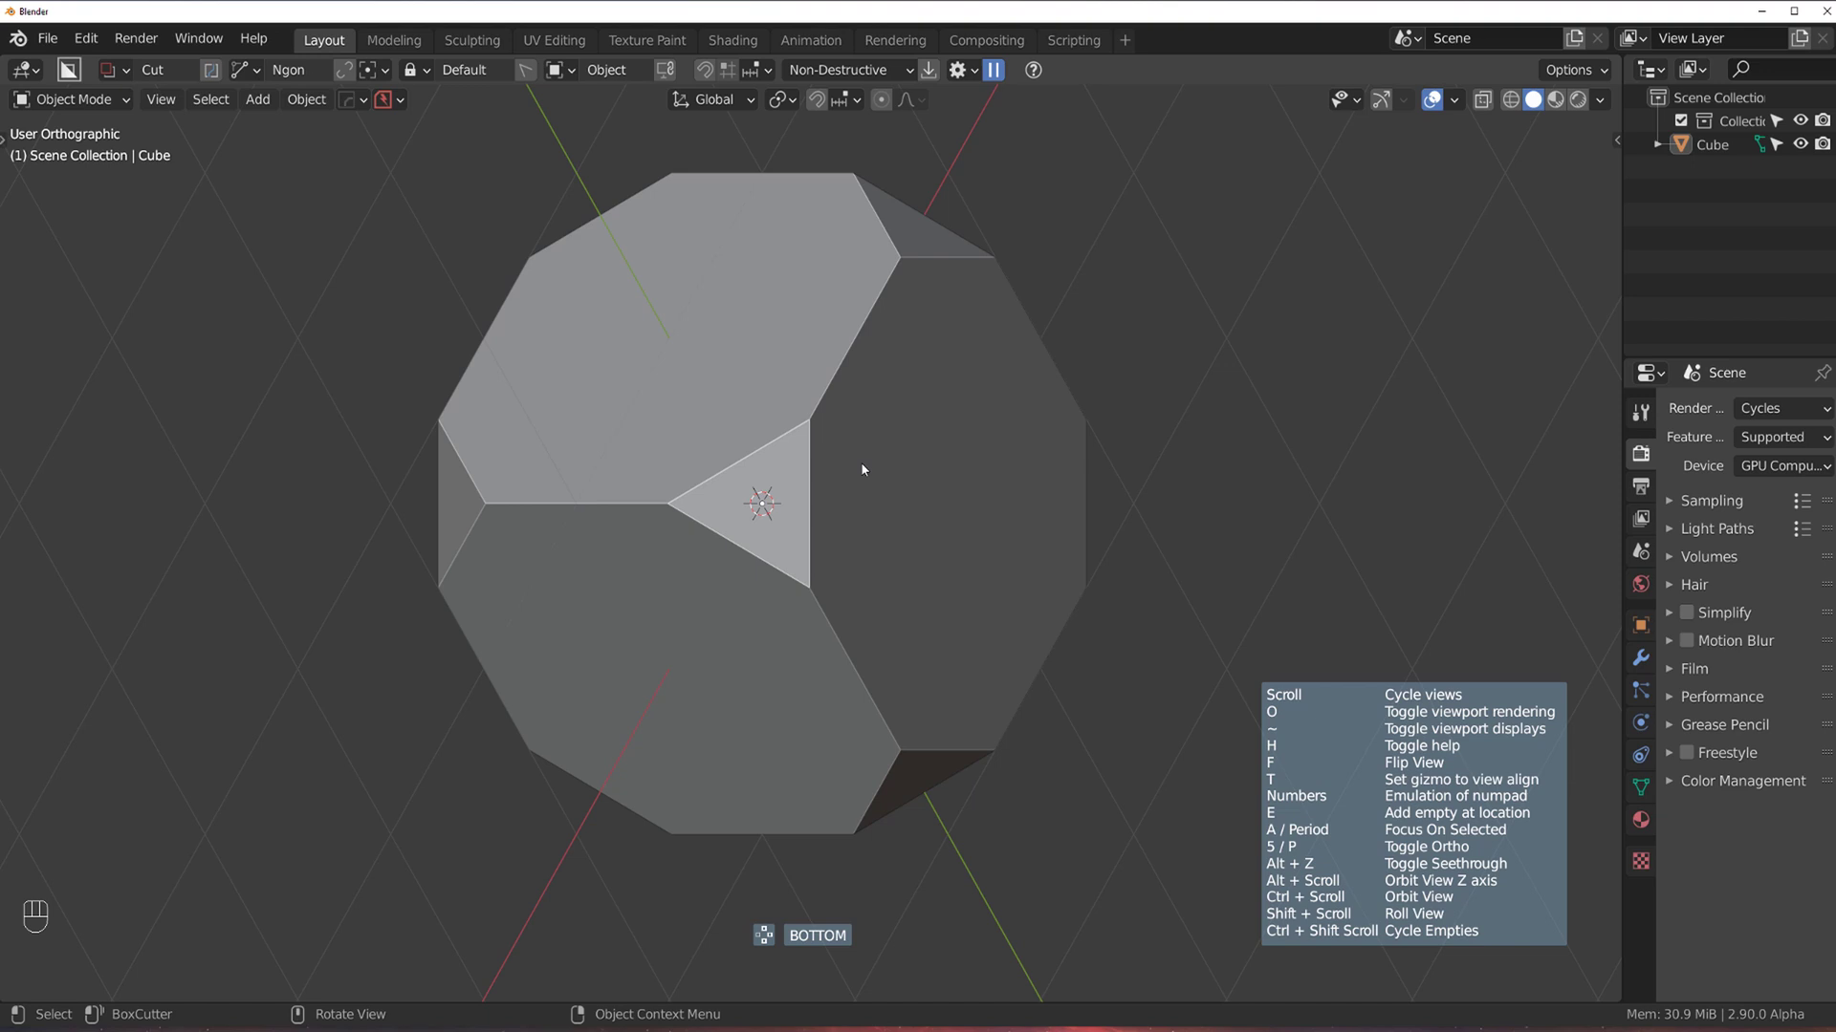
key(shift)
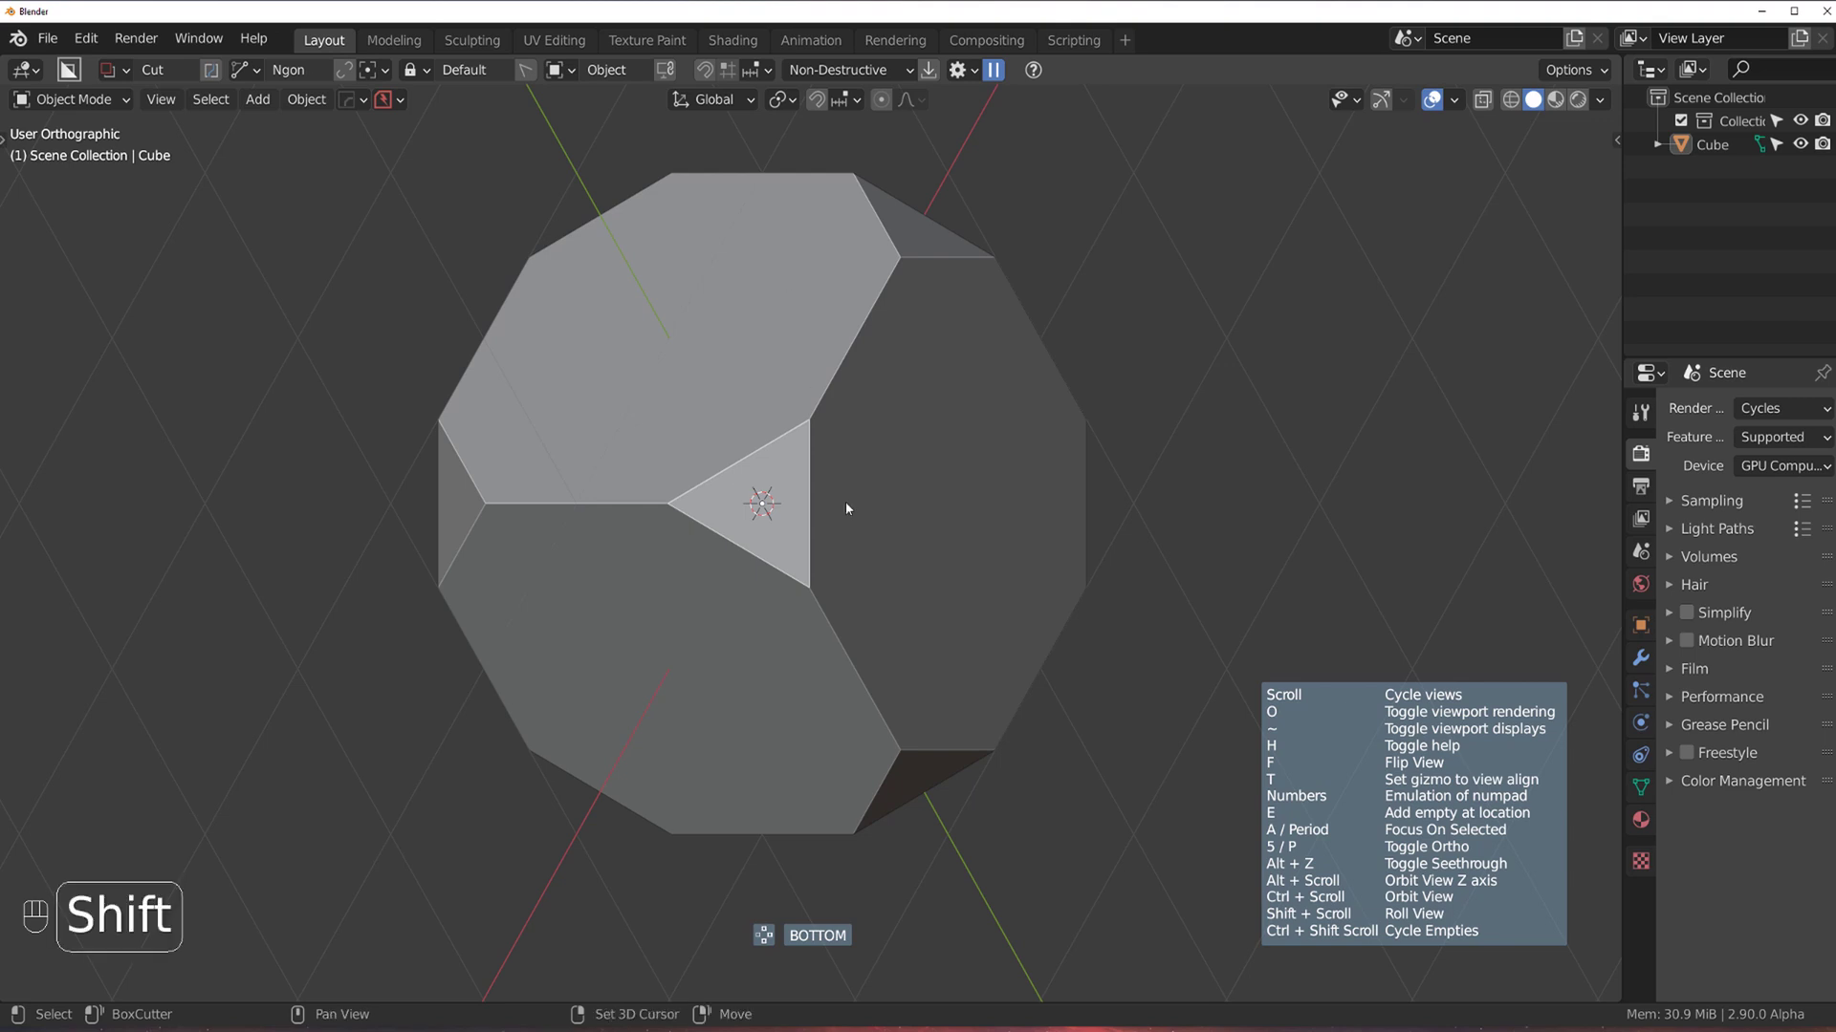
shift+scroll(845, 509, down, 3)
shift+scroll(845, 506, down, 5)
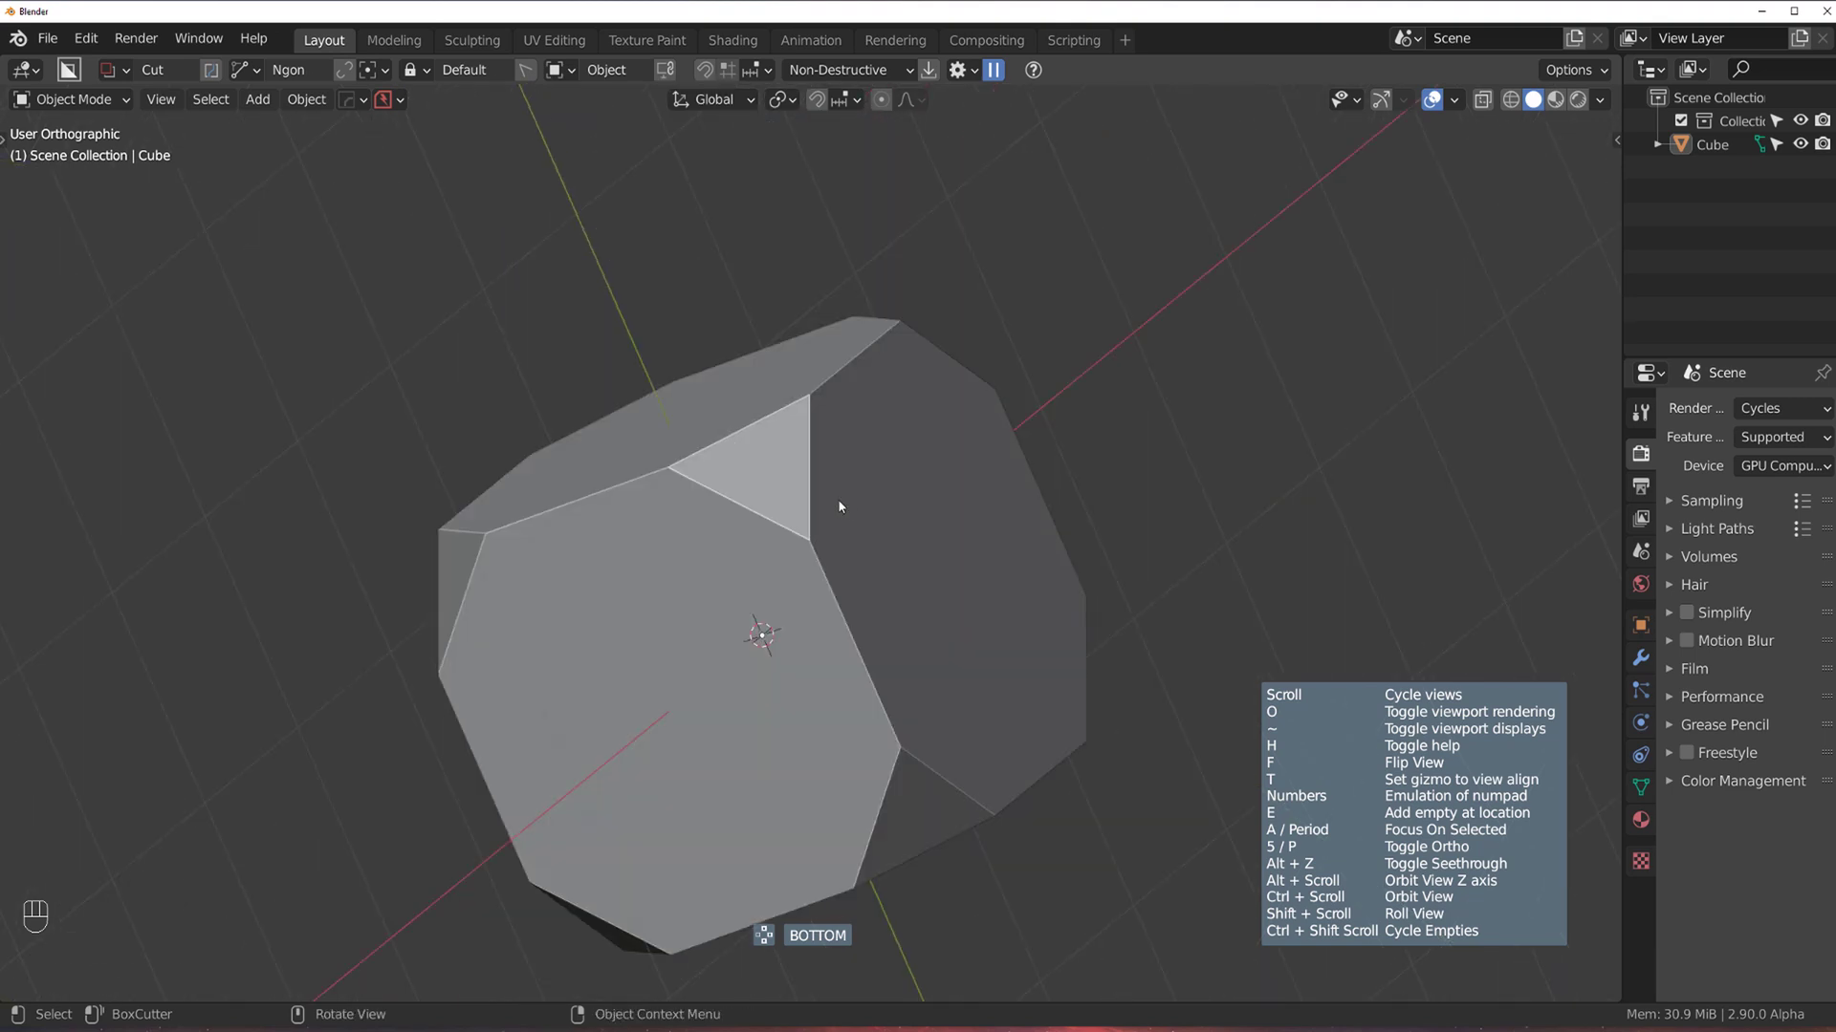
ctrl+scroll(839, 507, down, 2)
shift+scroll(832, 504, down, 3)
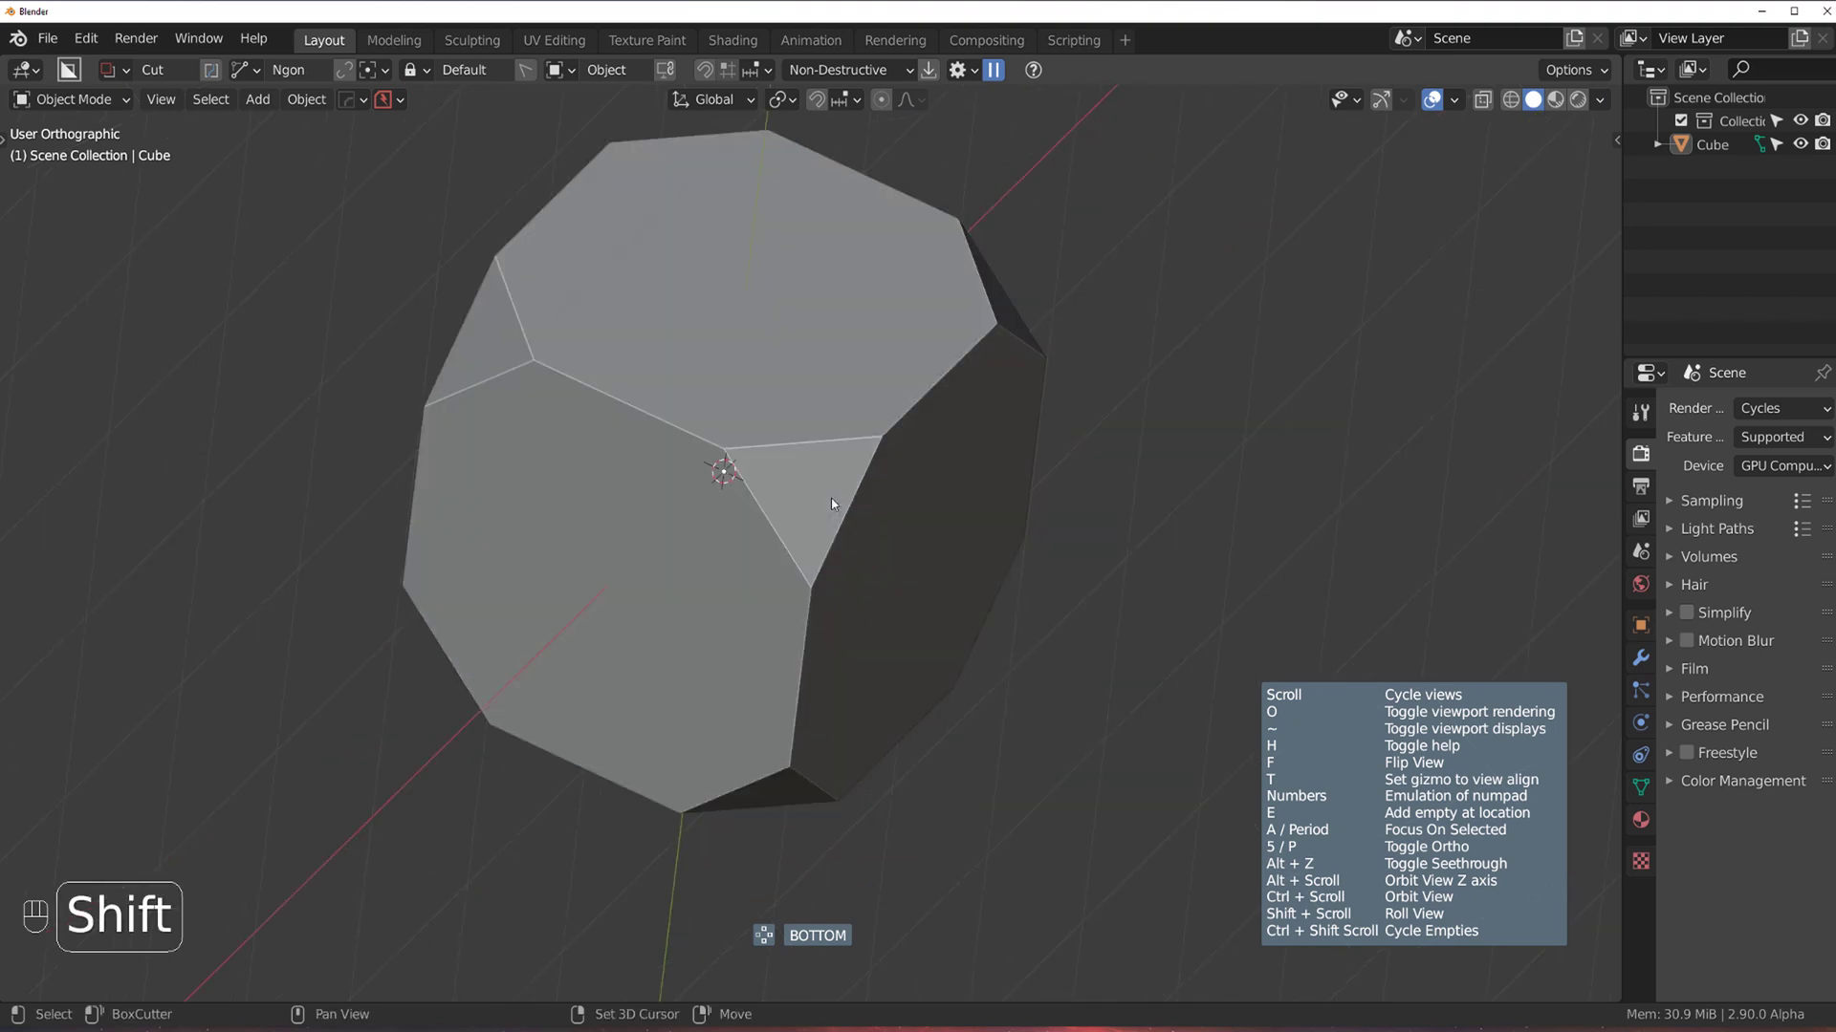
ctrl+scroll(832, 504, down, 2)
ctrl+scroll(832, 504, down, 5)
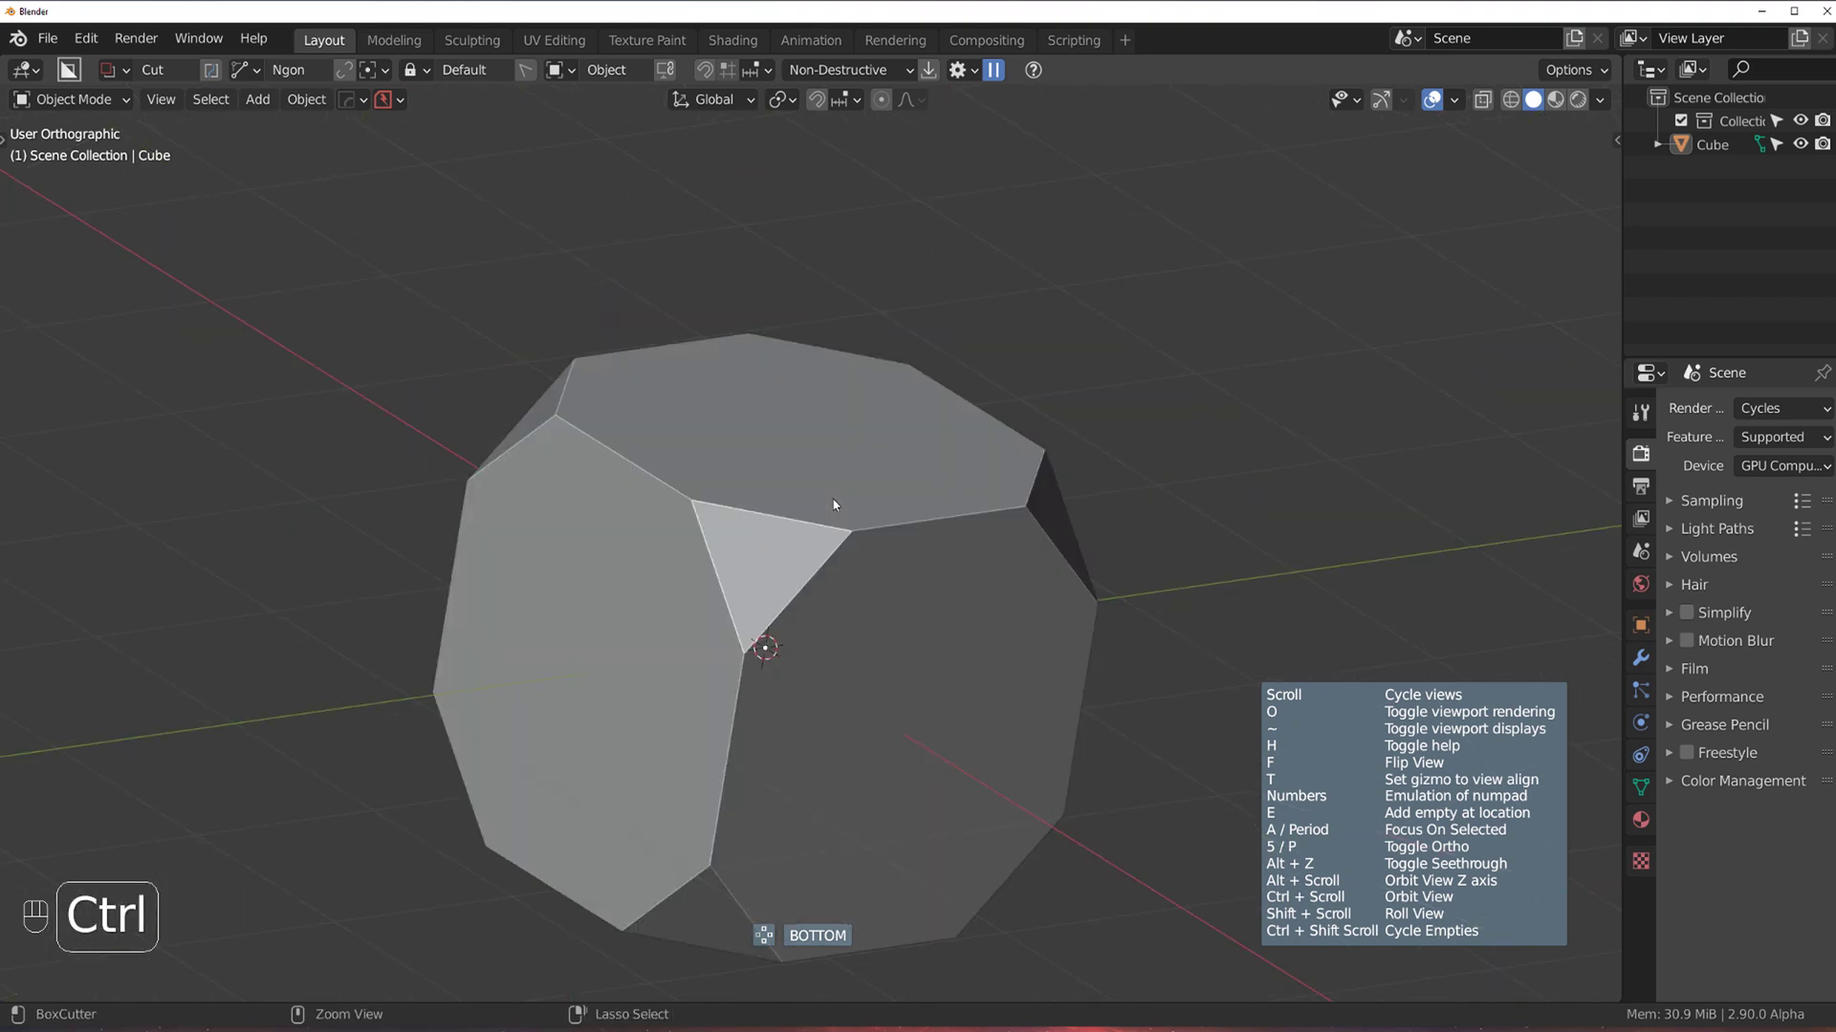
ctrl+scroll(833, 503, down, 2)
shift+scroll(831, 509, down, 6)
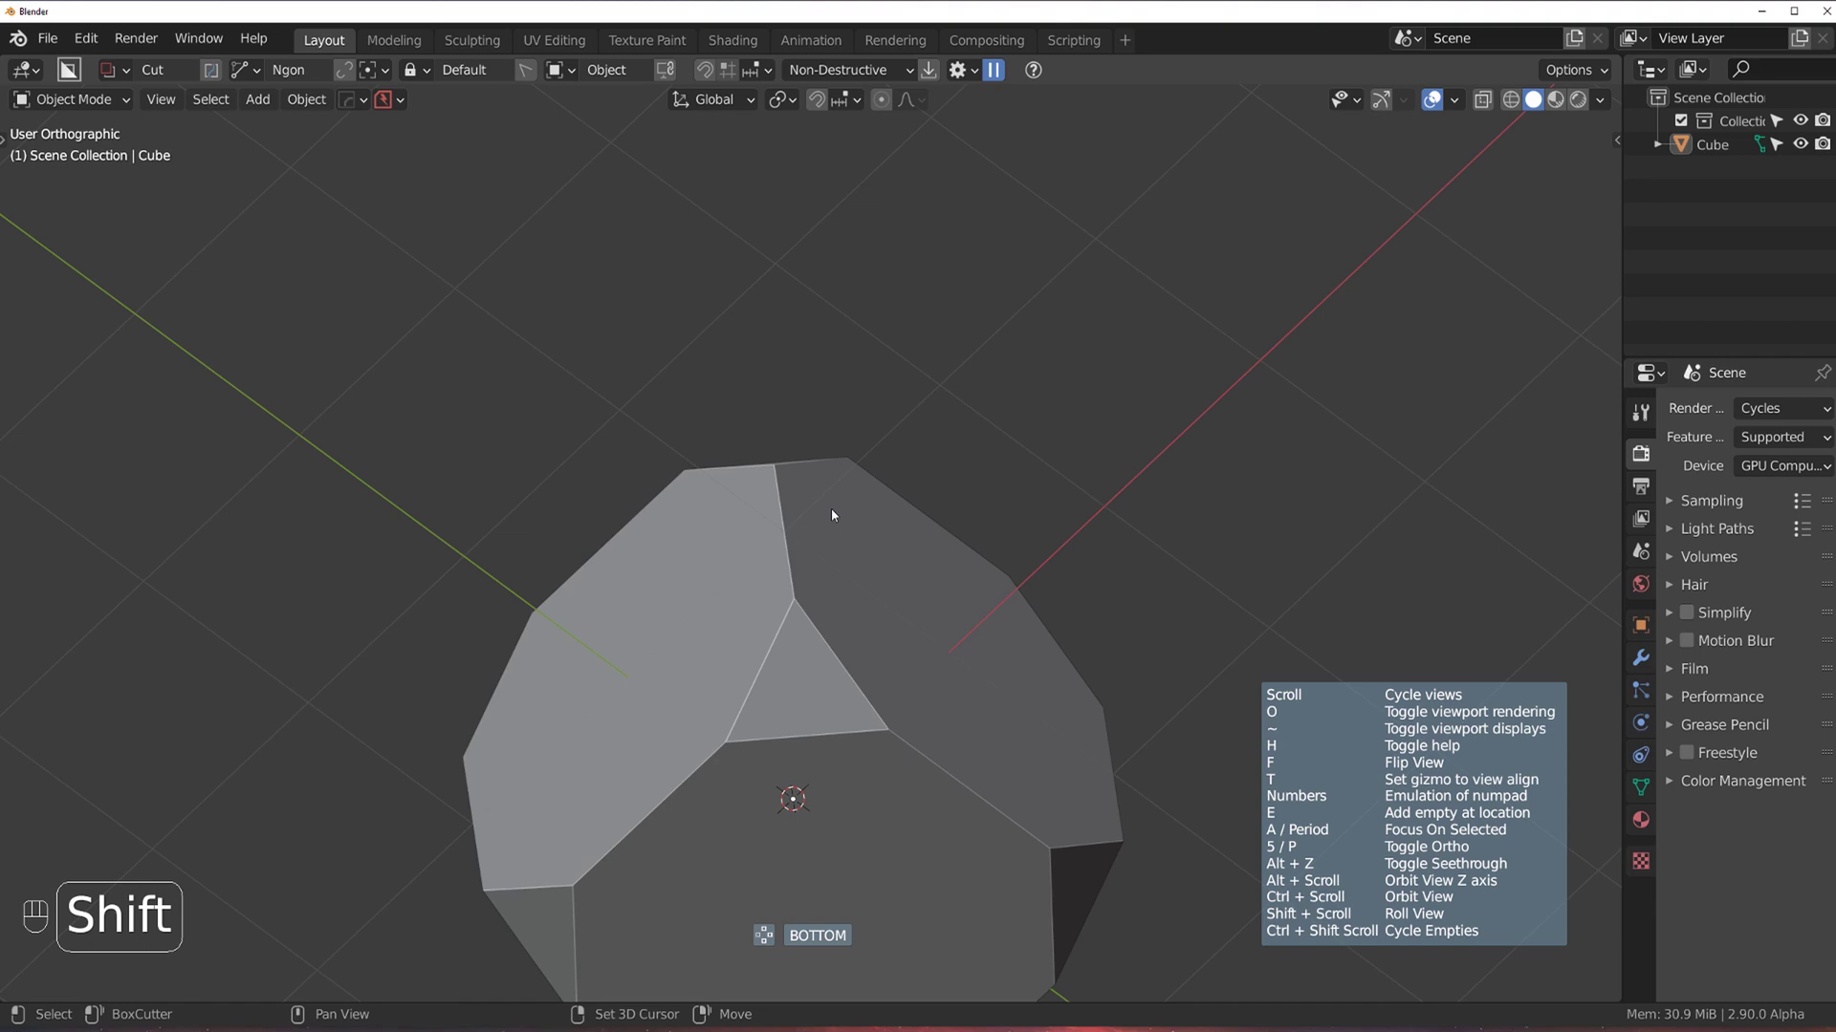
key(Tab)
middle_drag(829, 514, 1033, 536)
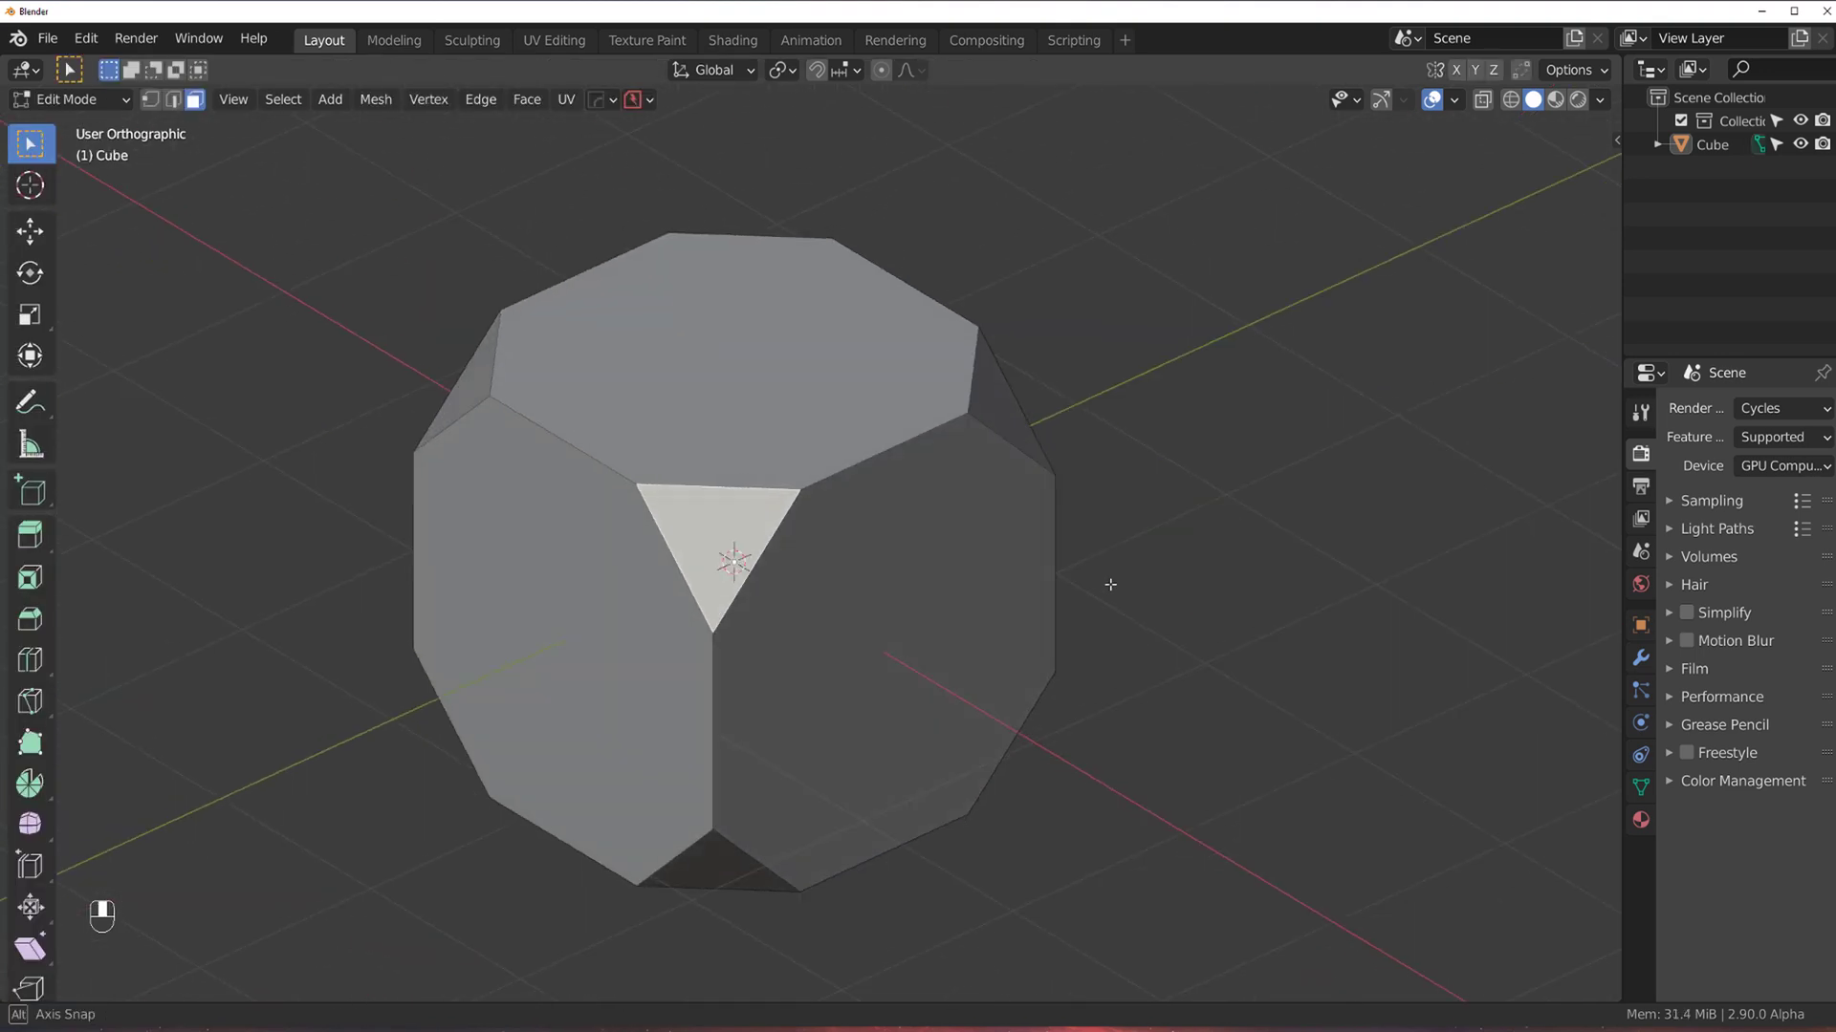
In Object Mode, select the cube and browse the HardOps menu's mesh tools
key(Tab)
scroll(946, 450, down, 2)
scroll(812, 426, up, 4)
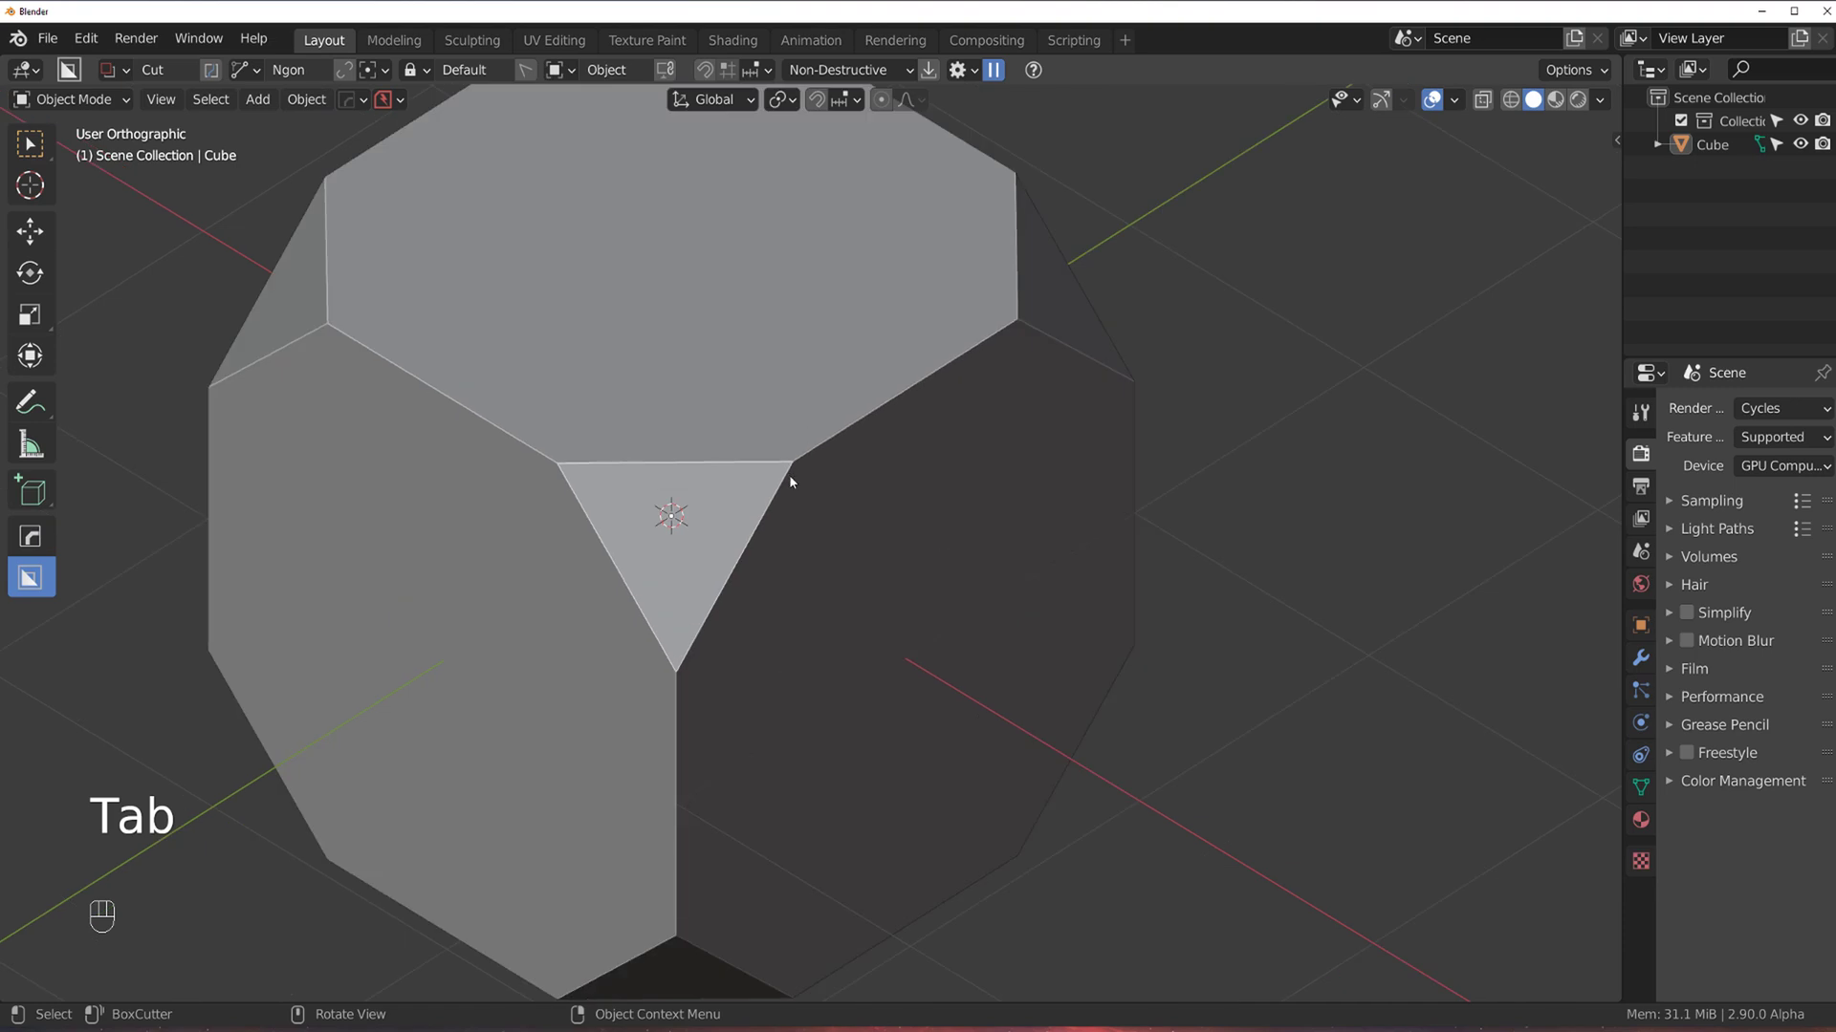
scroll(792, 480, down, 3)
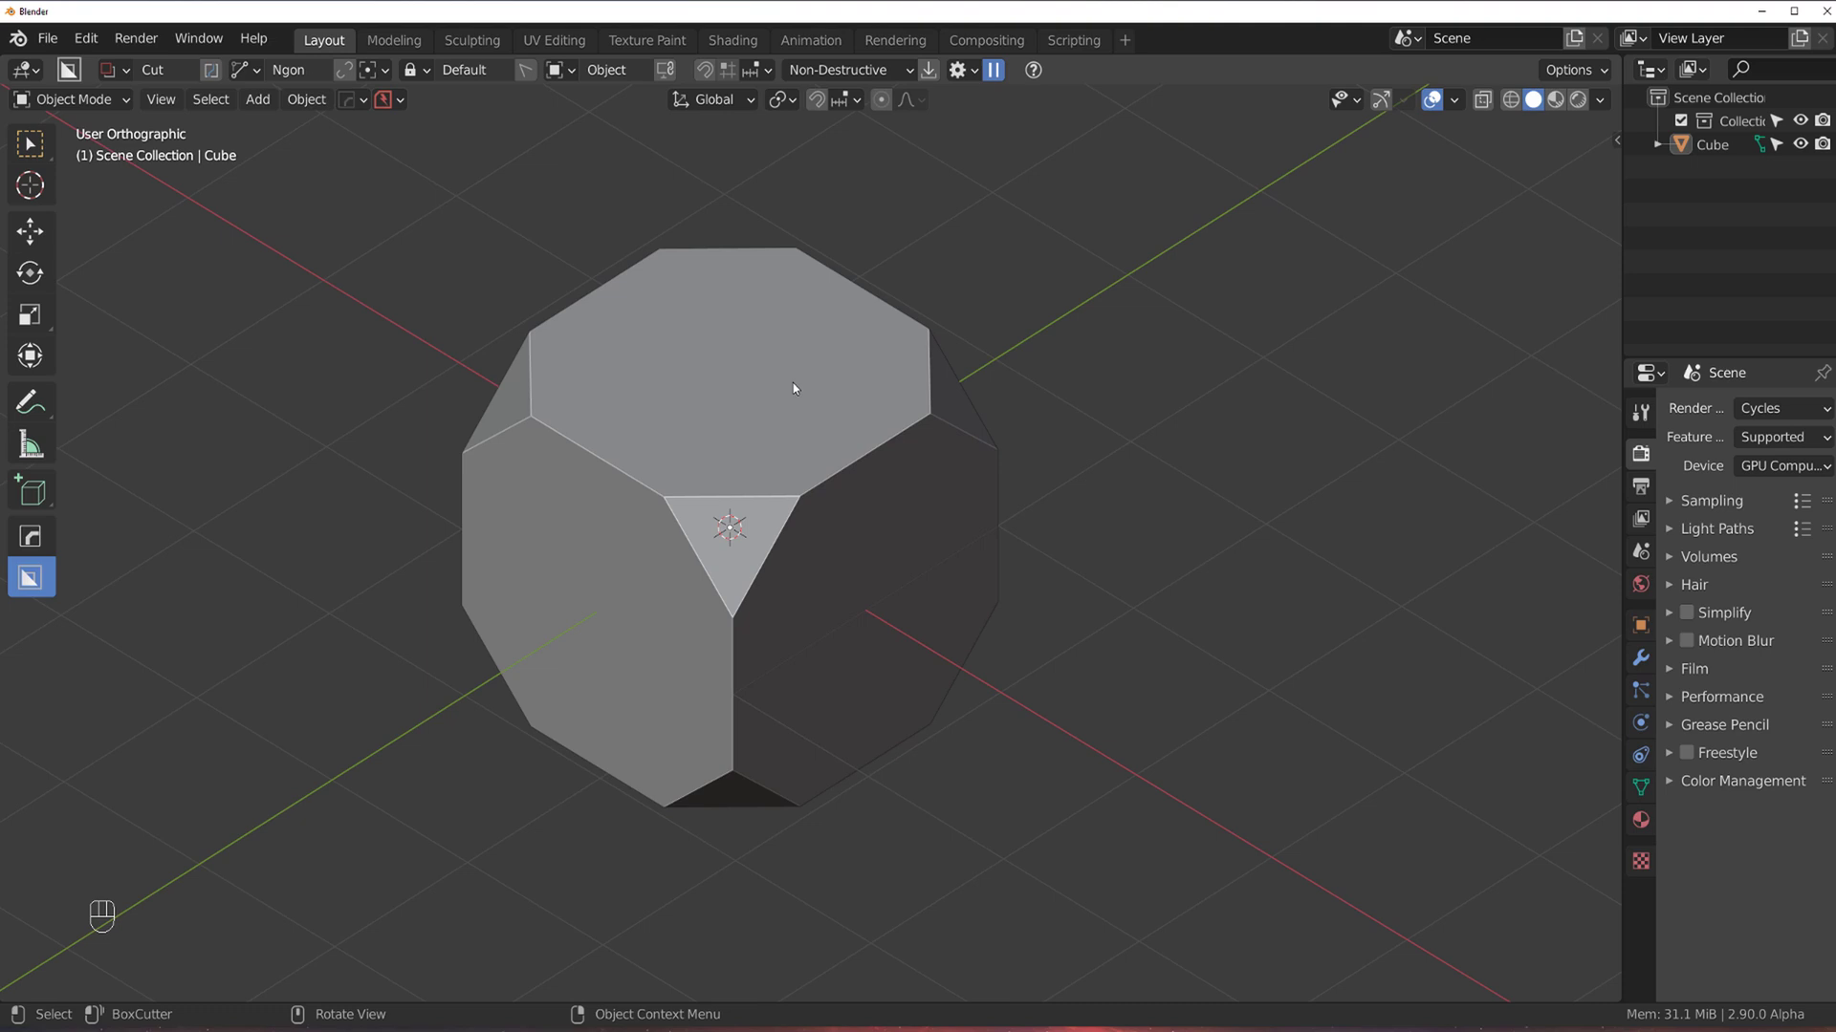
key(q)
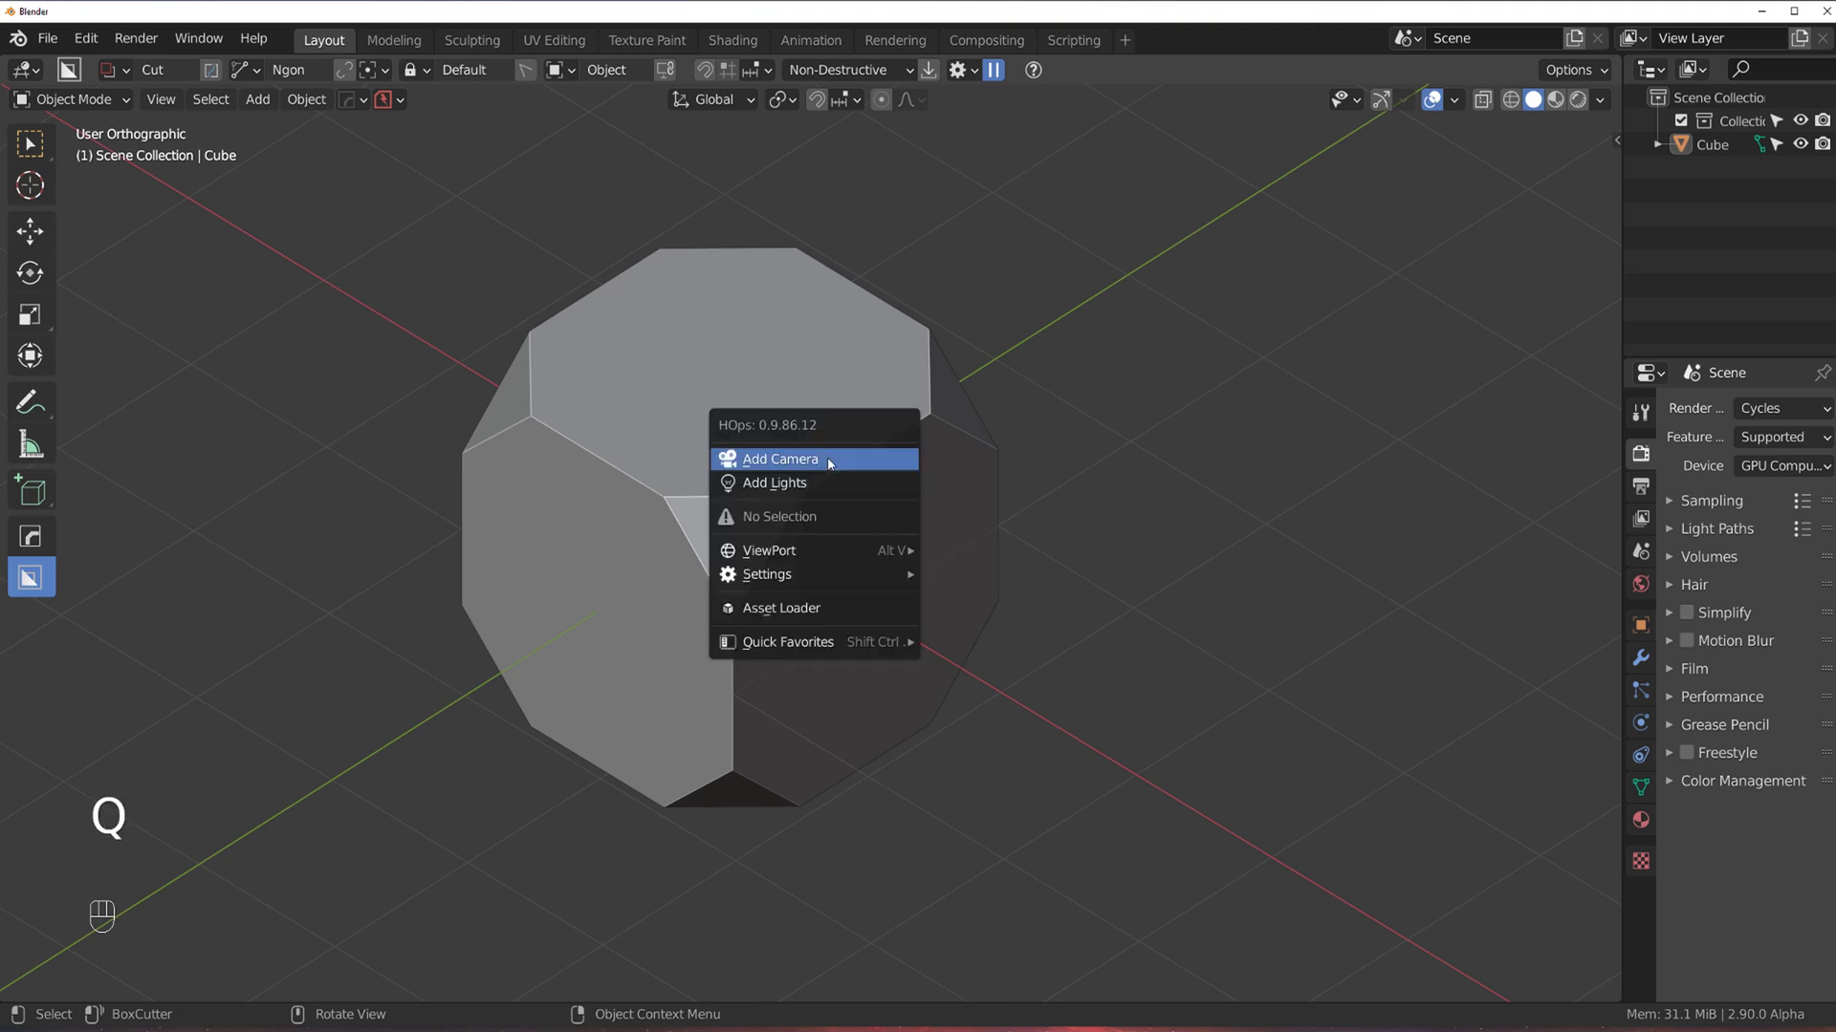
click(934, 369)
key(q)
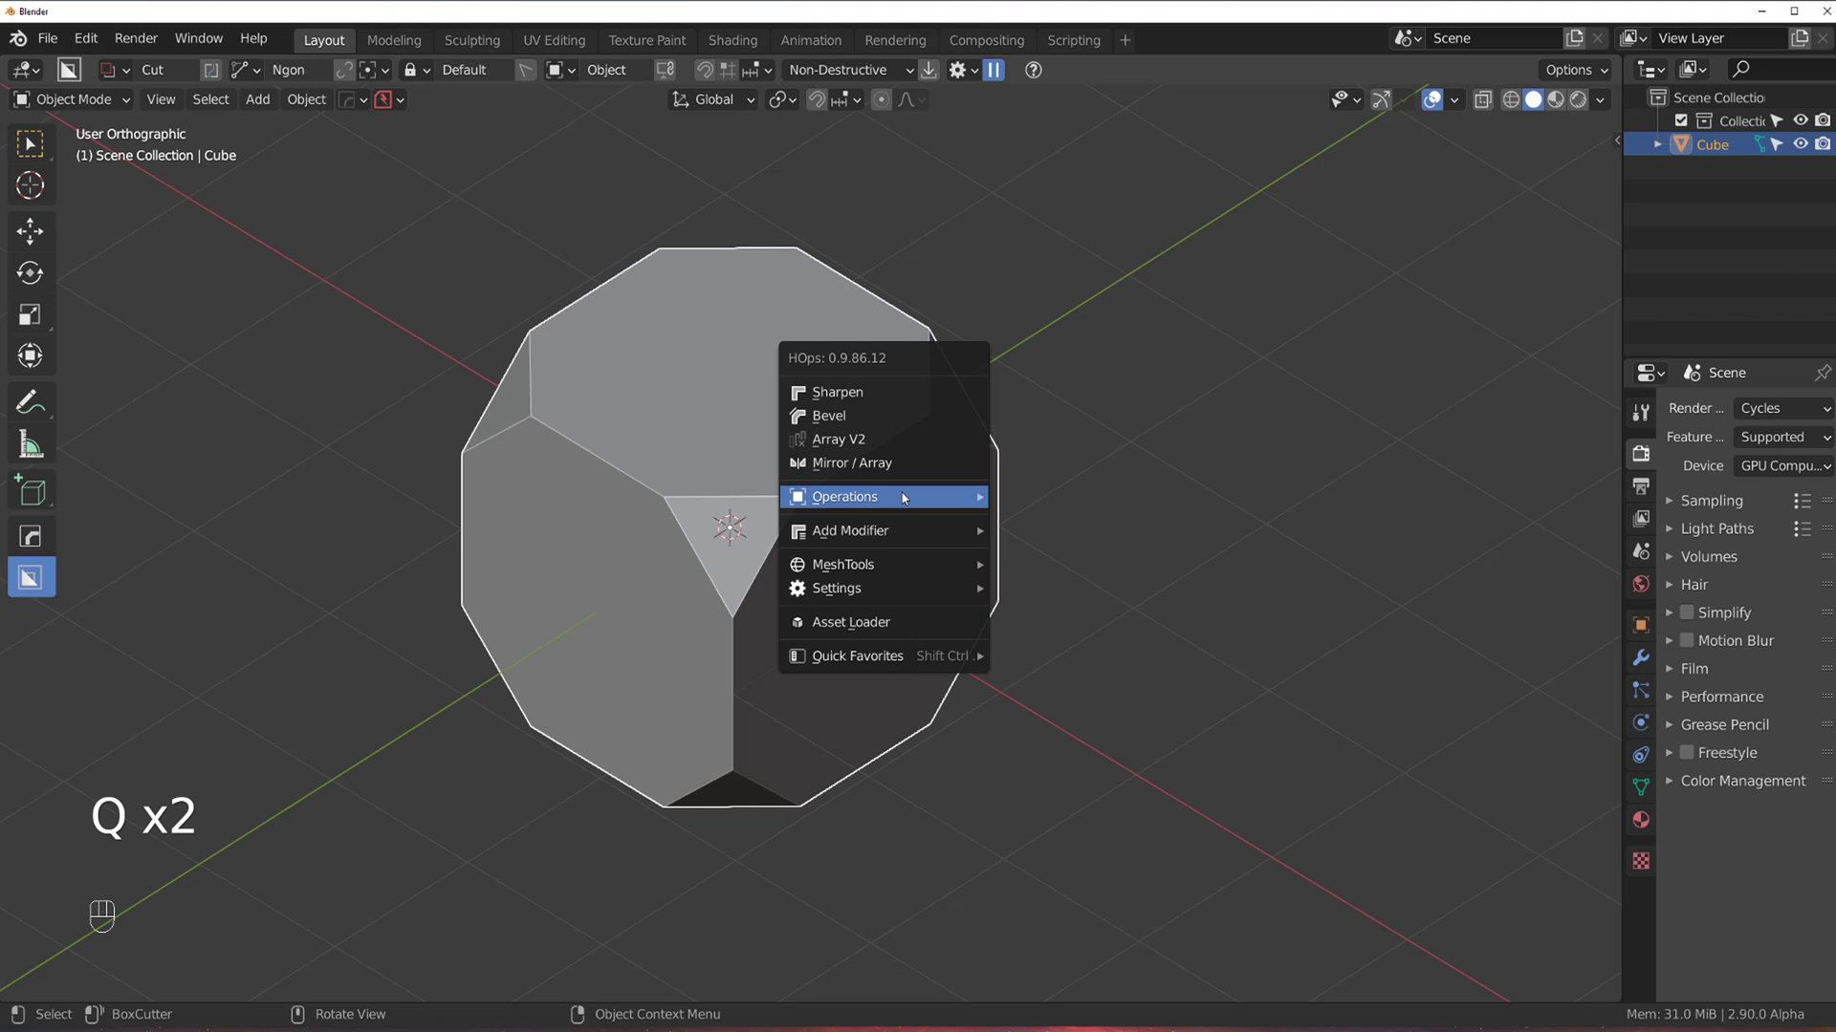
mouse_move(902, 531)
mouse_move(899, 564)
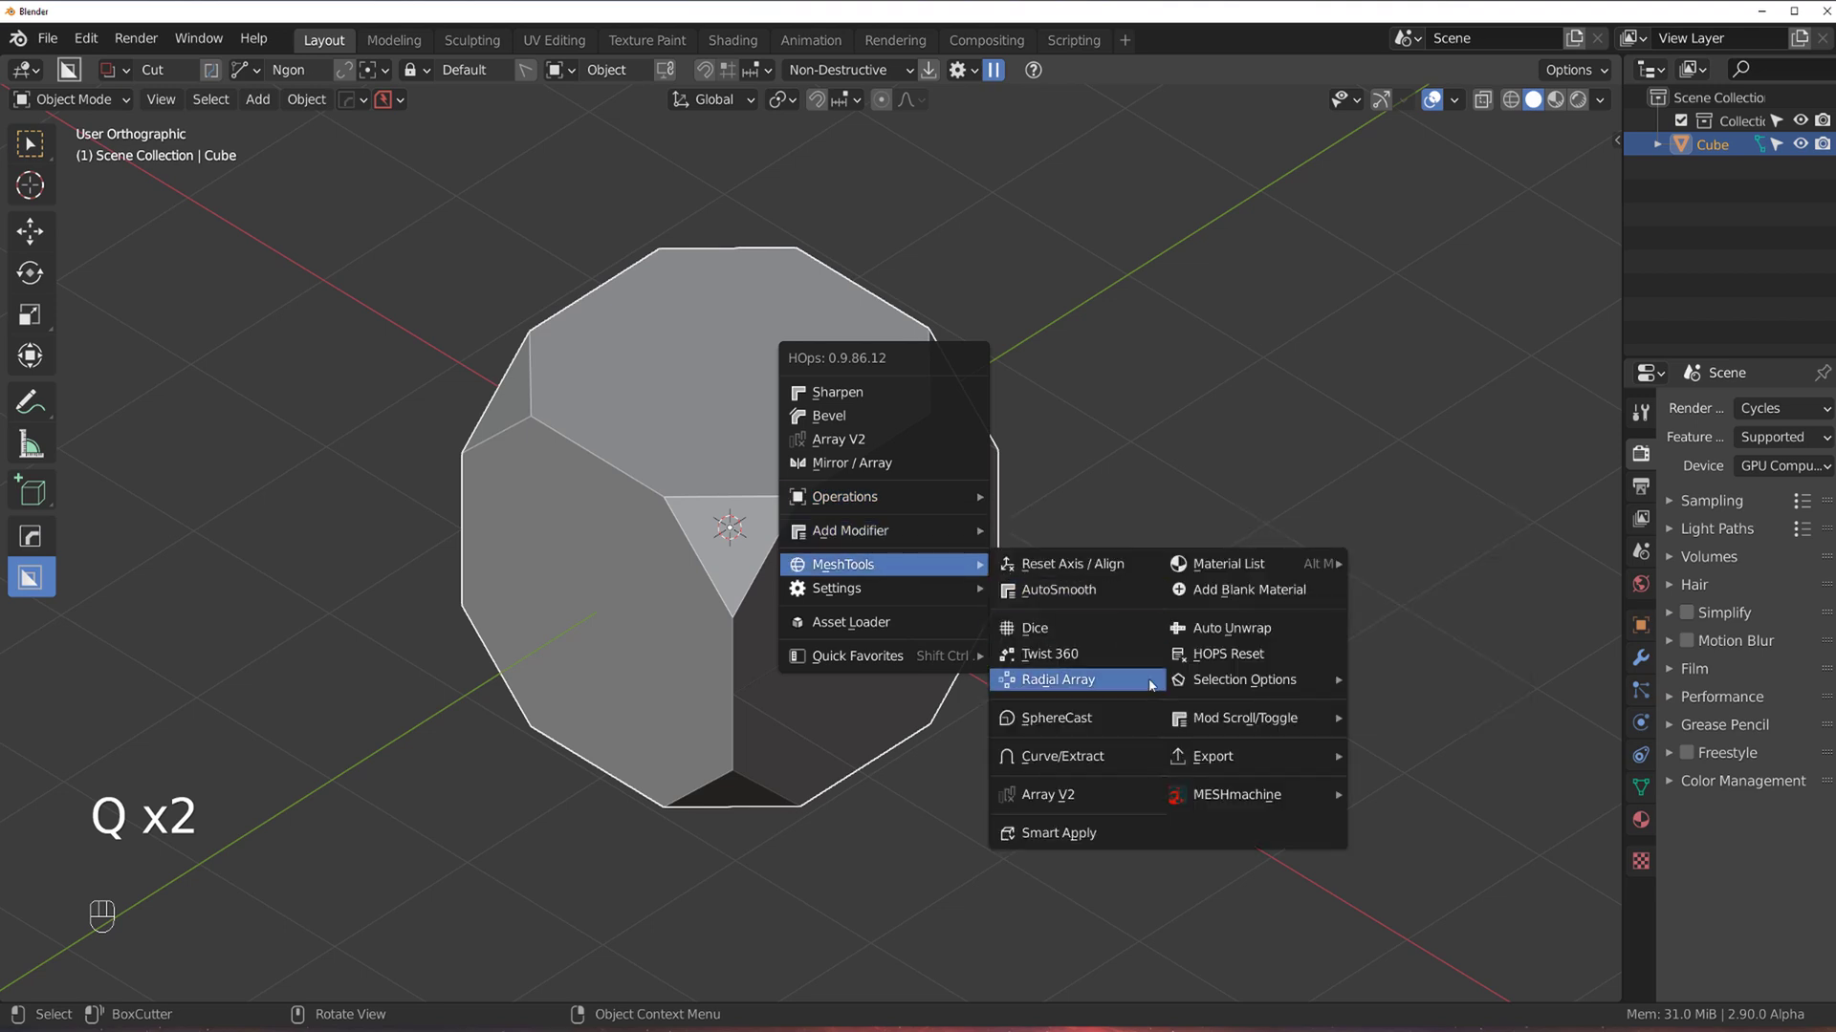
mouse_move(1221, 729)
In Edit Mode, show the HardOps ST3 Mesh Tools submenu's Align View command
key(Tab)
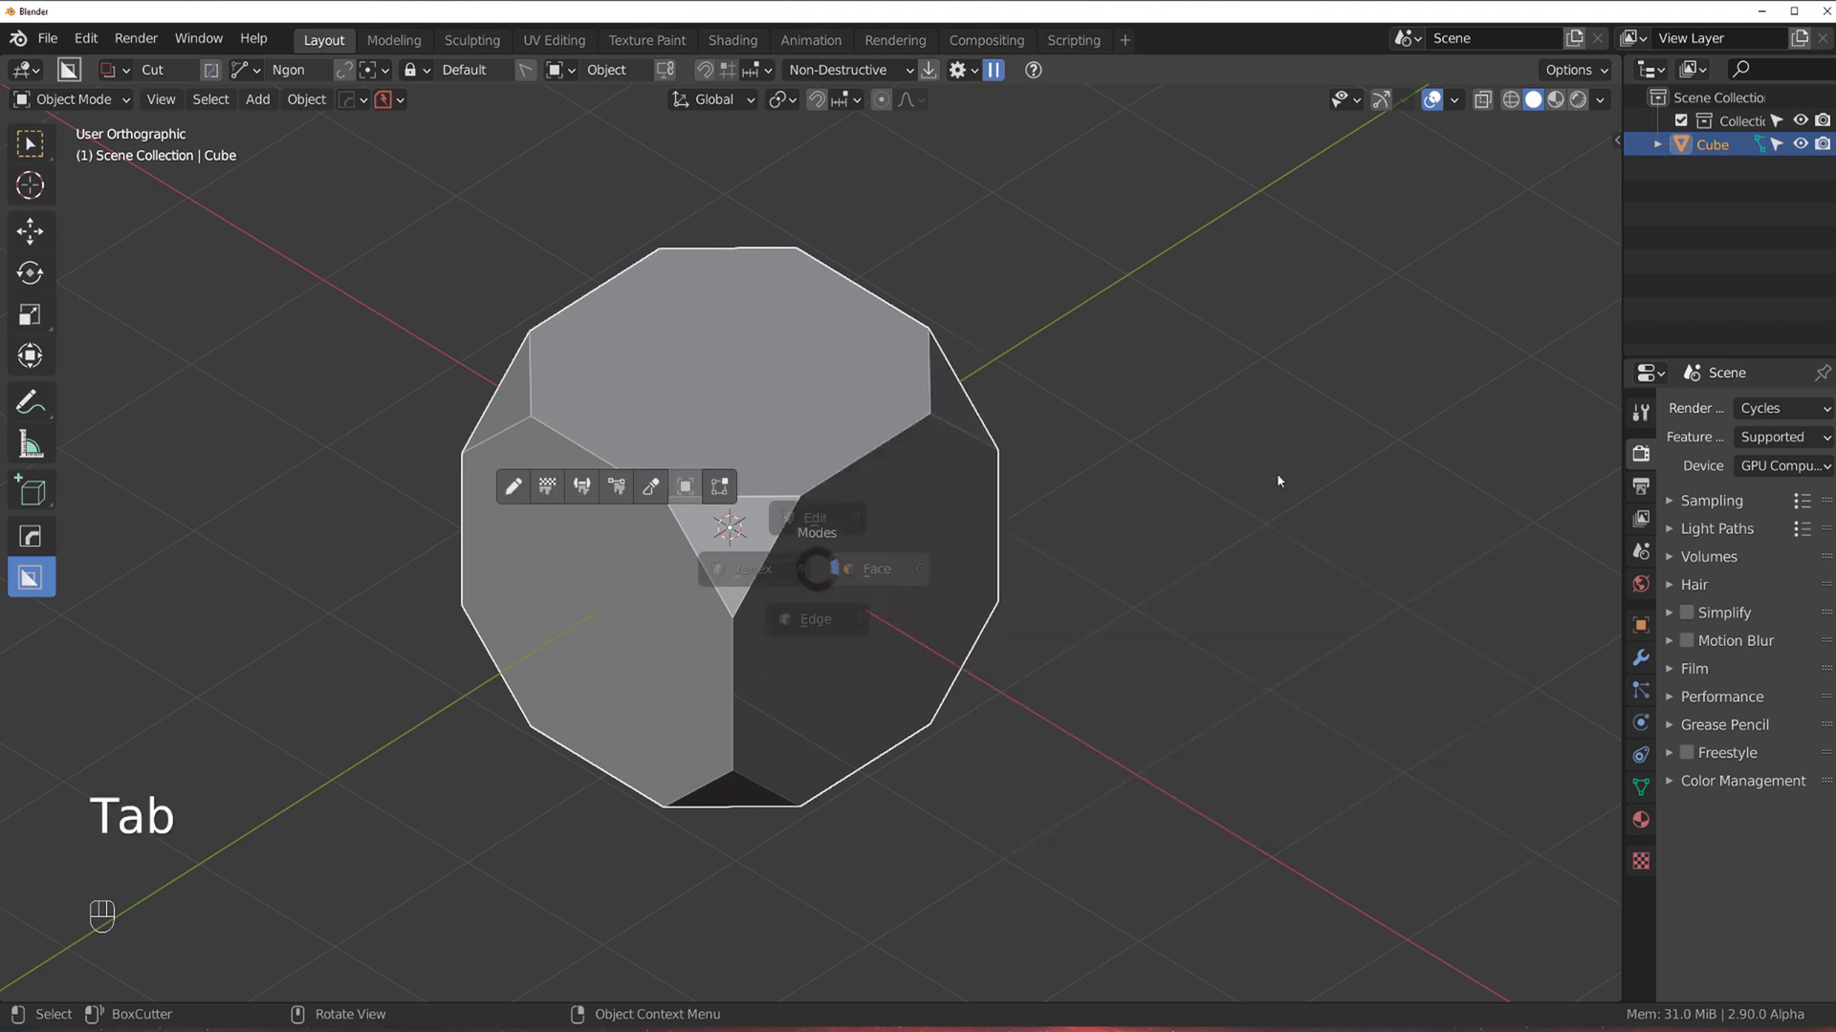
key(q)
mouse_move(799, 722)
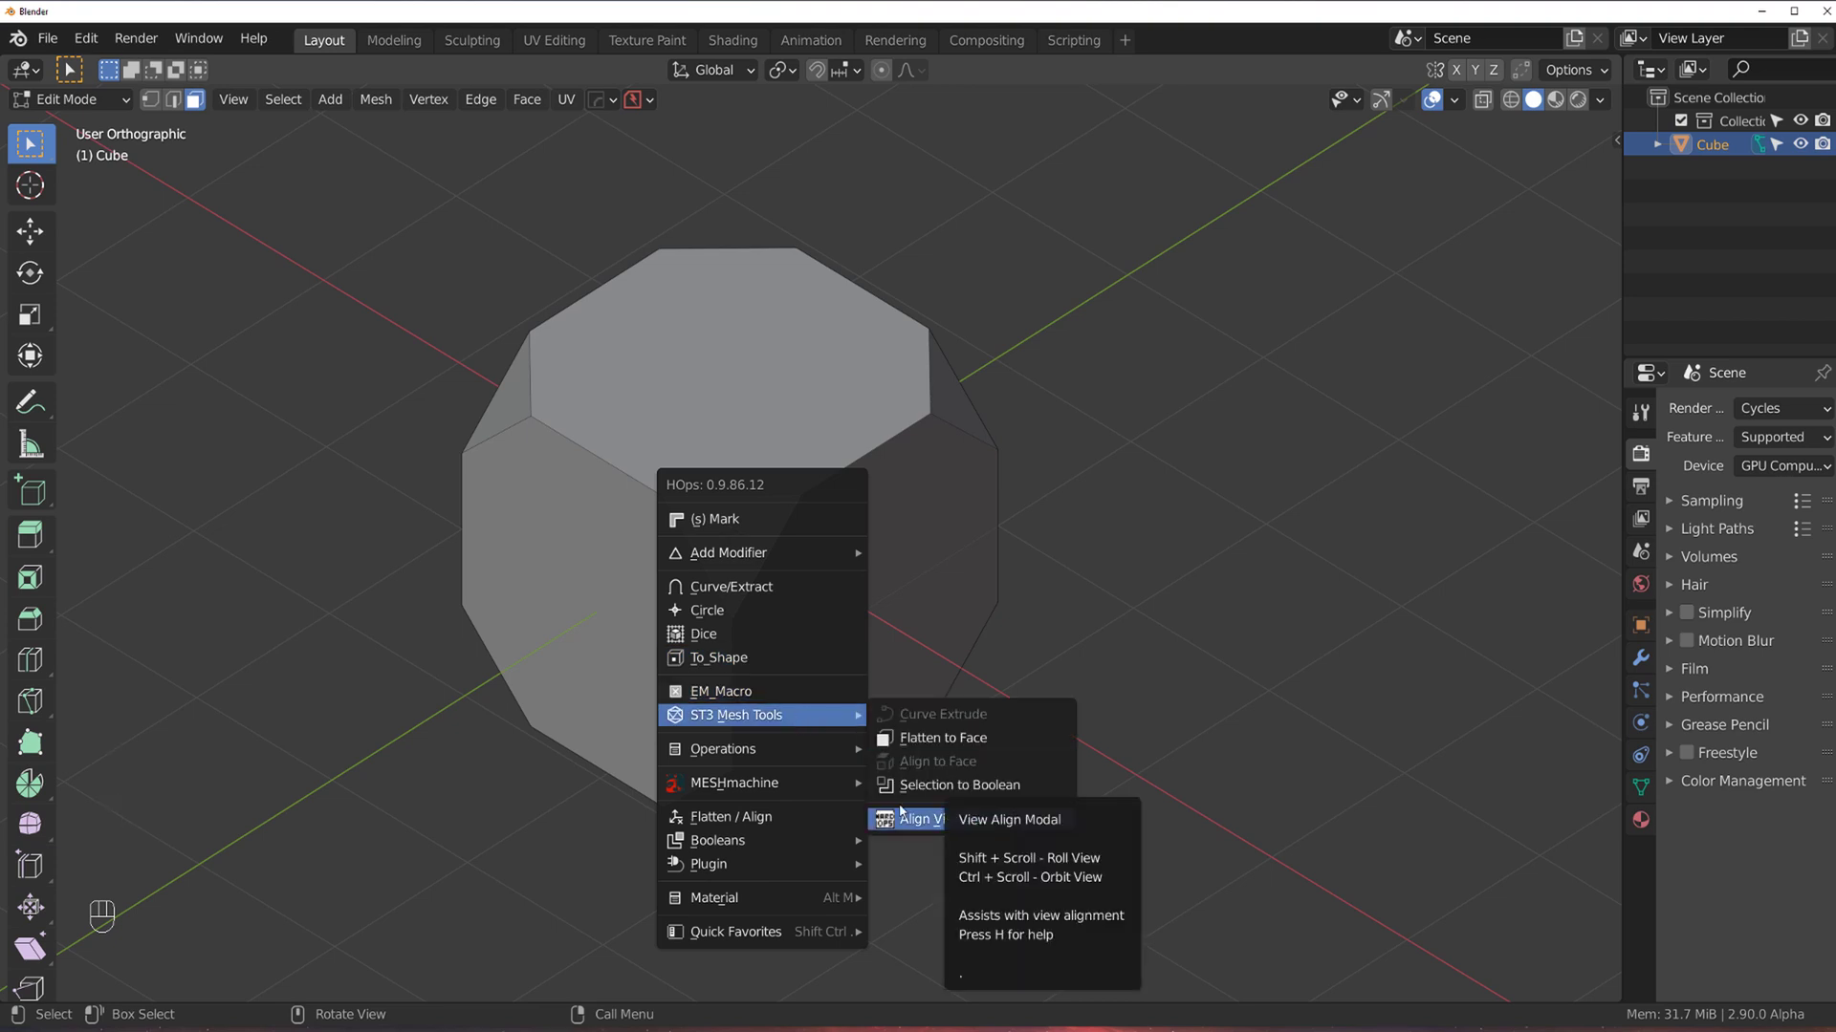
Run Align View, cycle through views by scrolling, then exit the mode
click(948, 820)
key(ctrl+q)
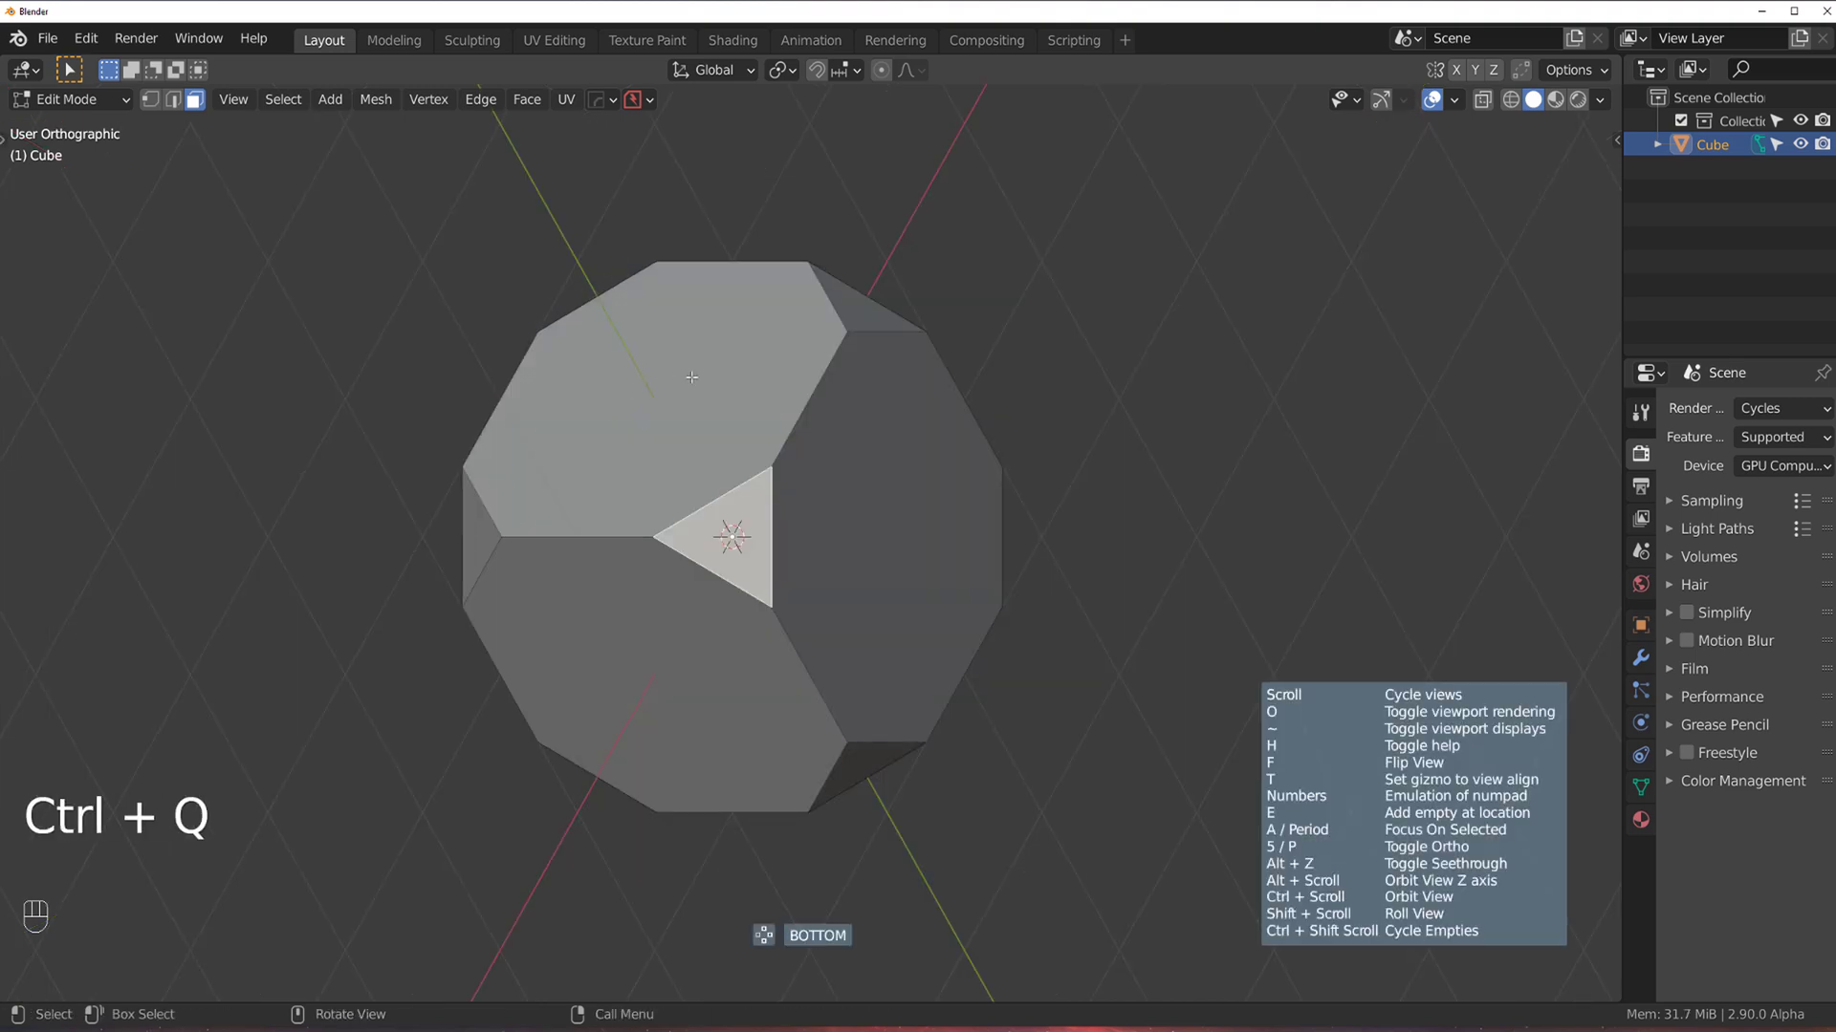
scroll(742, 450, down, 2)
shift+scroll(770, 397, down, 1)
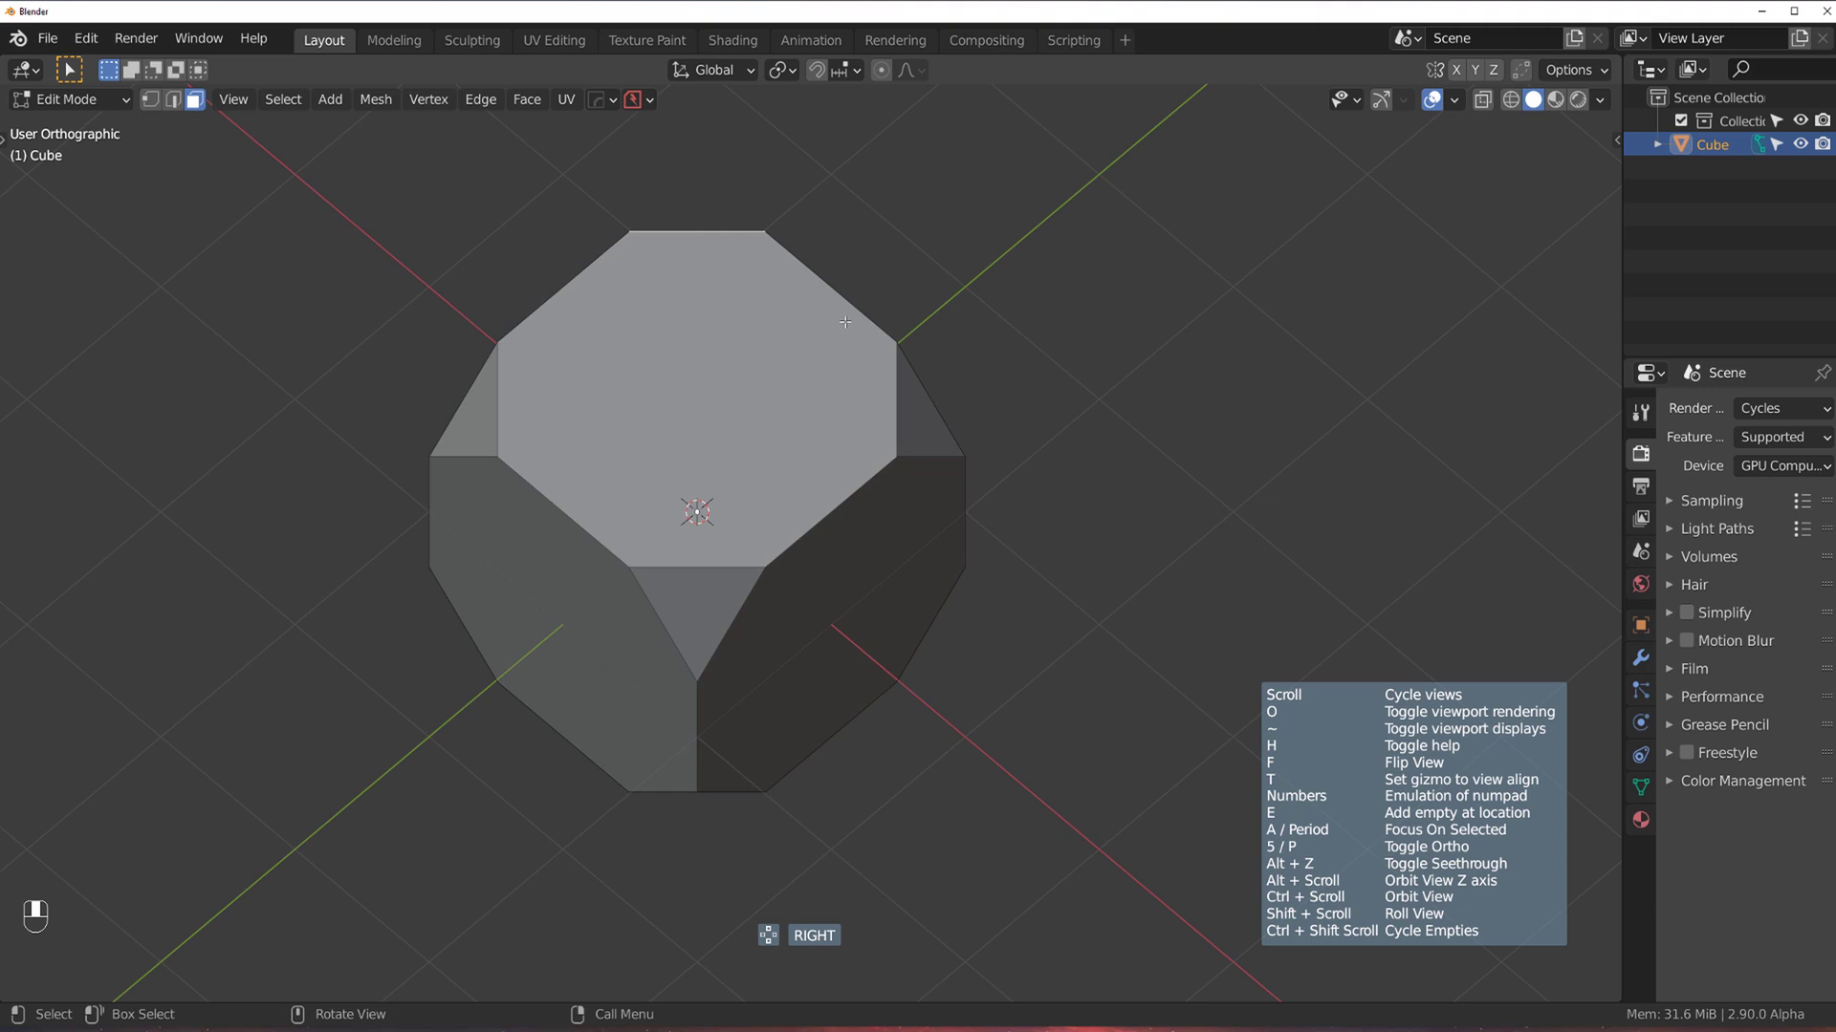
click(770, 397)
Recentre the cube, re-enter Edit Mode and deselect the triangle face
shift+scroll(881, 313, down, 1)
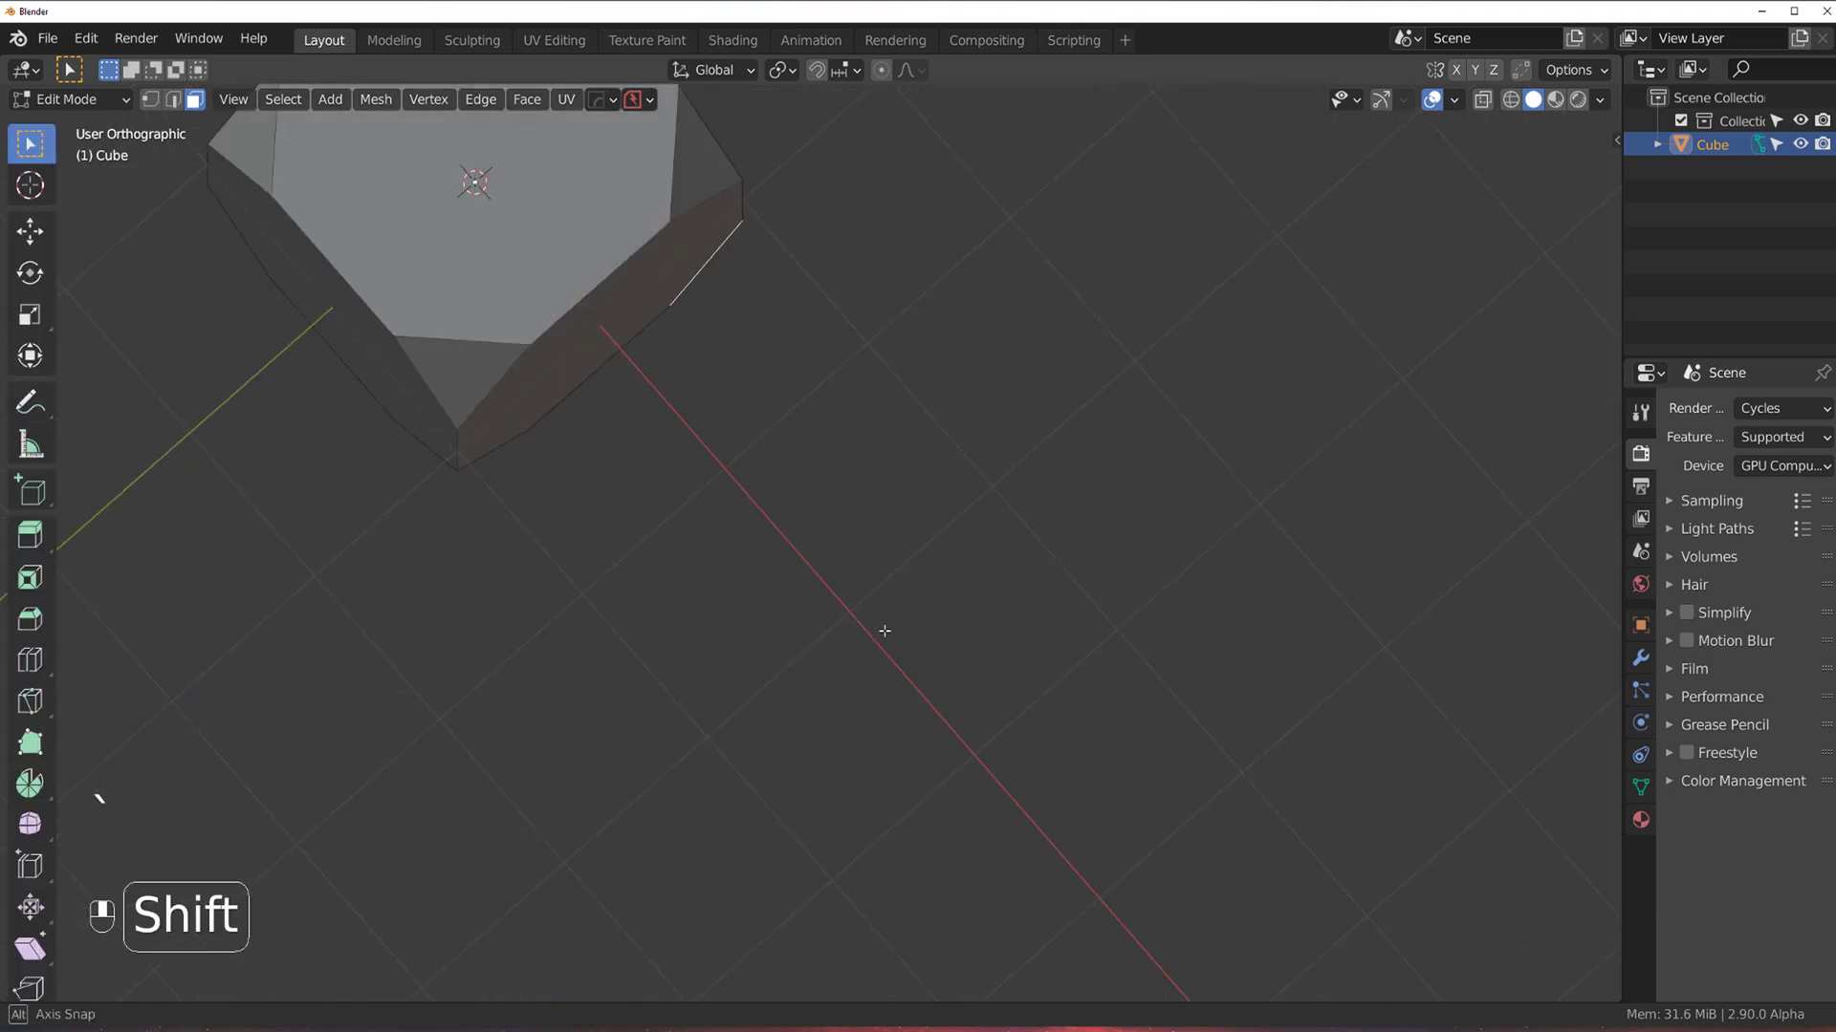
key(grave)
key(Tab)
shift+middle_drag(764, 402, 826, 463)
key(Tab)
click(1096, 508)
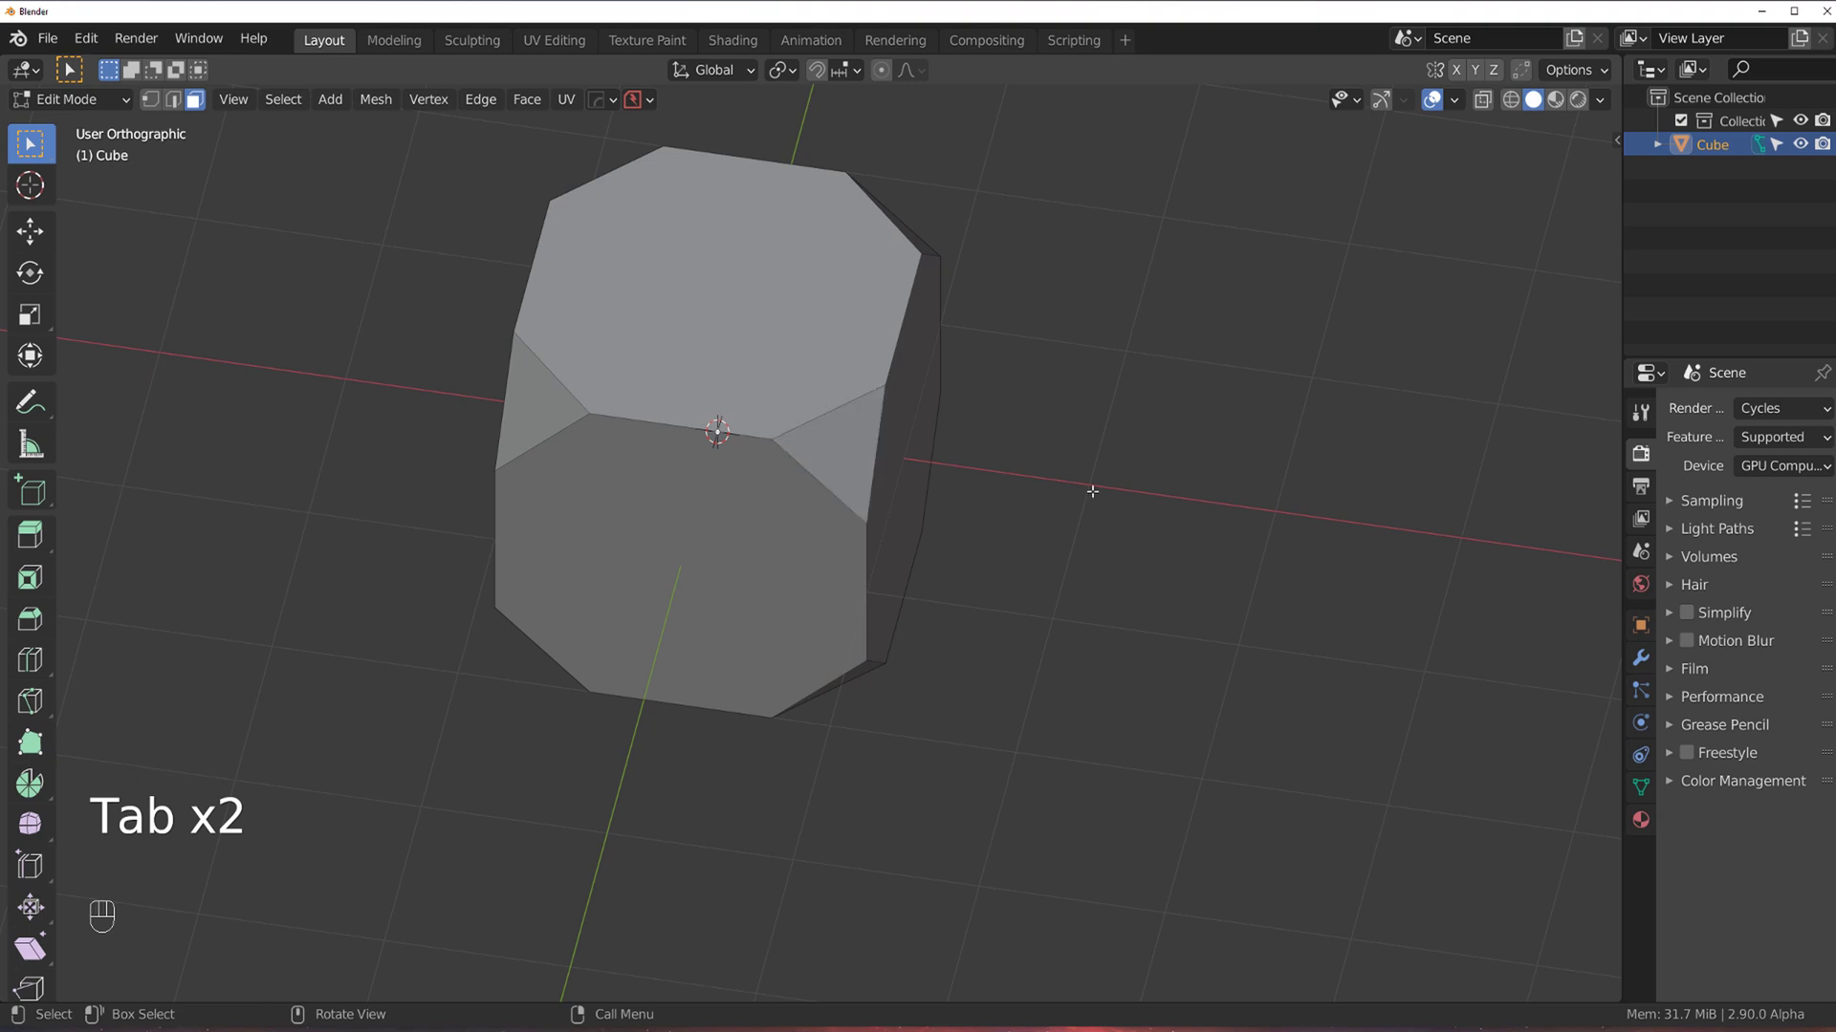
scroll(902, 536, down, 3)
middle_drag(902, 536, 794, 535)
Select a triangular corner face, align the view to it with Ctrl+Q, then orbit
click(776, 524)
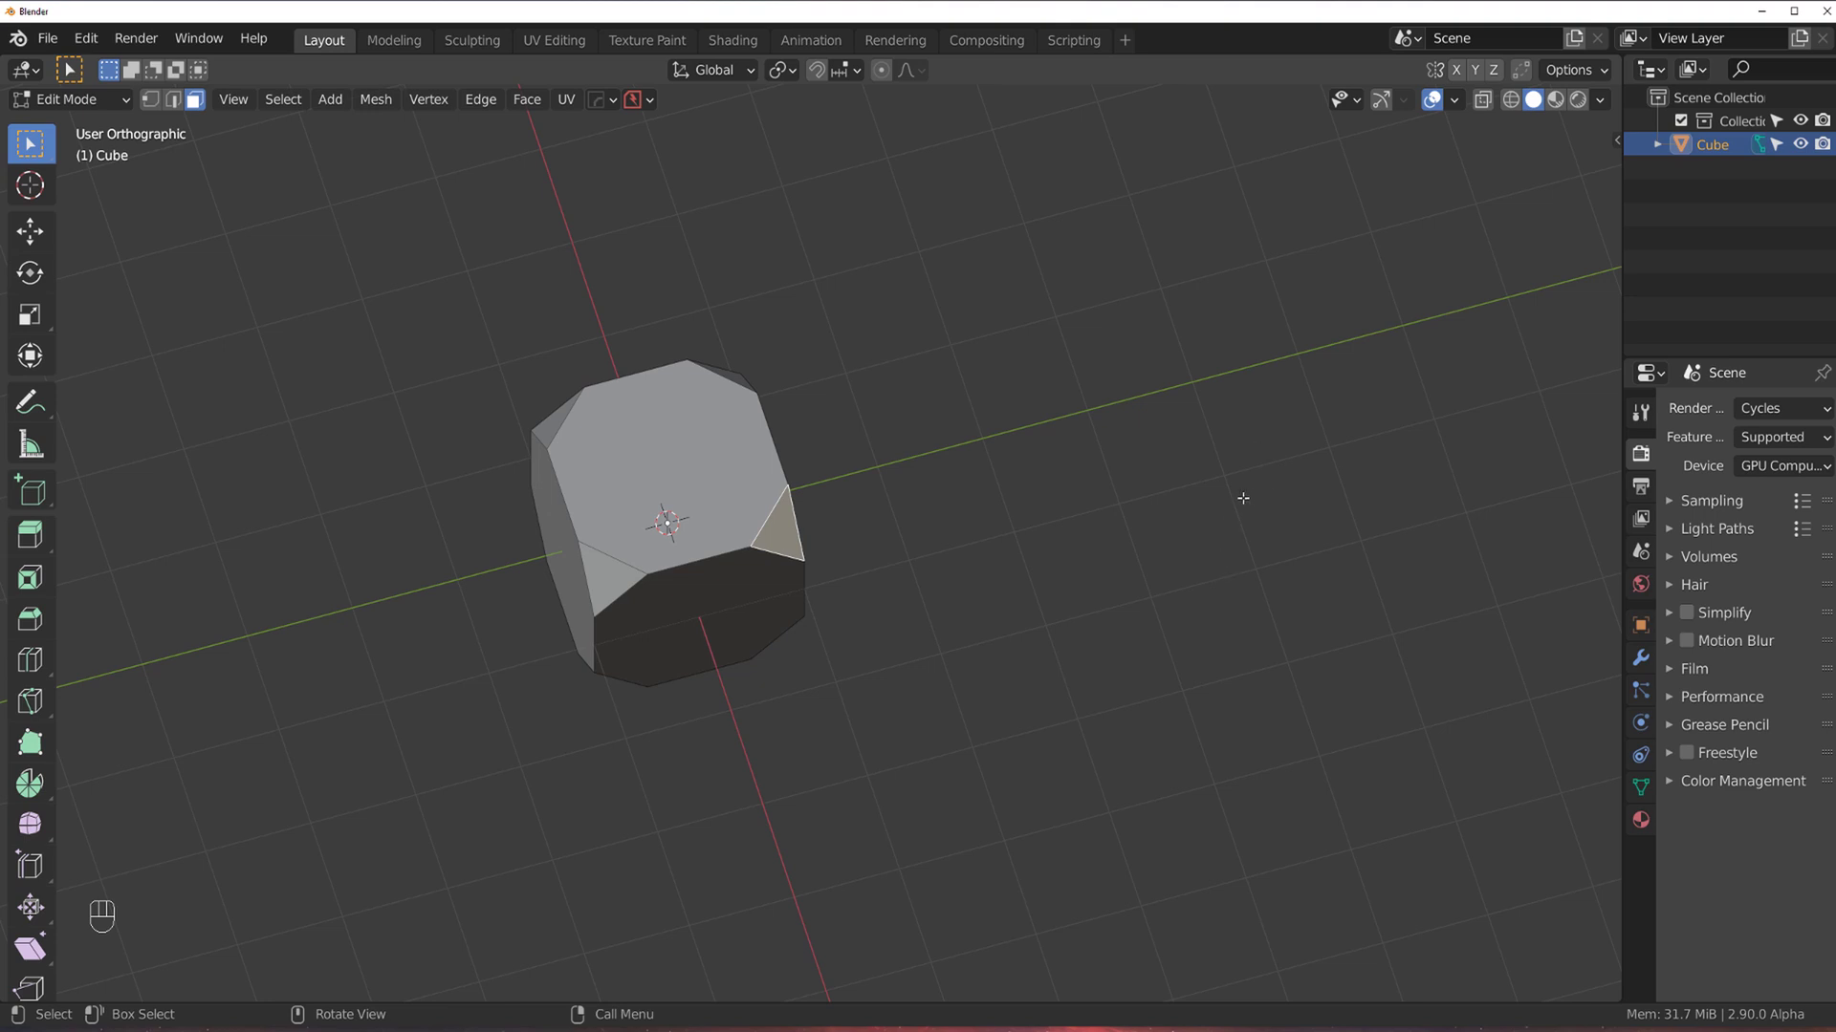
key(ctrl+q)
scroll(901, 532, down, 2)
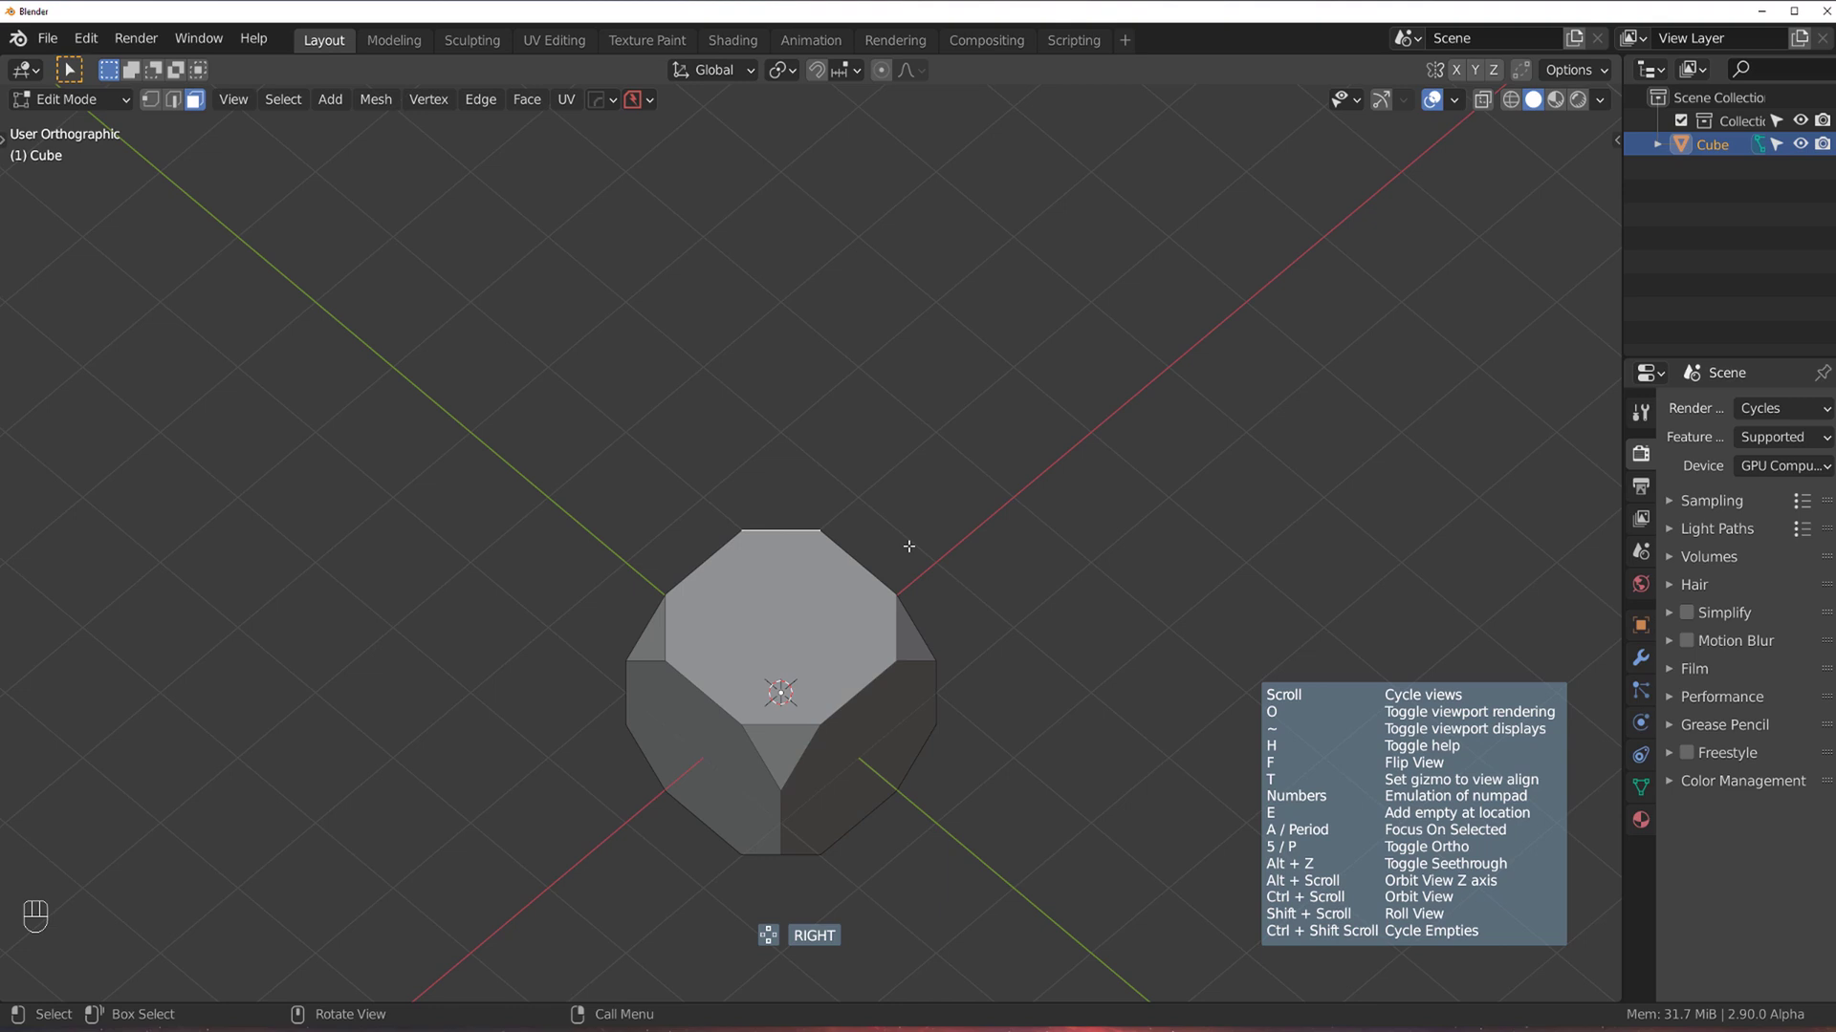
shift+scroll(908, 546, down, 1)
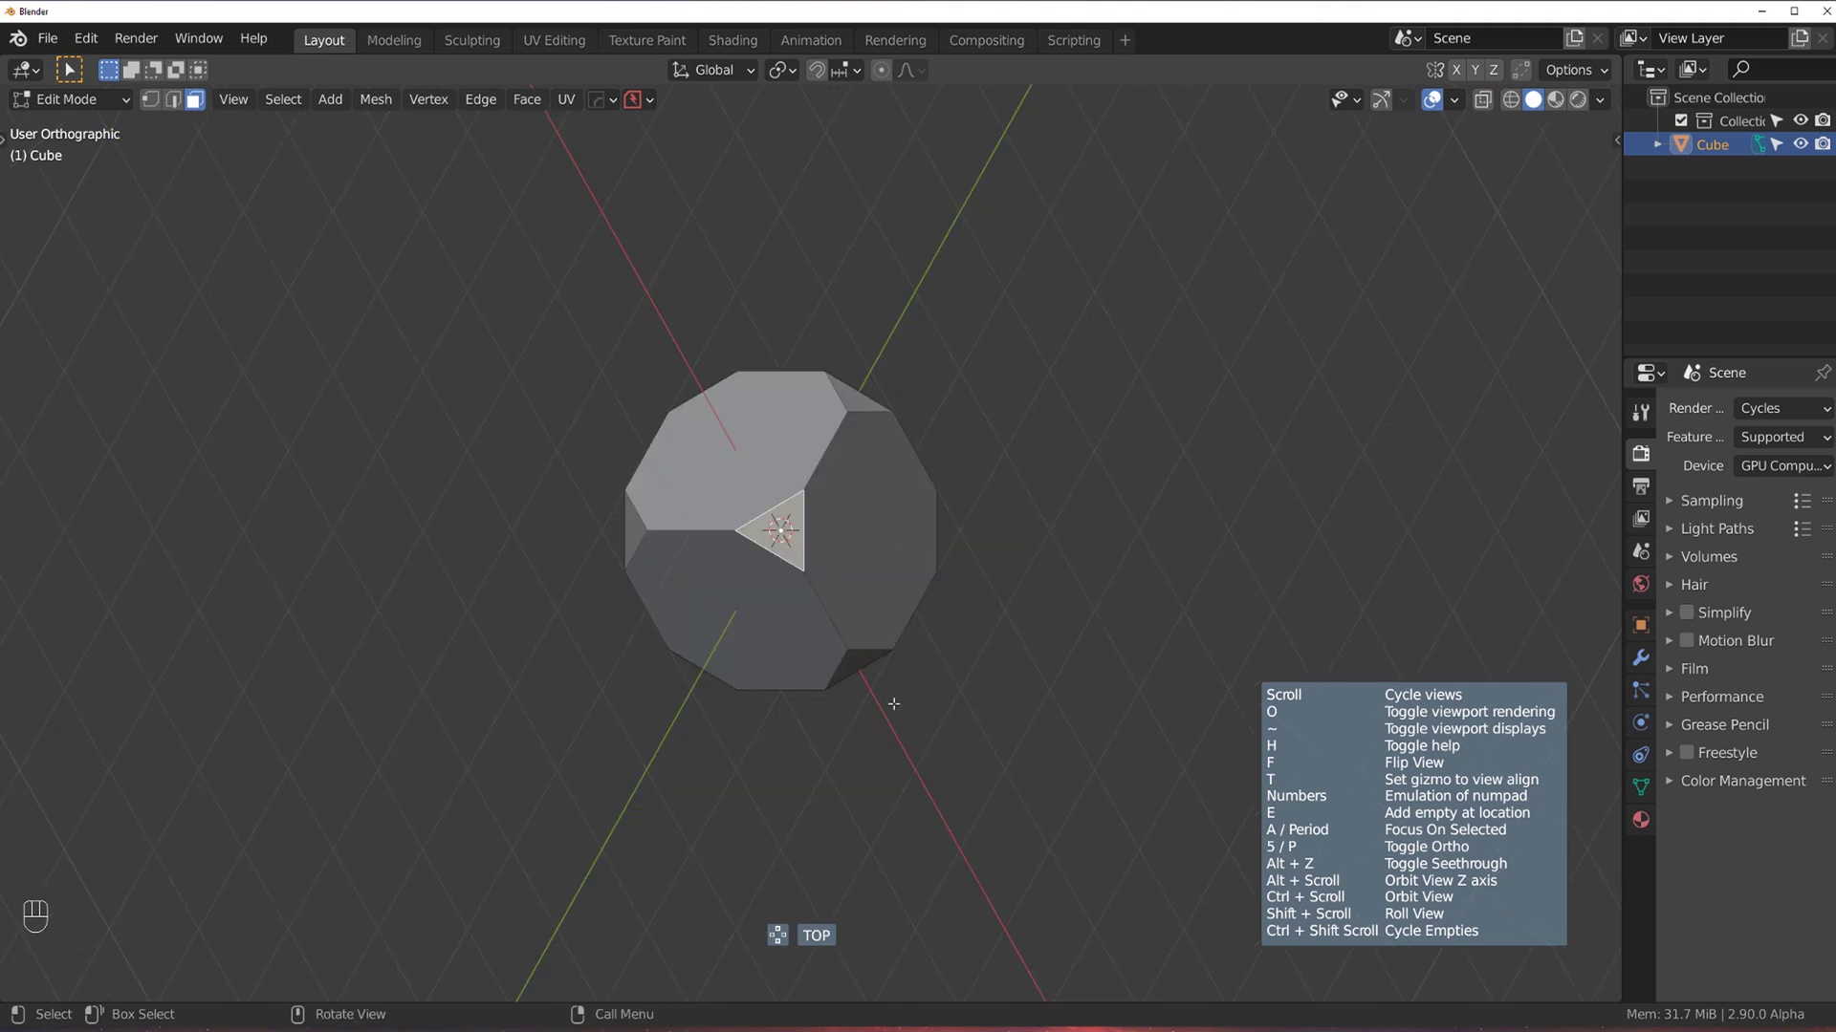
middle_drag(895, 703, 852, 328)
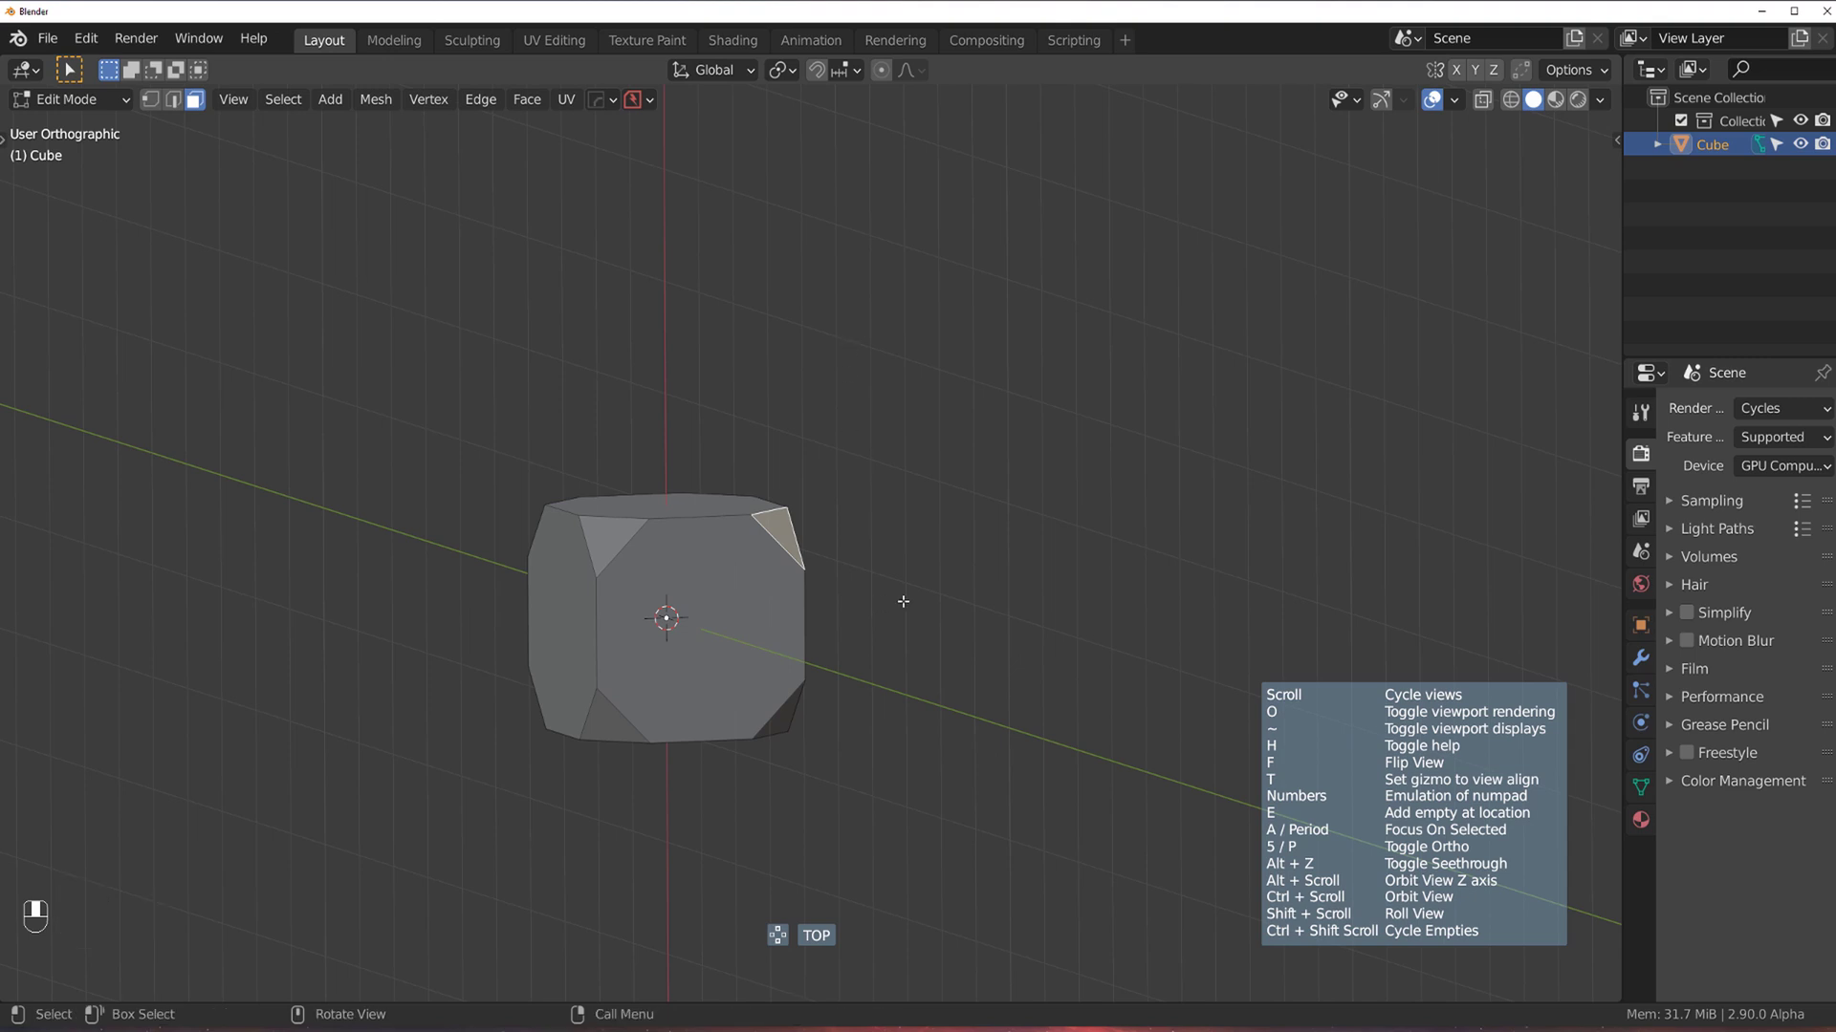
middle_drag(955, 549, 566, 527)
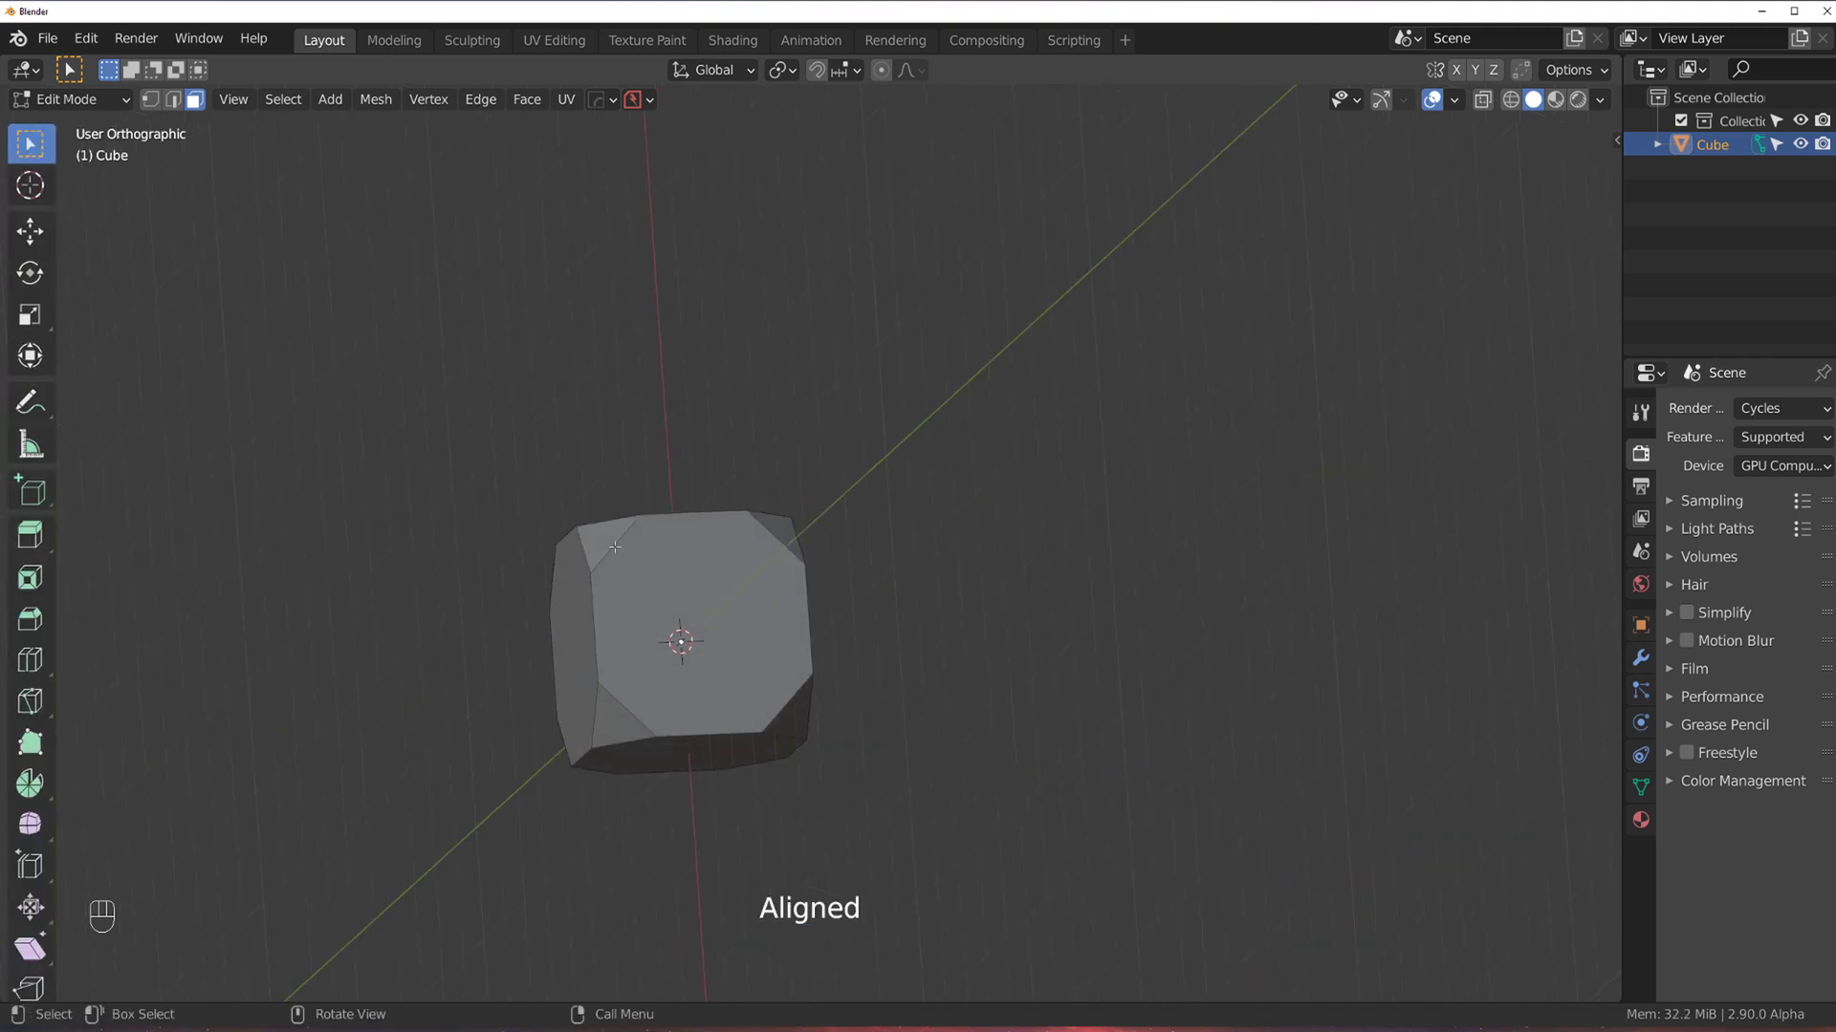
Select the top-left triangle corner face, switch to perspective and align the view to it
click(615, 547)
click(579, 541)
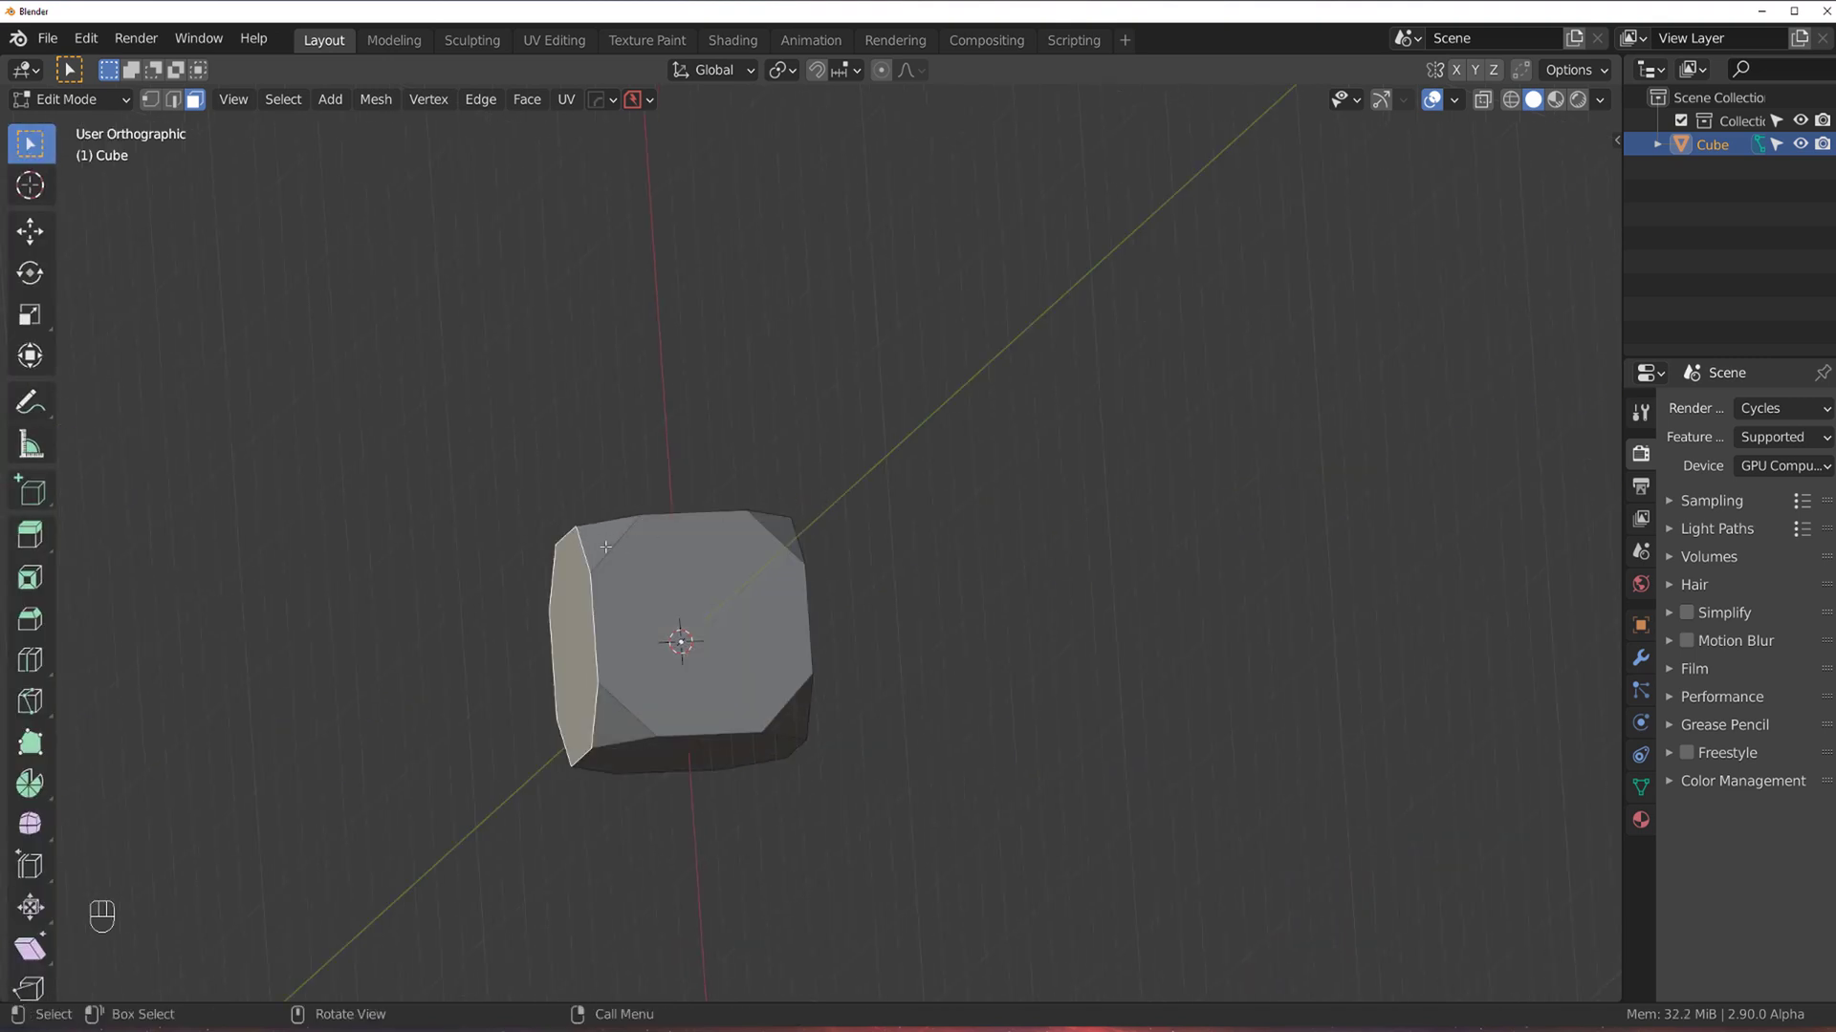
click(606, 547)
key(KP_5)
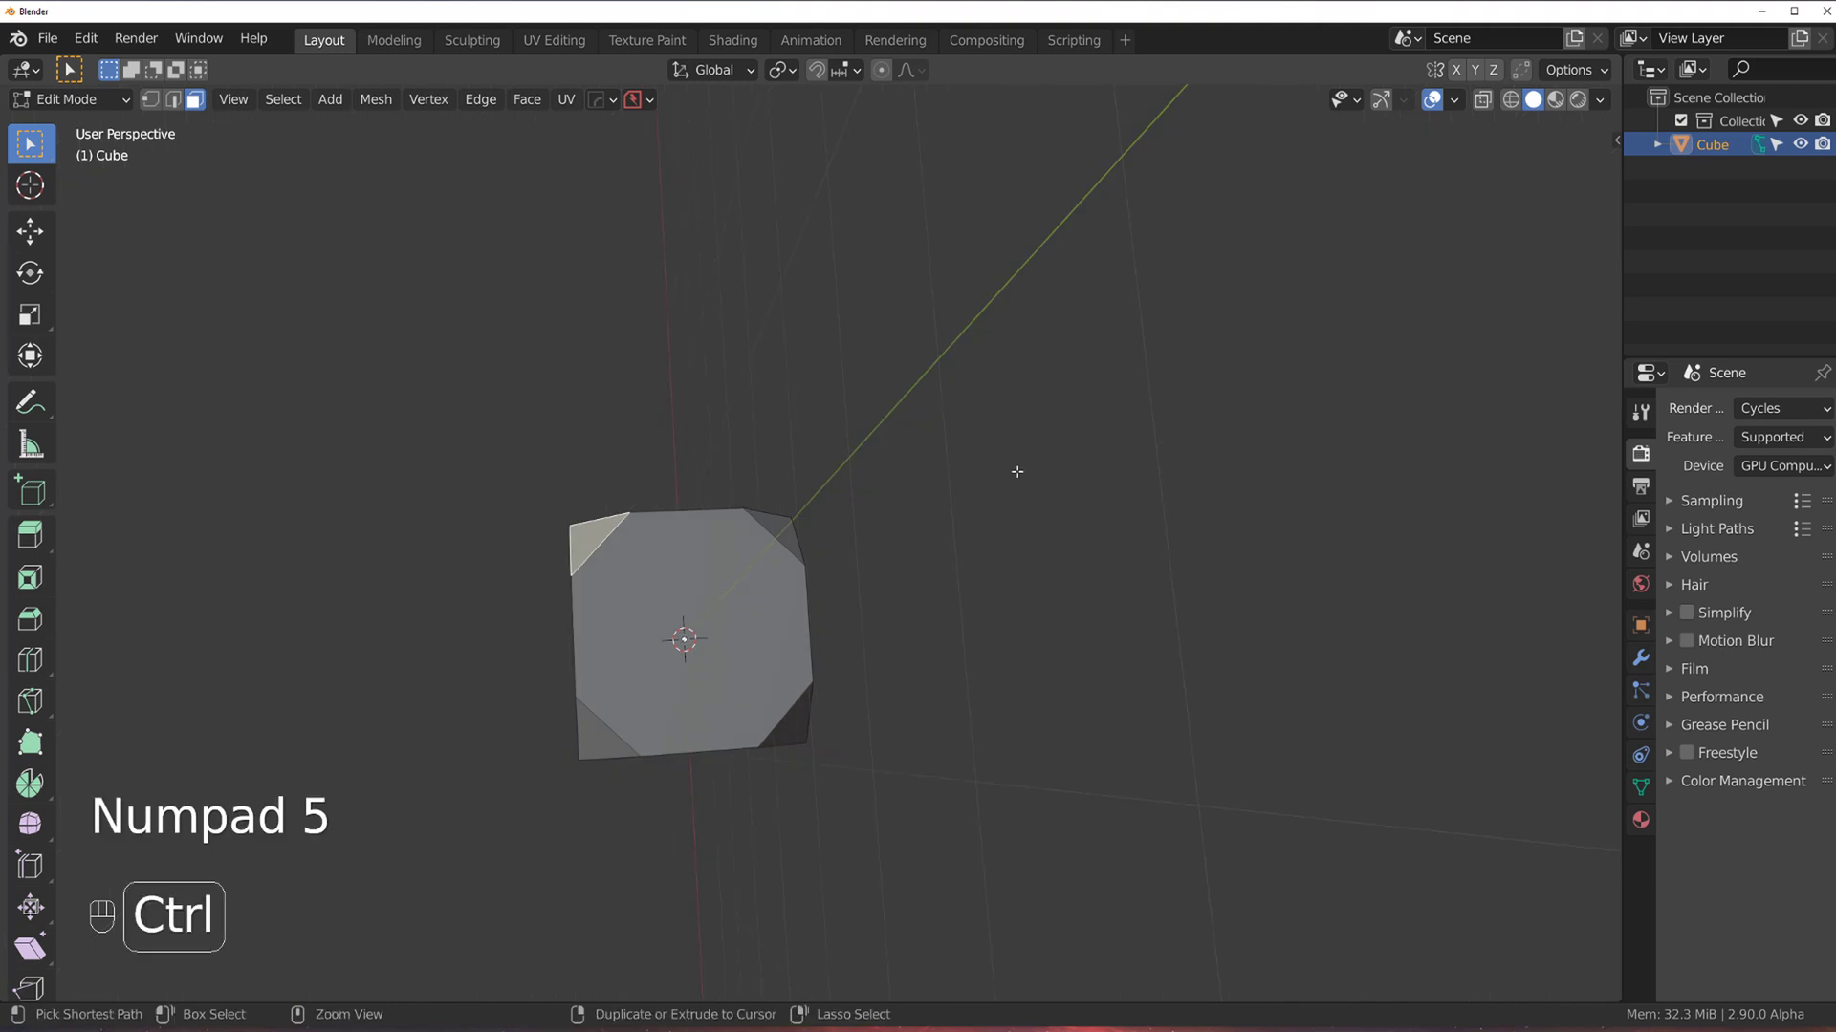
key(ctrl+q)
shift+scroll(663, 443, down, 5)
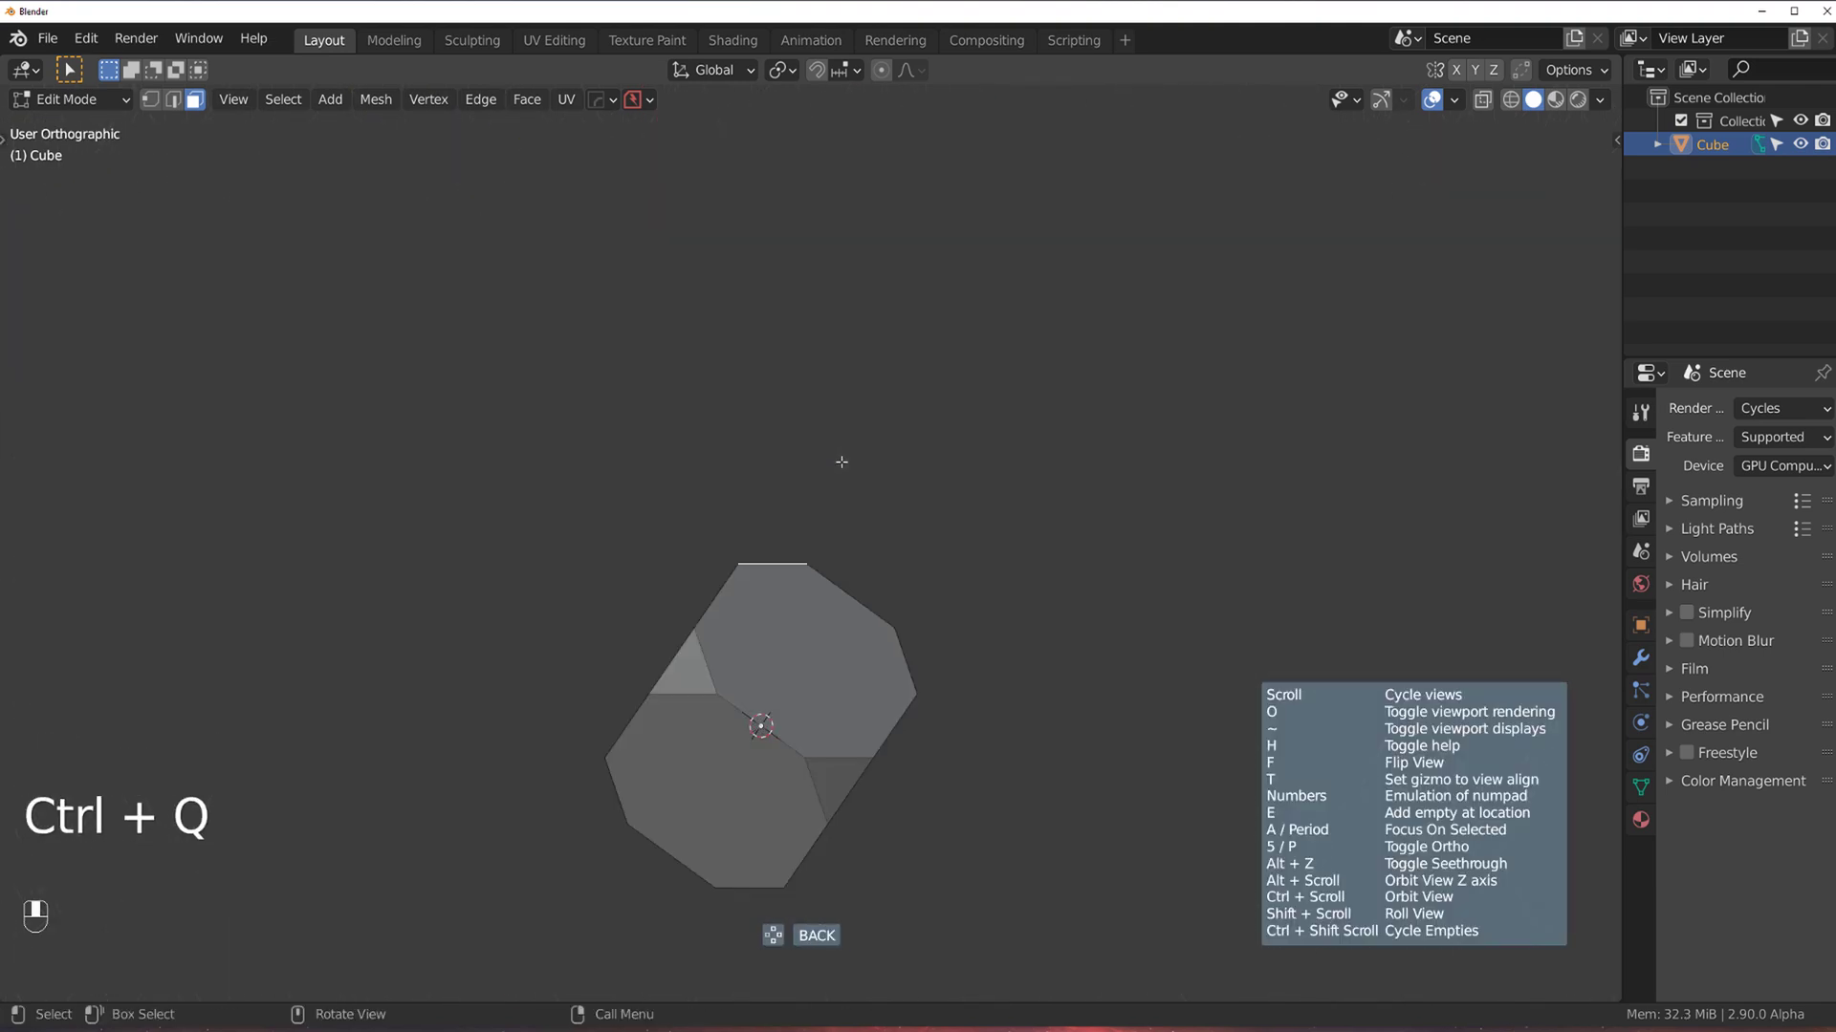
key(ctrl)
middle_drag(841, 462, 891, 452)
Snap the view square with T, cycle quick views, then pan to frame the cube
key(t)
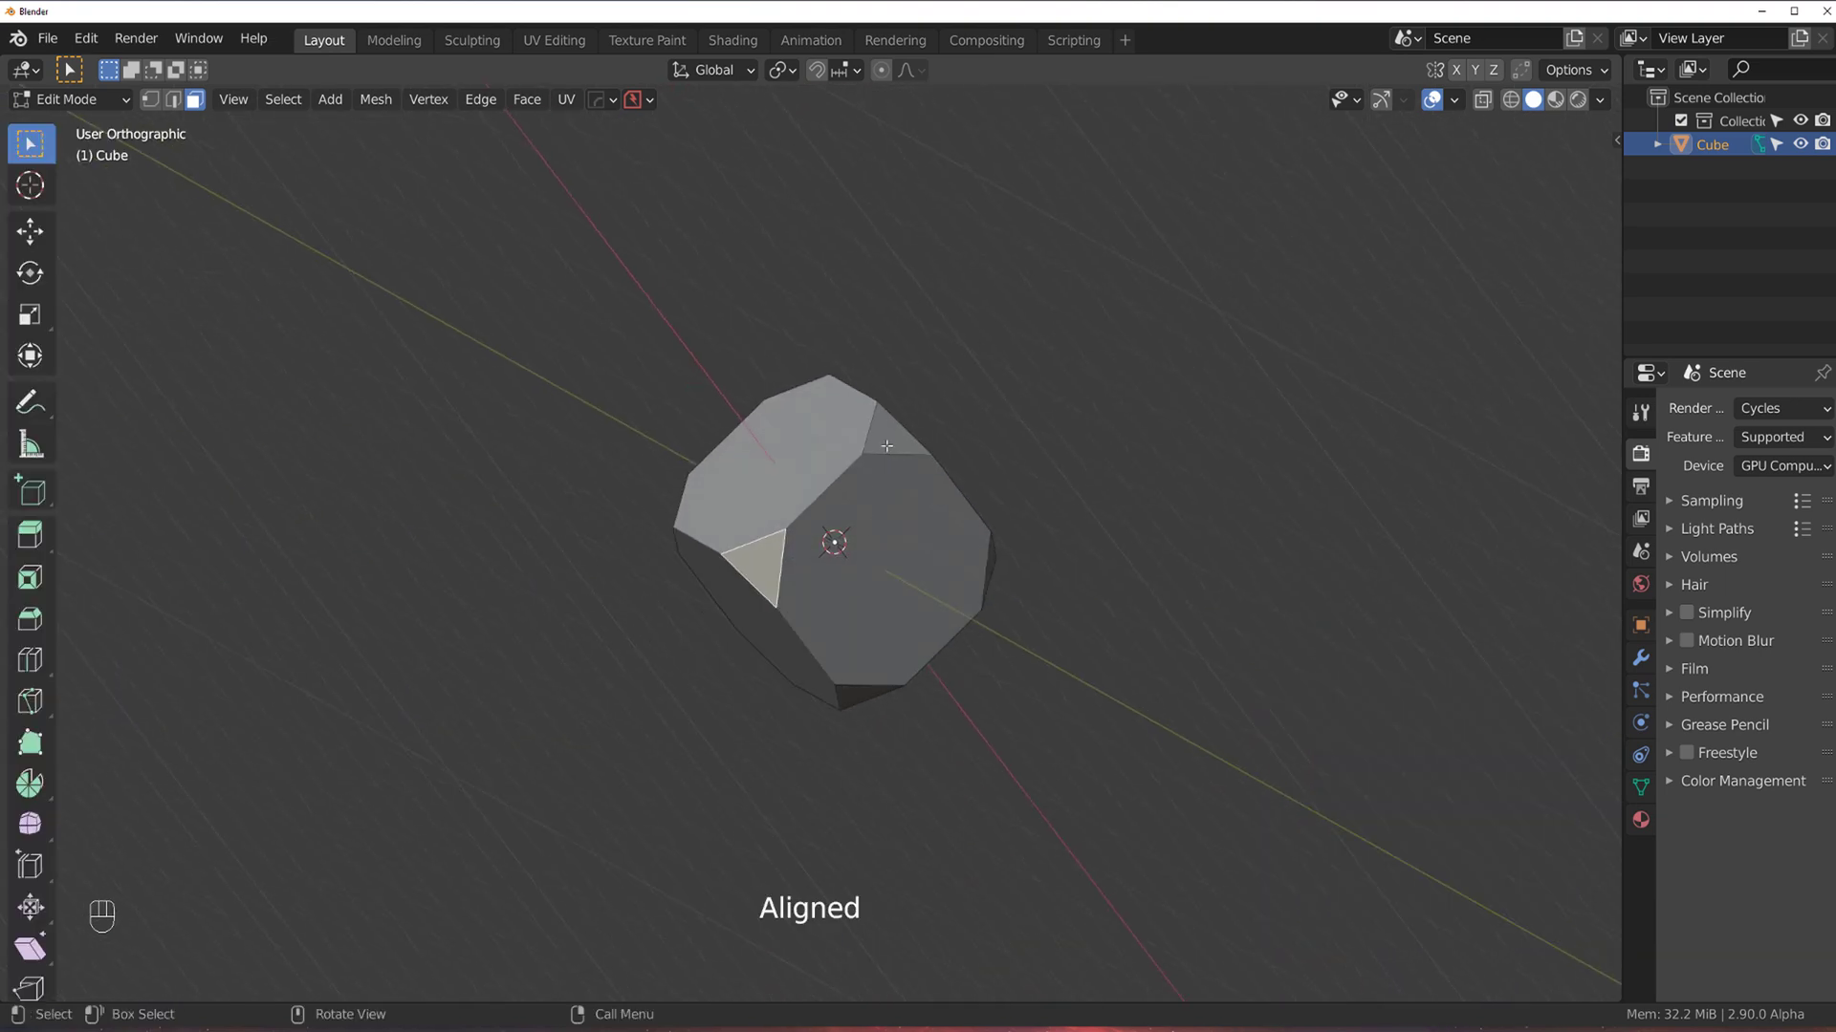
key(ctrl+q)
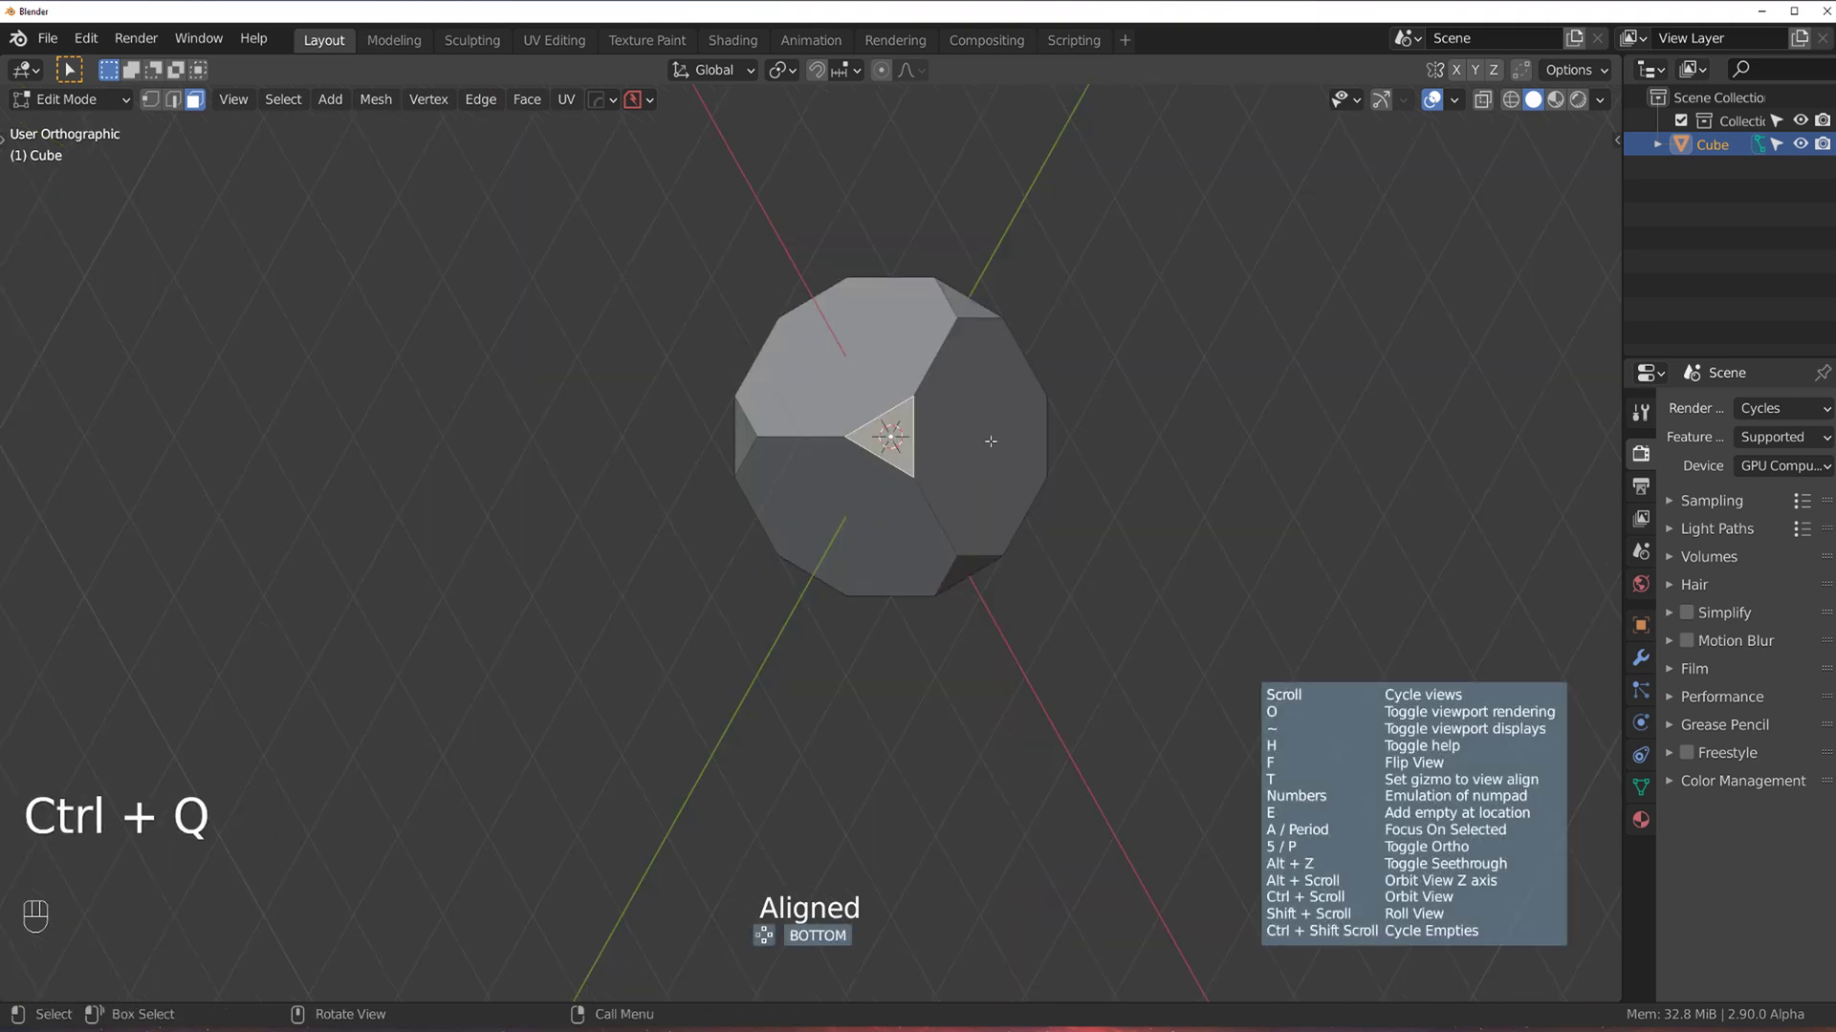
scroll(943, 415, down, 4)
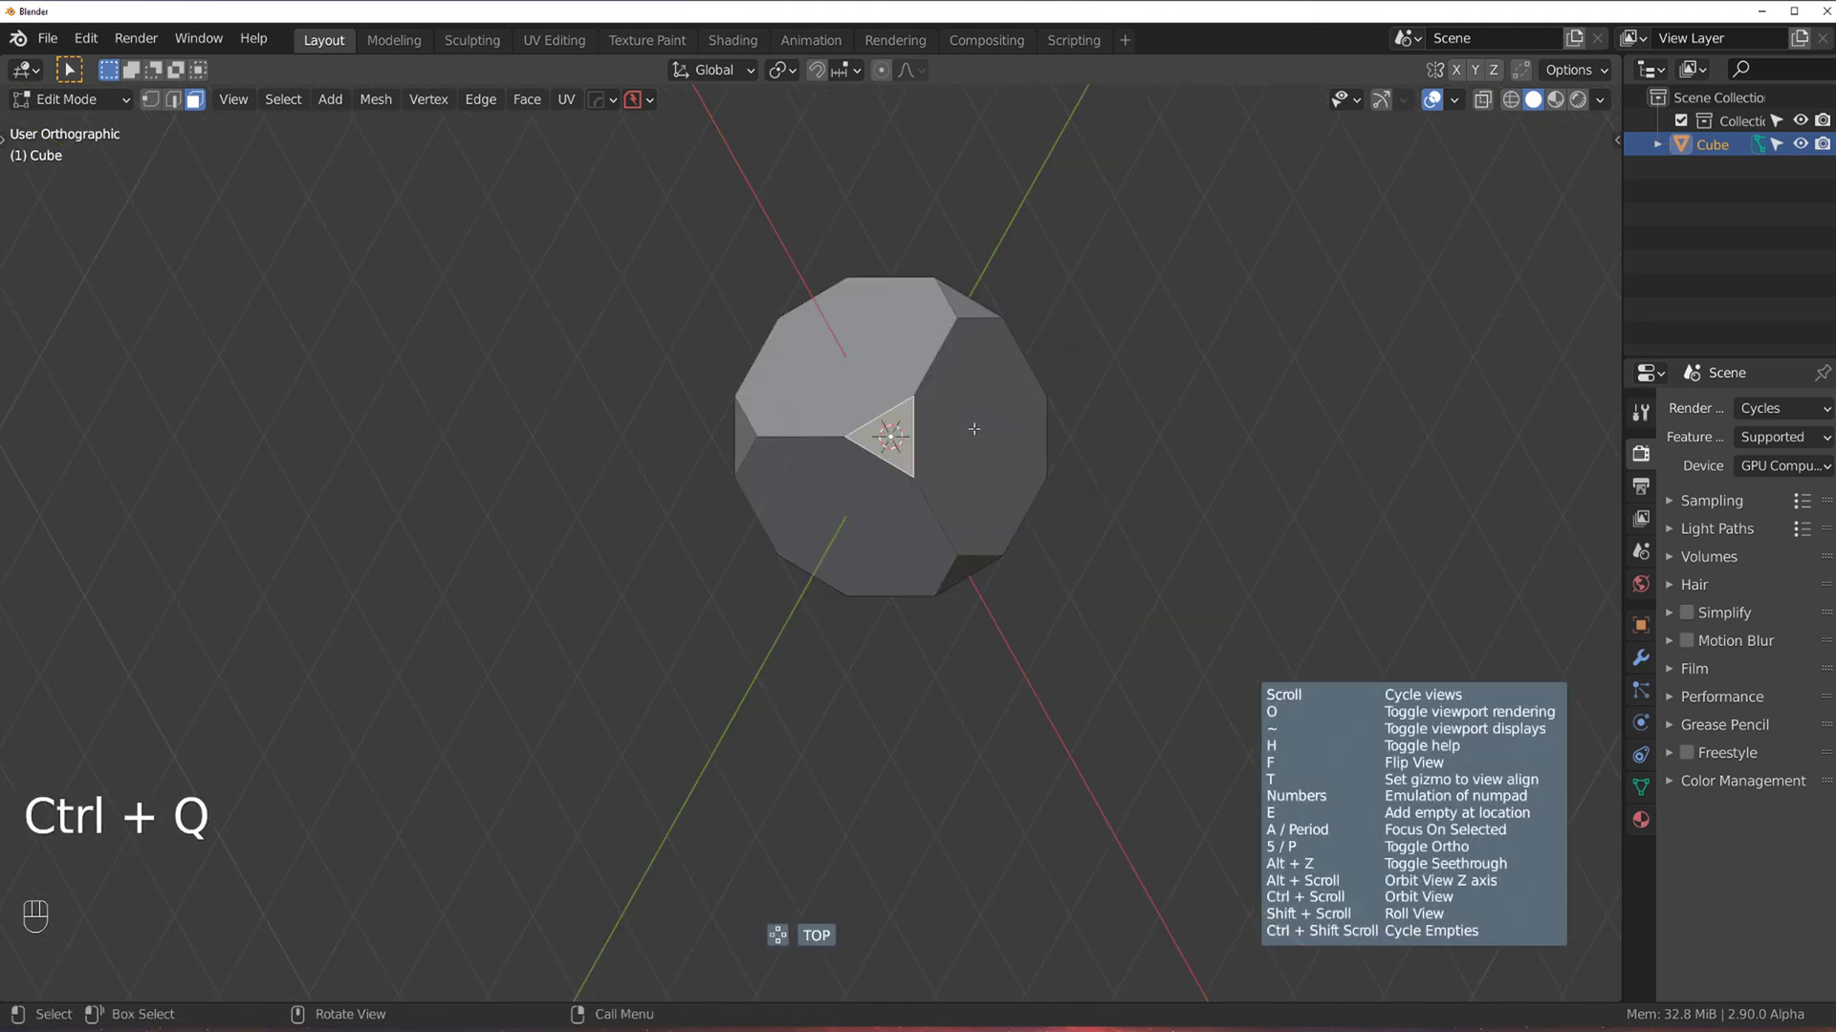
scroll(980, 430, down, 4)
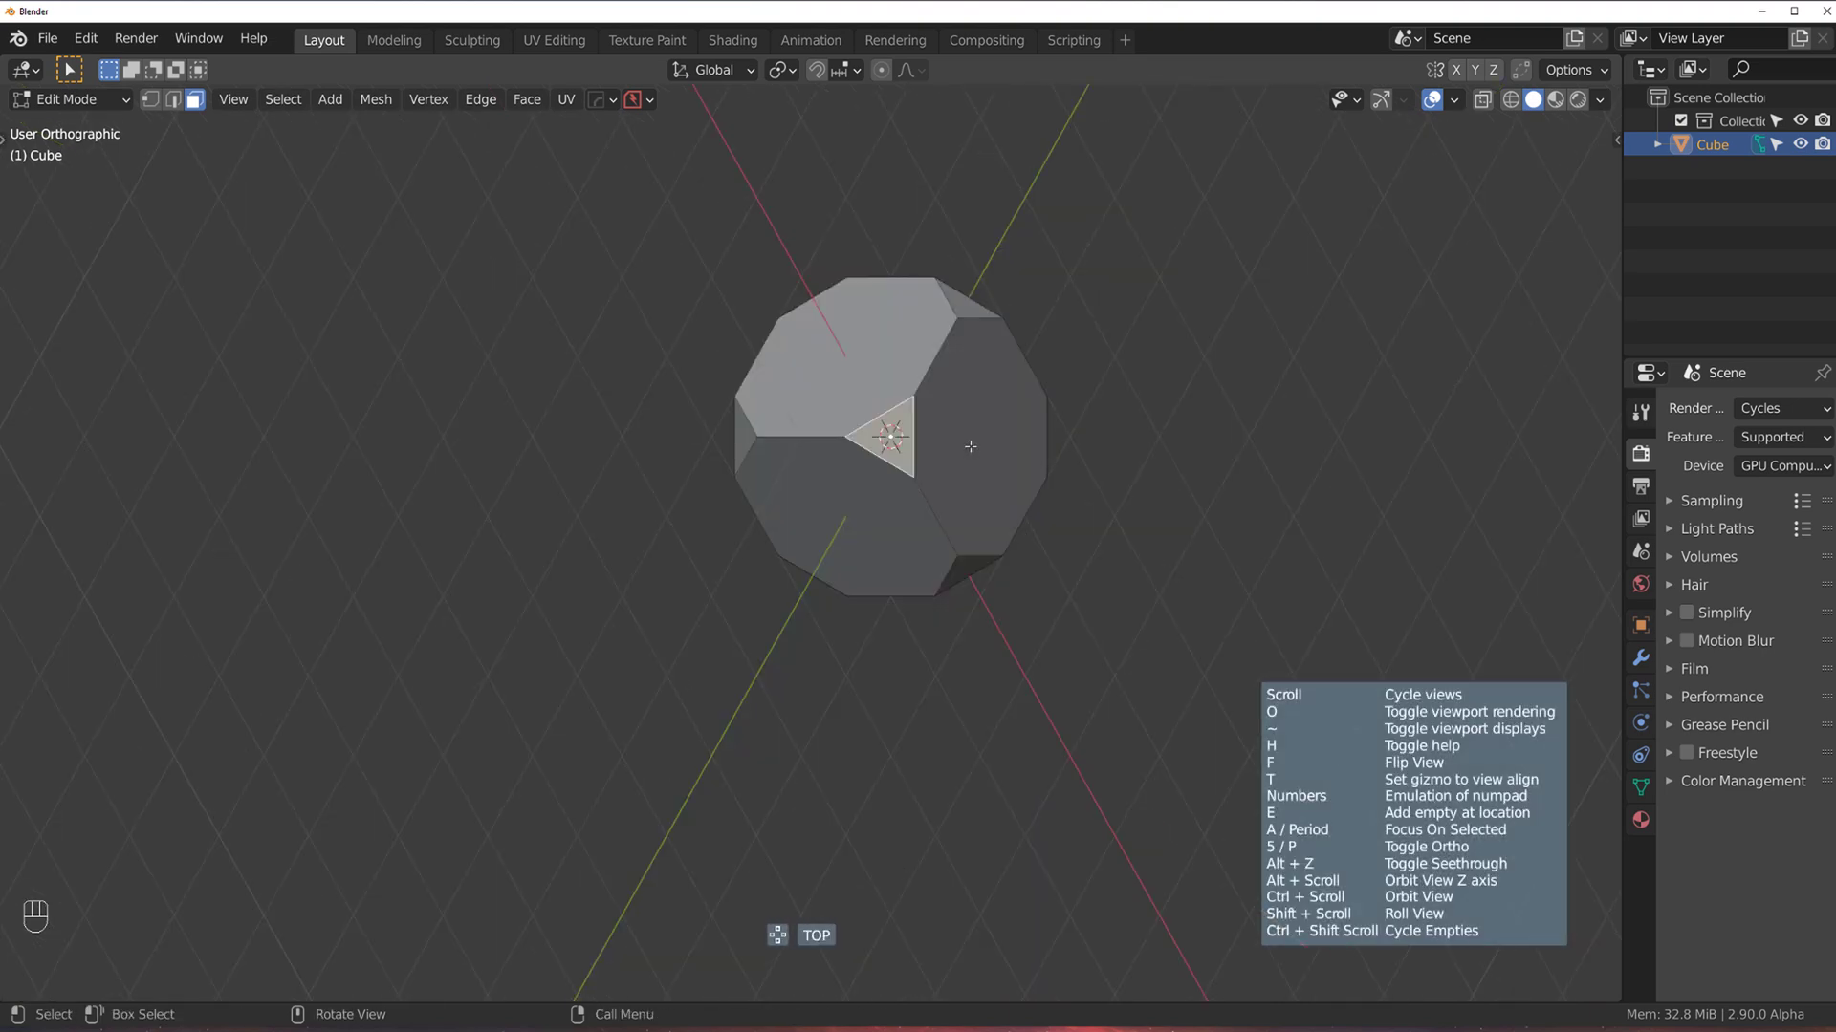
scroll(890, 448, down, 1)
click(890, 448)
scroll(813, 487, up, 6)
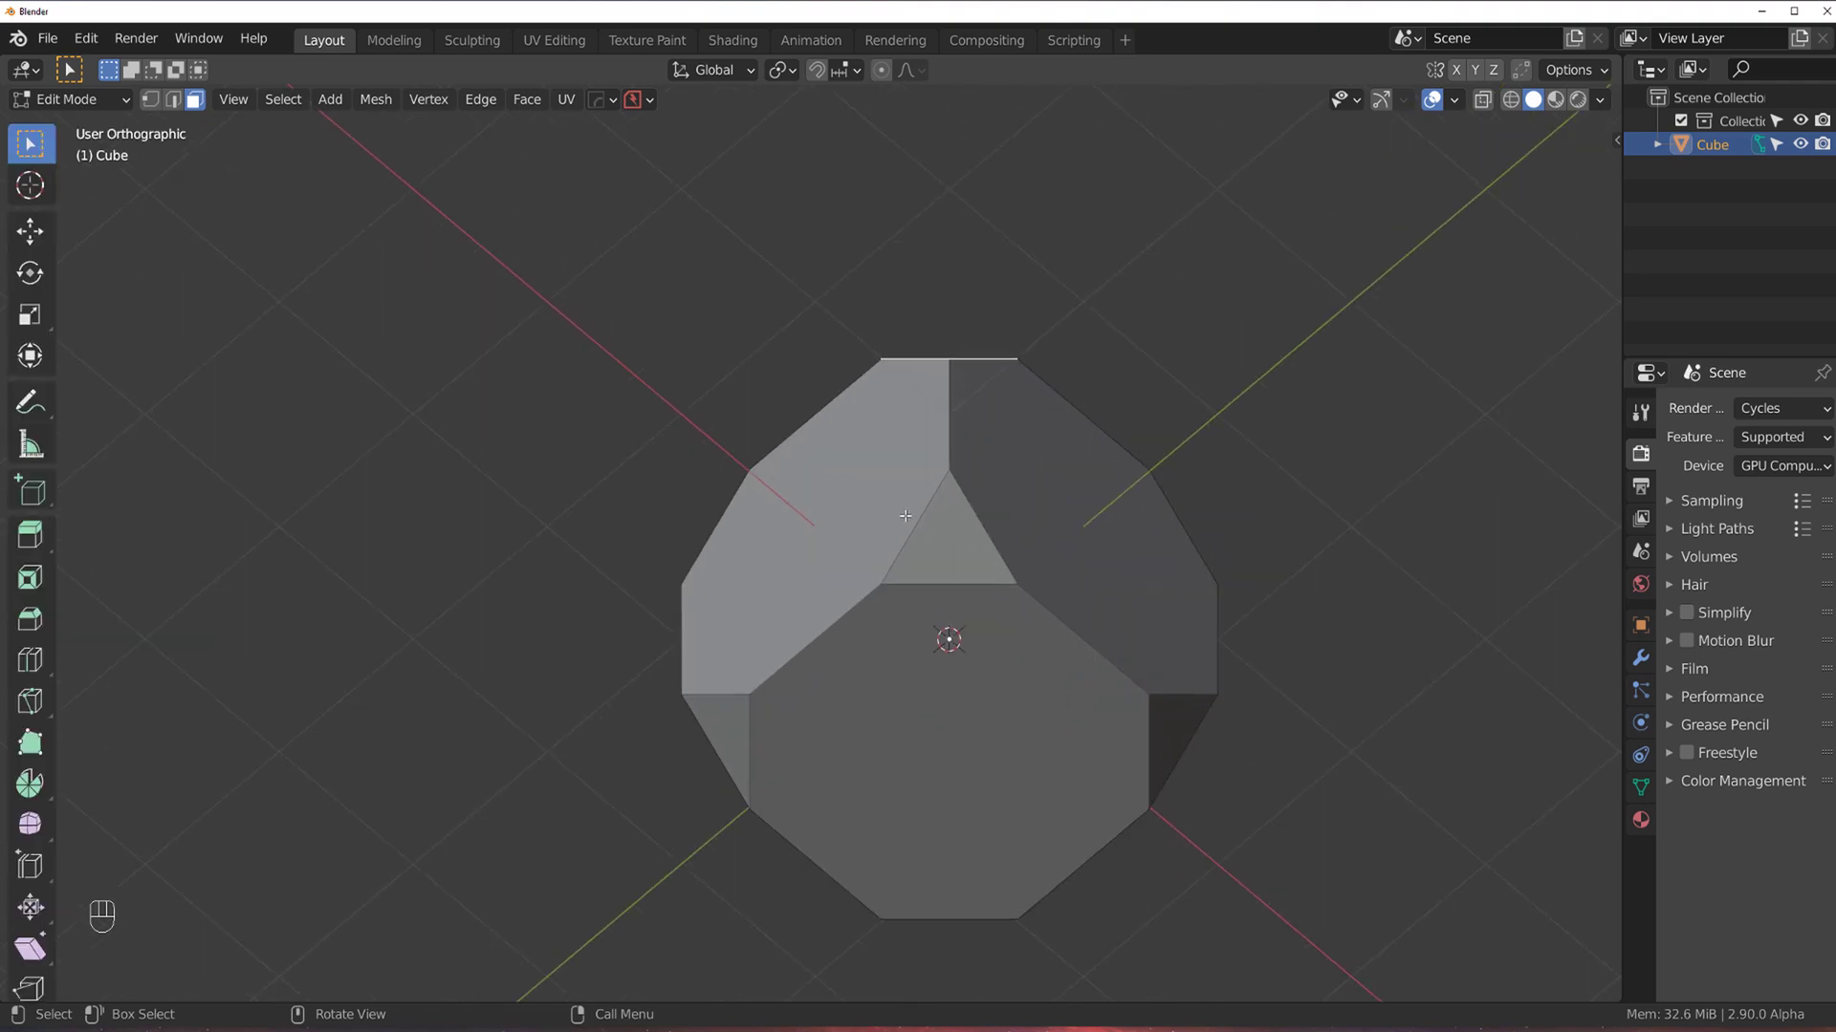
scroll(763, 521, down, 5)
shift+middle_drag(922, 491, 832, 430)
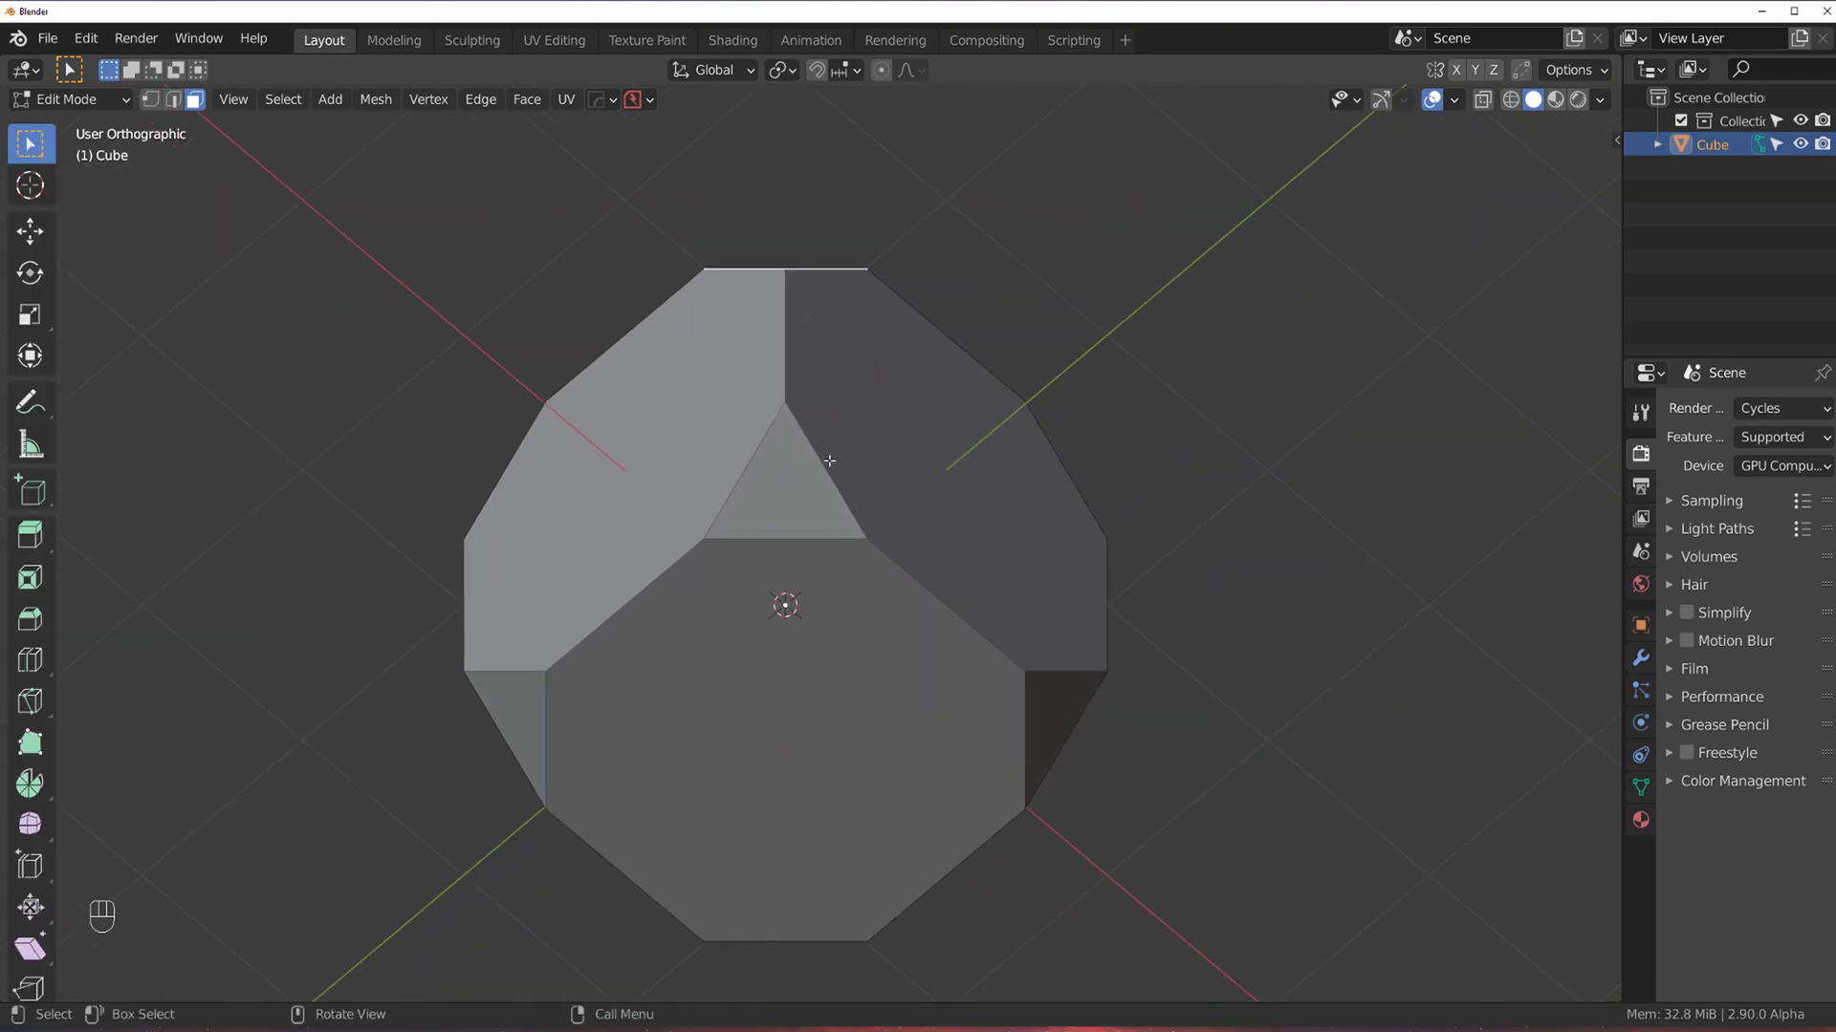
Select the small triangular corner face and turn the view head-on to it
click(822, 475)
click(822, 475)
key(ctrl+q)
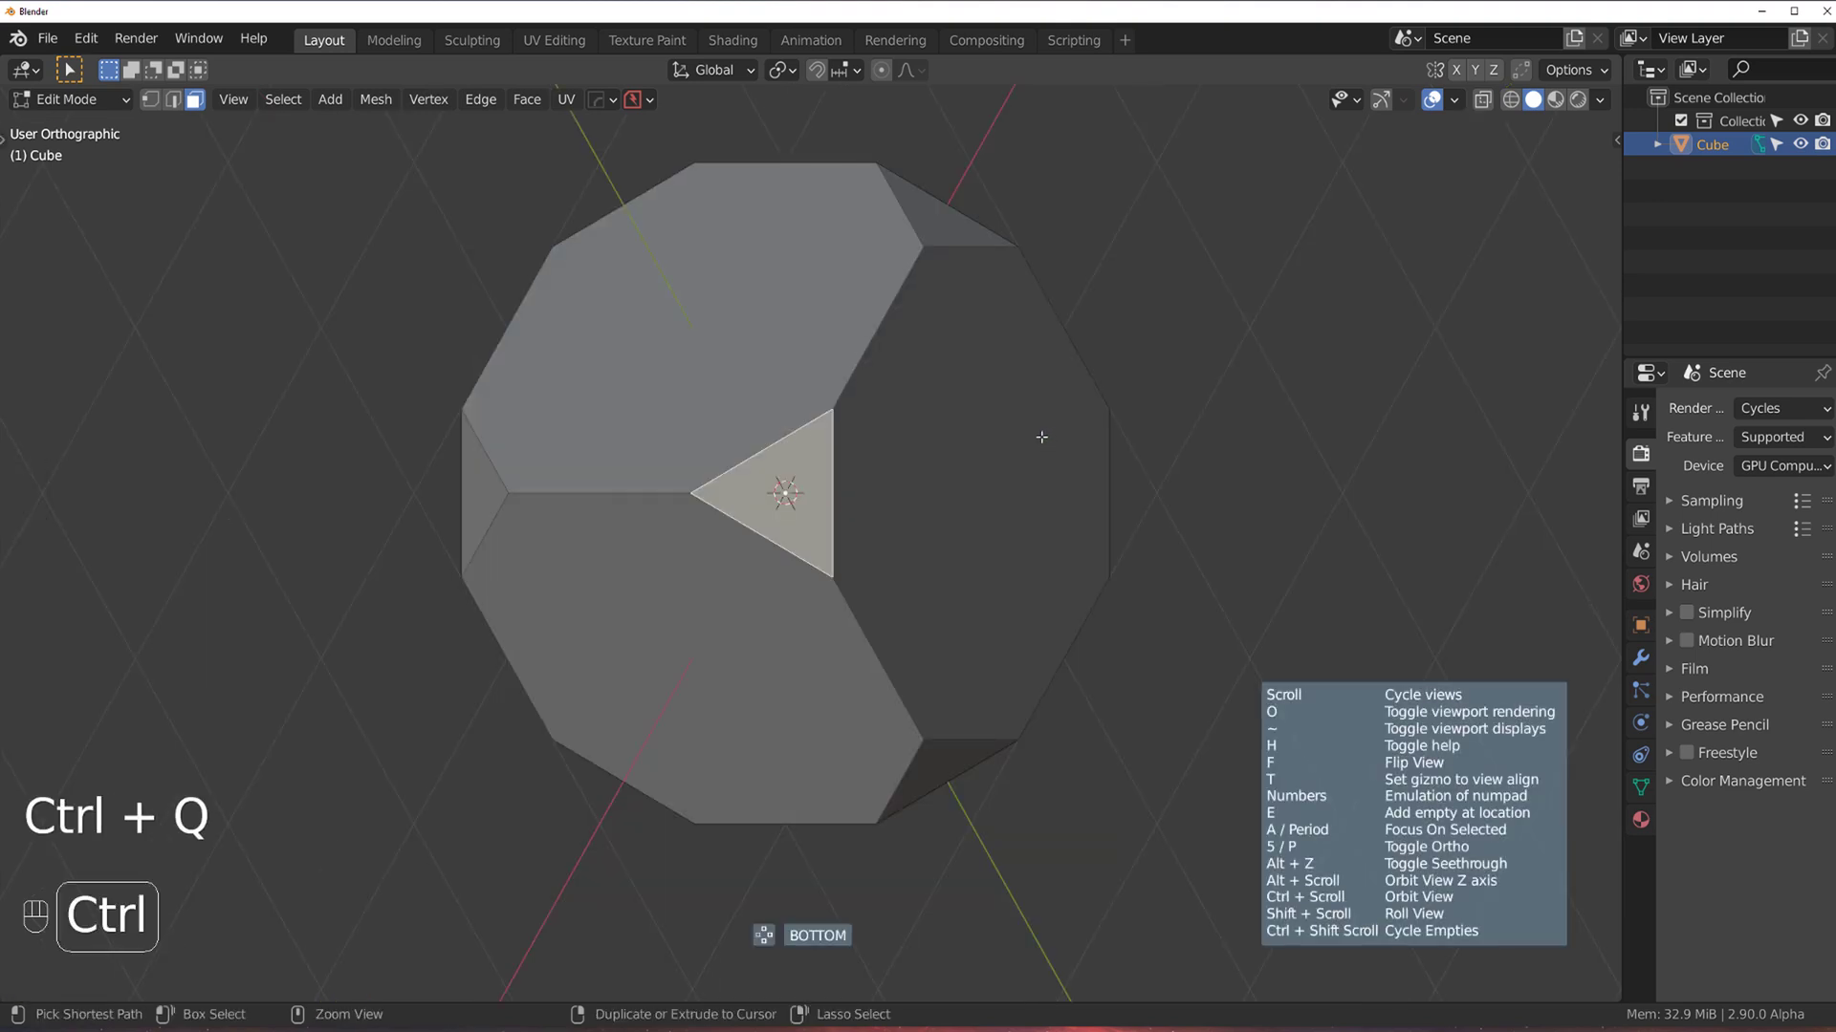
ctrl+scroll(1042, 439, down, 1)
ctrl+scroll(1032, 466, up, 1)
shift+scroll(1030, 473, down, 3)
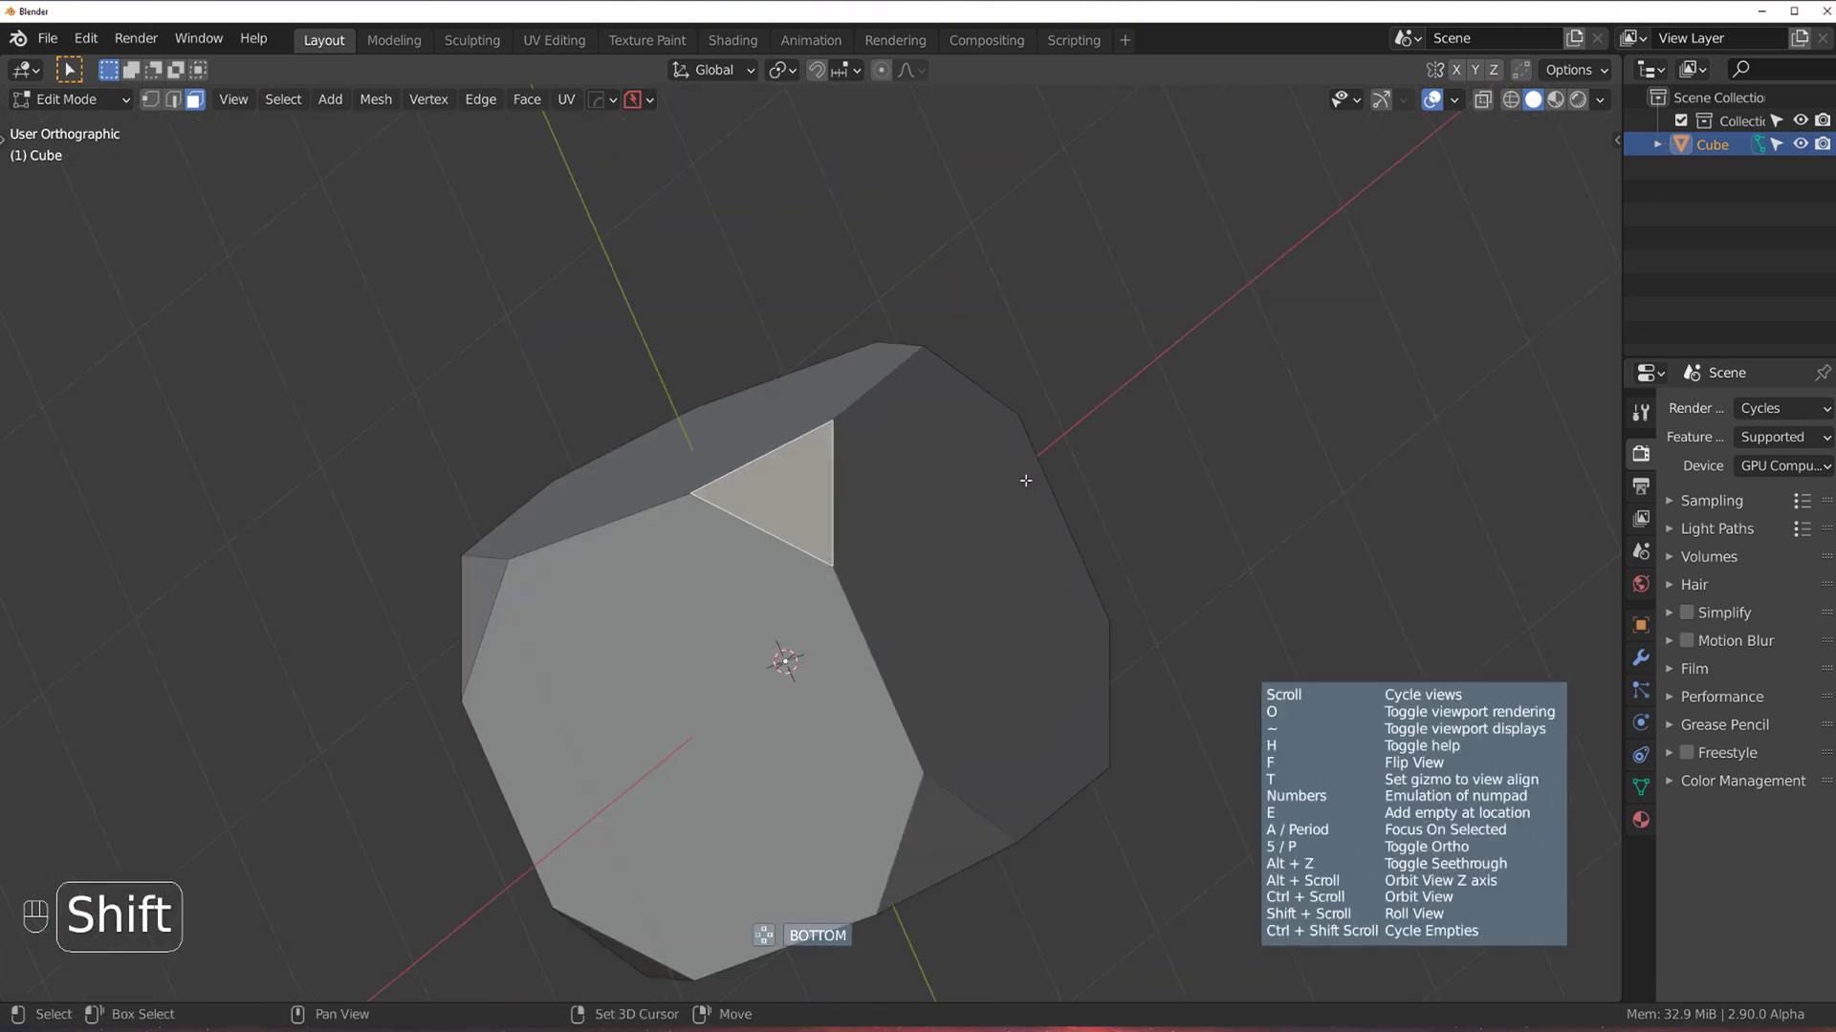
shift+scroll(1026, 483, down, 3)
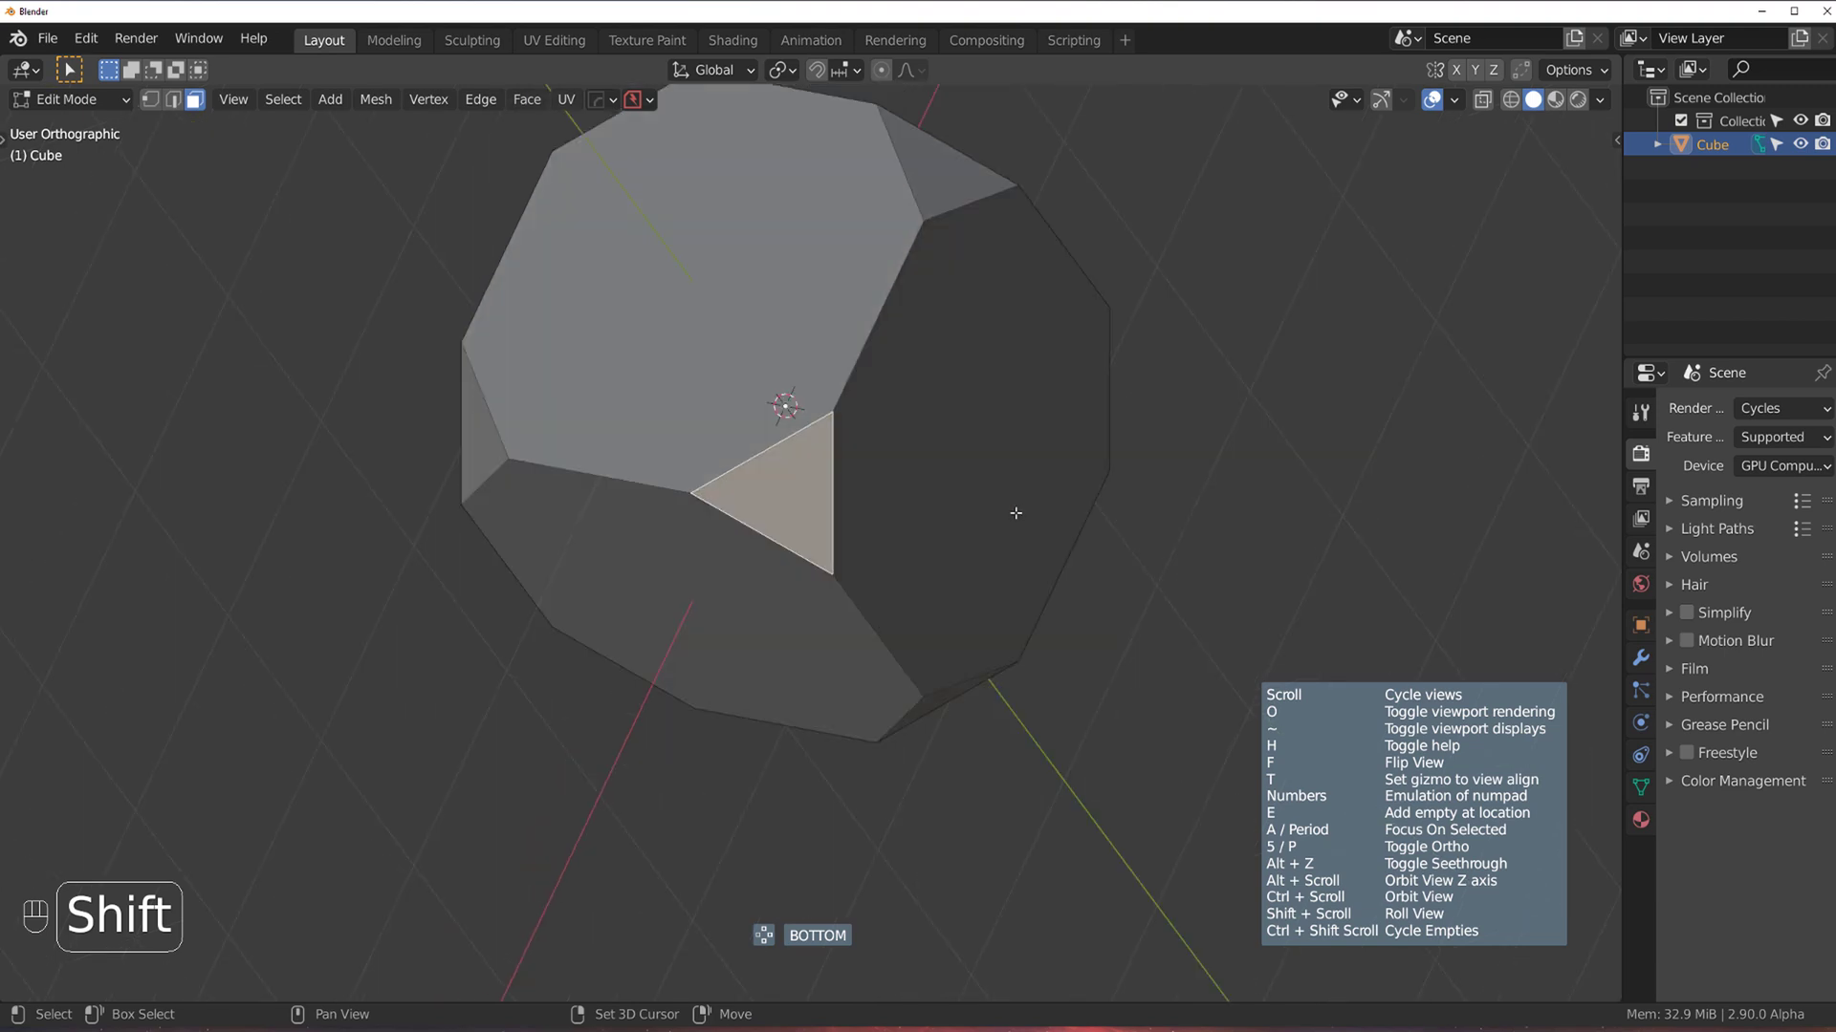
ctrl+scroll(1013, 509, down, 1)
ctrl+scroll(1007, 512, down, 5)
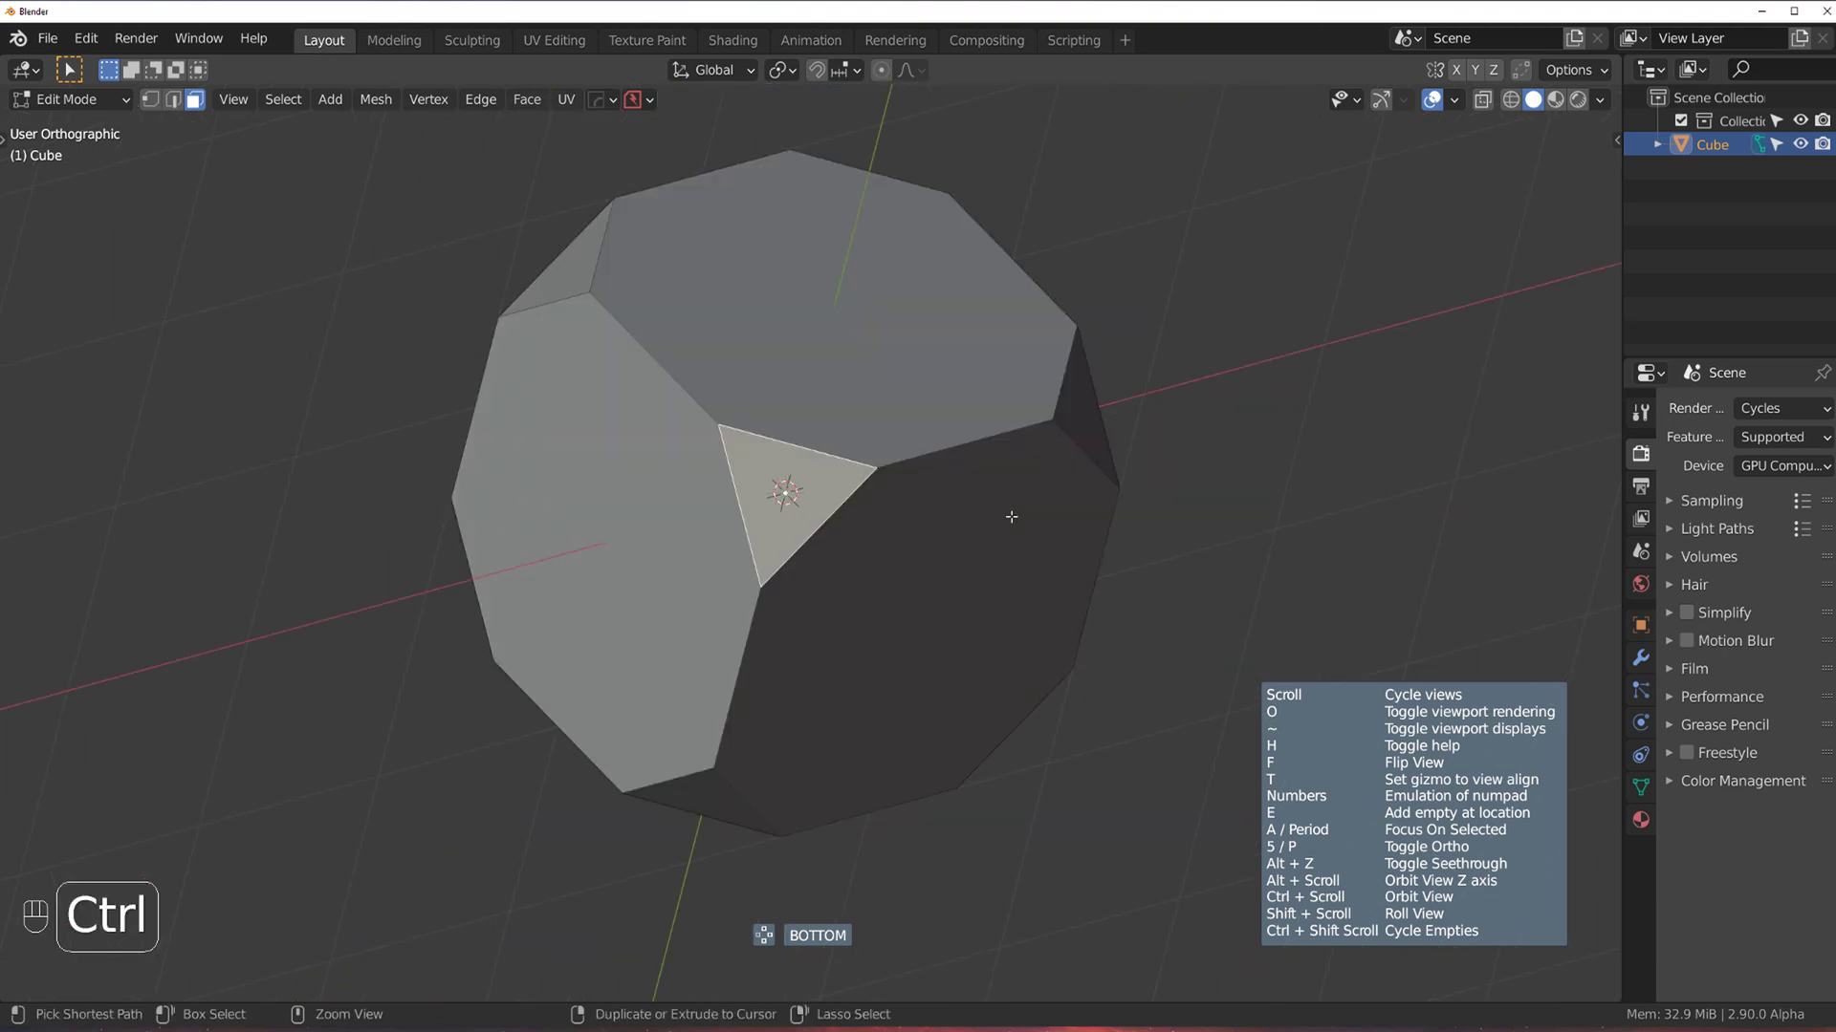
ctrl+scroll(1007, 516, down, 2)
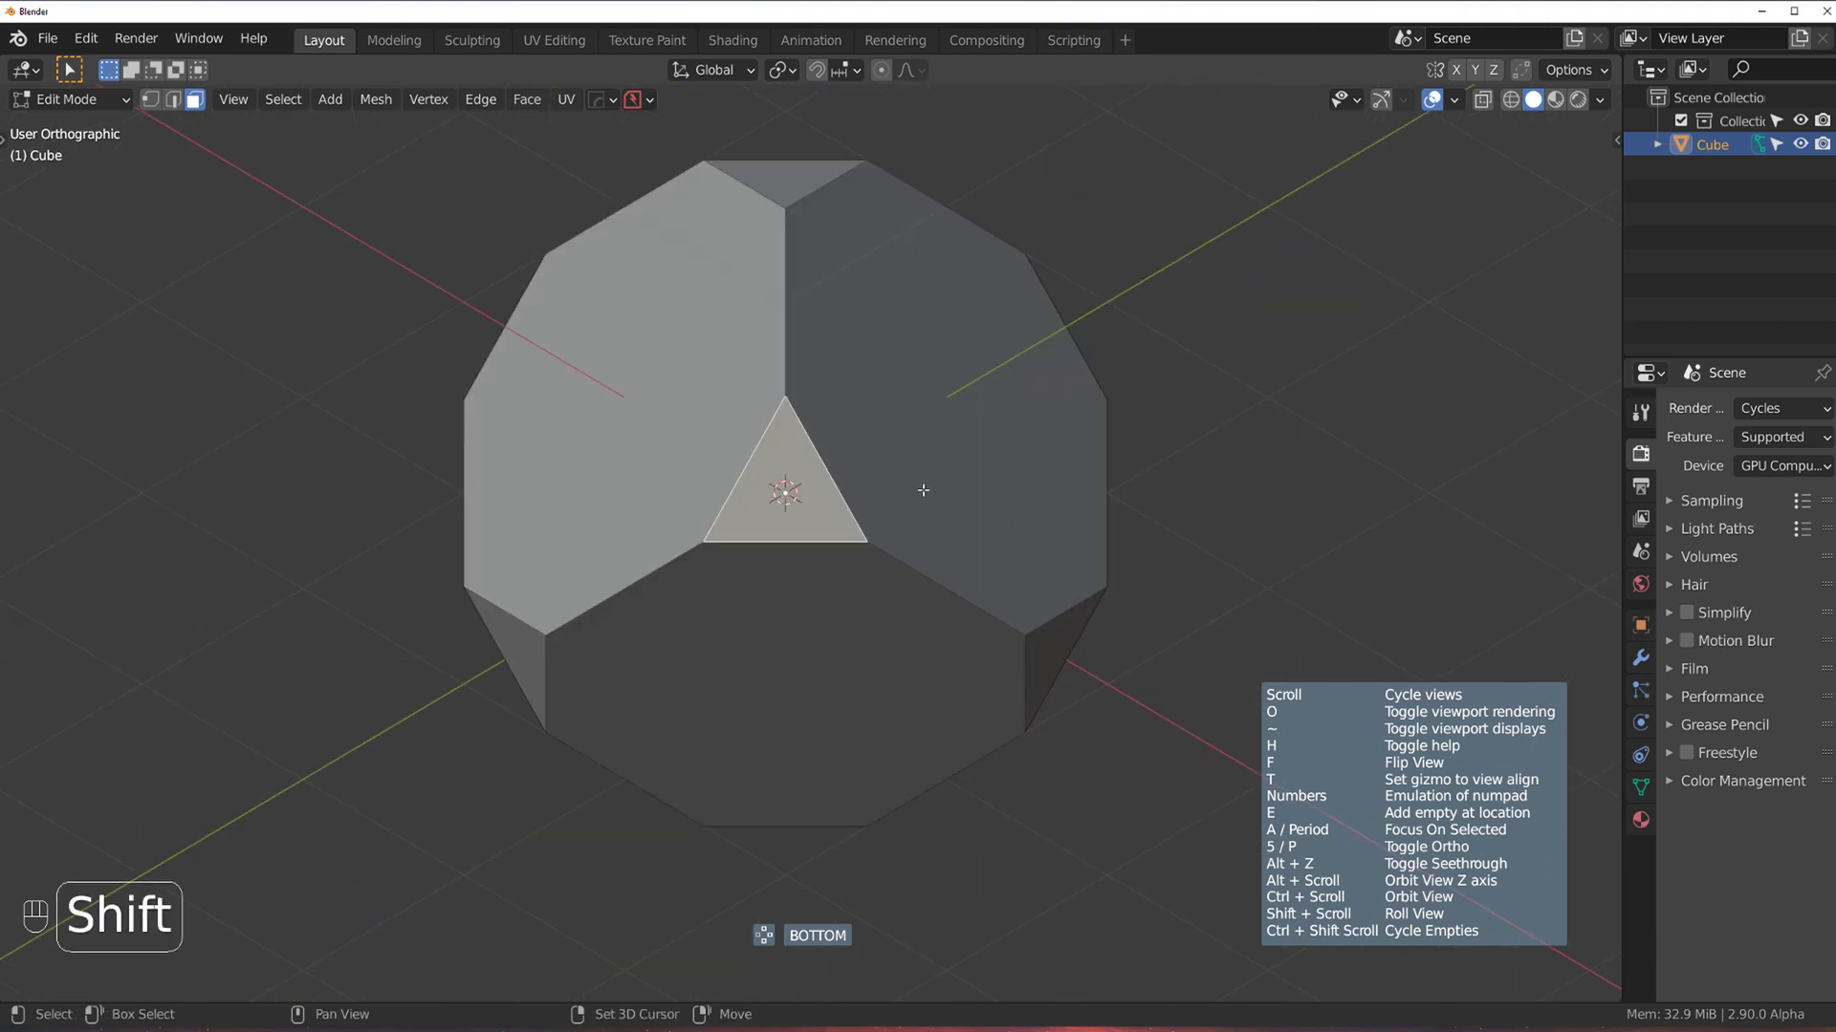
shift+scroll(917, 516, down, 3)
ctrl+scroll(904, 526, down, 2)
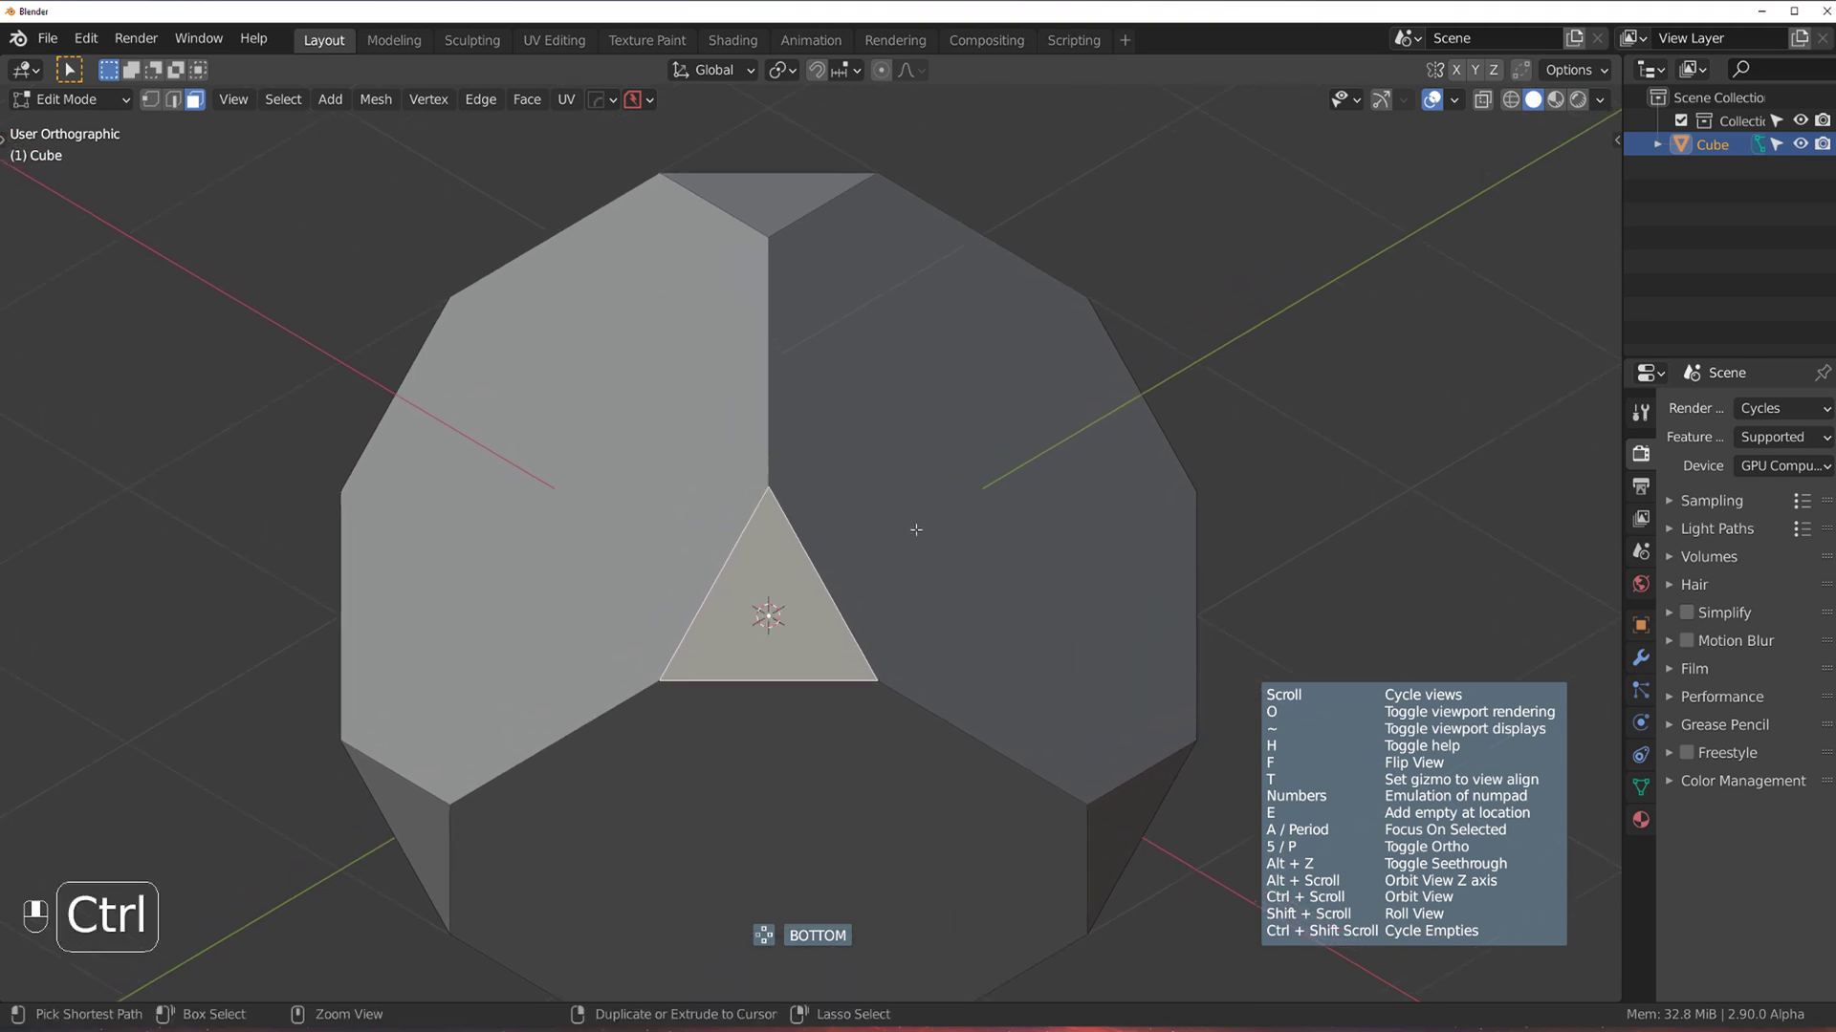
shift+scroll(922, 511, down, 1)
ctrl+scroll(920, 509, down, 2)
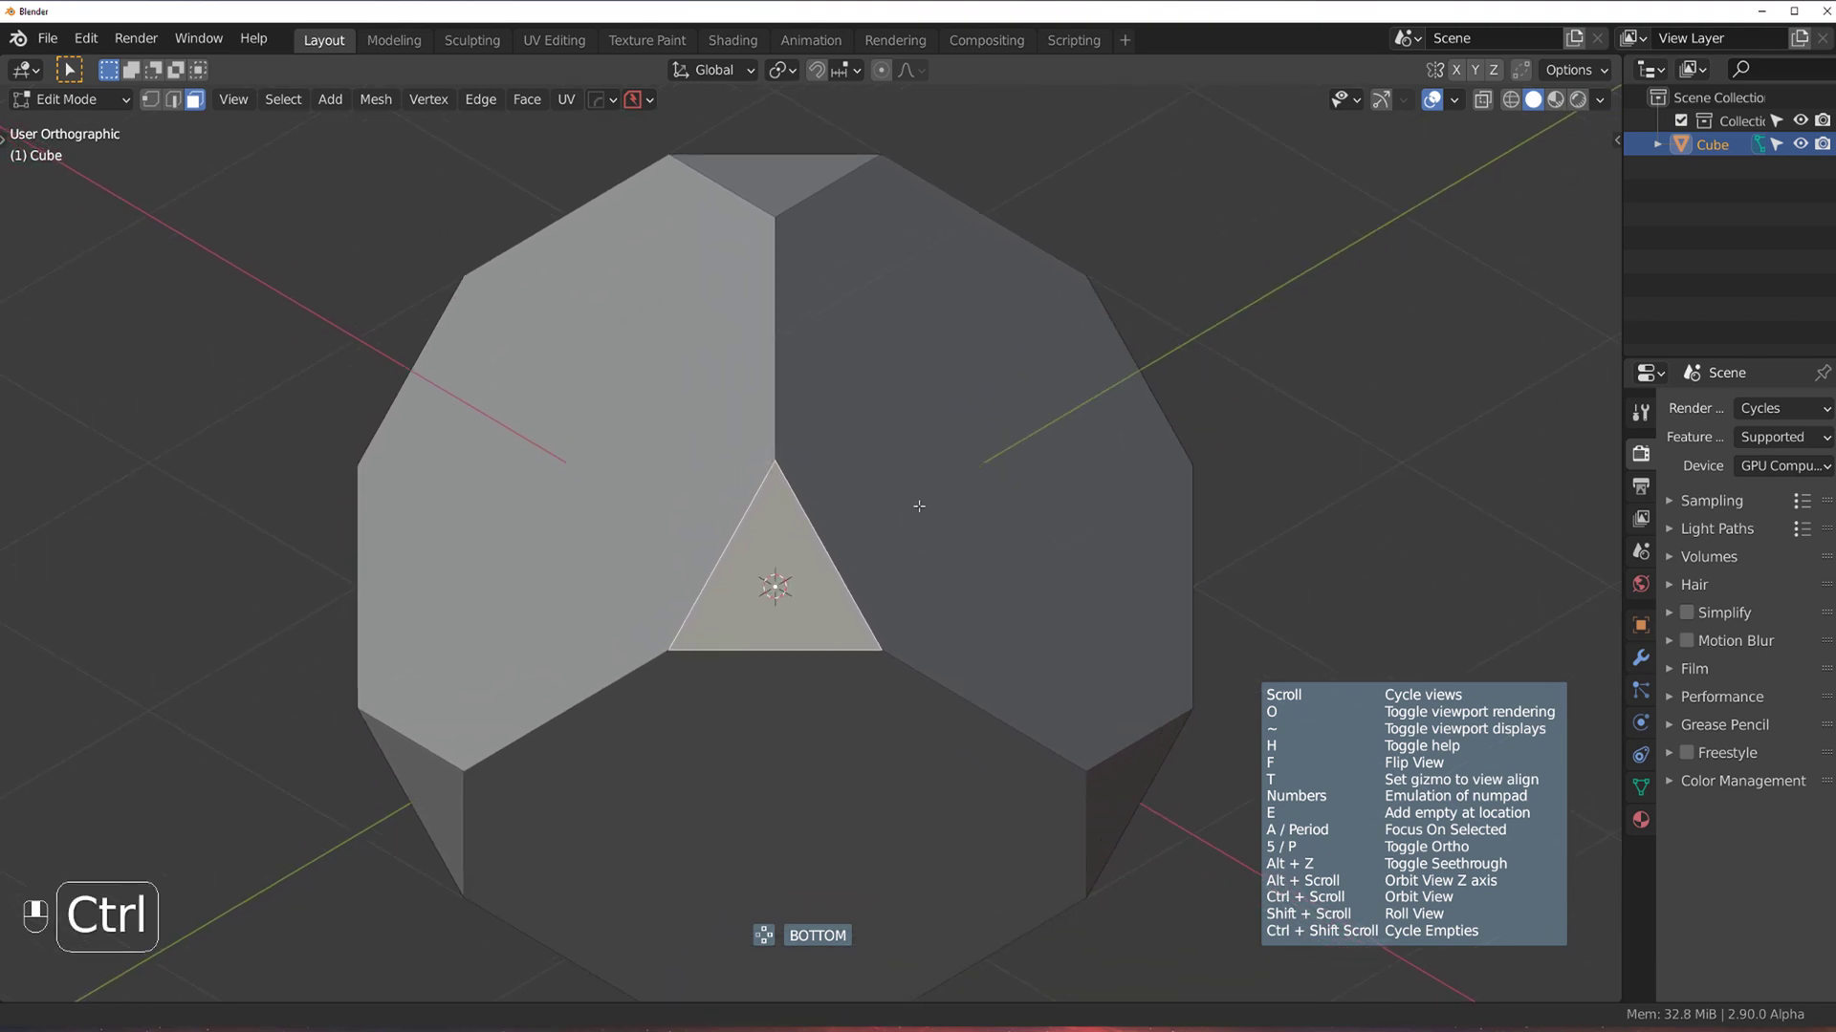
shift+scroll(939, 491, down, 1)
shift+scroll(938, 492, down, 1)
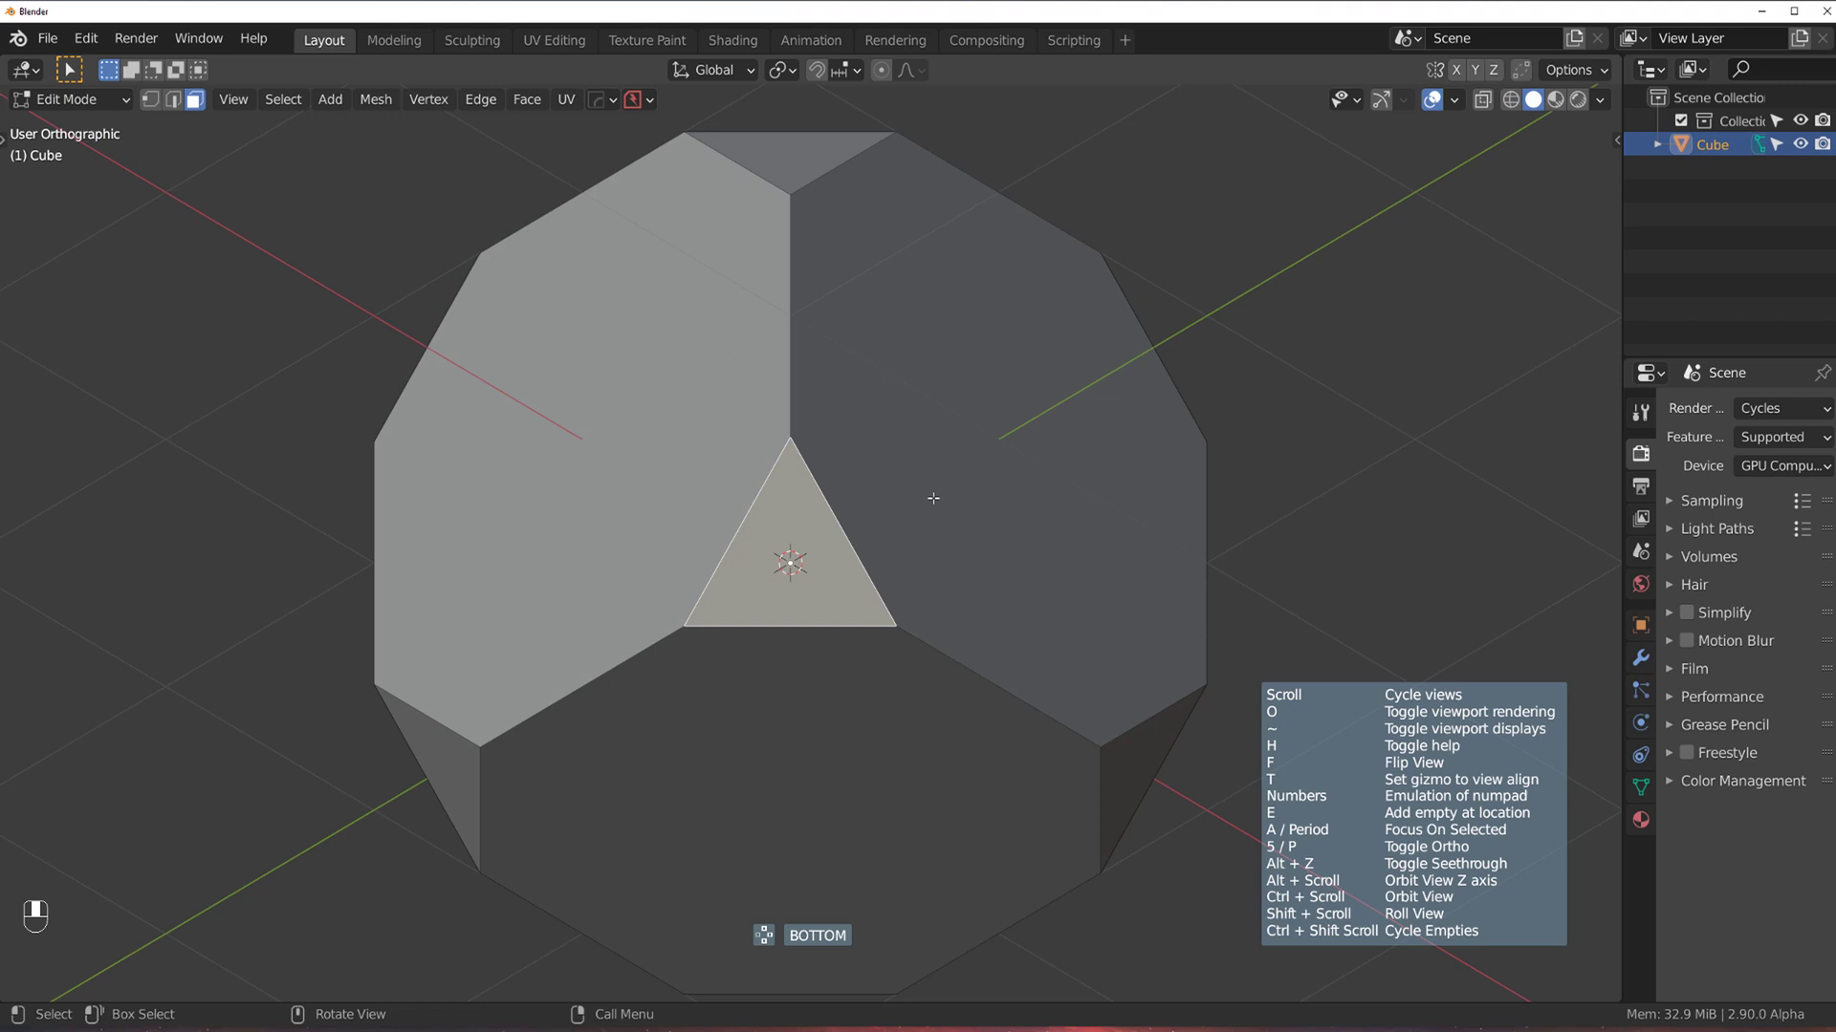
scroll(918, 496, down, 2)
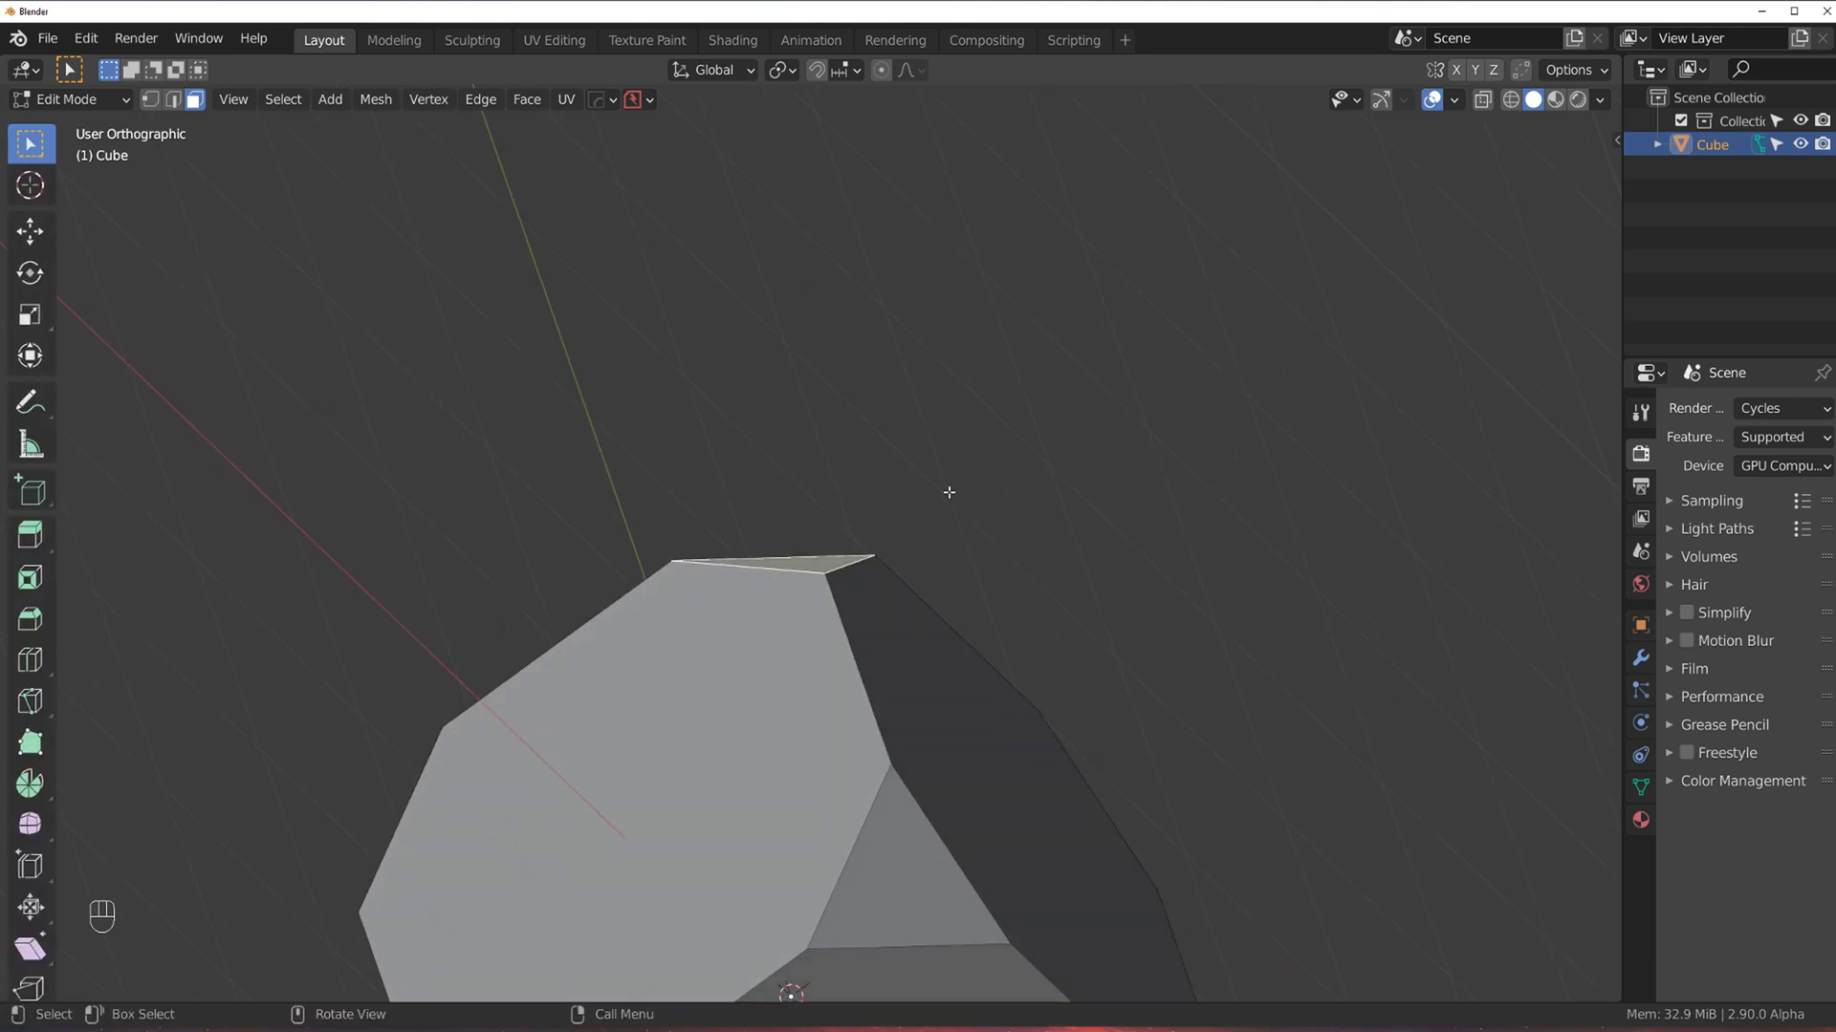
Zoom in on the triangular face and align the view square to it
key(ctrl+q)
ctrl+scroll(946, 473, down, 3)
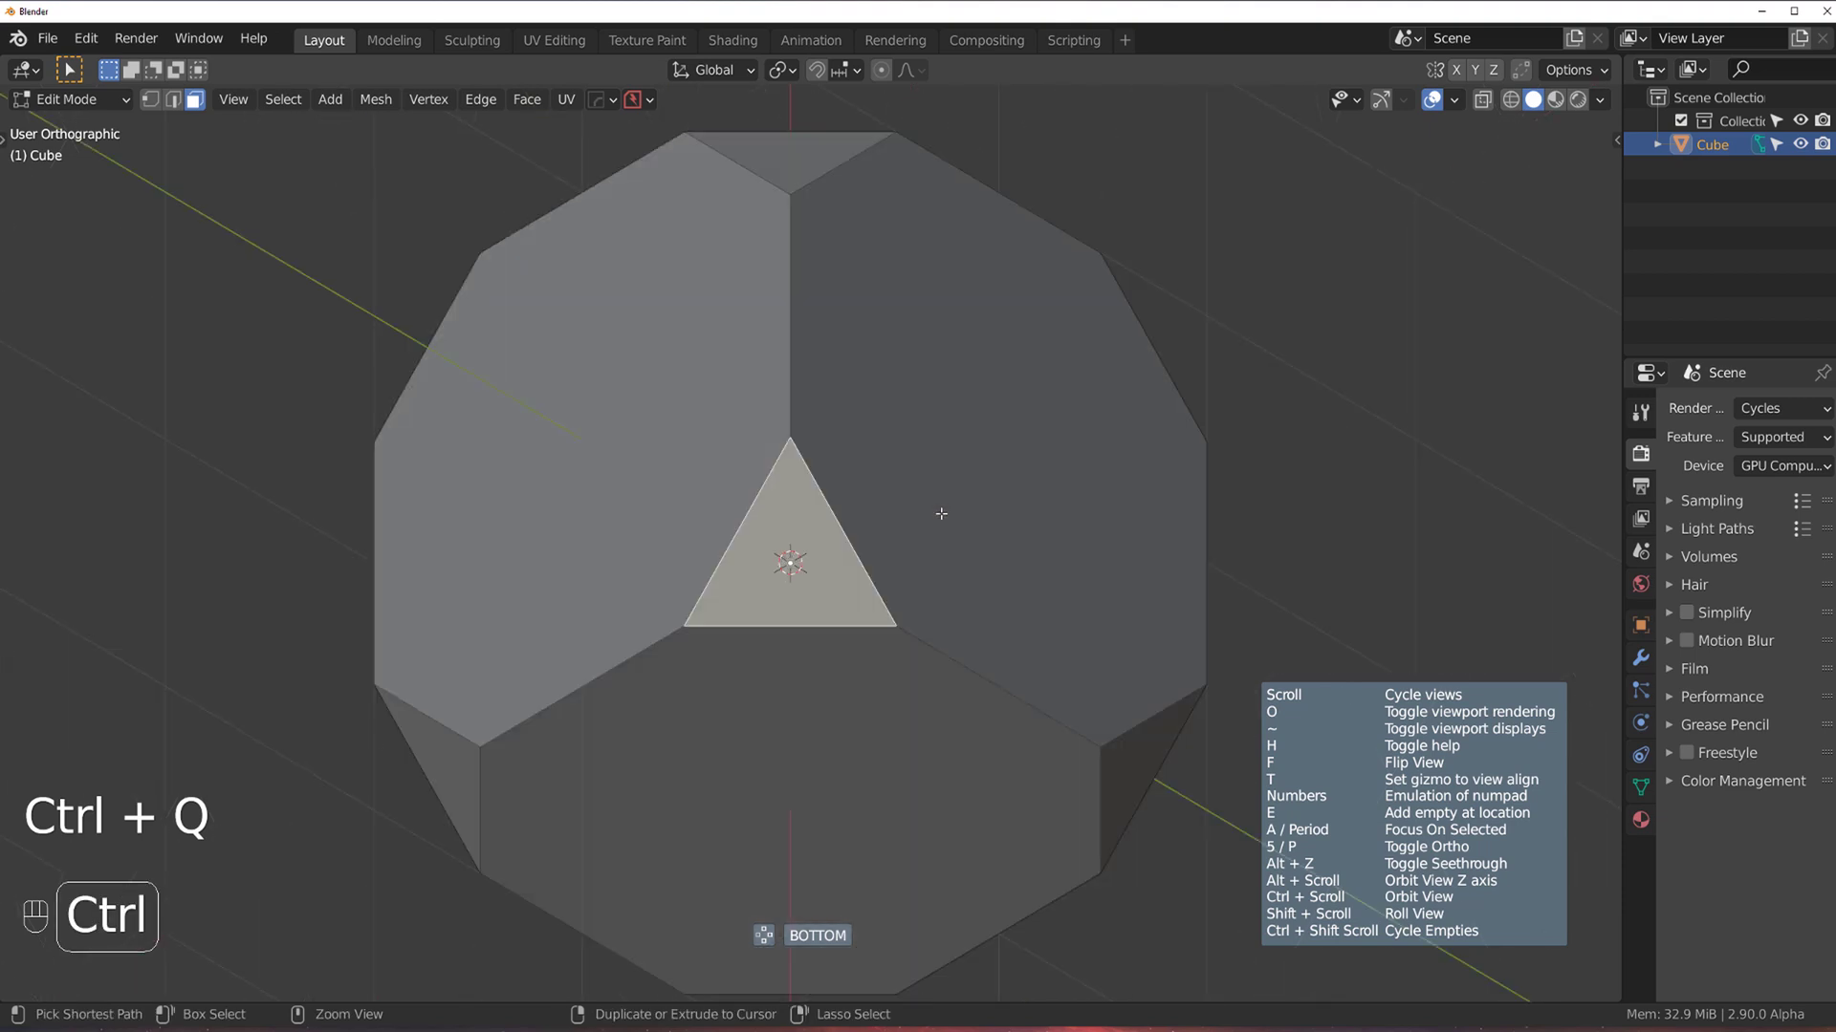
mouse_move(938, 513)
ctrl+middle_down()
mouse_move(932, 480)
mouse_move(919, 524)
ctrl+middle_up()
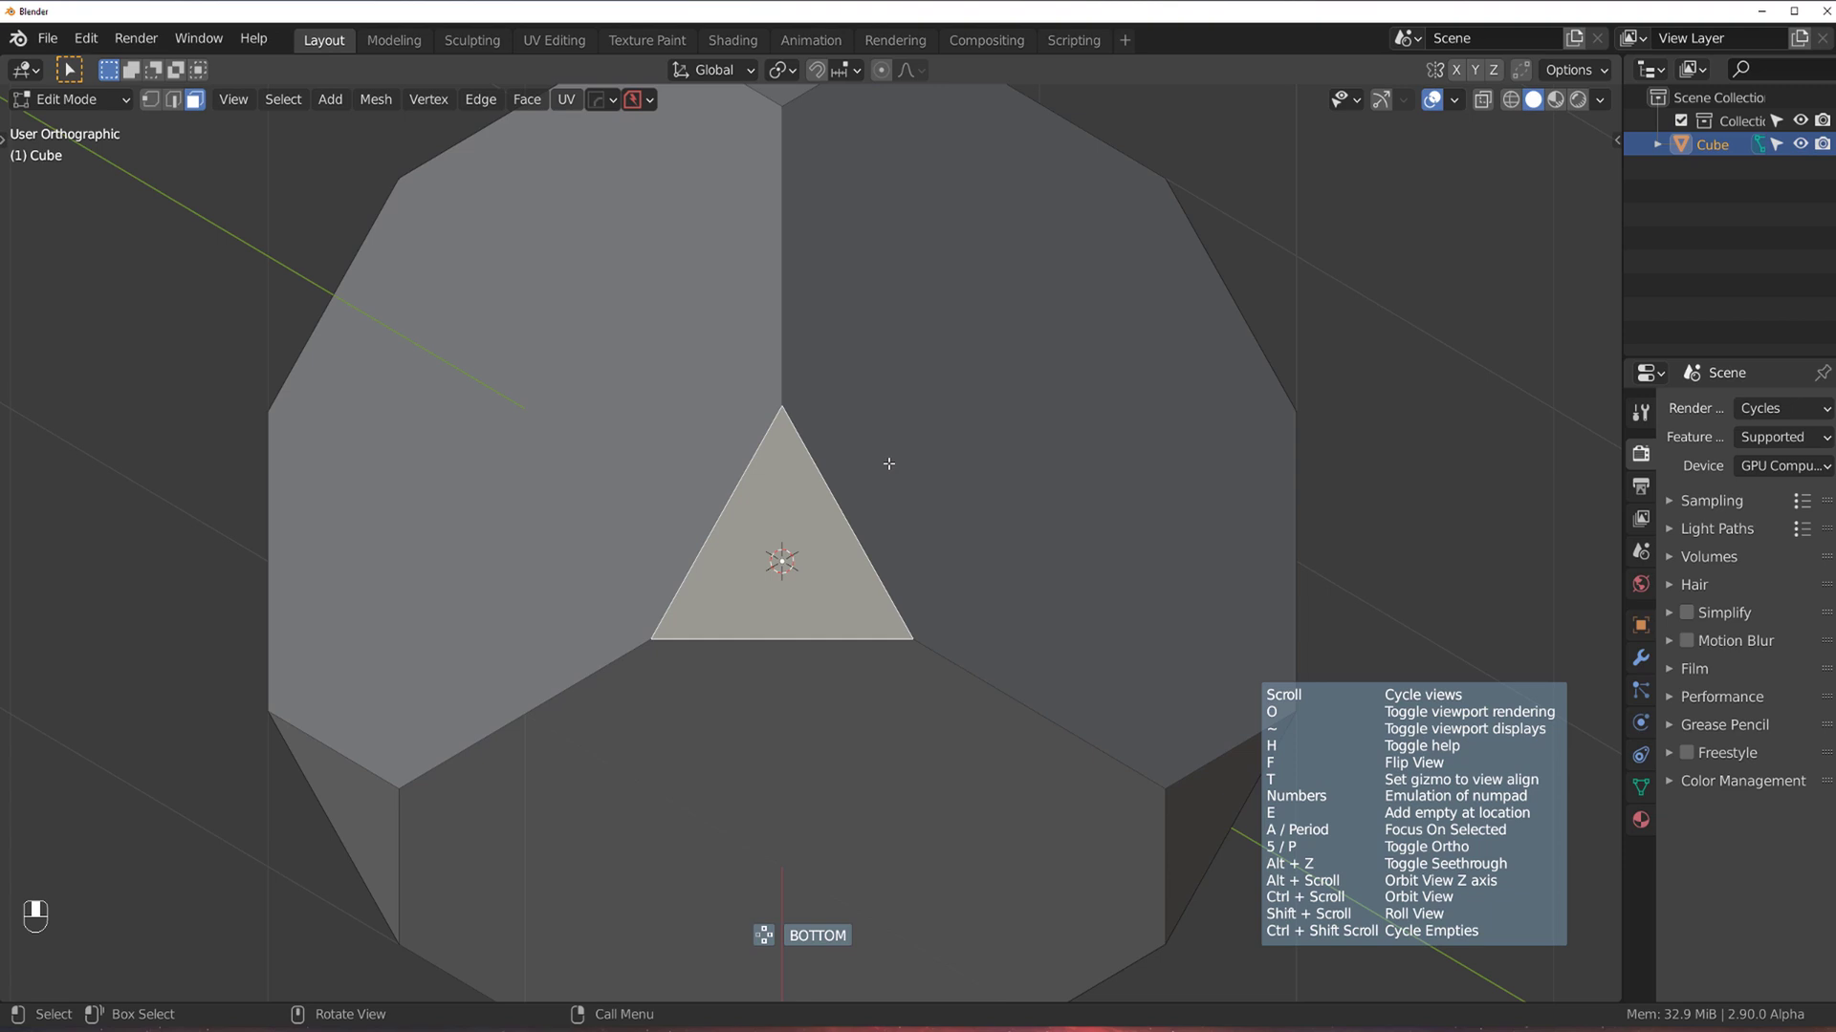
key(t)
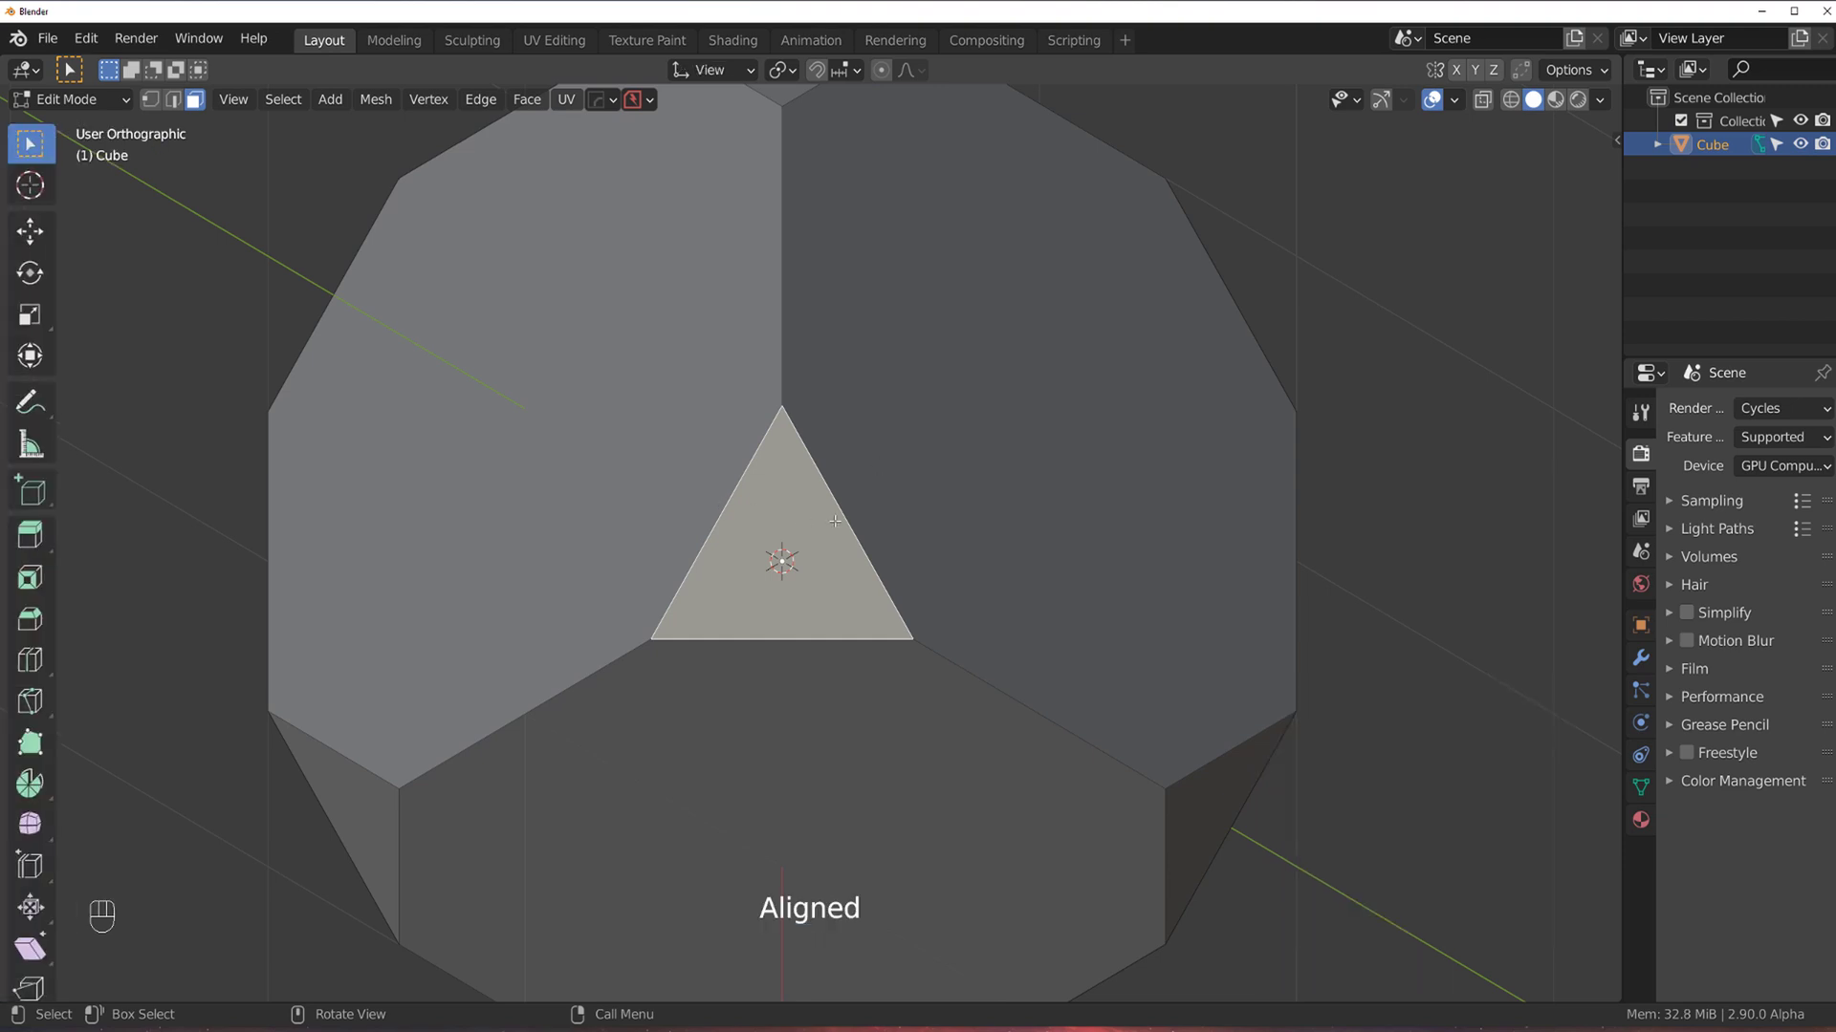
Activate BoxCutter with Alt+W, draw a trial box from the triangle's corner, then cancel it
key(alt+w)
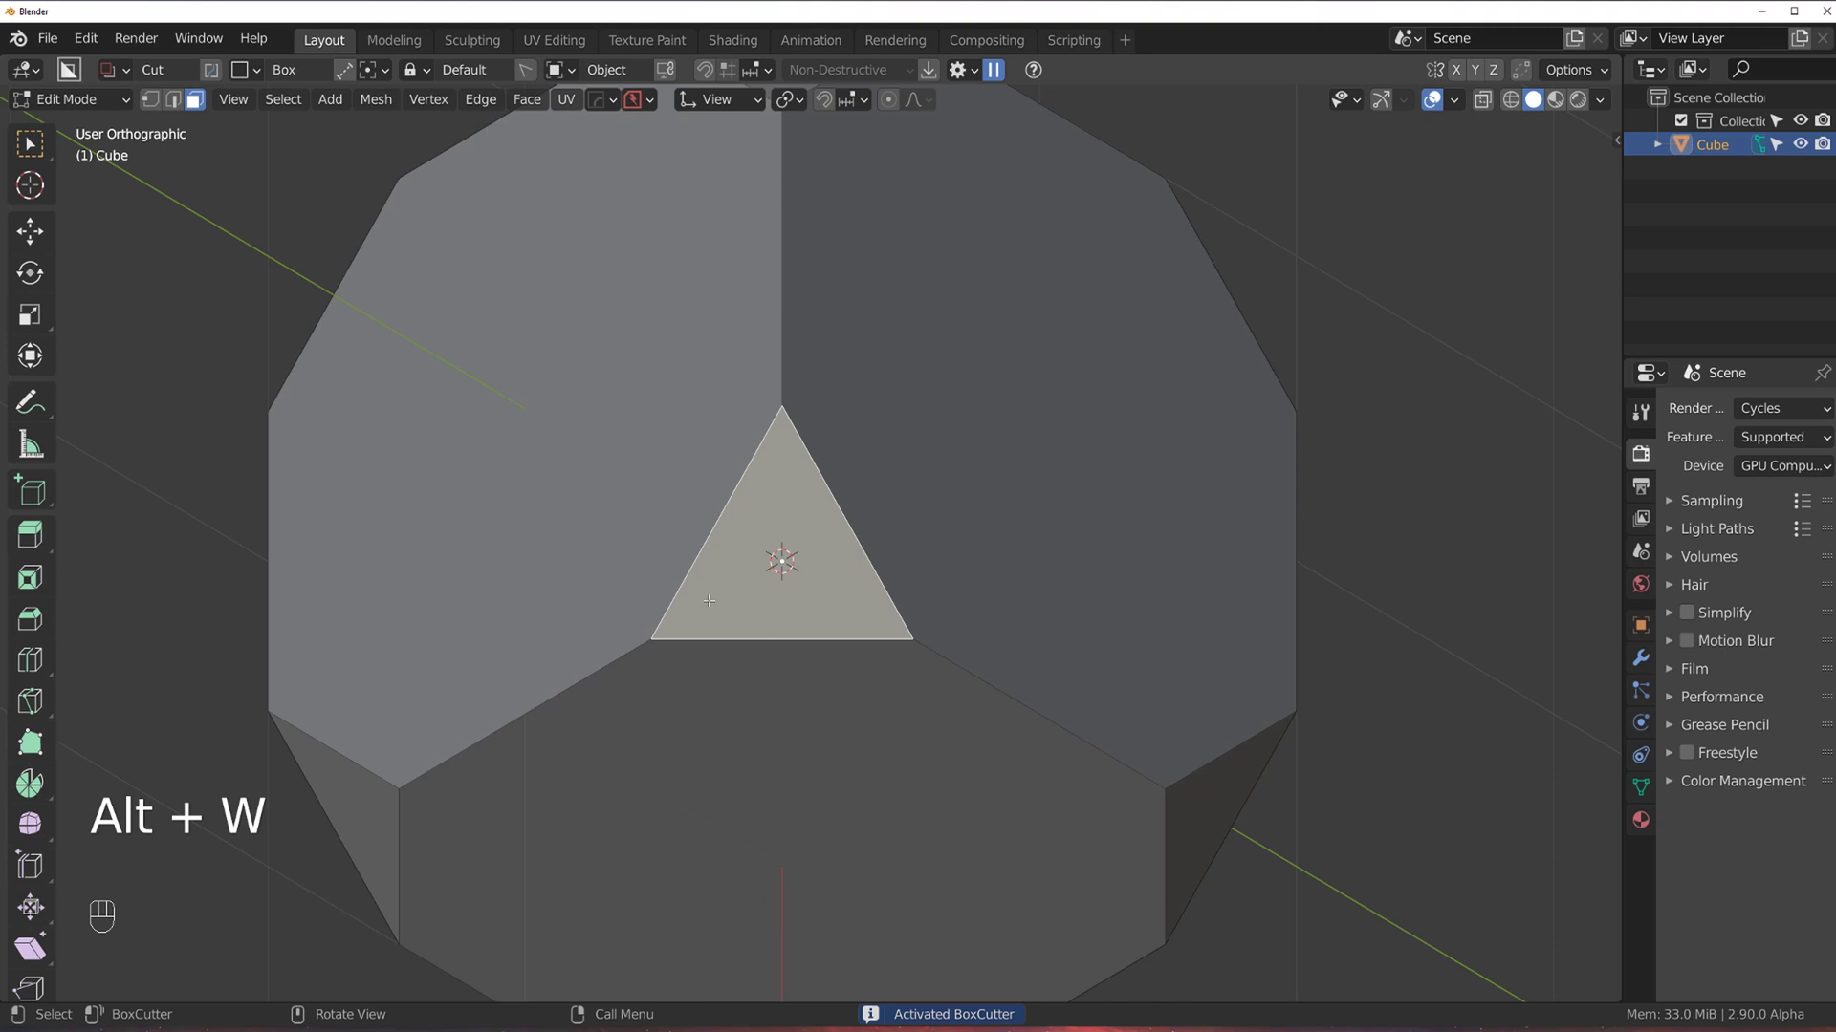
mouse_move(709, 600)
mouse_down()
mouse_move(756, 646)
mouse_move(1229, 781)
mouse_move(984, 766)
mouse_move(1180, 766)
mouse_move(1151, 758)
mouse_move(1421, 668)
mouse_move(1433, 610)
mouse_up()
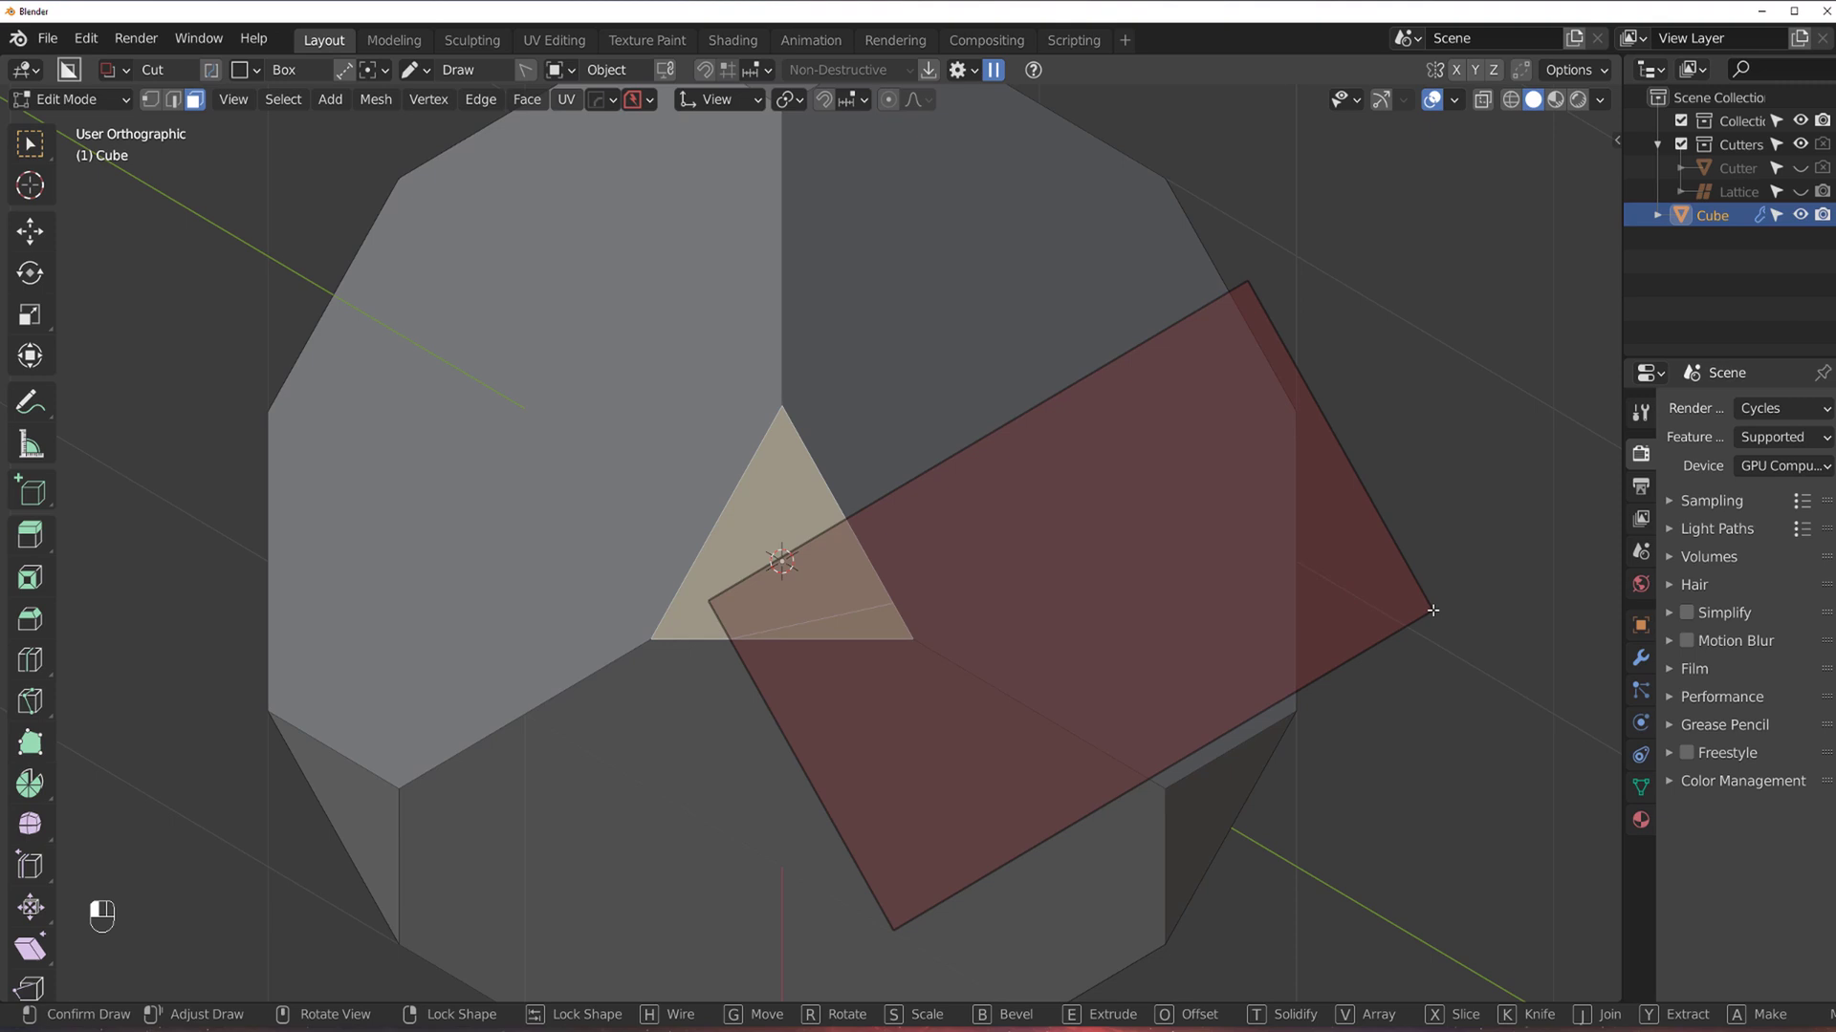
mouse_move(1433, 610)
mouse_down()
mouse_move(1028, 712)
mouse_move(1119, 692)
mouse_move(894, 632)
mouse_move(721, 663)
mouse_move(725, 606)
mouse_up()
key(Escape)
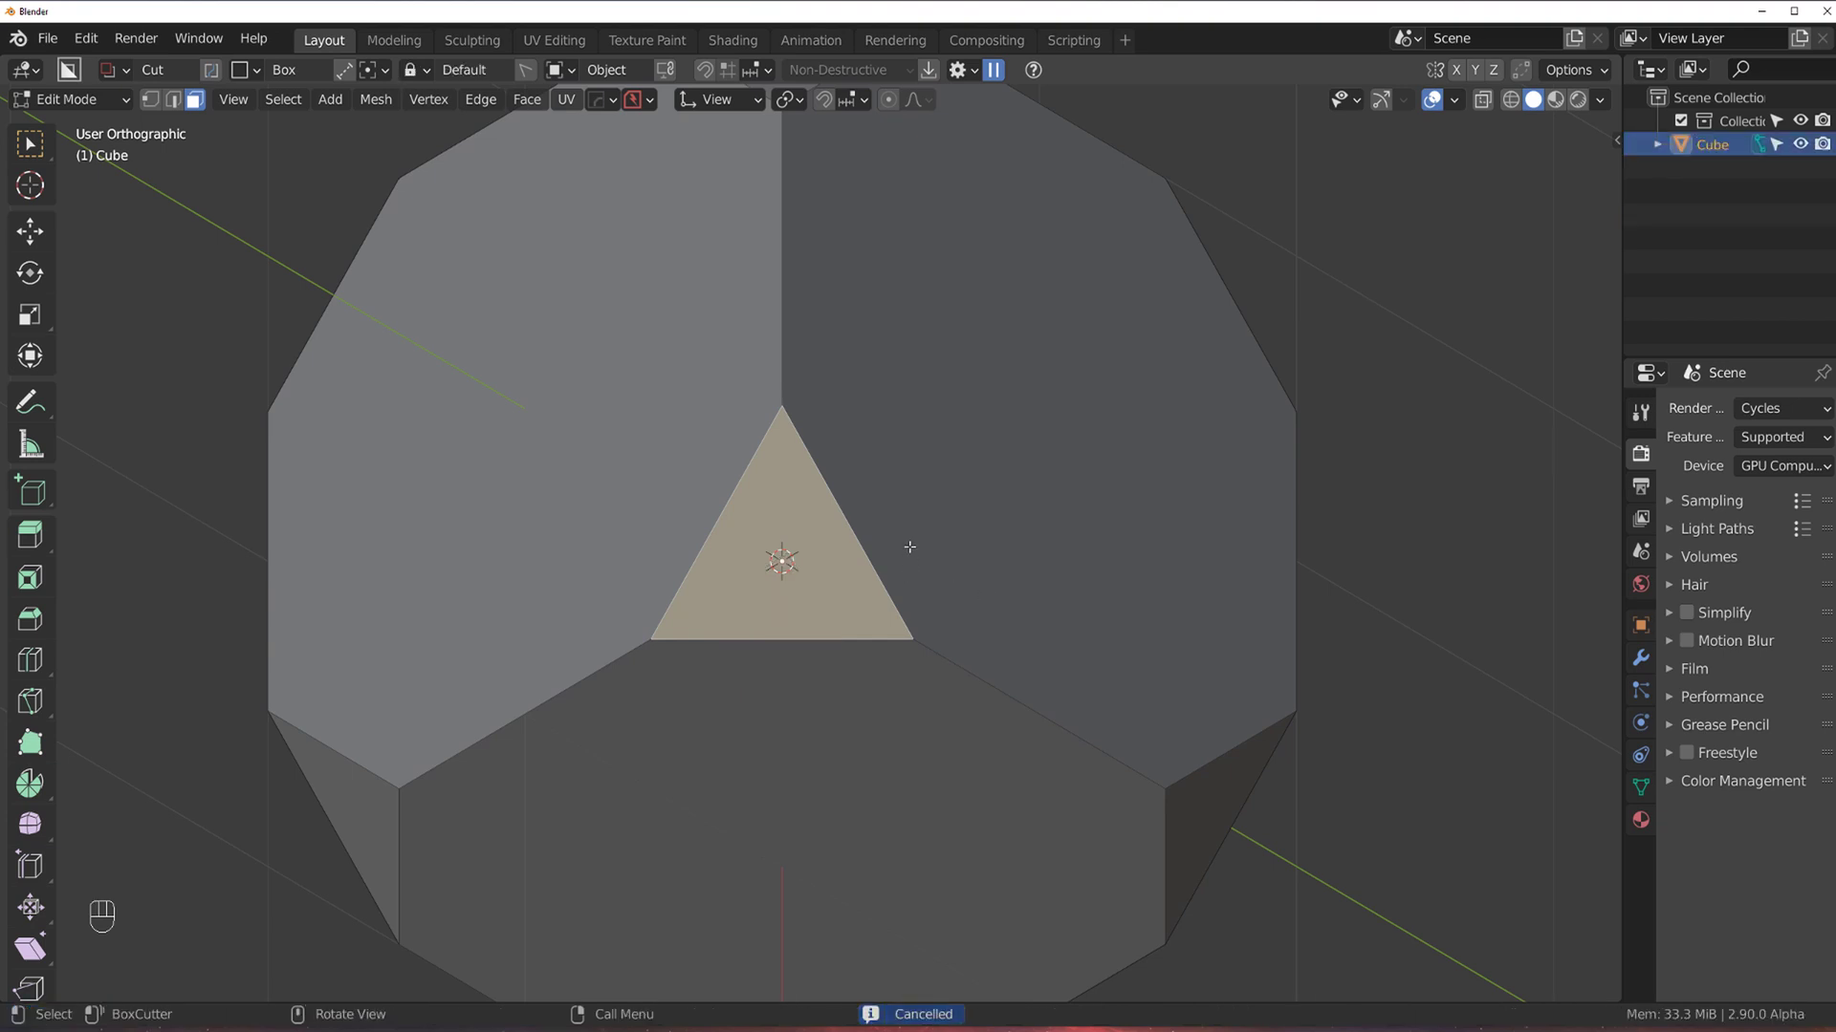
Set BoxCutter's cut orientation to View and switch the cube to Object Mode
key(shift+v)
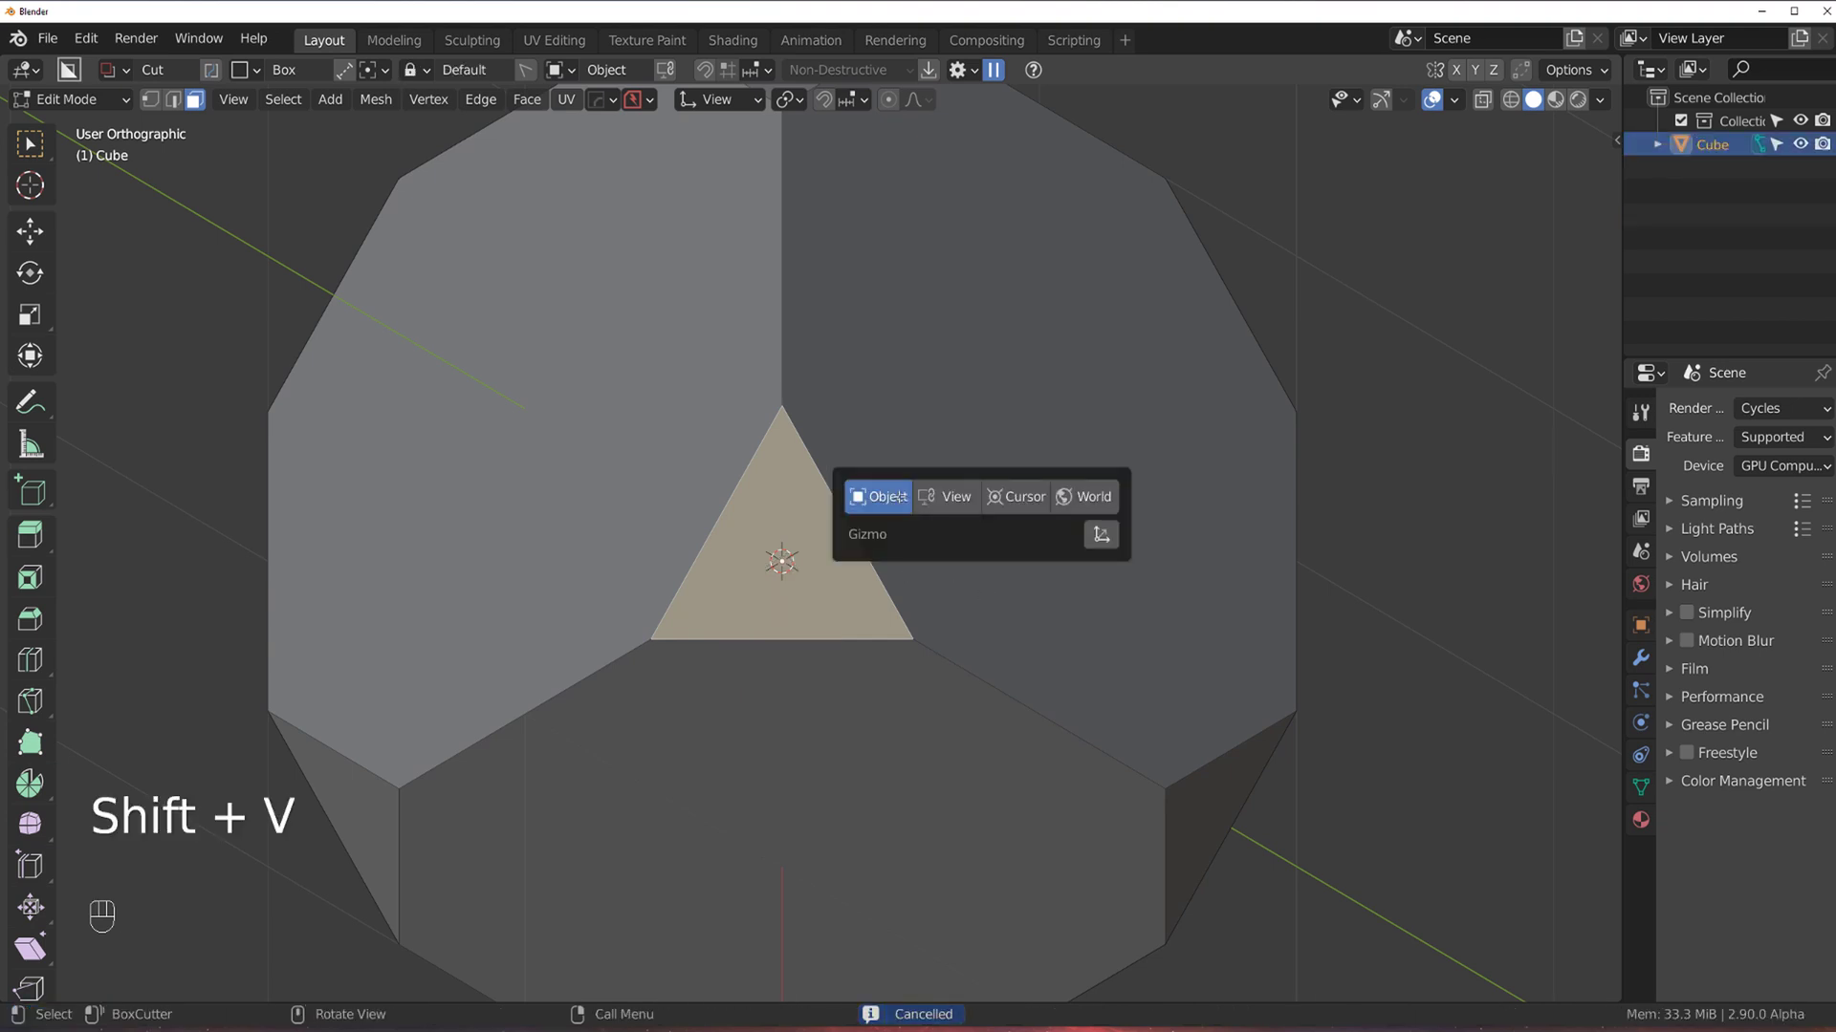
click(956, 499)
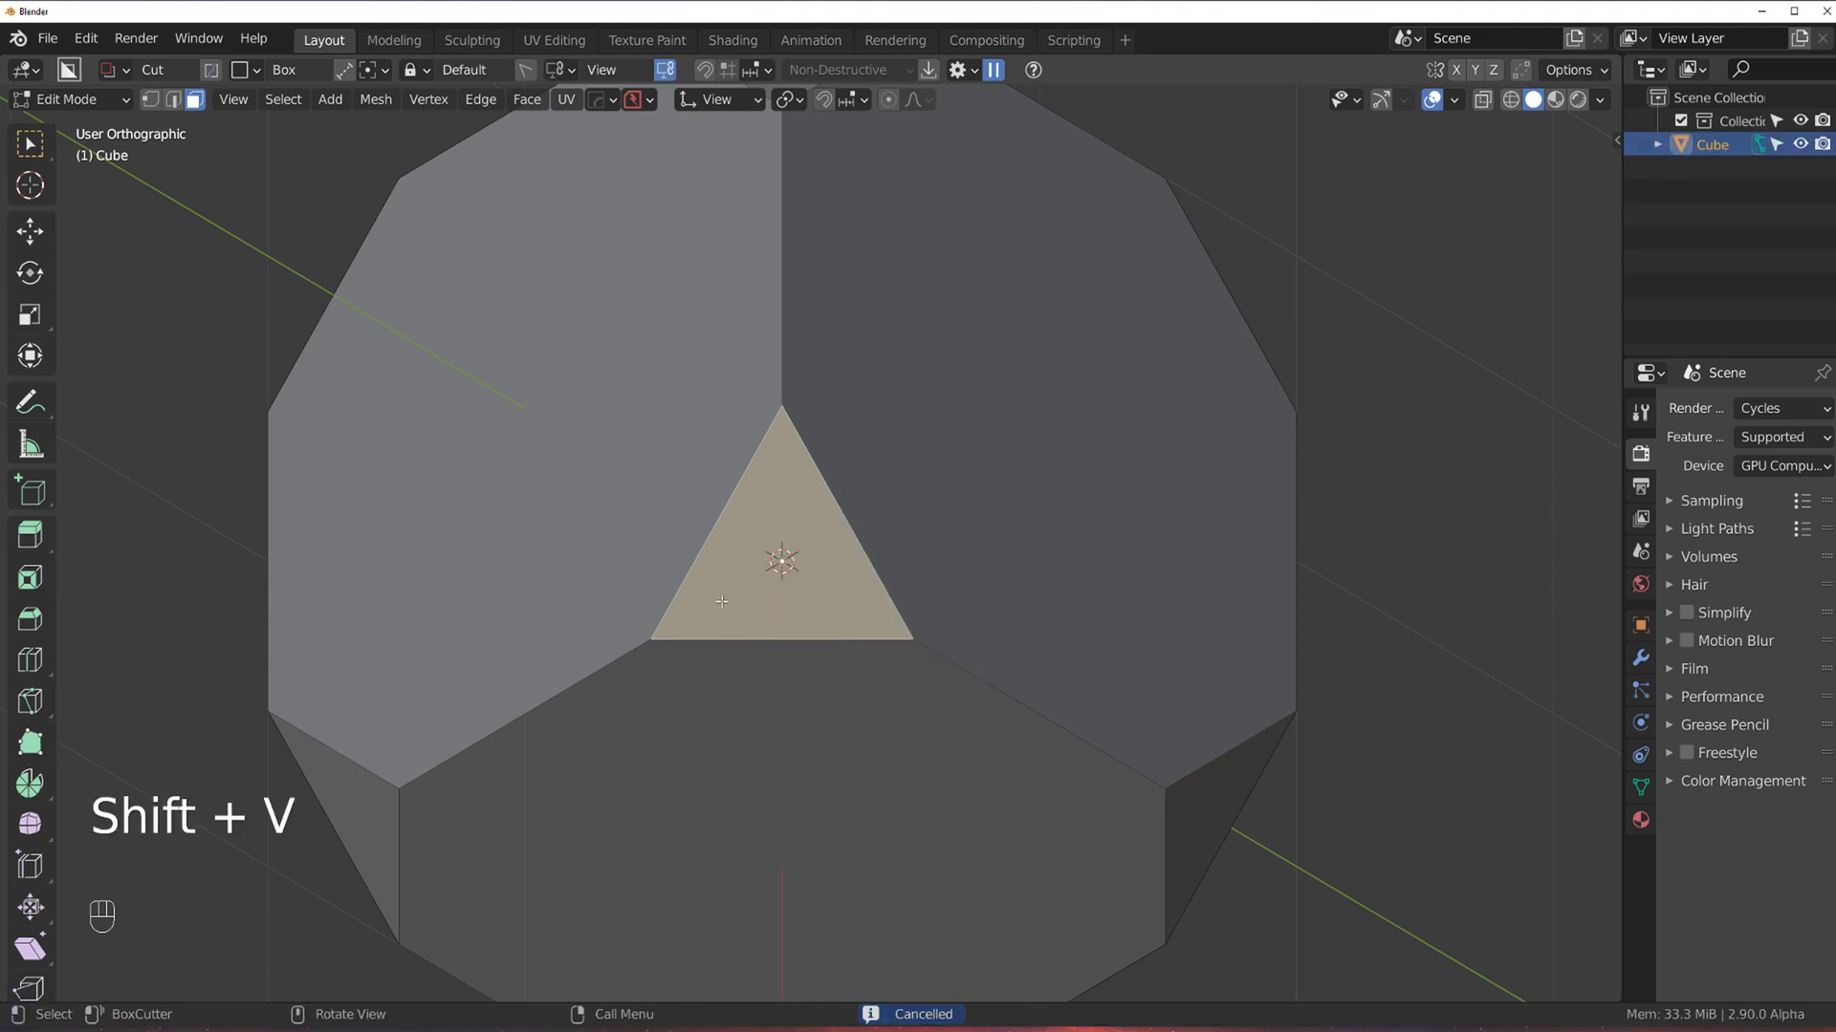
mouse_move(703, 610)
mouse_down()
mouse_move(878, 716)
mouse_move(873, 700)
mouse_up()
key(Tab)
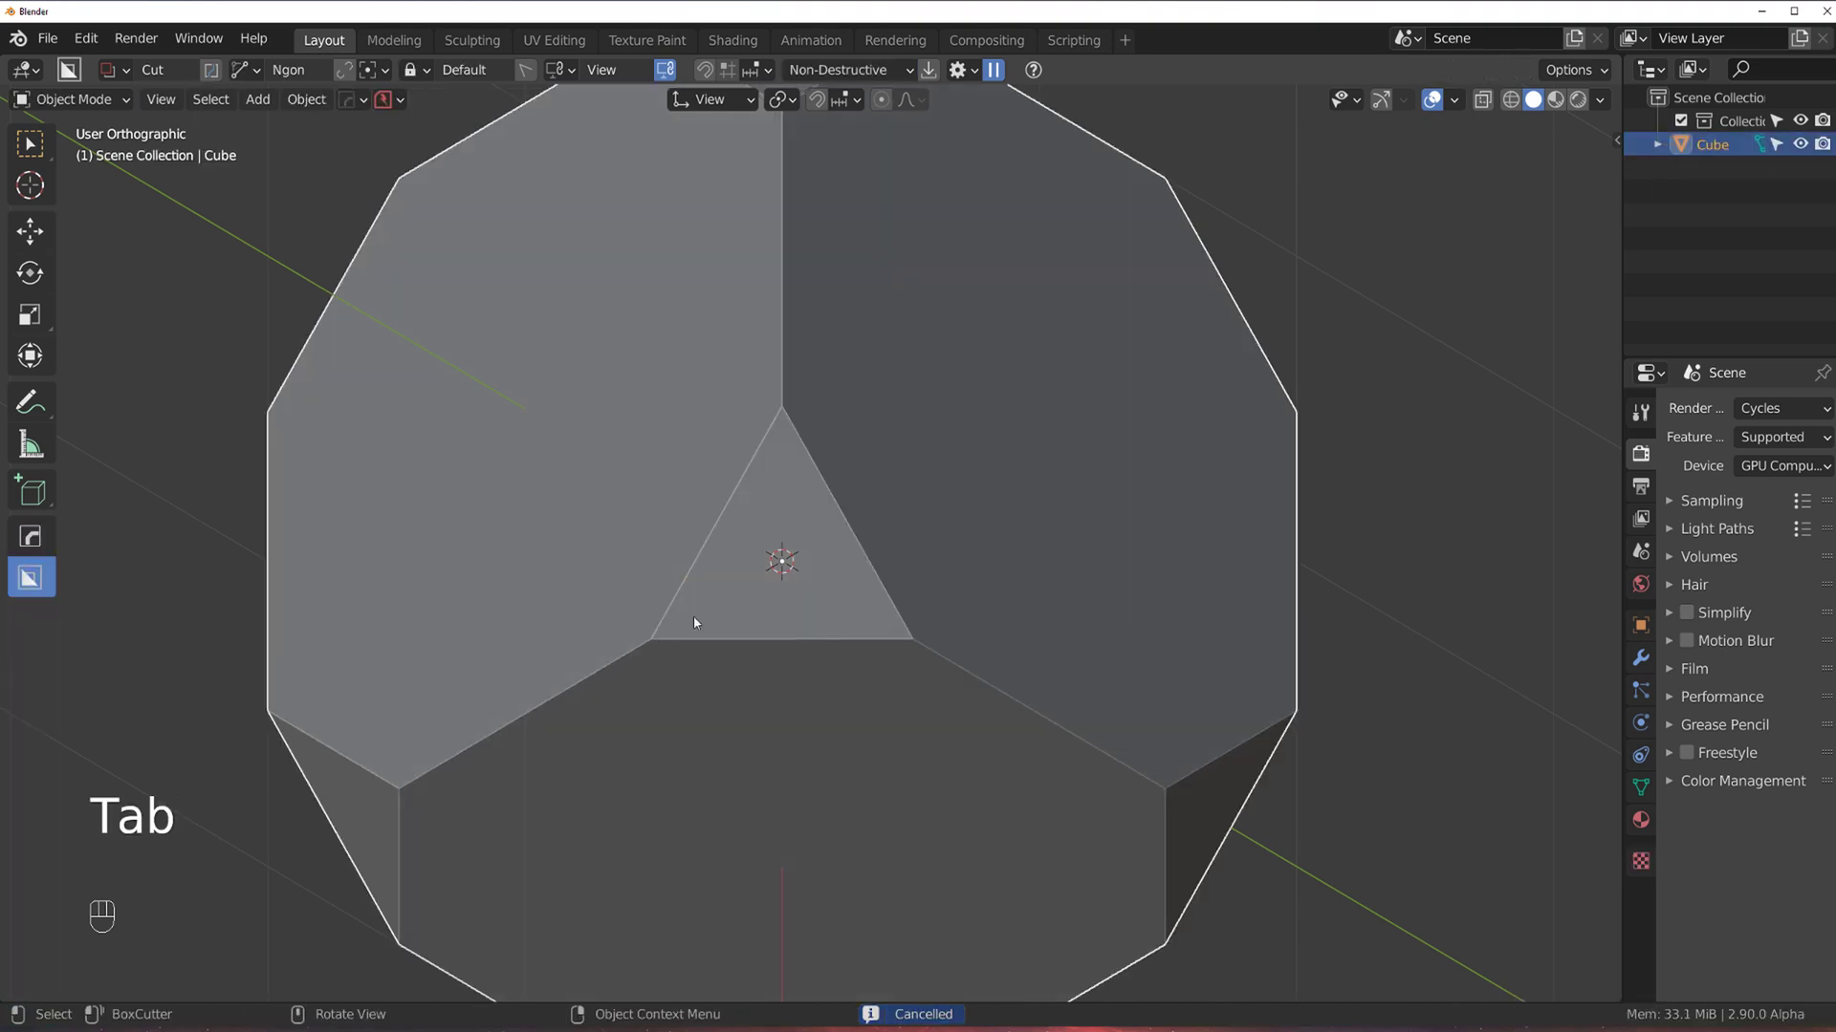
drag(694, 621, 899, 617)
right_click(898, 616)
Choose the Box cut shape, make a trial rectangular cut below the triangle face, then undo it
key(d)
click(709, 687)
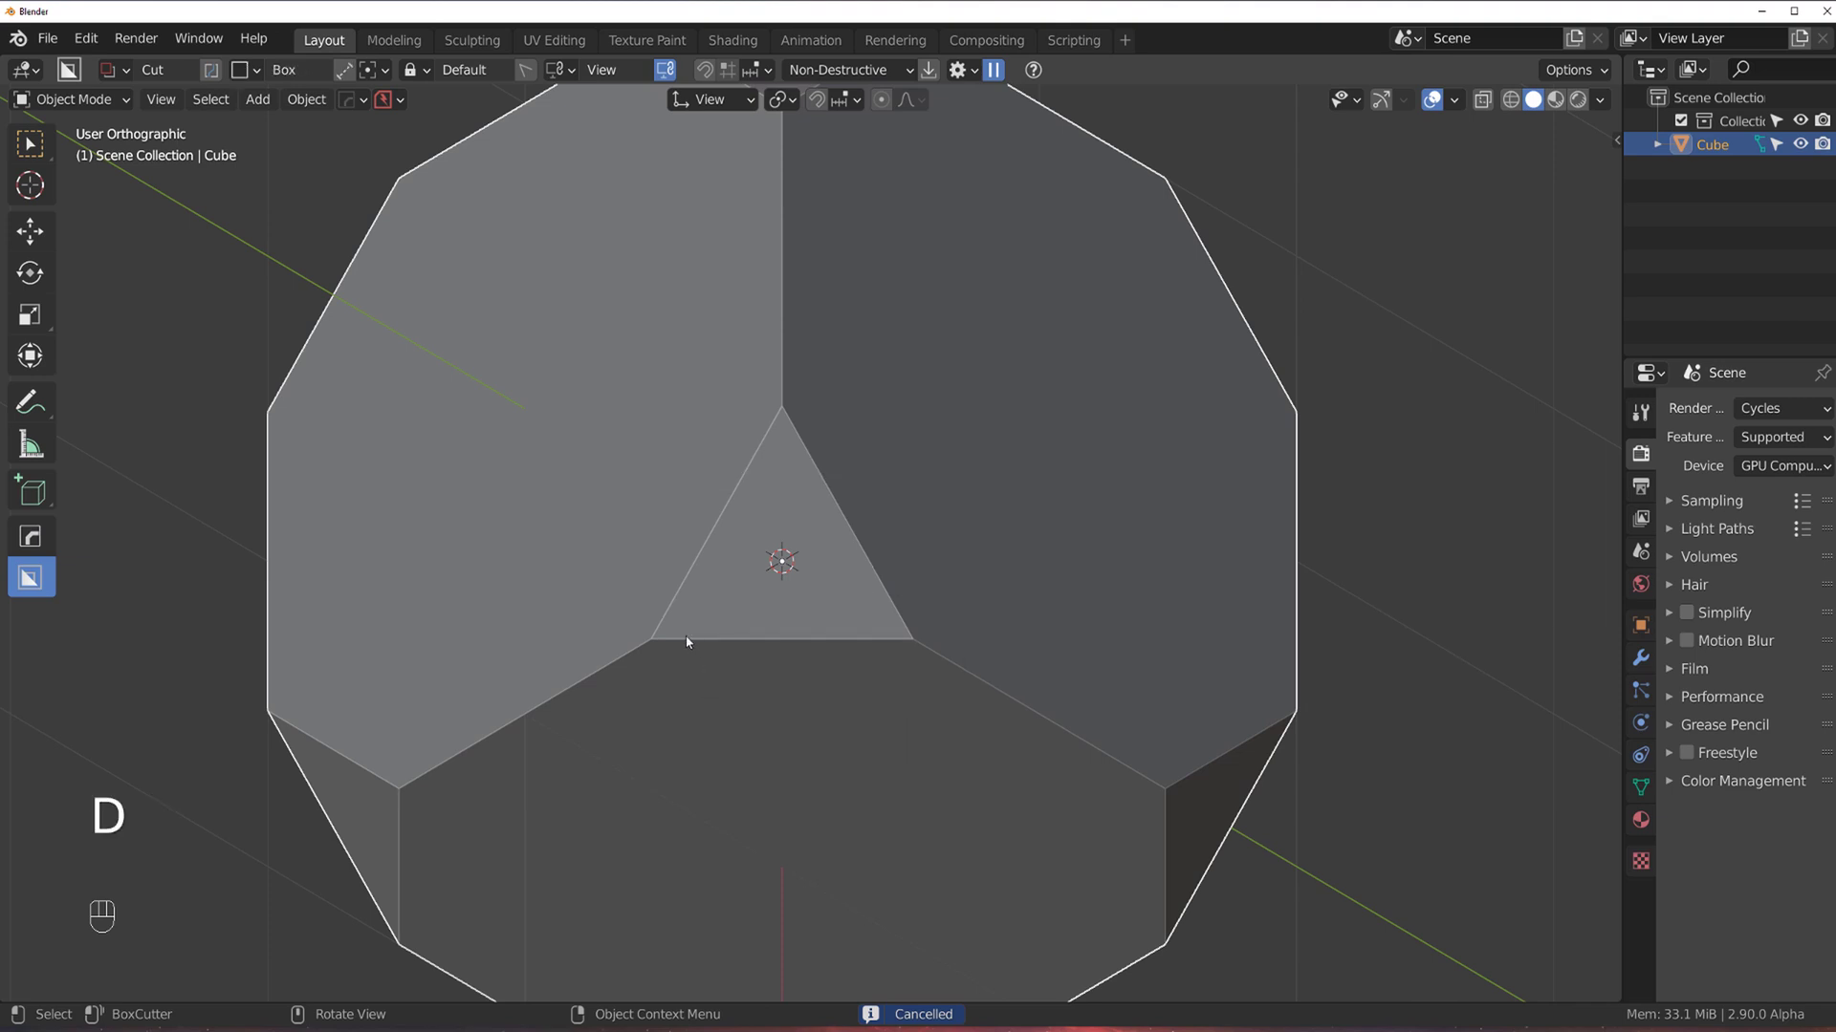
drag(692, 619, 782, 669)
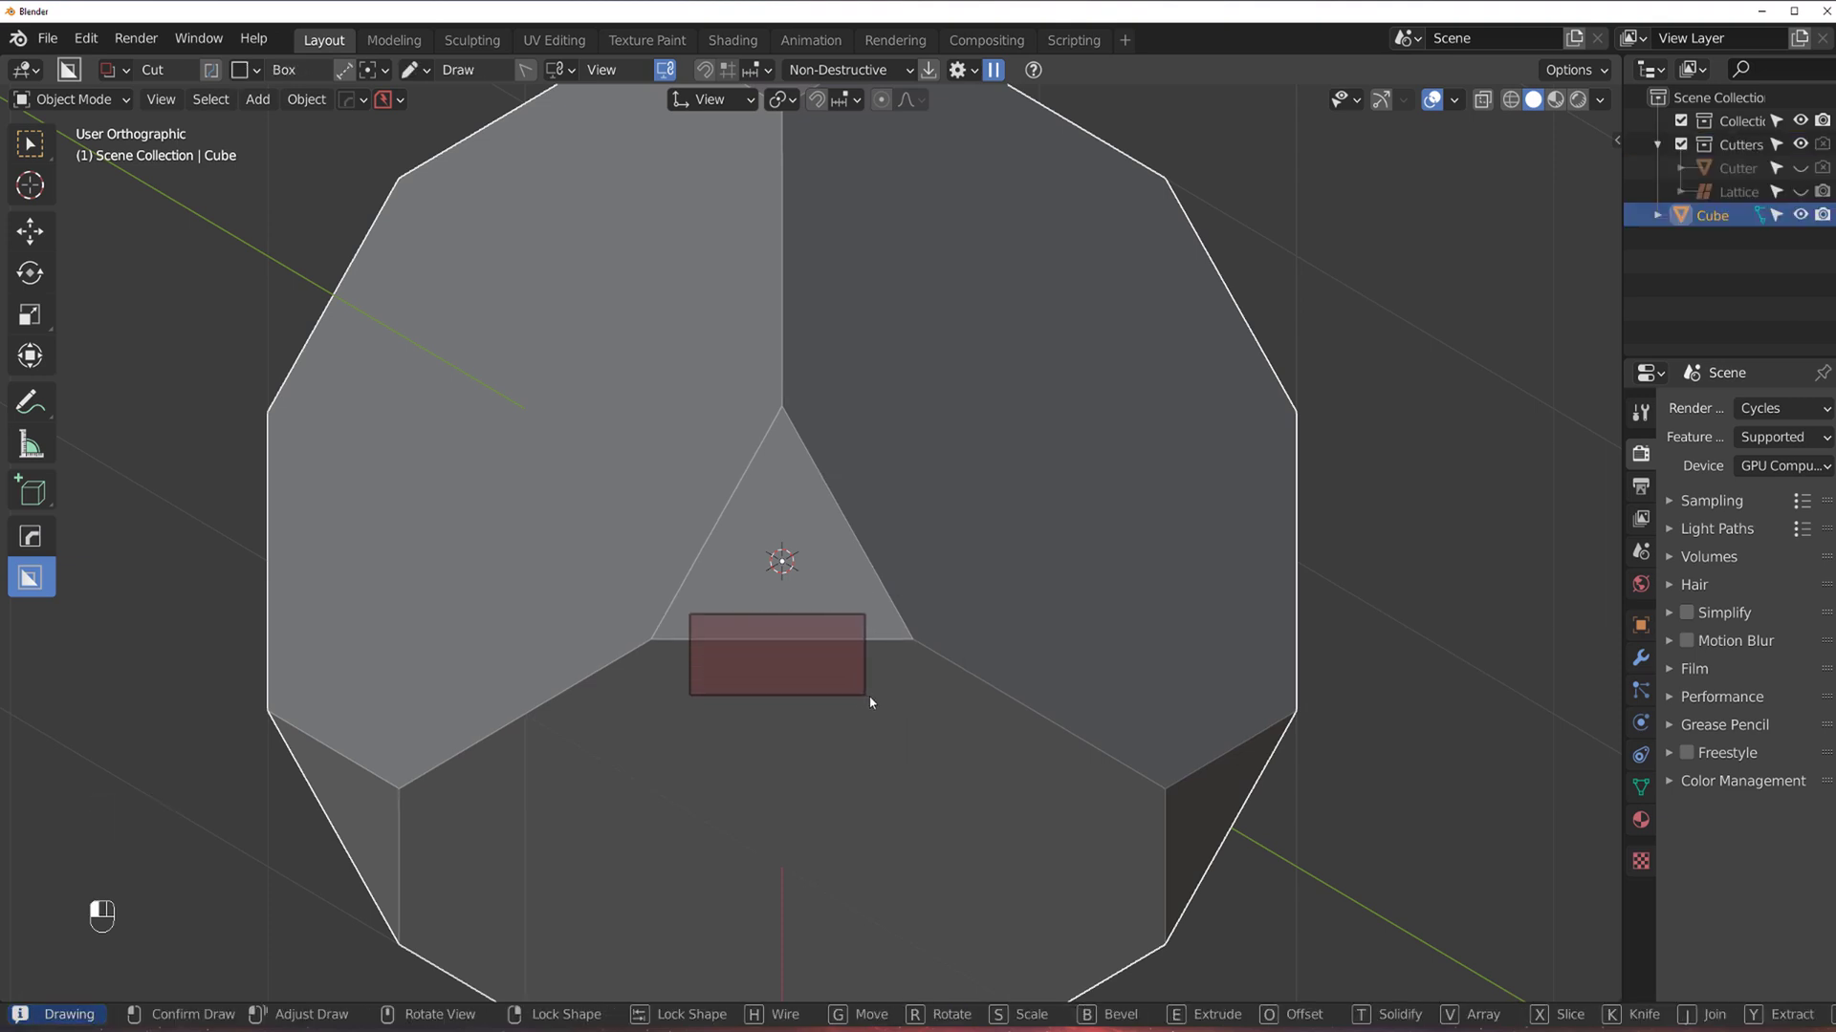
mouse_move(876, 675)
mouse_down()
mouse_move(873, 658)
mouse_move(878, 680)
mouse_up()
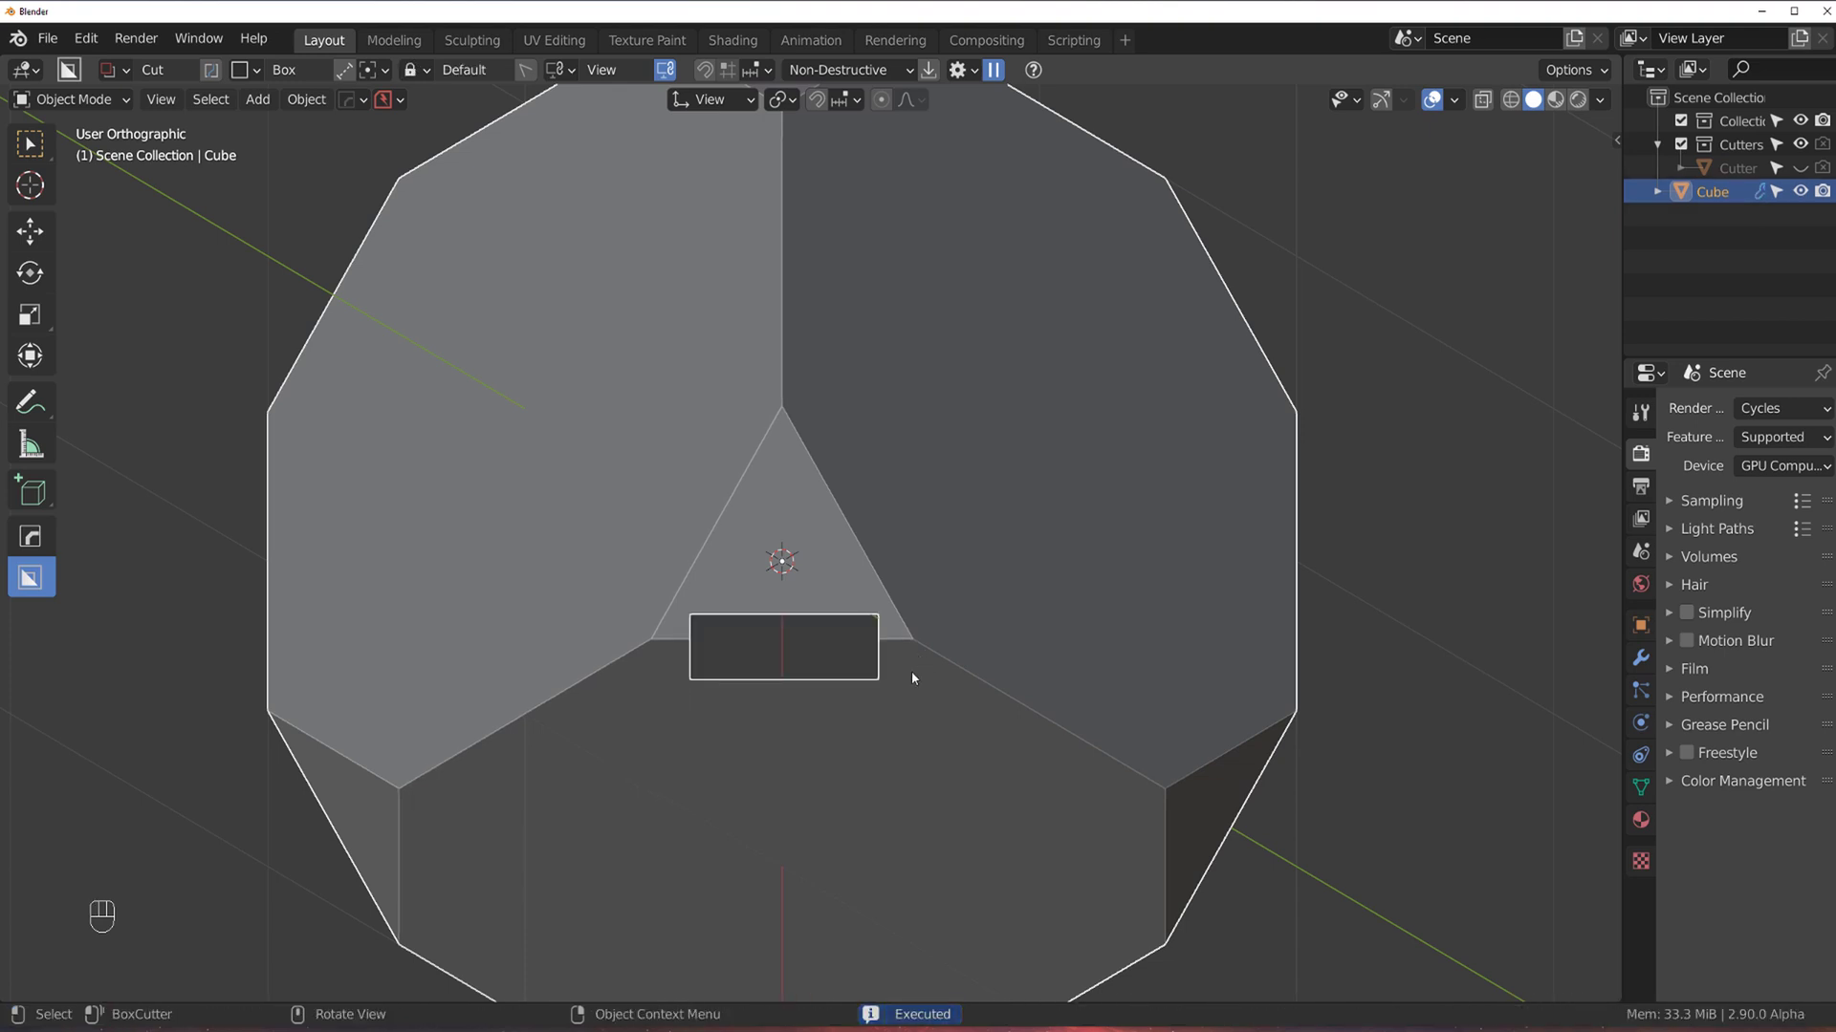
key(ctrl+z)
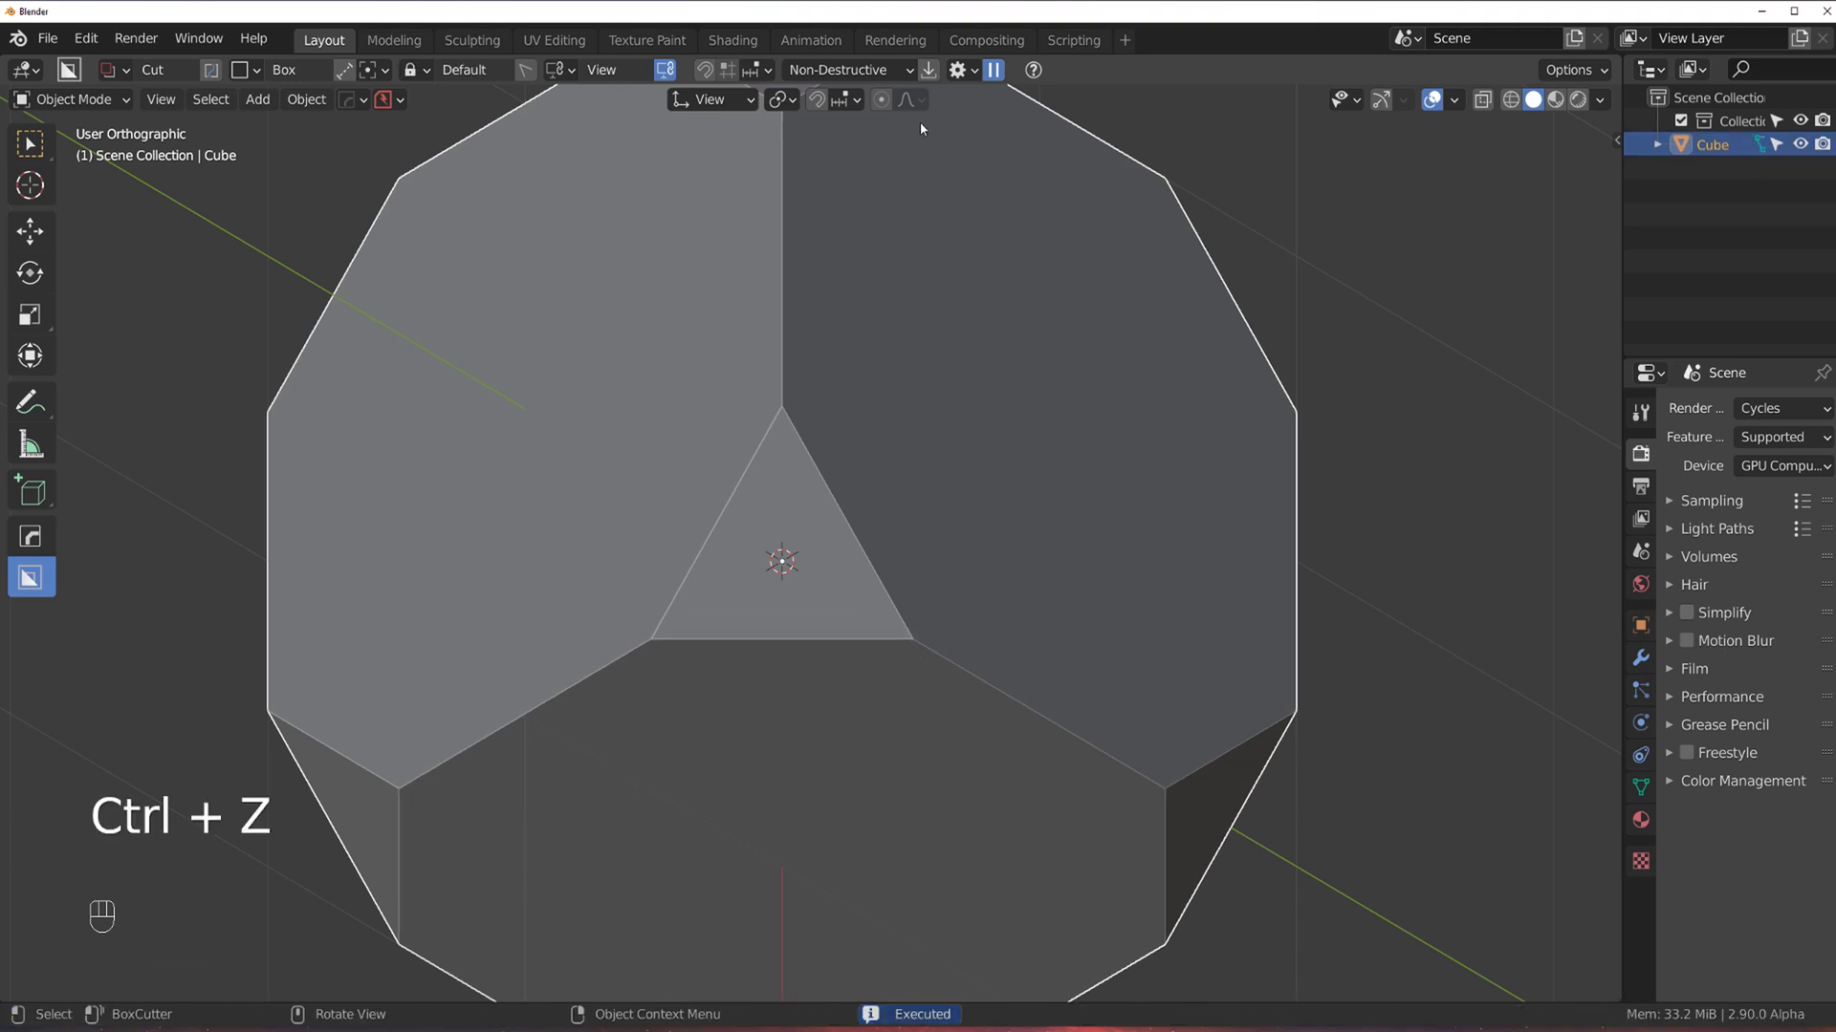
click(972, 72)
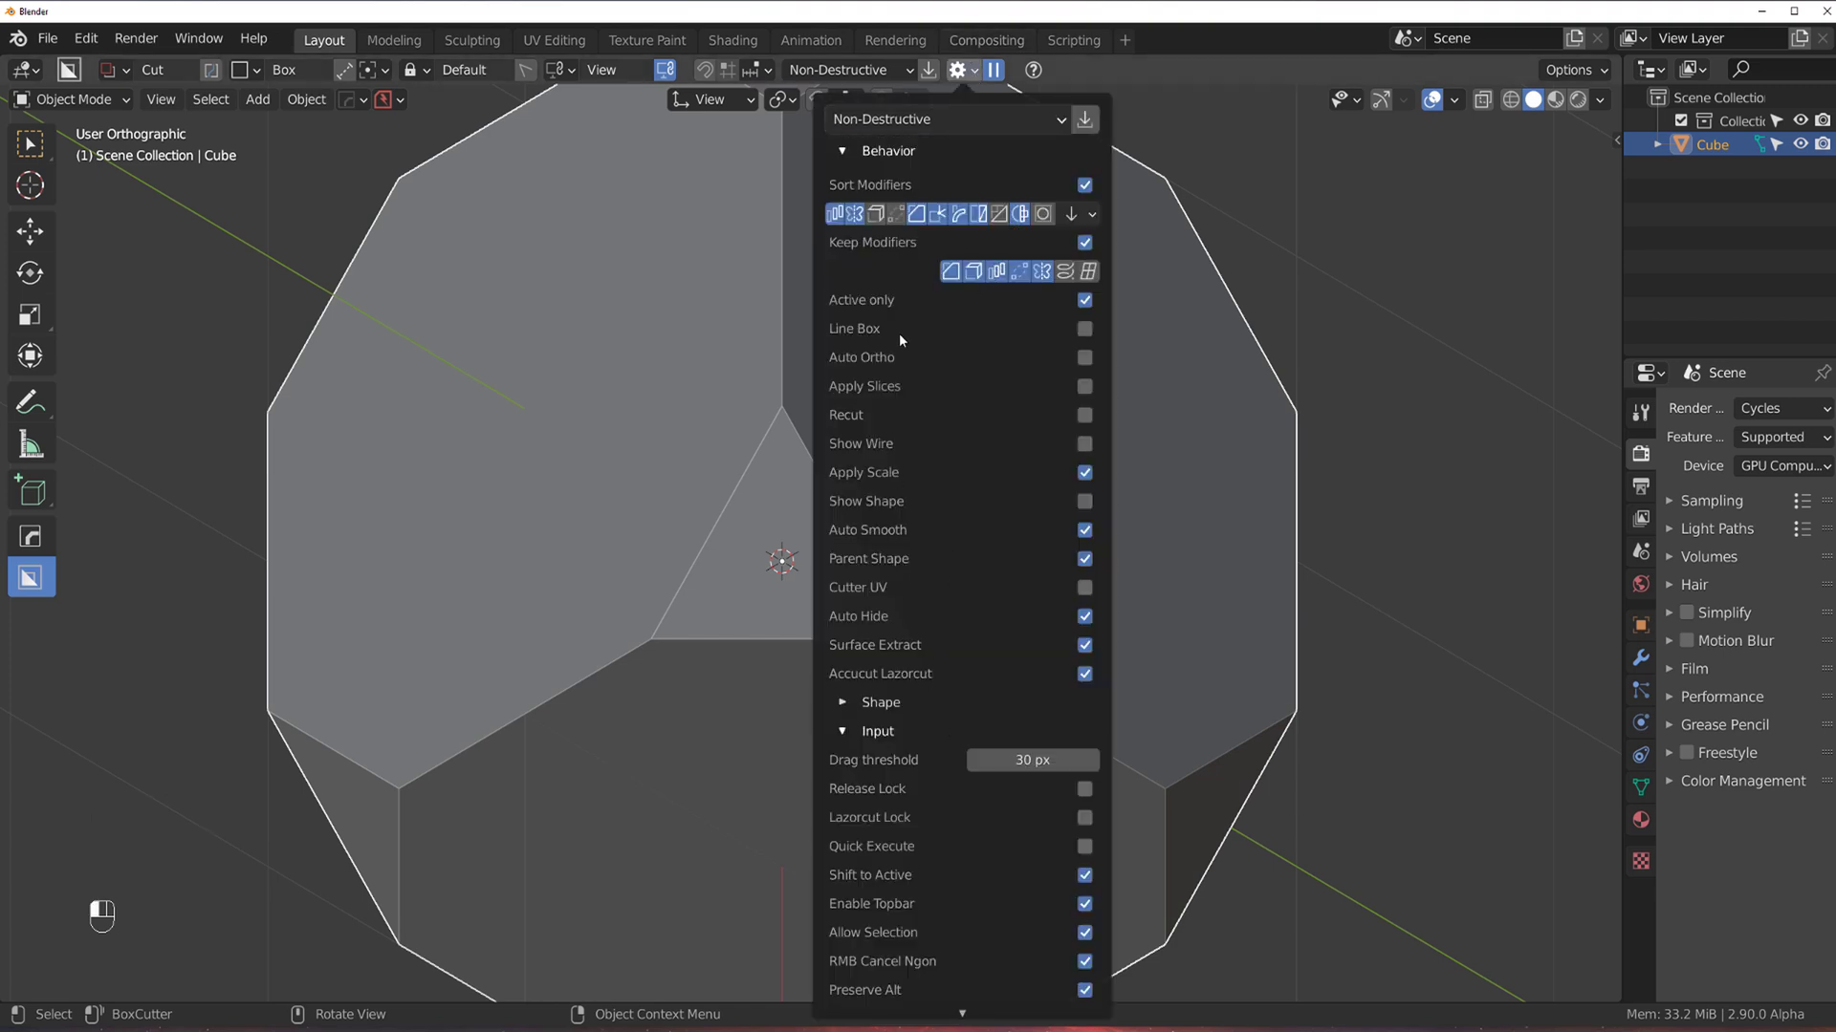
click(844, 705)
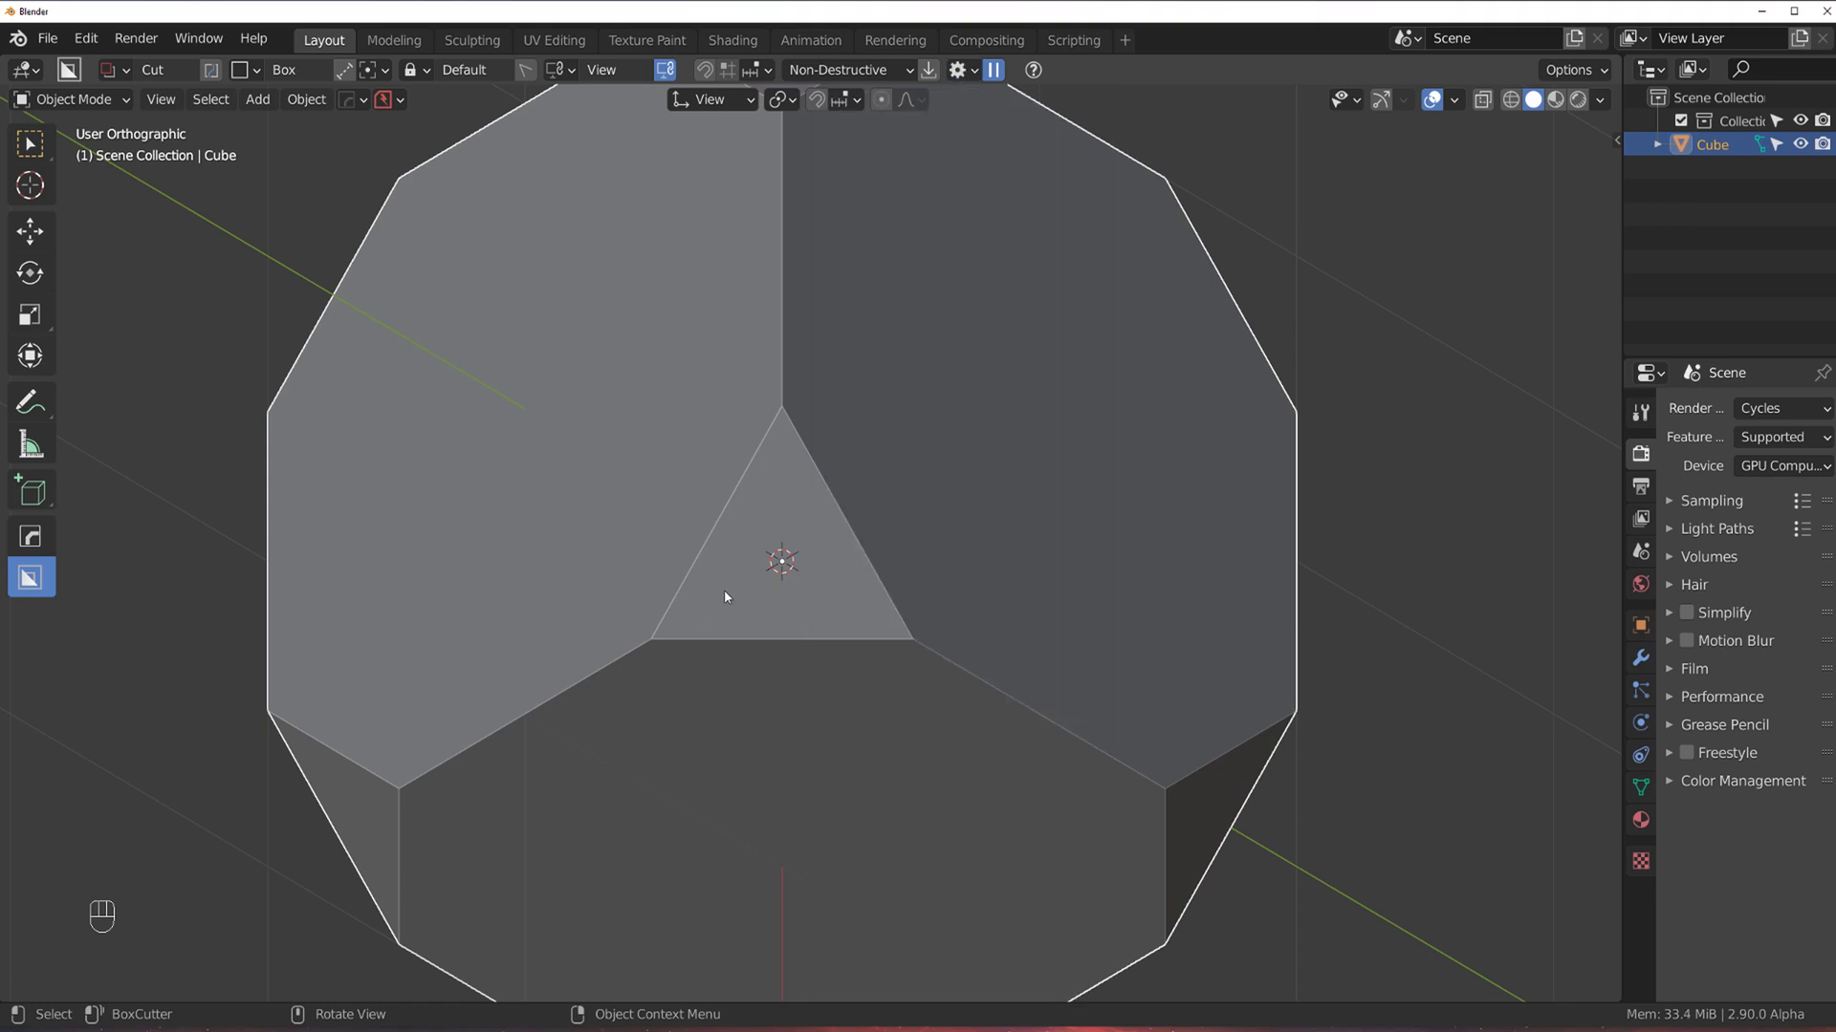
Cut a rectangular notch into the cube beside the triangular corner face
drag(708, 606, 862, 689)
middle_drag(898, 709, 1111, 469)
shift+middle_drag(890, 535, 660, 612)
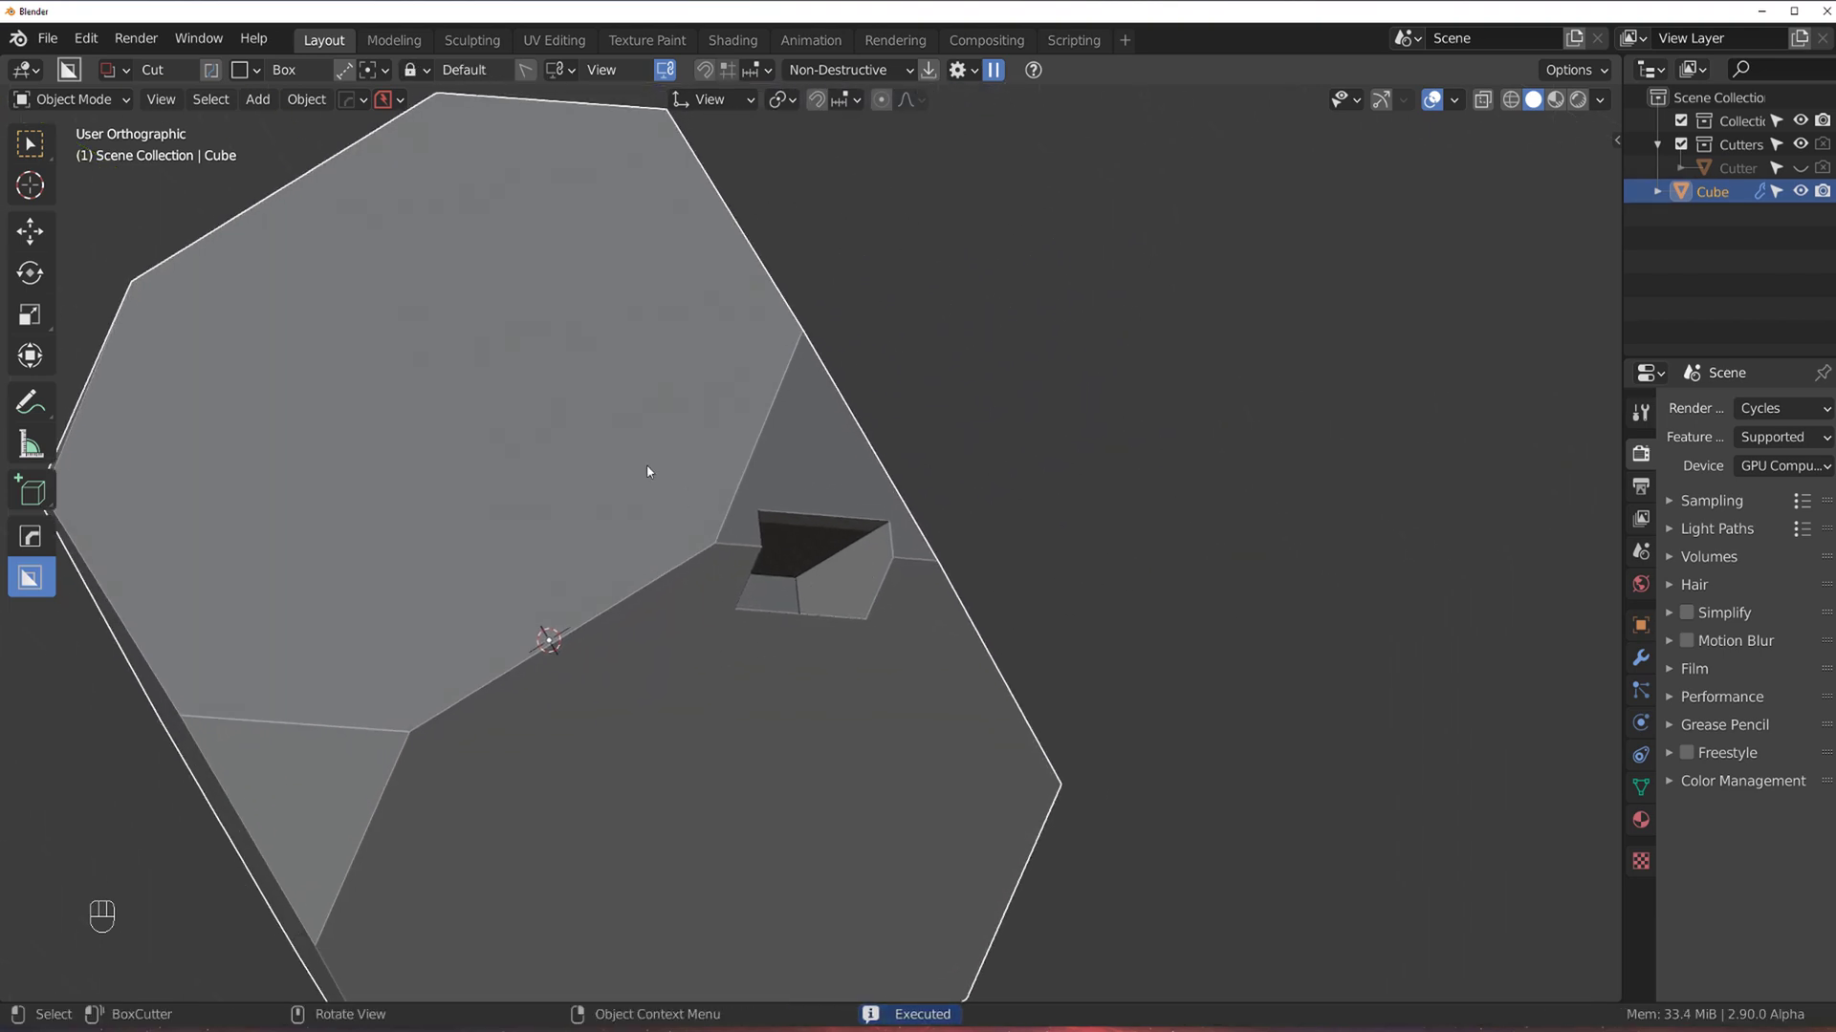
Undo an extra second notch and return the cube to Edit Mode
drag(607, 445, 774, 519)
middle_drag(821, 541, 578, 497)
key(ctrl)
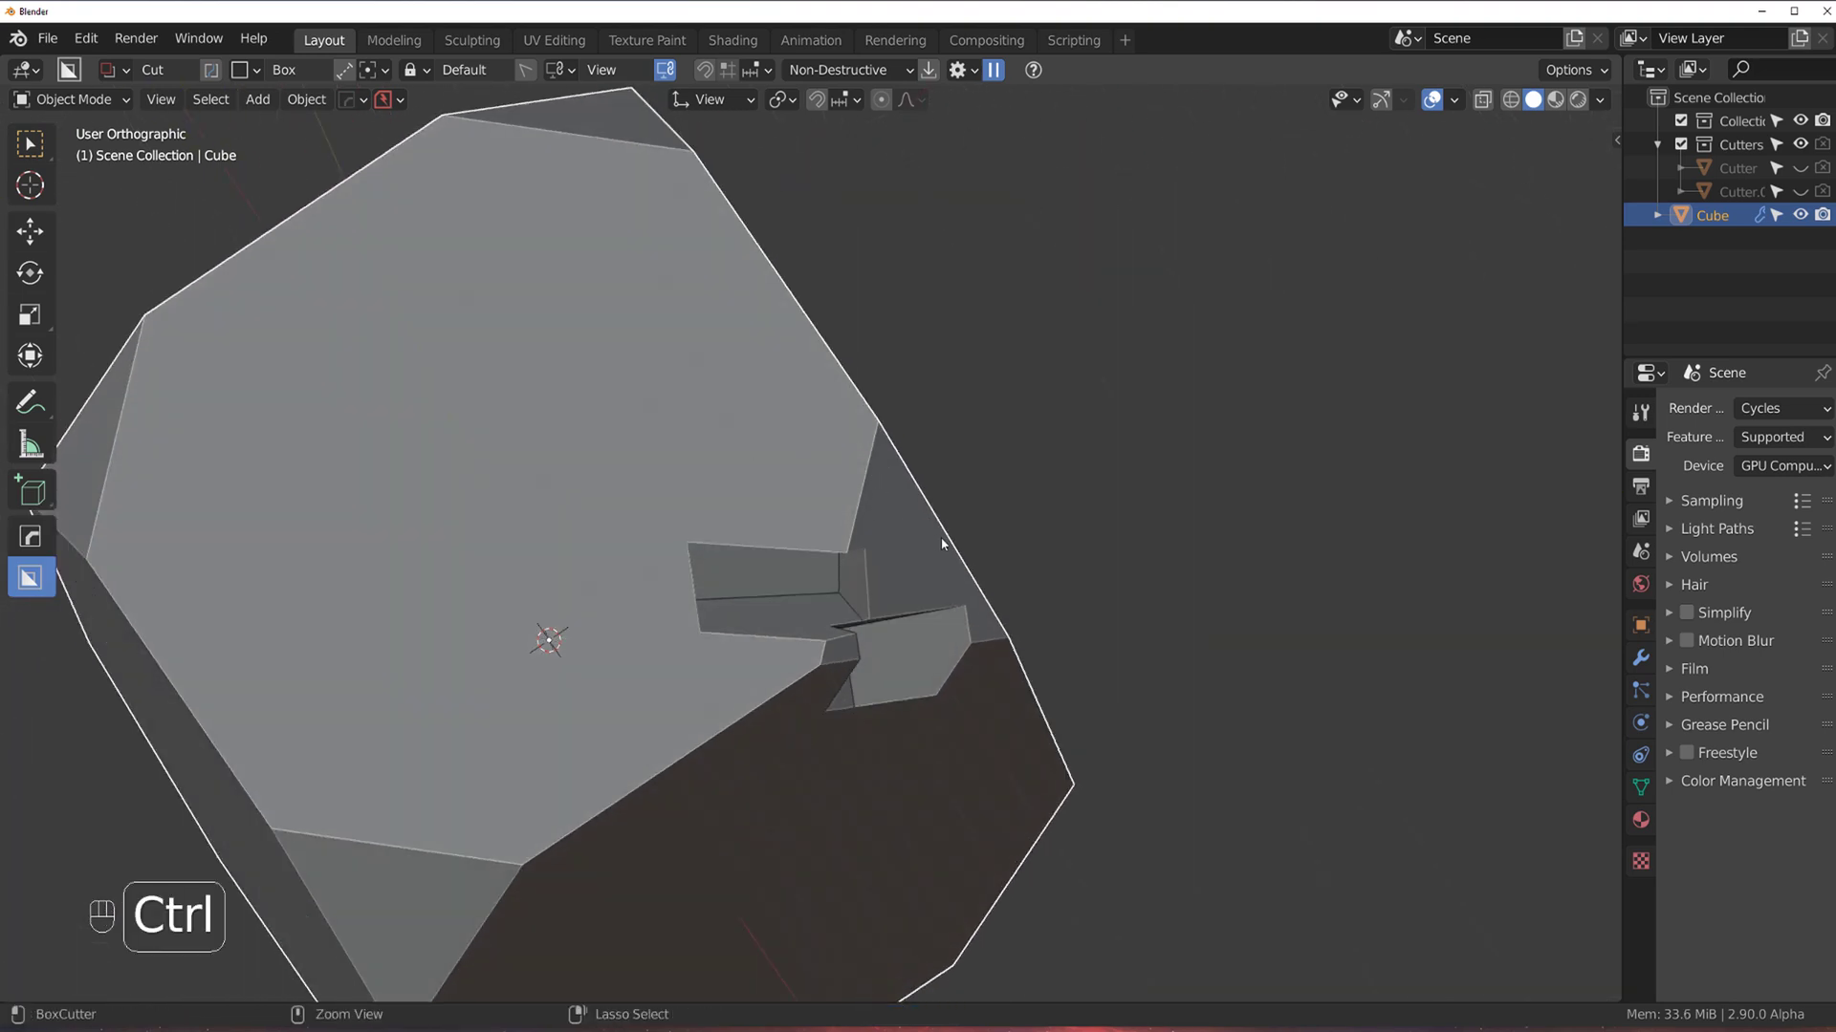
key(ctrl+z)
middle_drag(966, 545, 961, 434)
key(Tab)
key(shift)
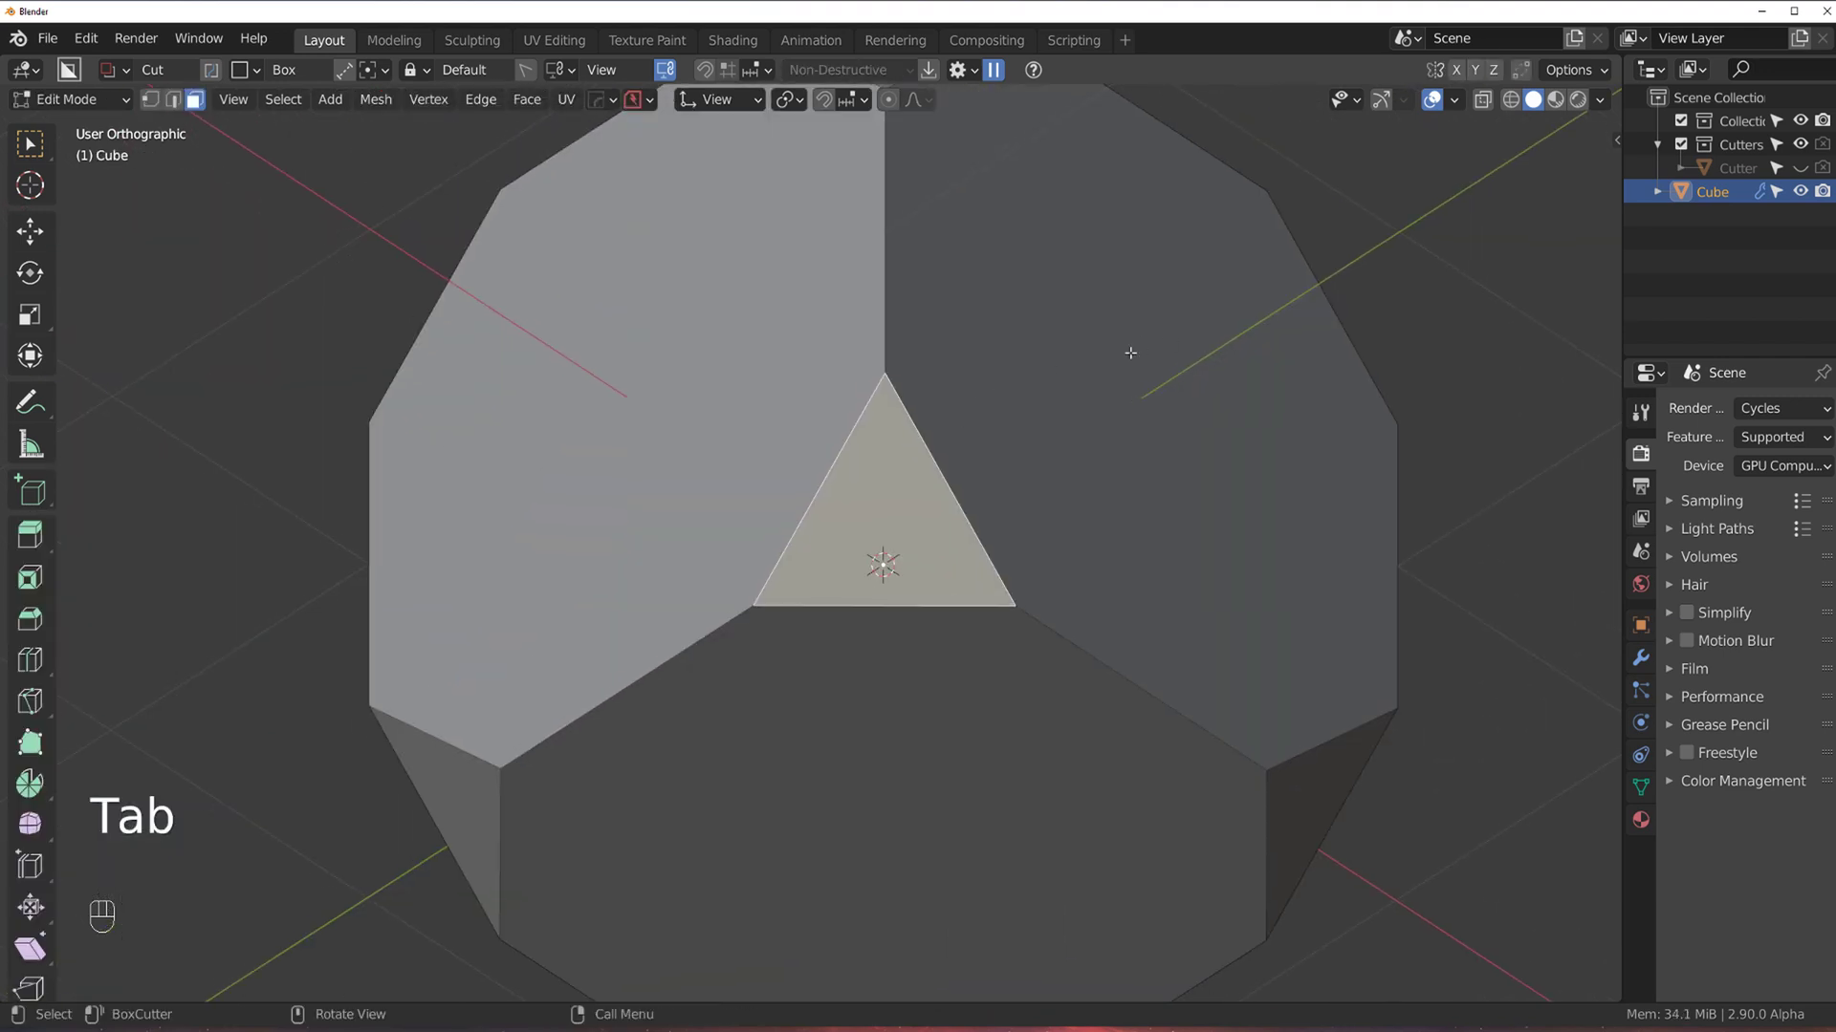
Align the view square onto the triangular face with Ctrl+Q and return to Object Mode
key(ctrl+q)
shift+scroll(972, 419, down, 1)
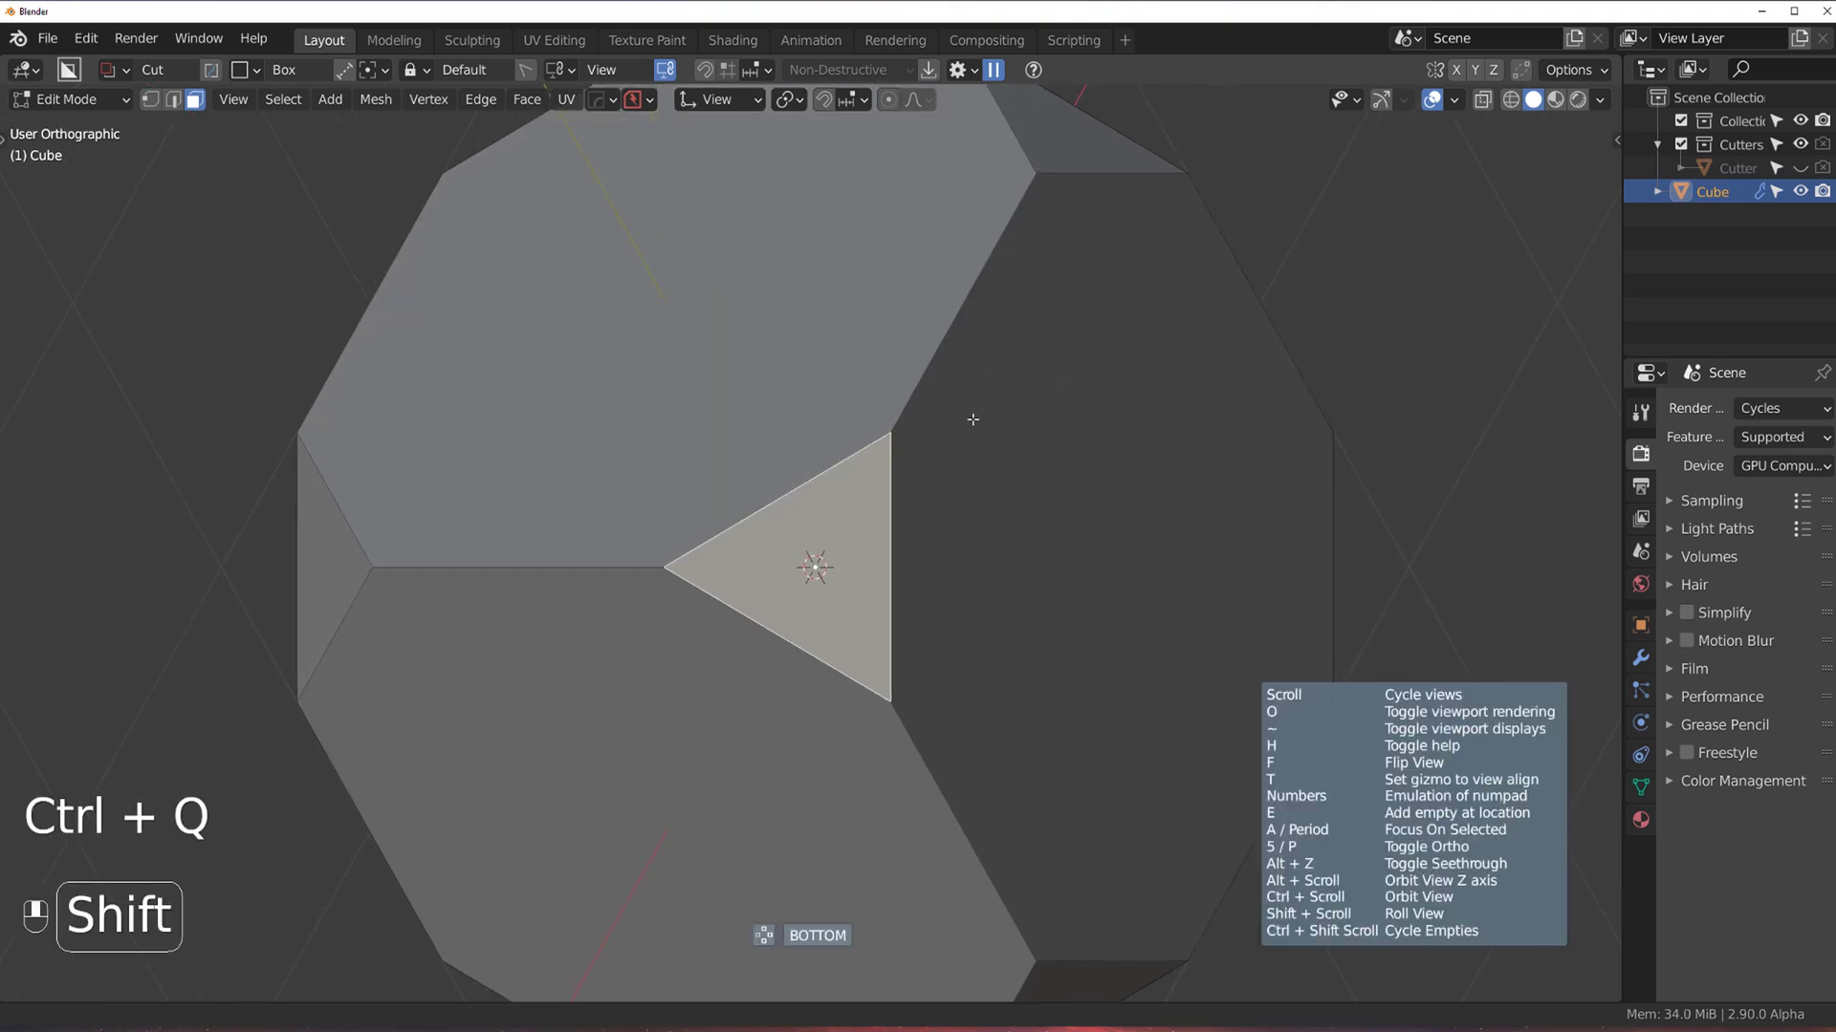
ctrl+scroll(972, 419, down, 4)
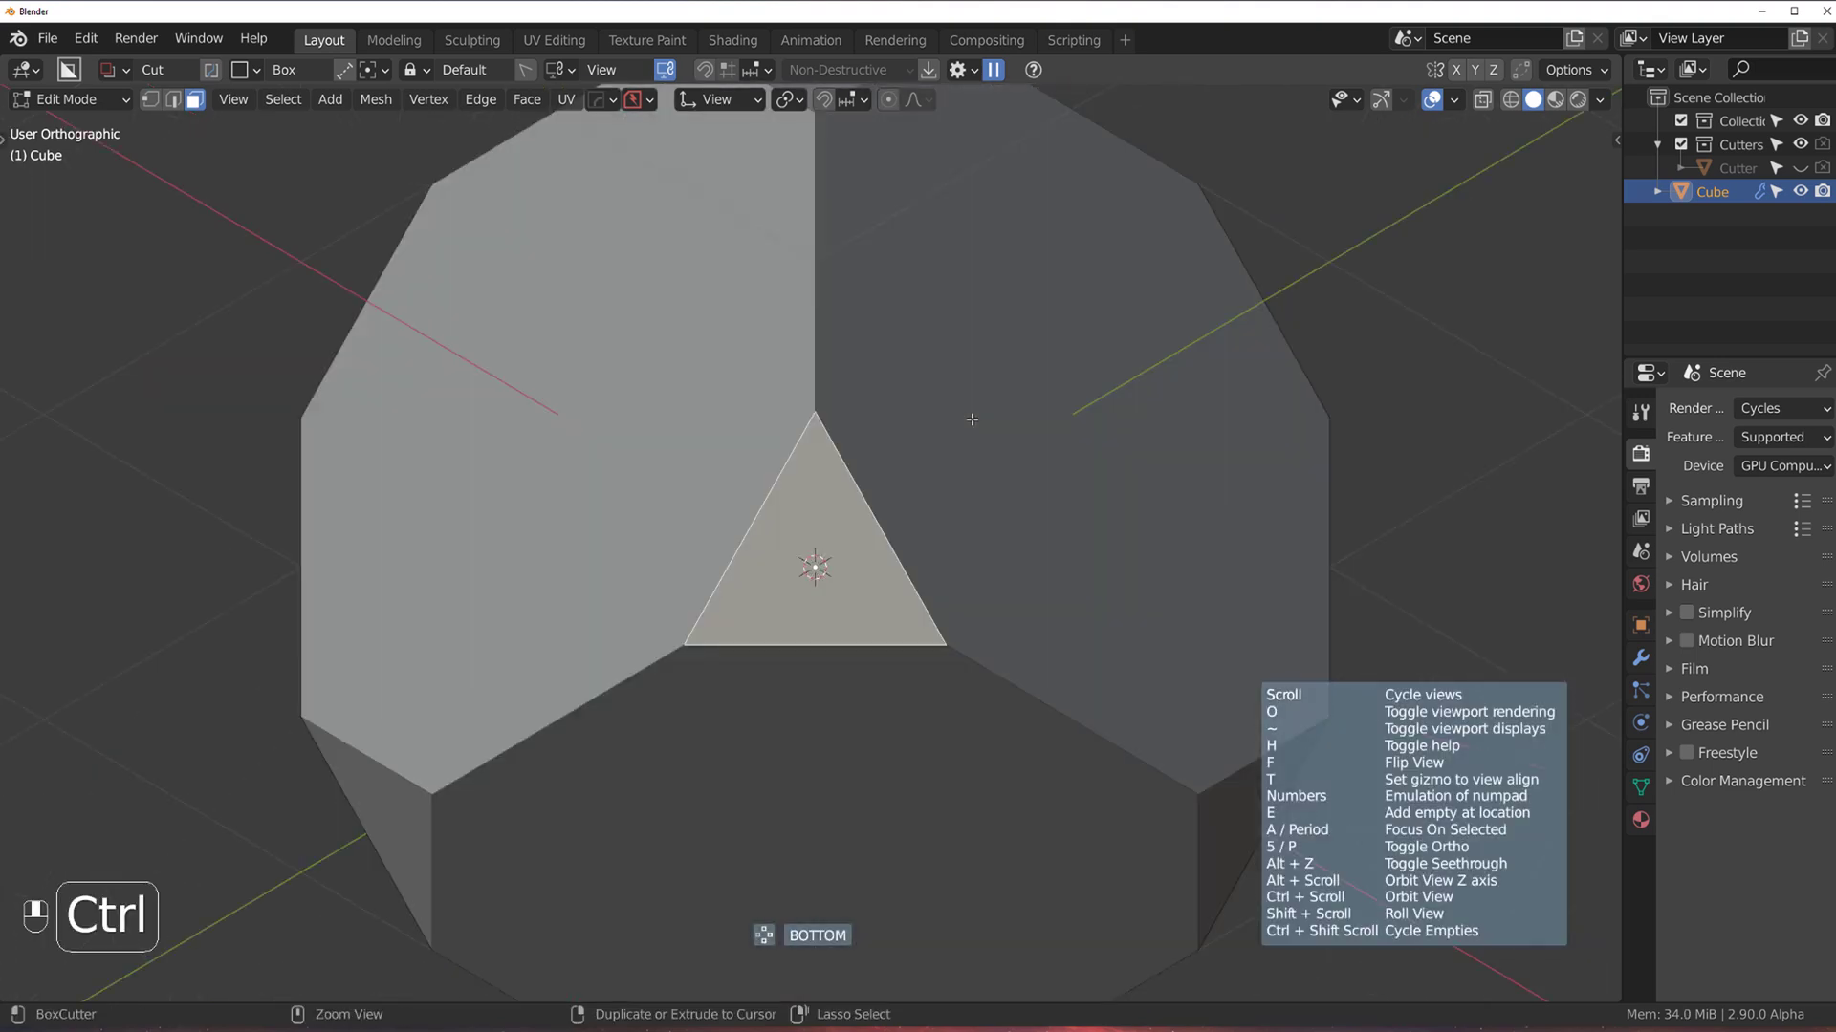
key(Tab)
scroll(941, 467, up, 2)
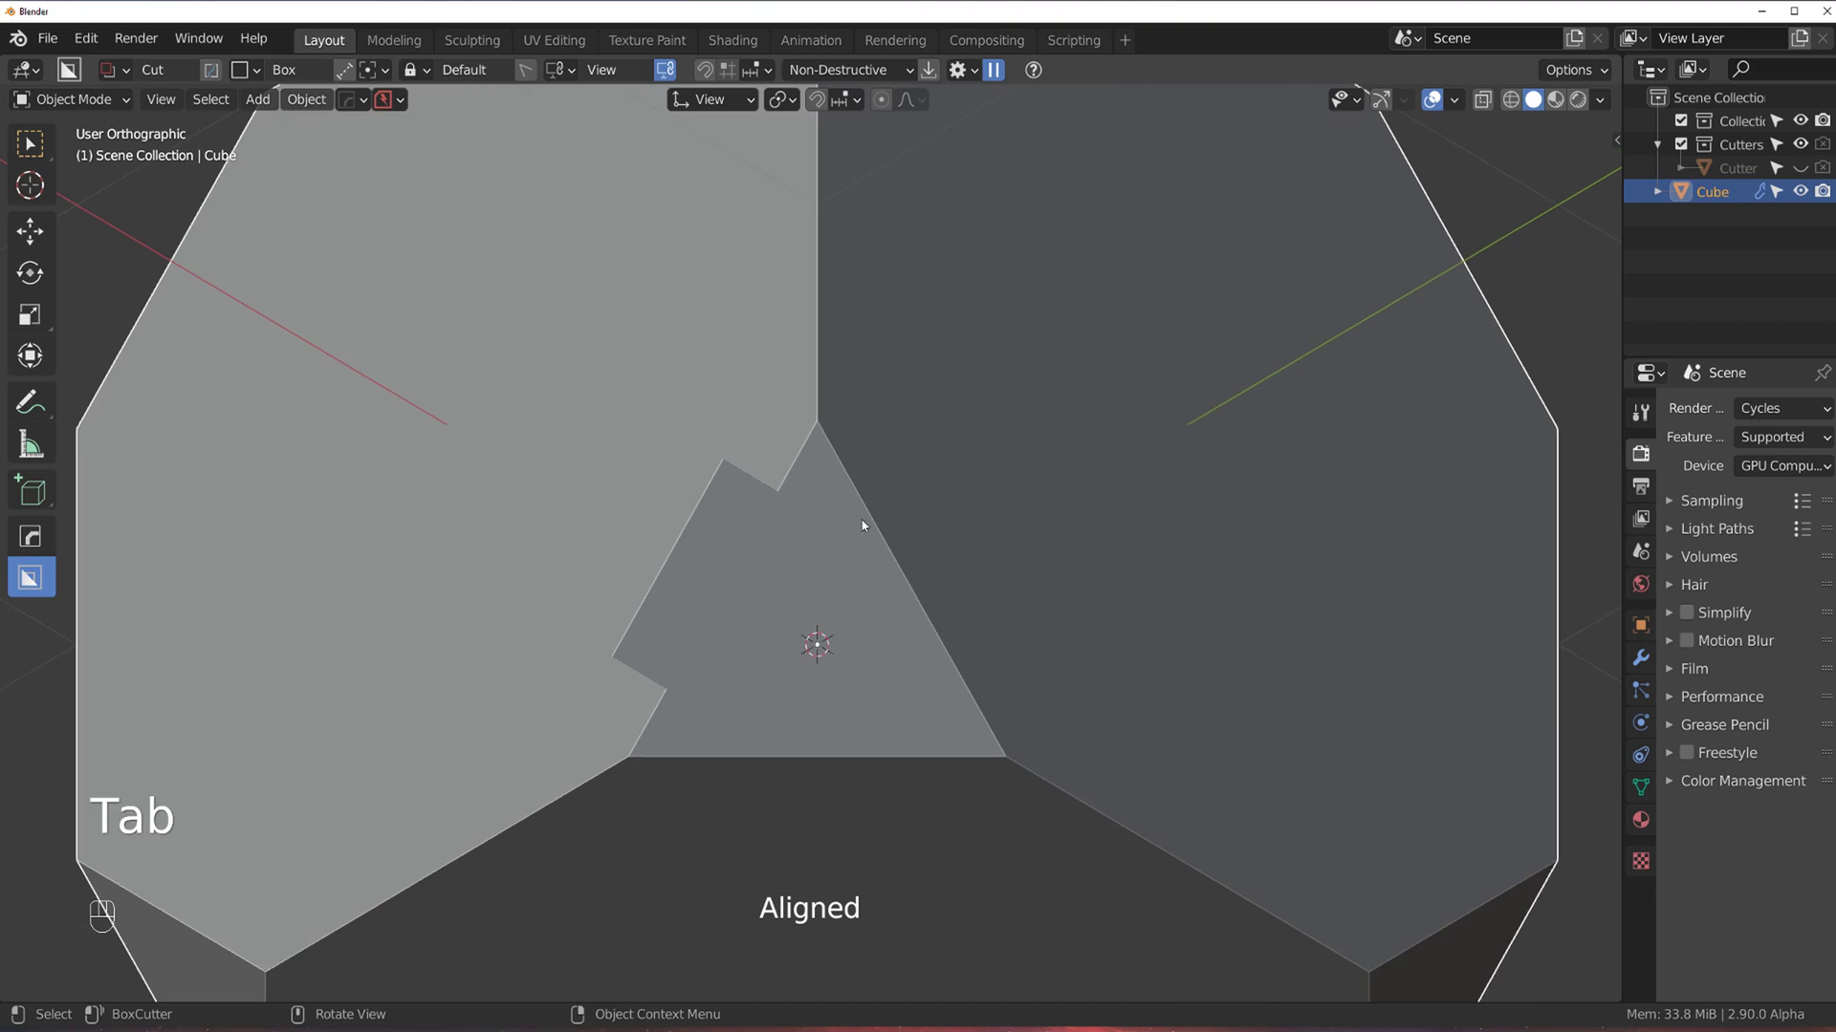
Make the notch's Cutter object active using HardOps Bool Scroll
key(q)
click(833, 595)
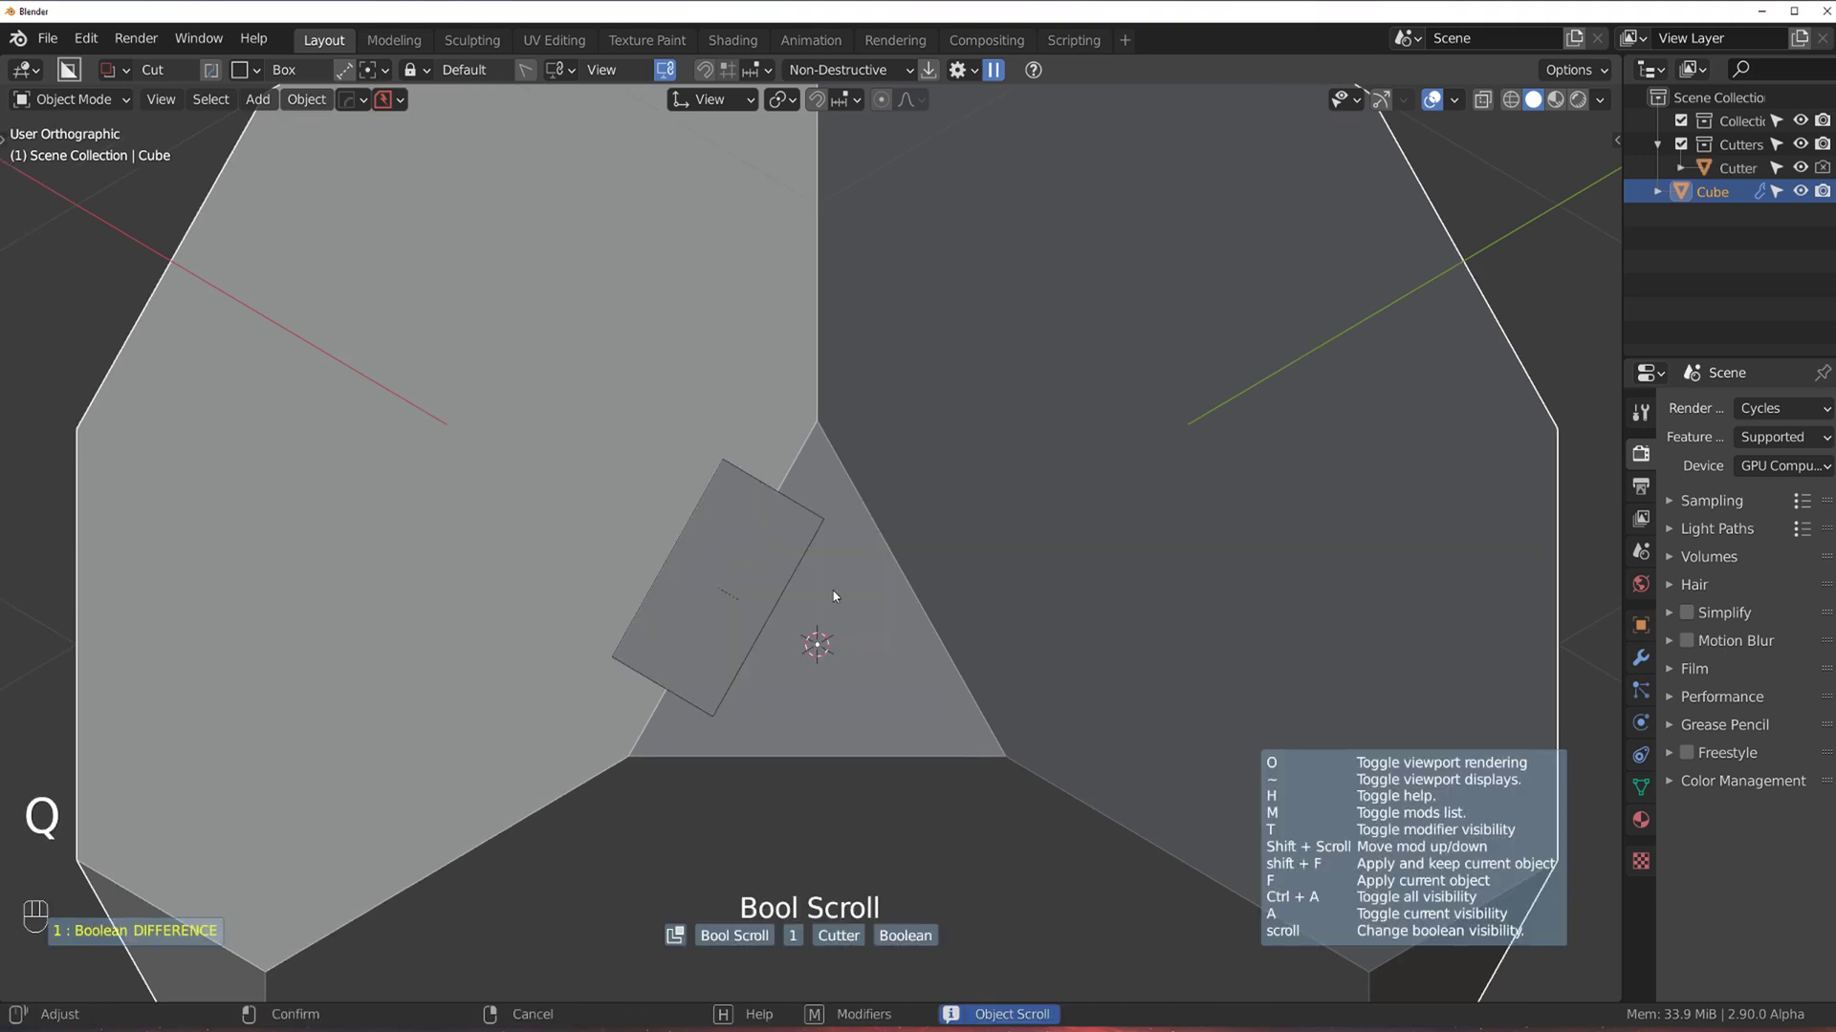
click(834, 596)
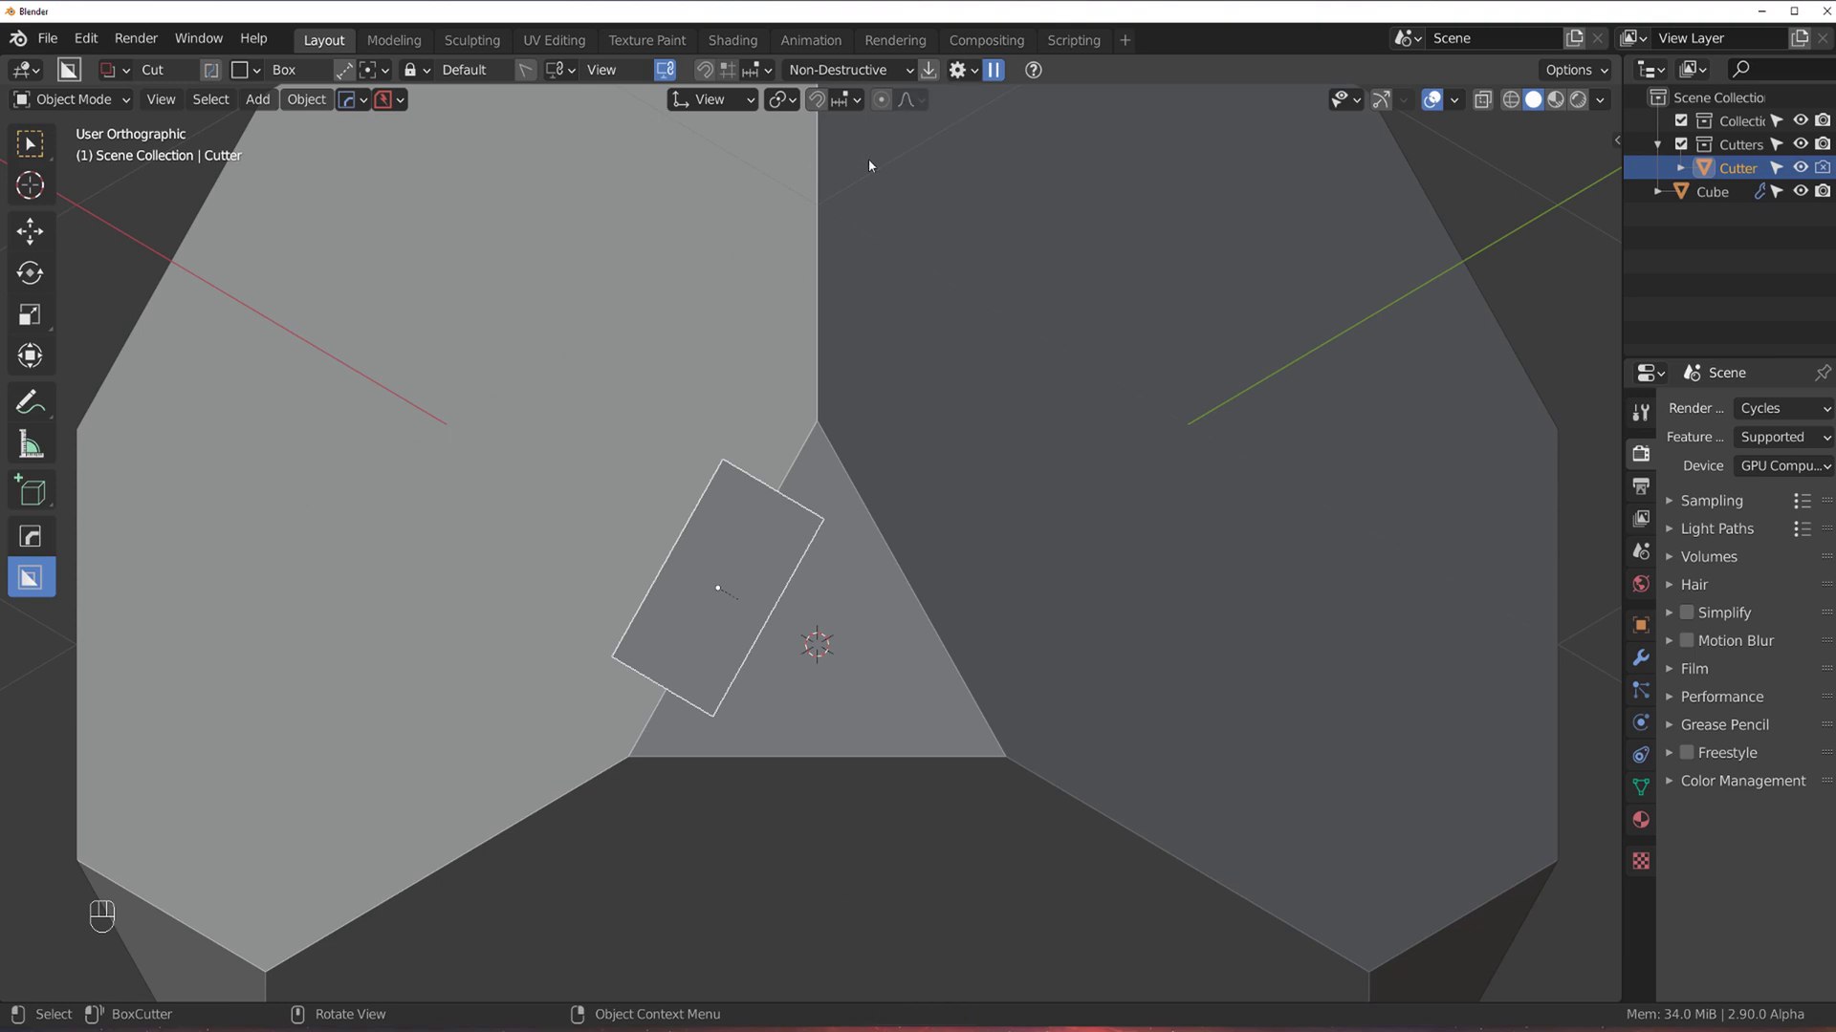
Set the pivot point to 3D Cursor and select all Cutter geometry in Edit Mode
click(777, 99)
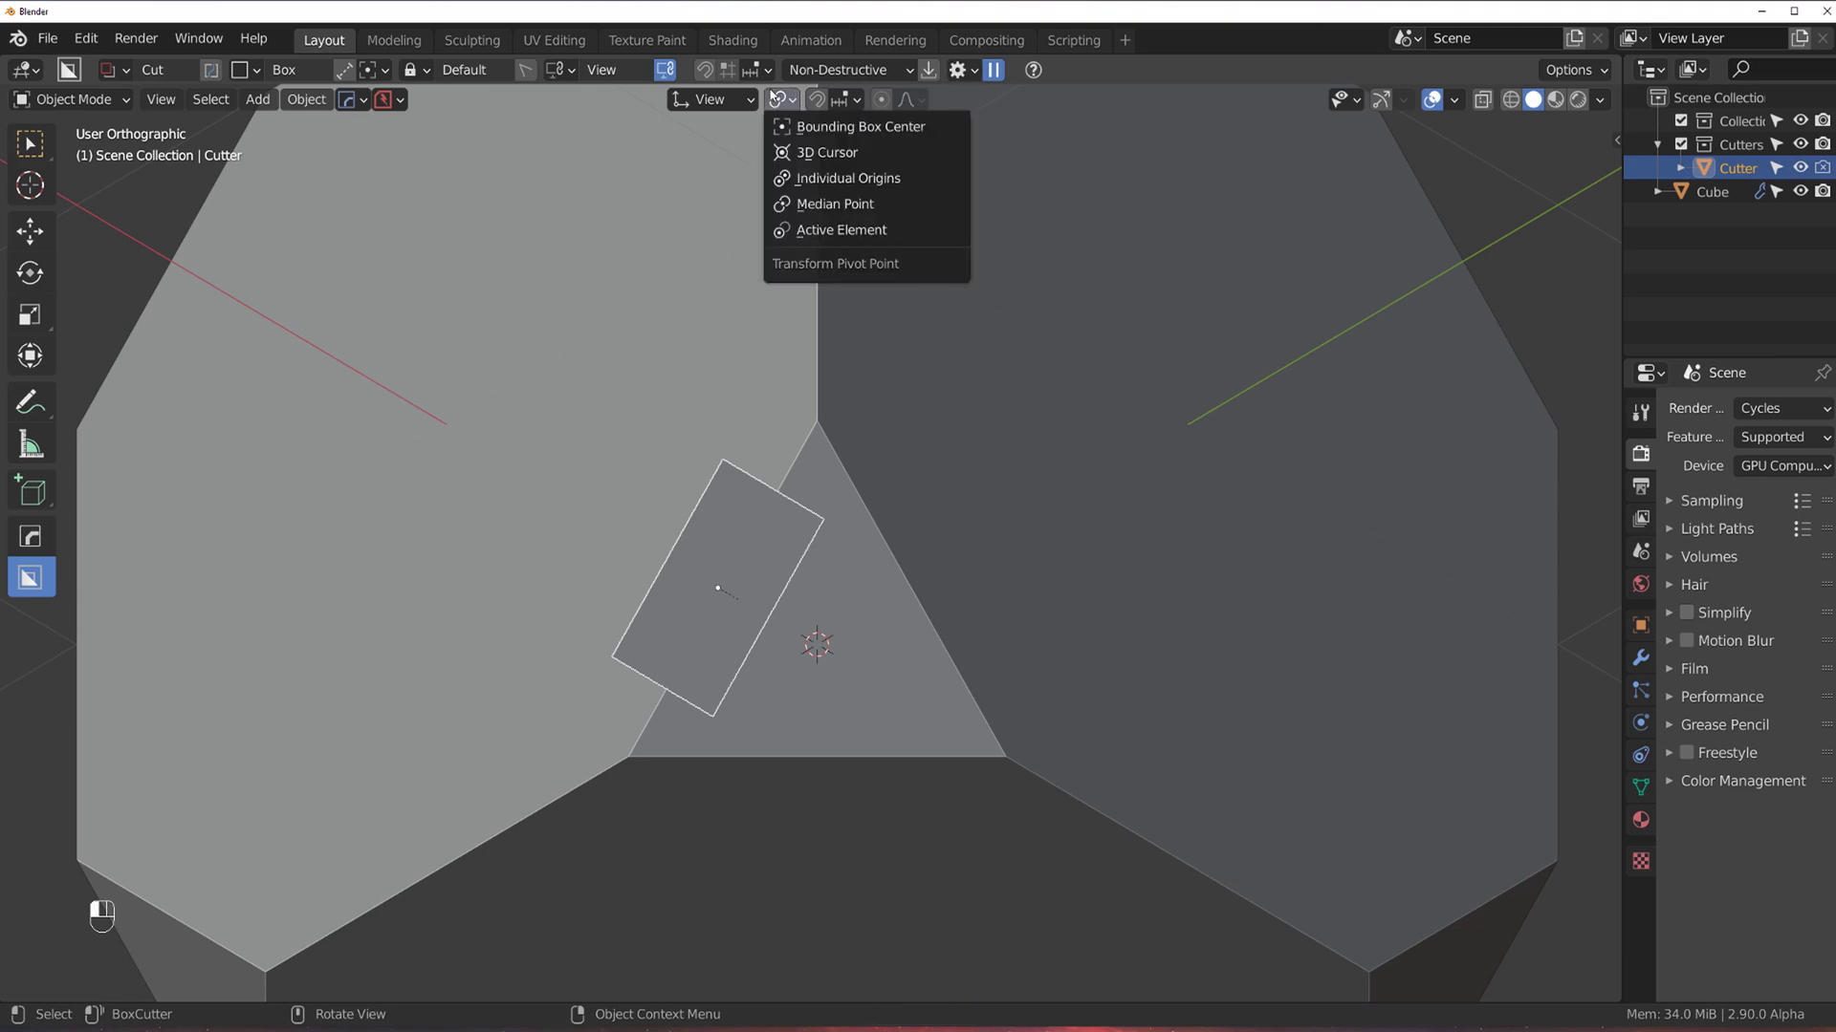
click(827, 153)
key(Tab)
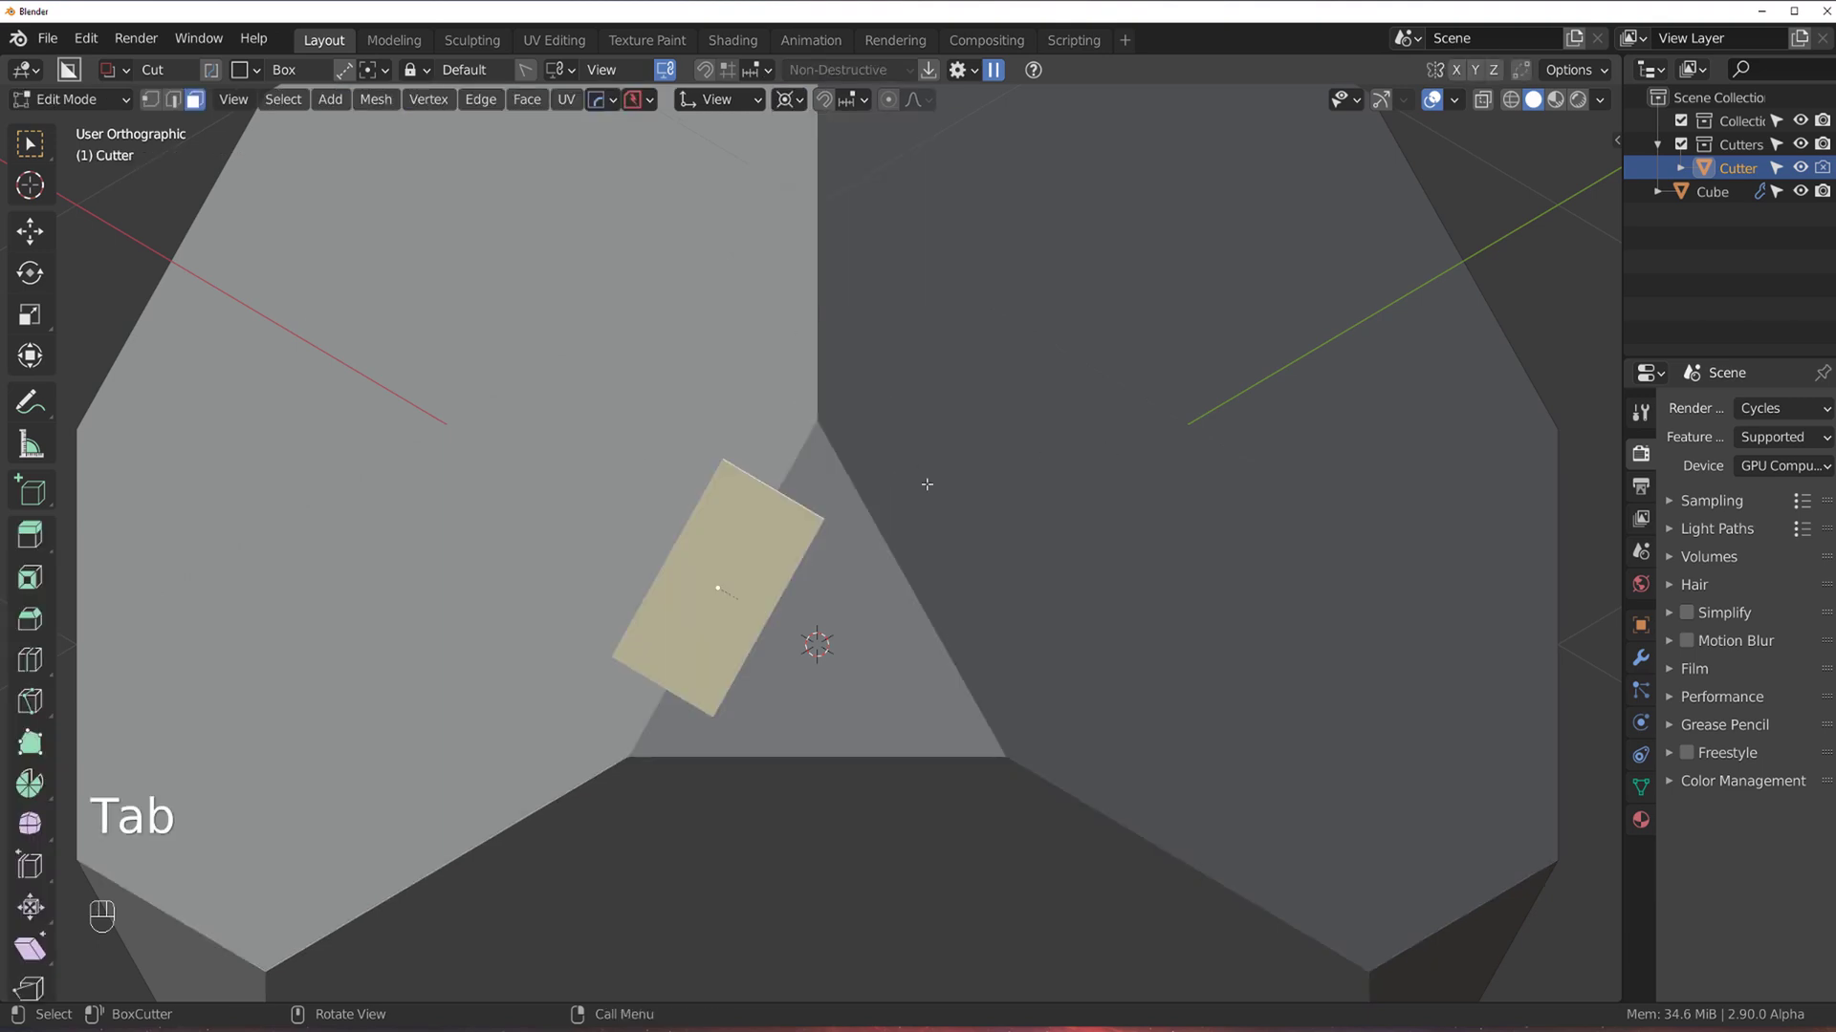
key(a)
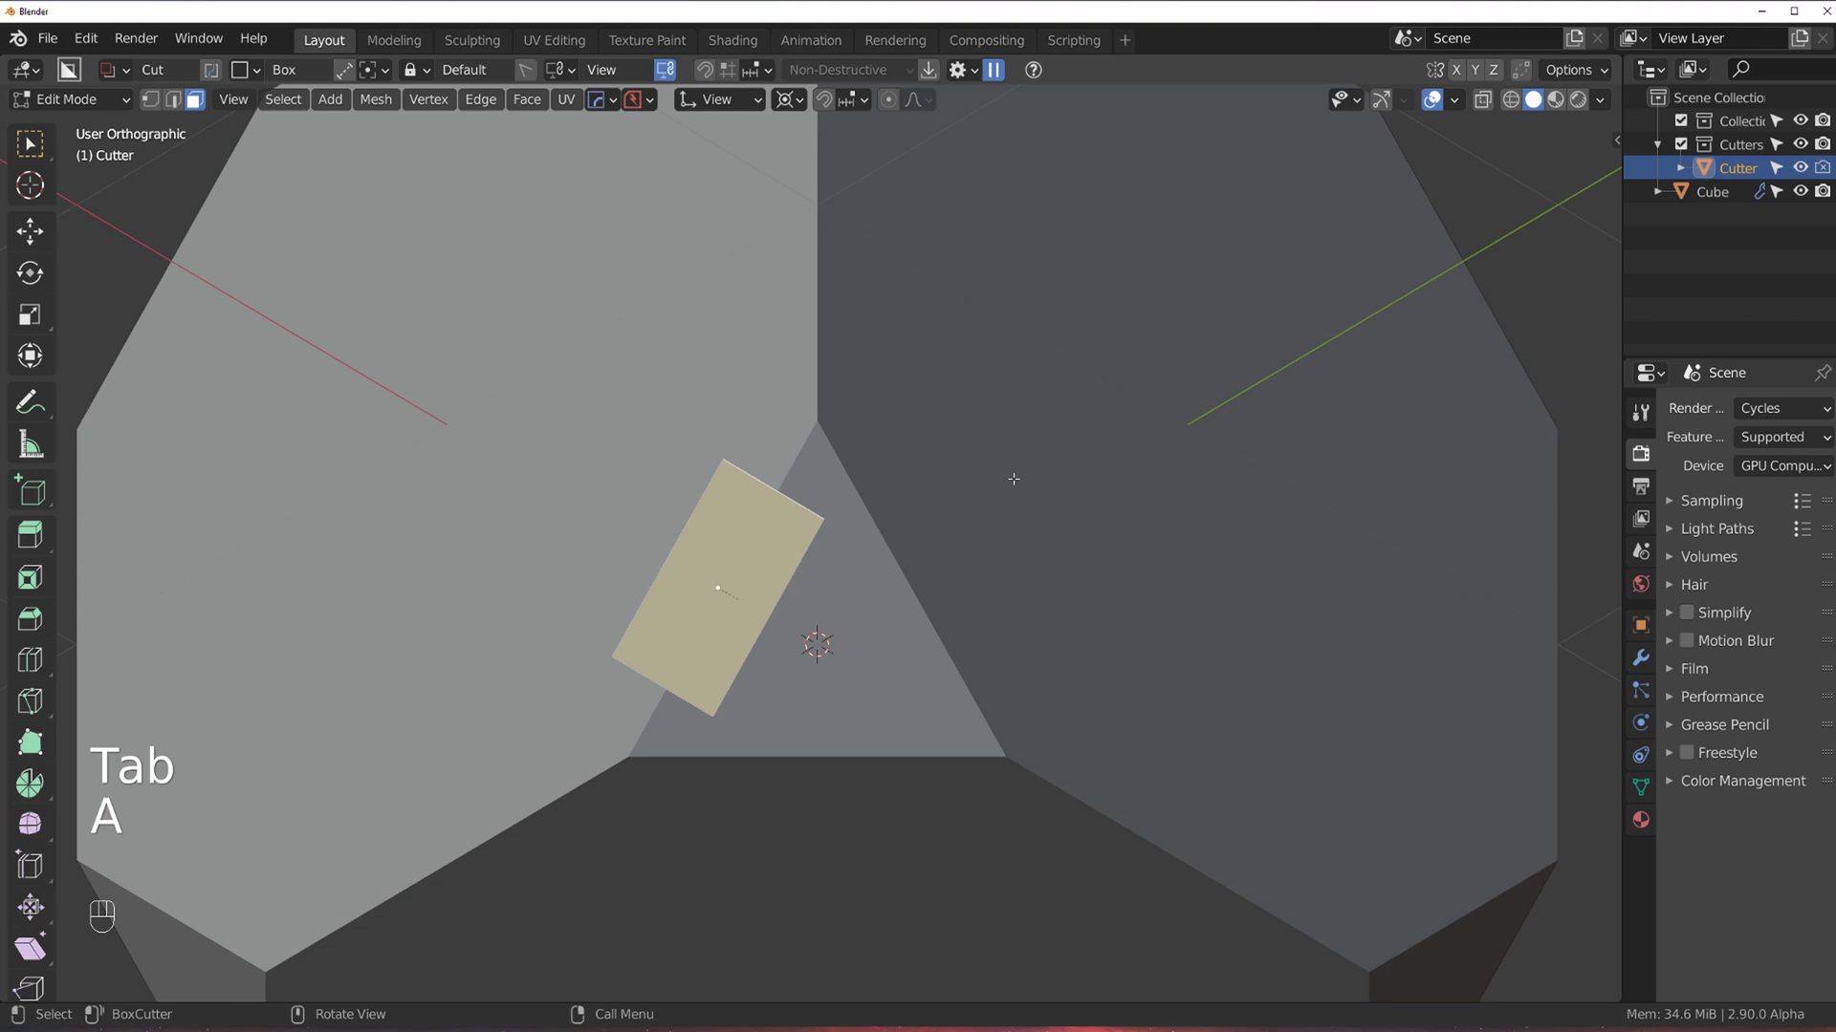
Duplicate the cutter rectangle rotated 240° around the 3D cursor
key(shift+d)
key(r)
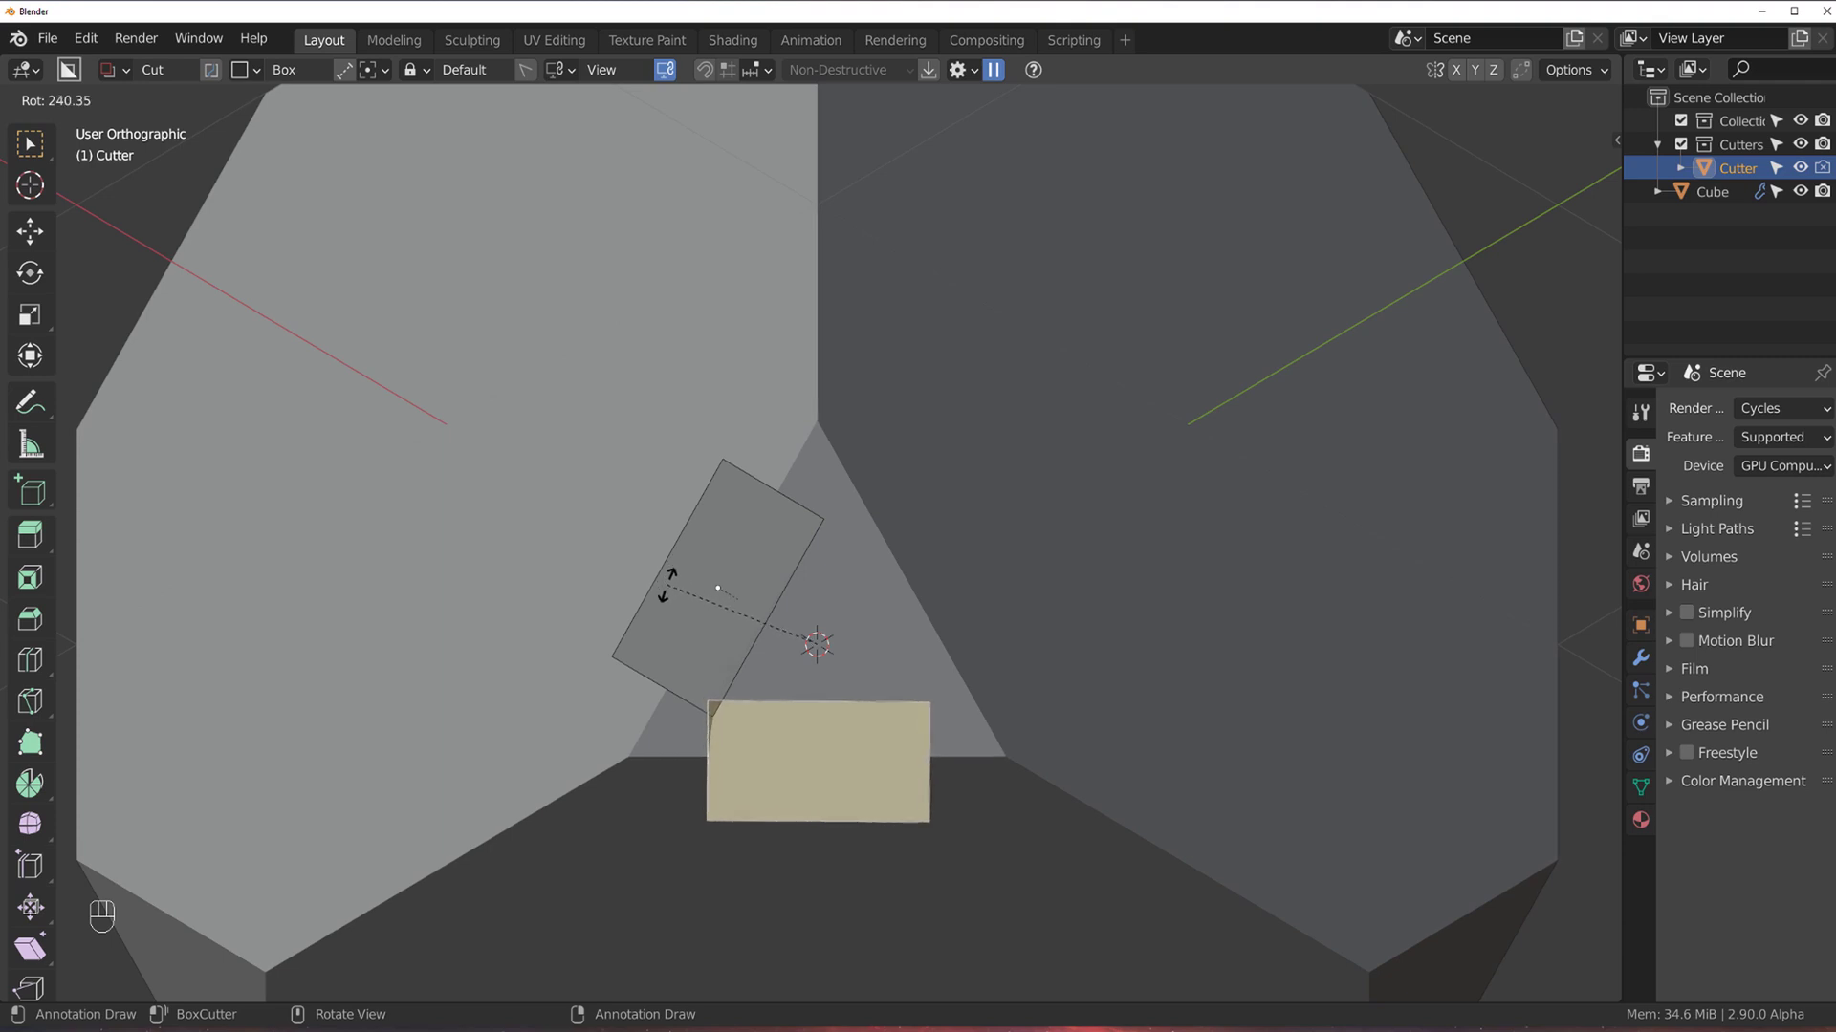
key(ctrl)
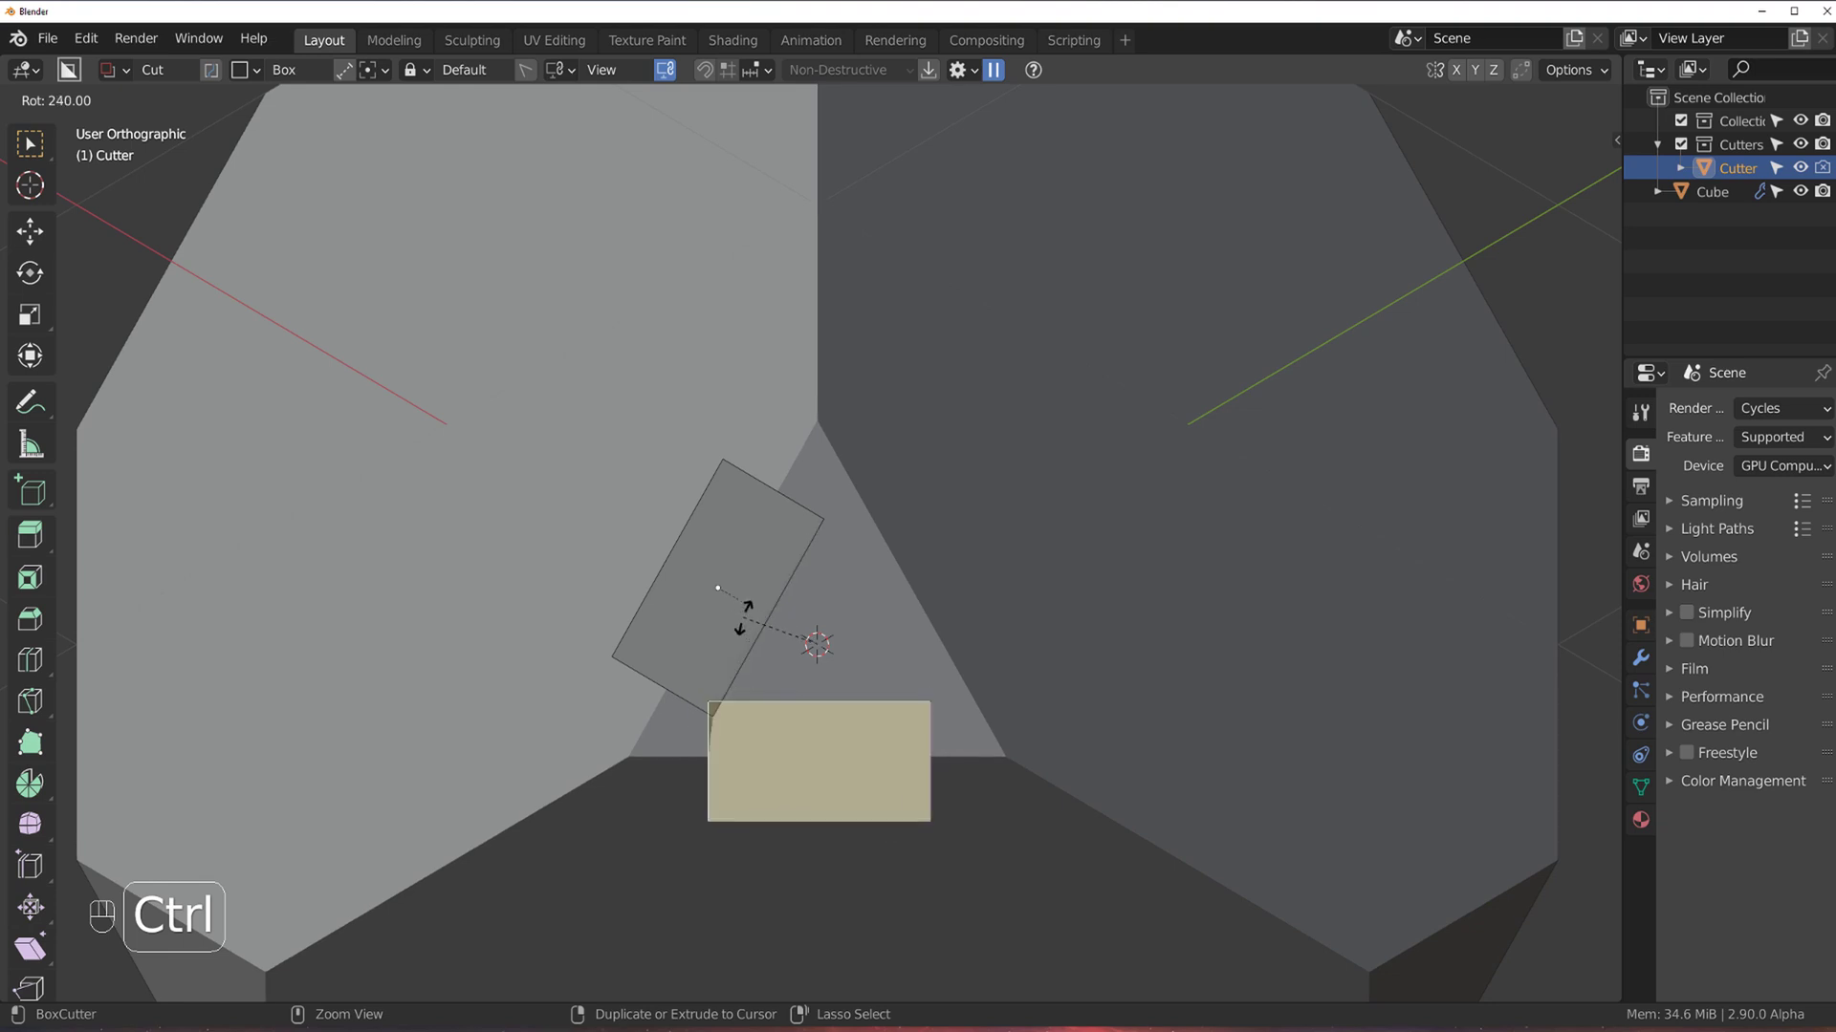
click(746, 614)
key(Tab)
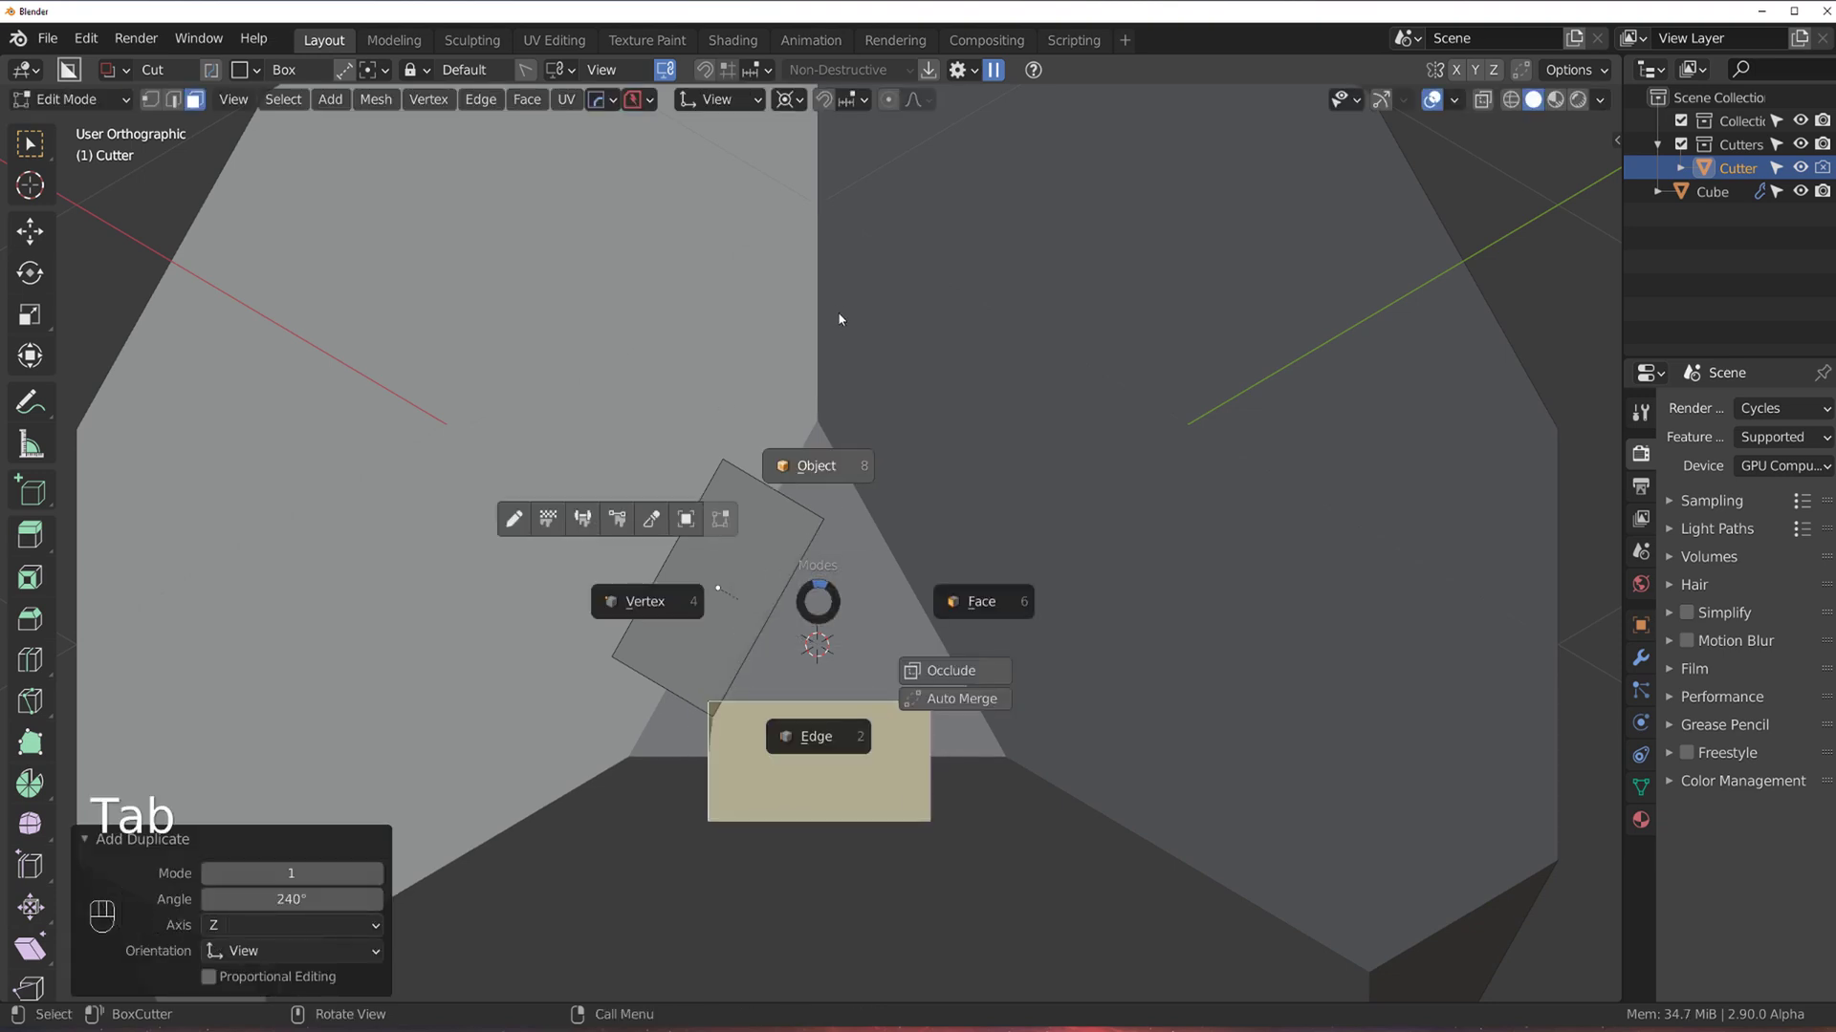
Undo the rotated copy, then scale the cutter to about 0.66 in the view plane and reposition it
middle_drag(839, 574, 721, 516)
key(Tab)
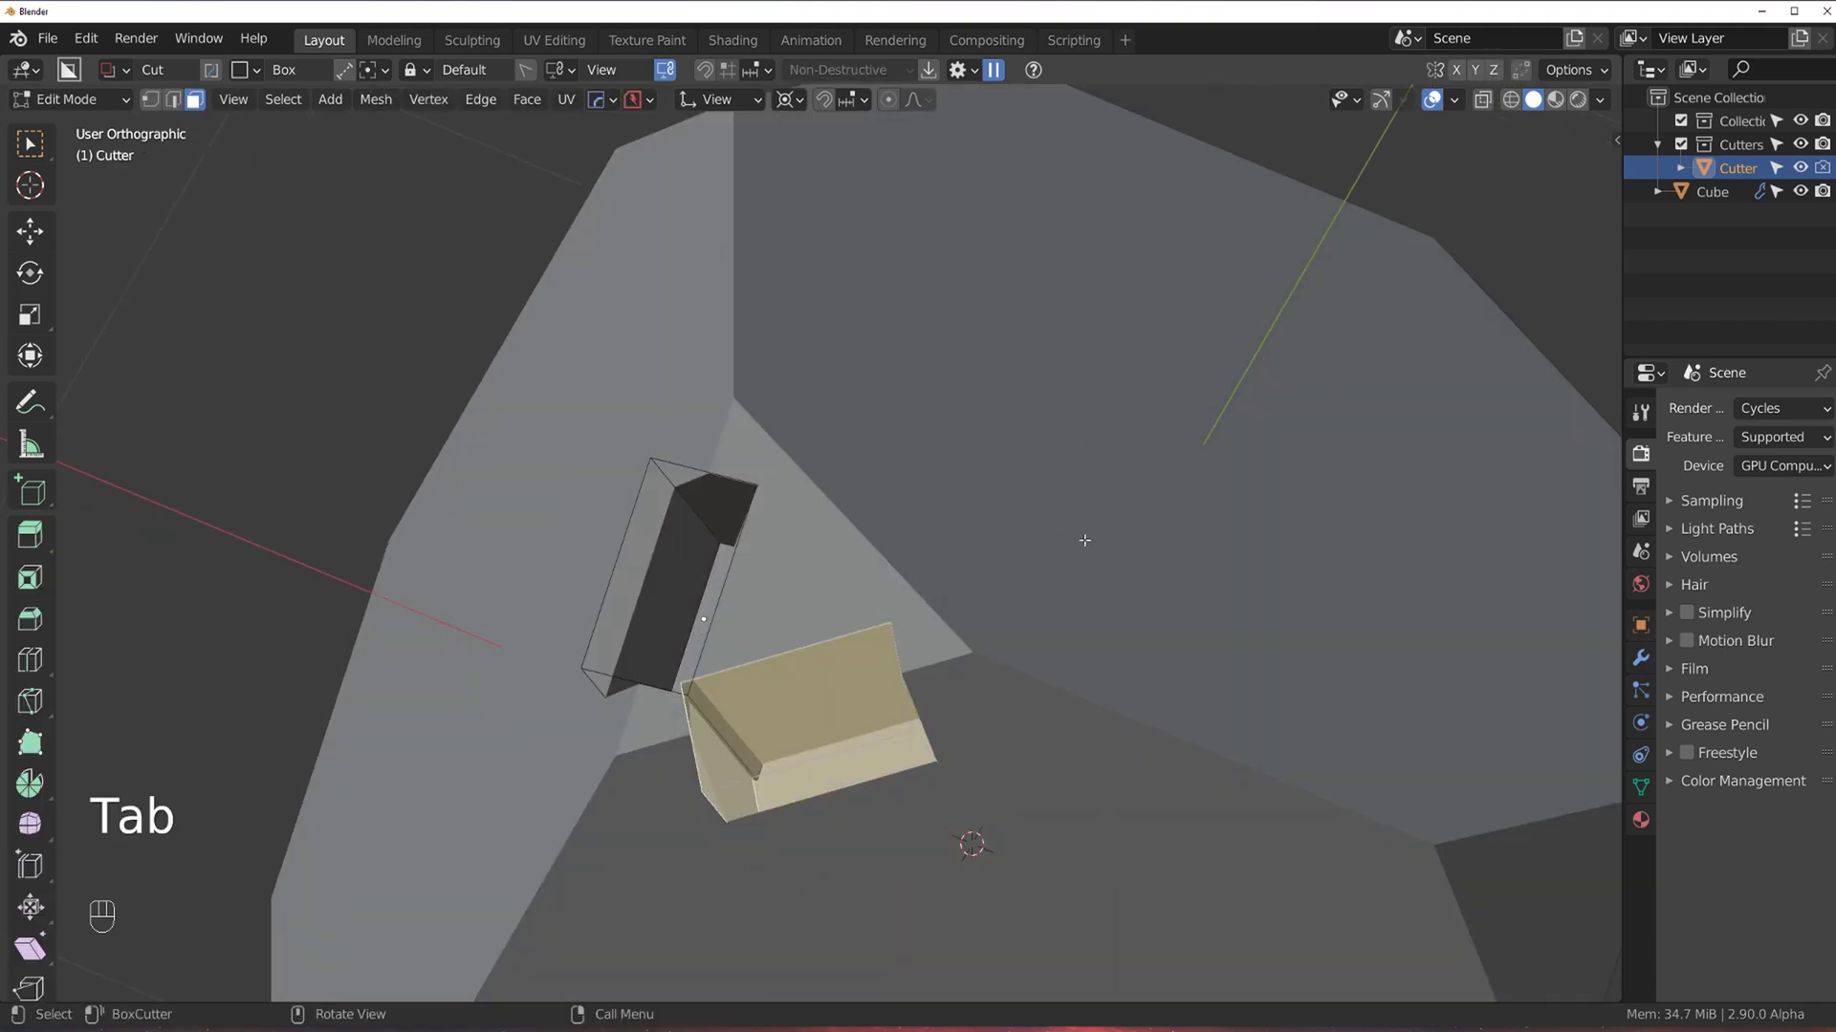
key(s)
key(ctrl+z)
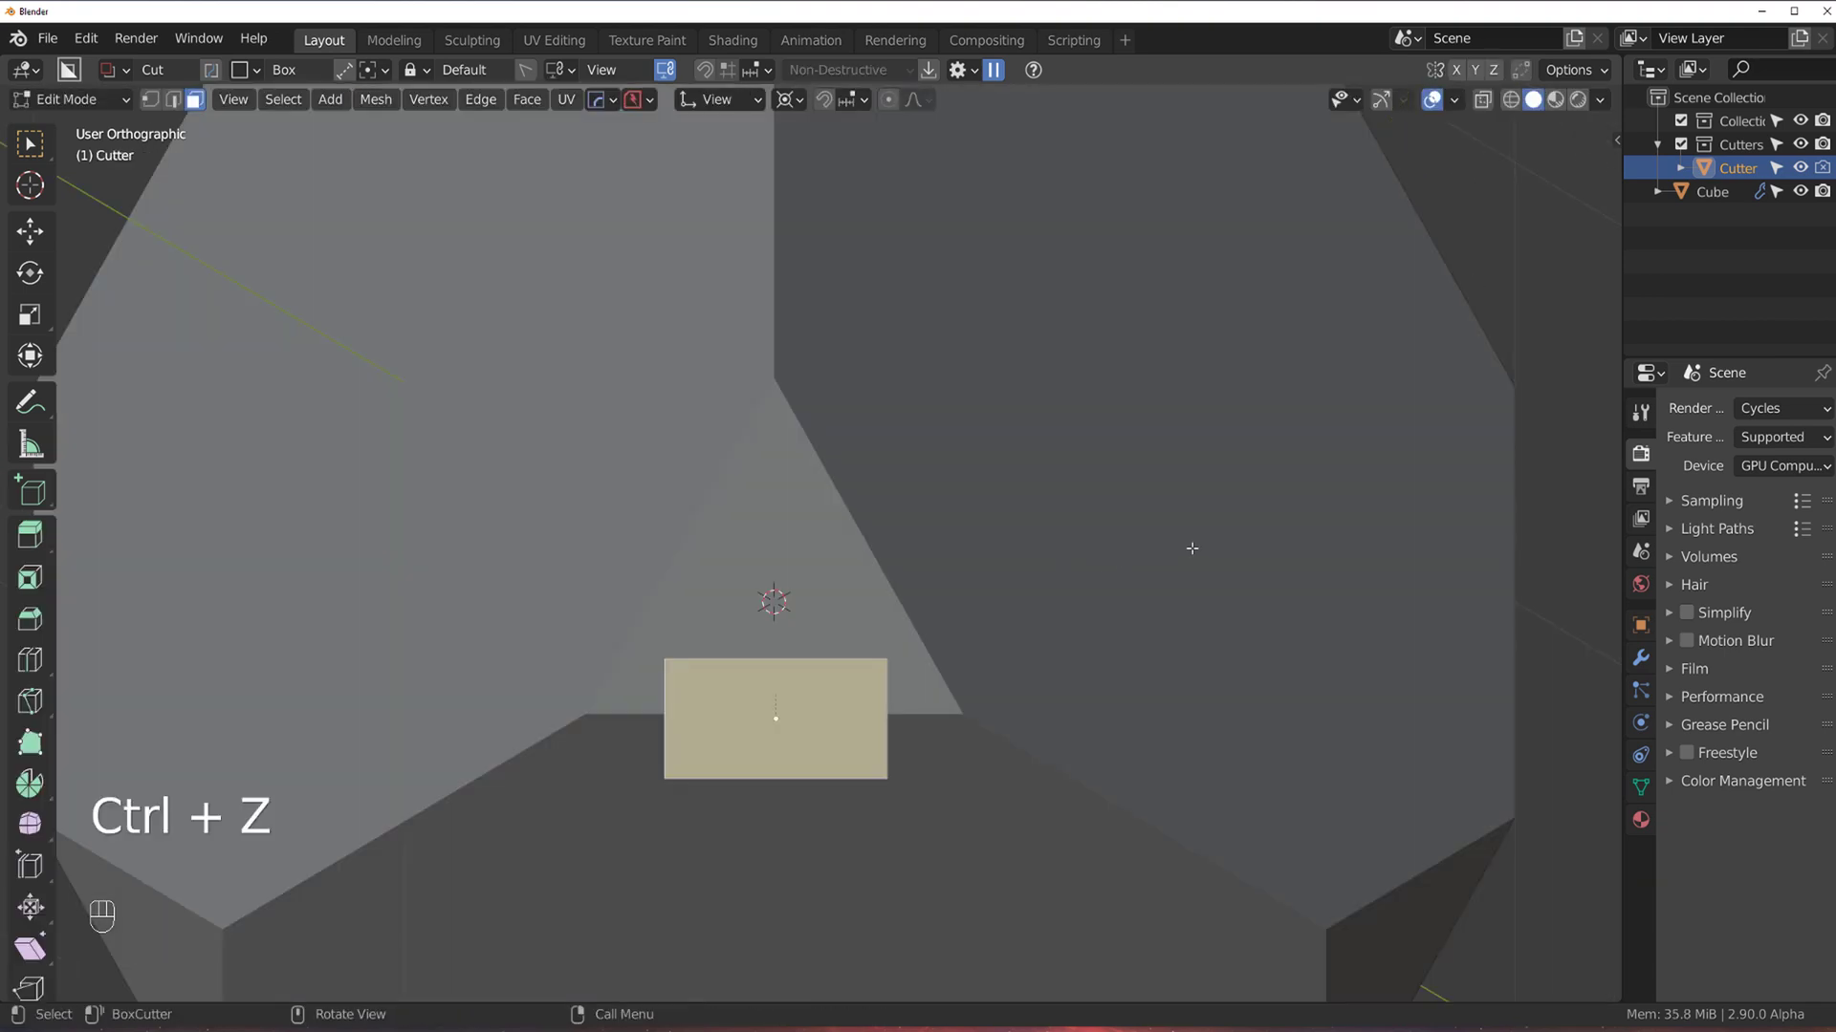
key(s)
key(shift+z)
click(1024, 561)
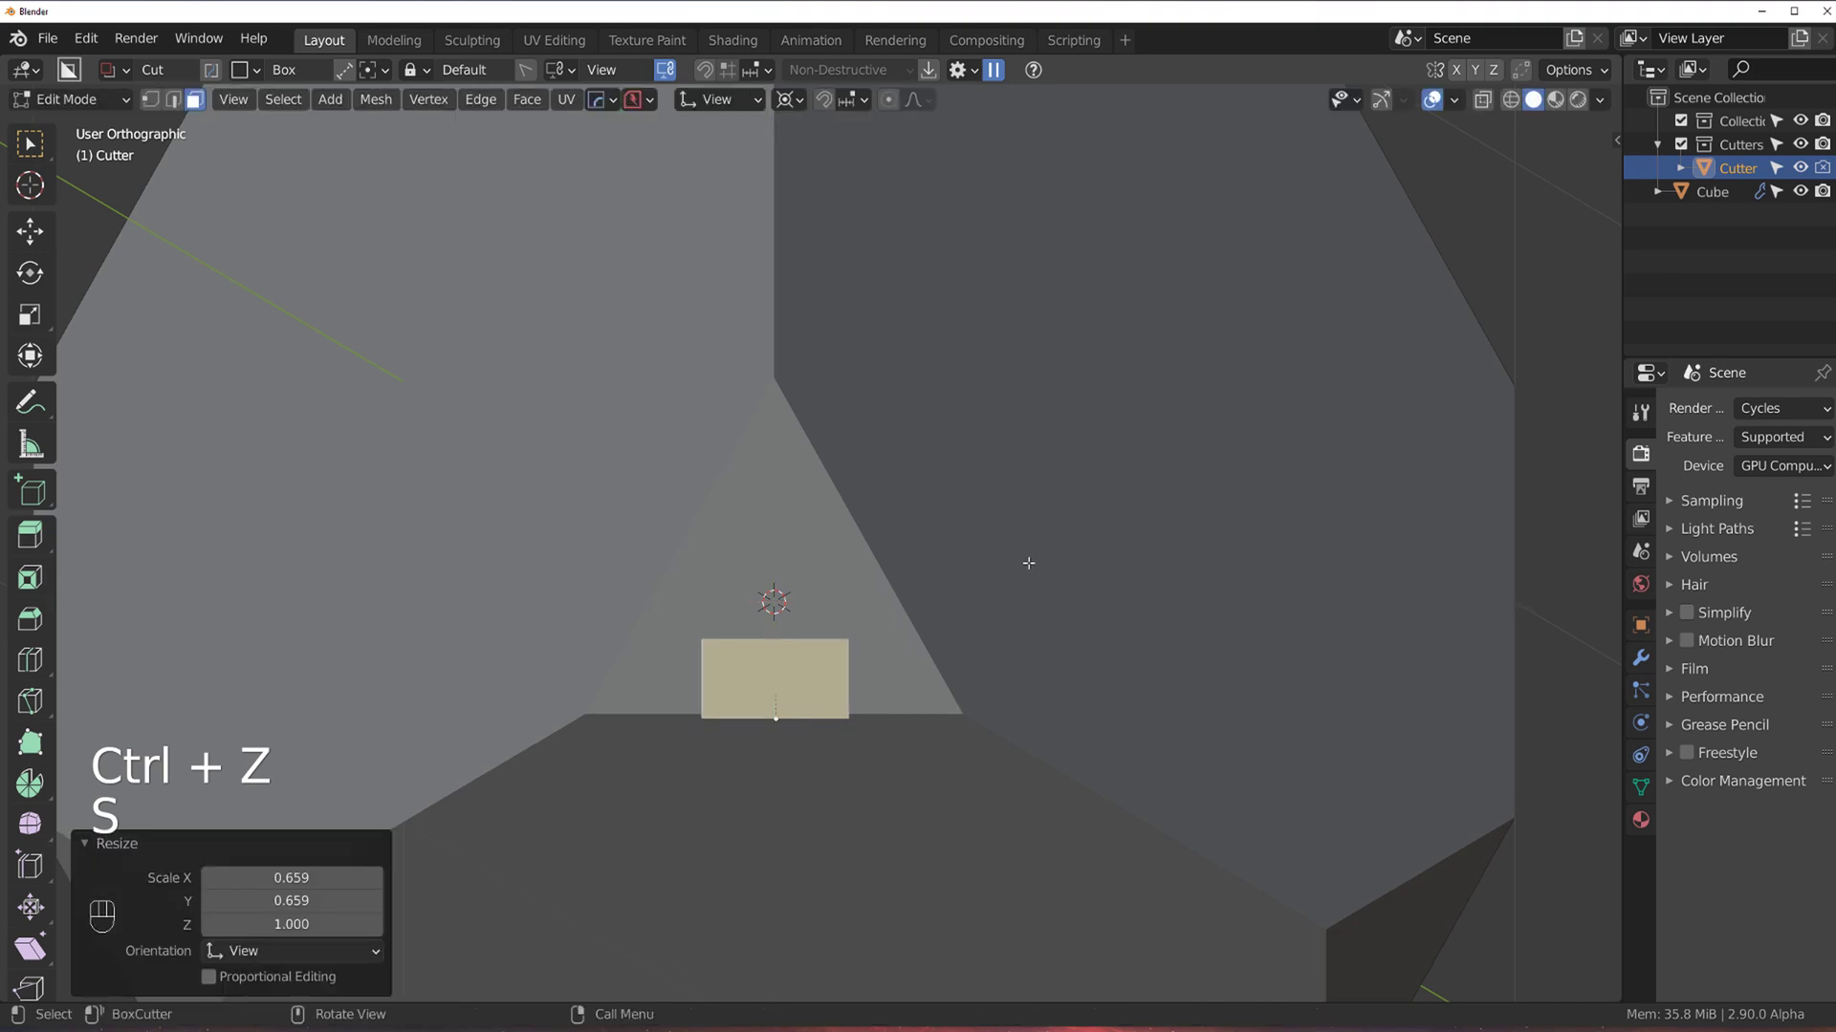
key(g)
click(999, 589)
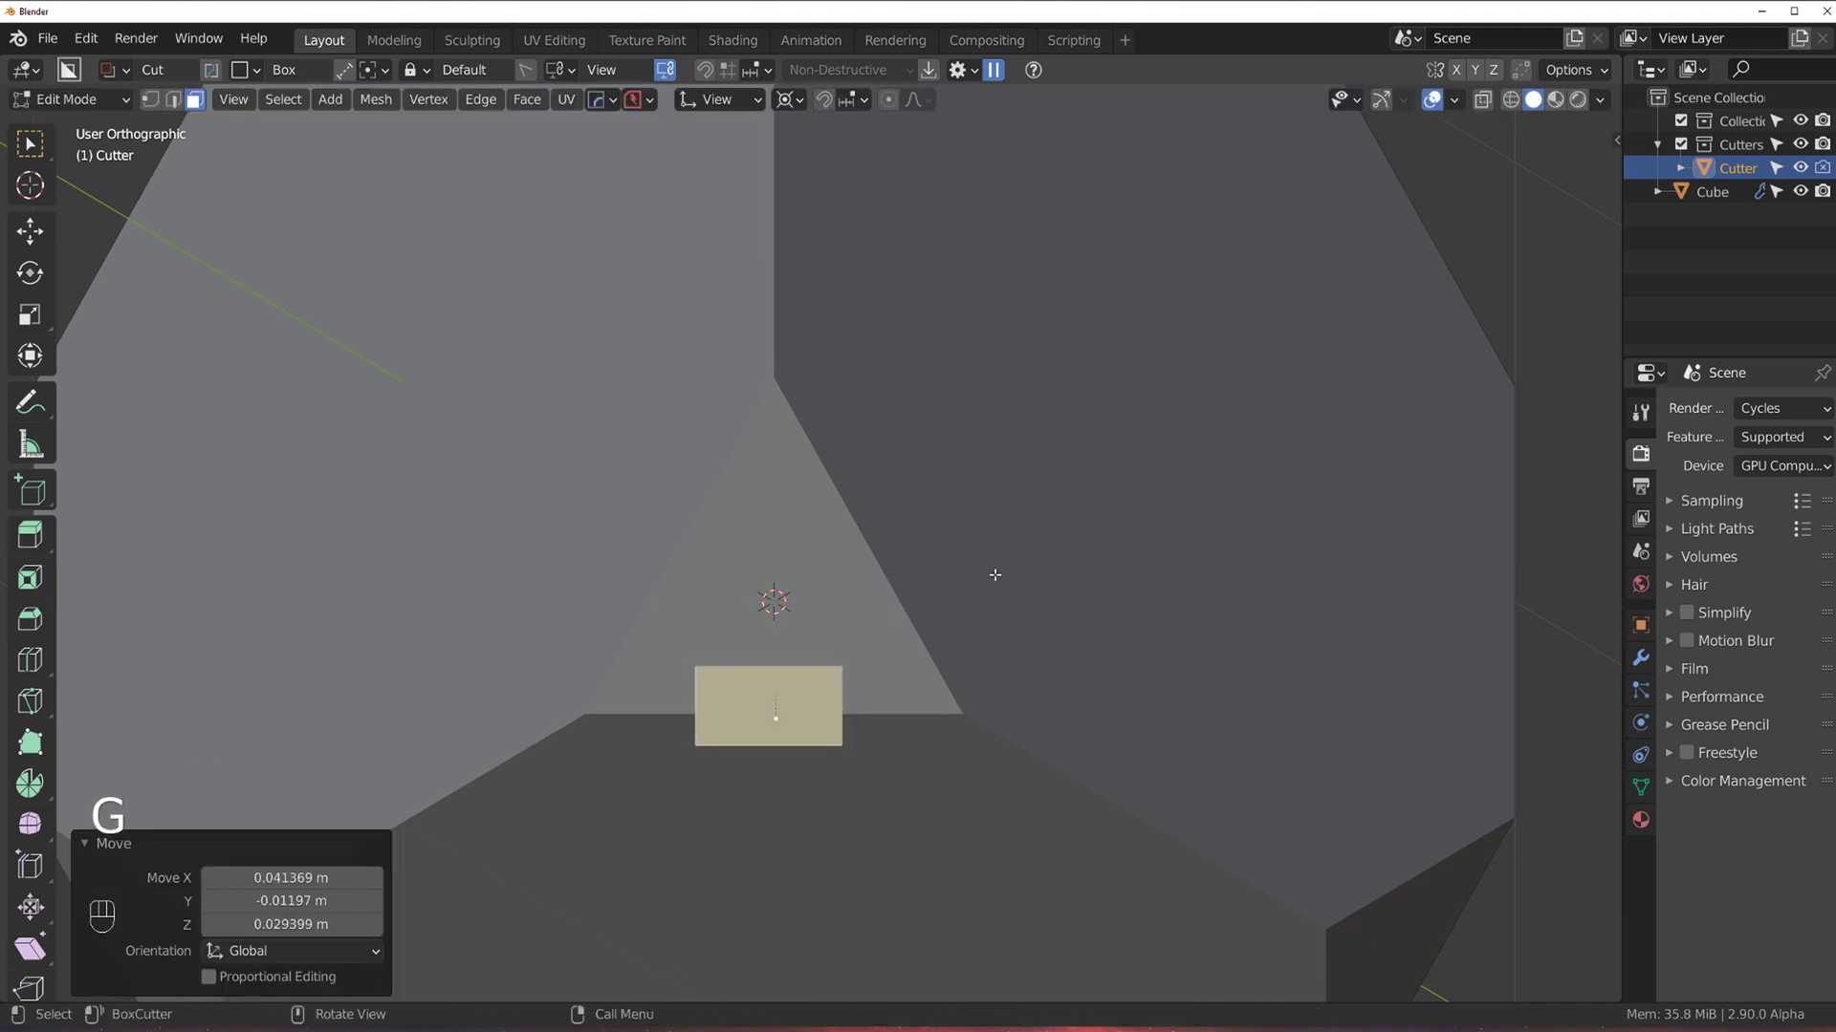
Make two more copies rotated in 120° steps around the 3D cursor for three cutters
key(shift+d)
key(r)
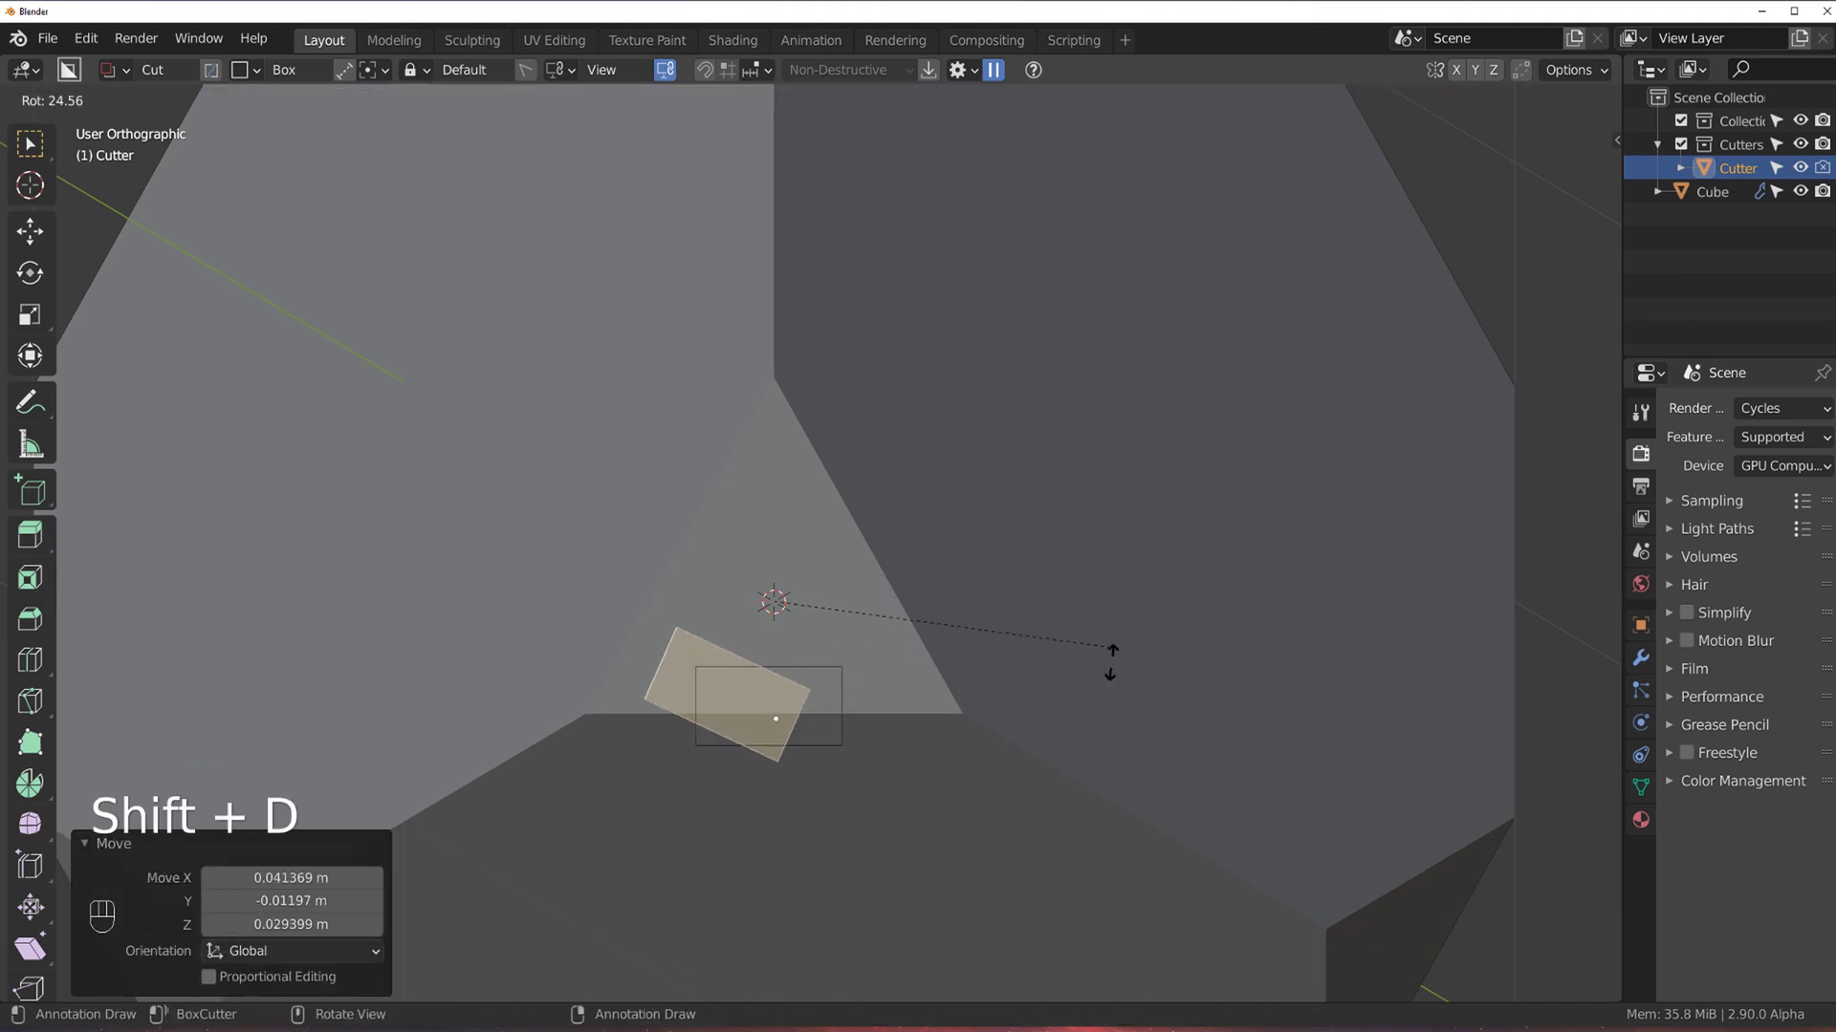
key(ctrl)
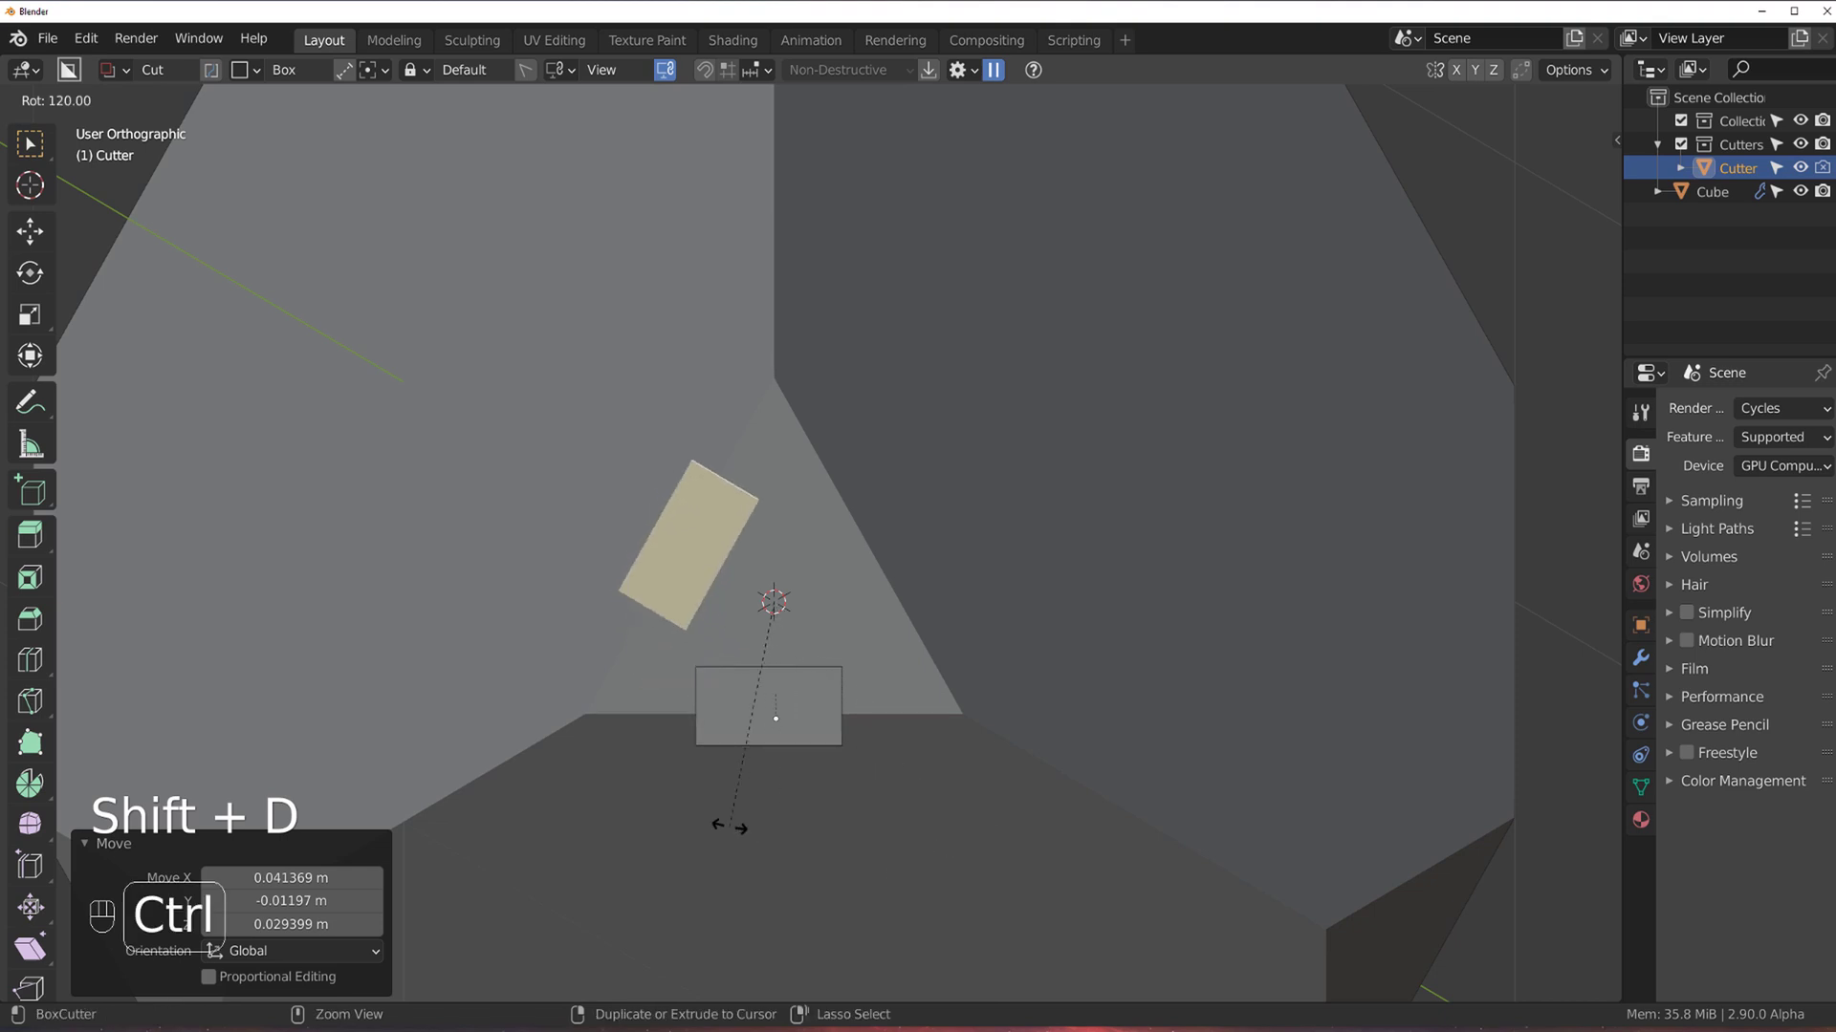
click(729, 826)
key(shift+r)
key(Tab)
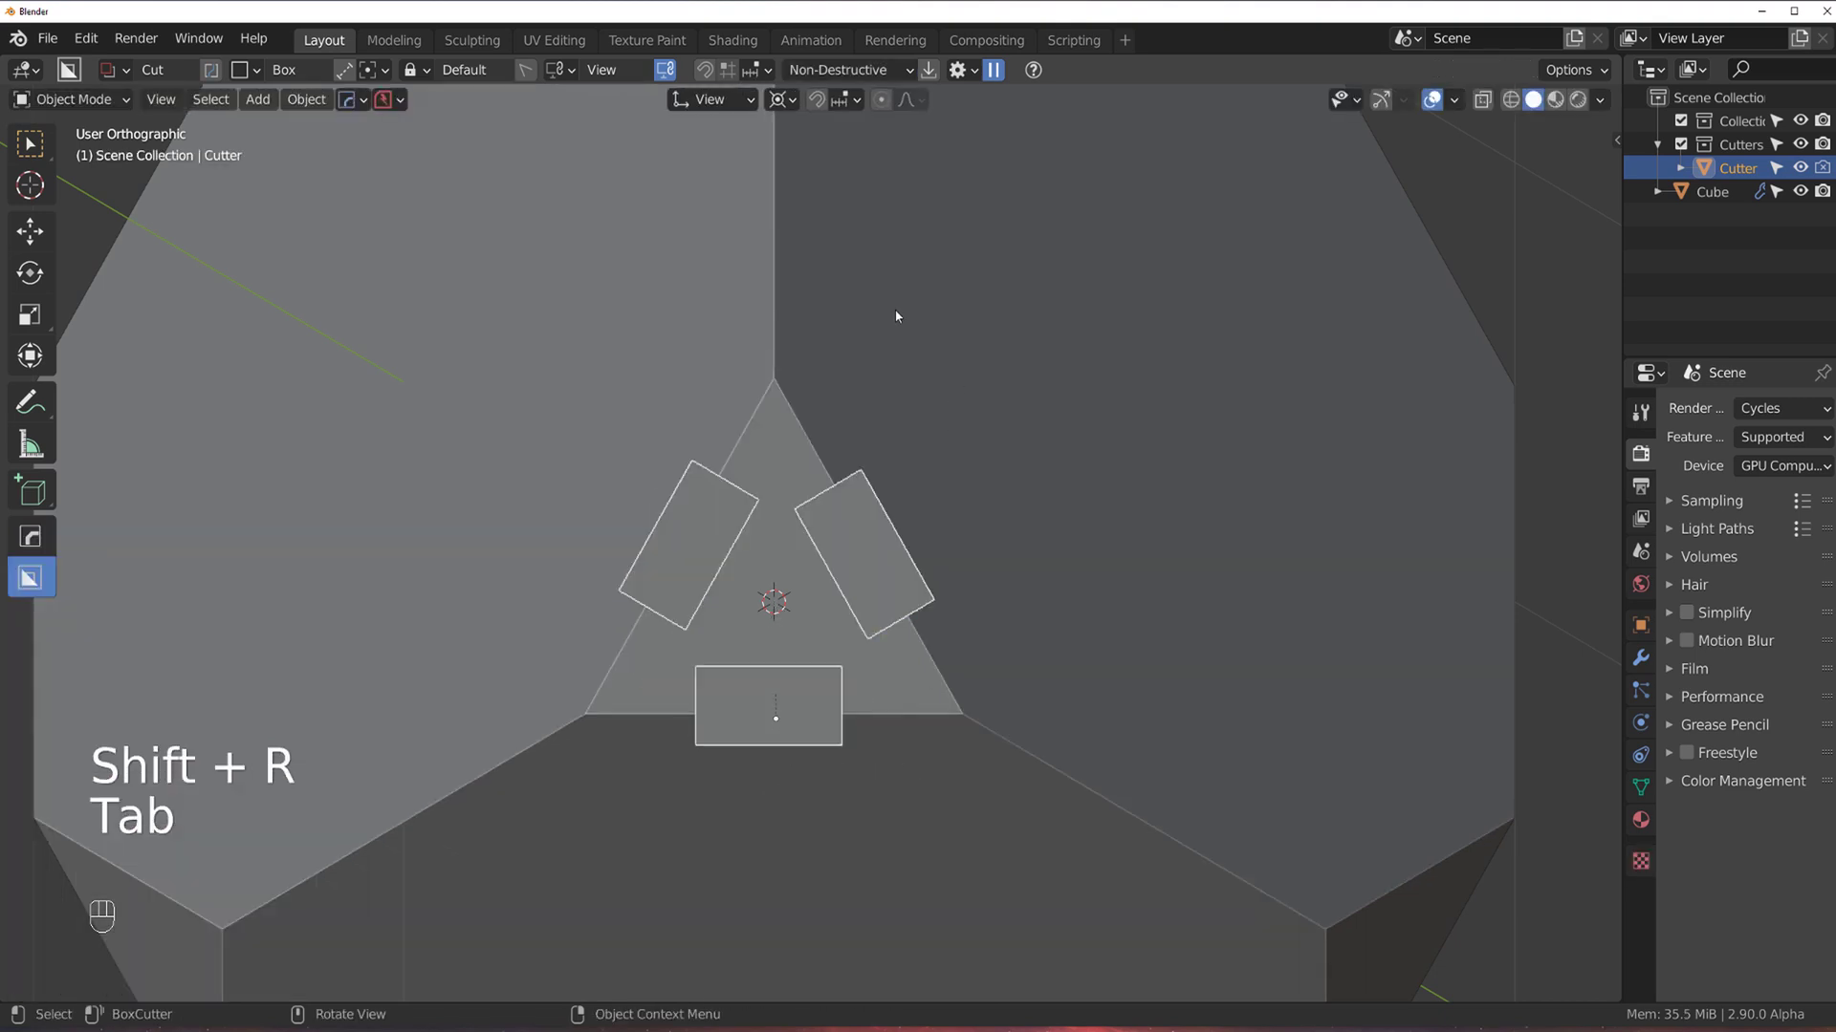
middle_drag(896, 315, 883, 243)
scroll(747, 571, down, 5)
click(874, 432)
scroll(875, 432, up, 5)
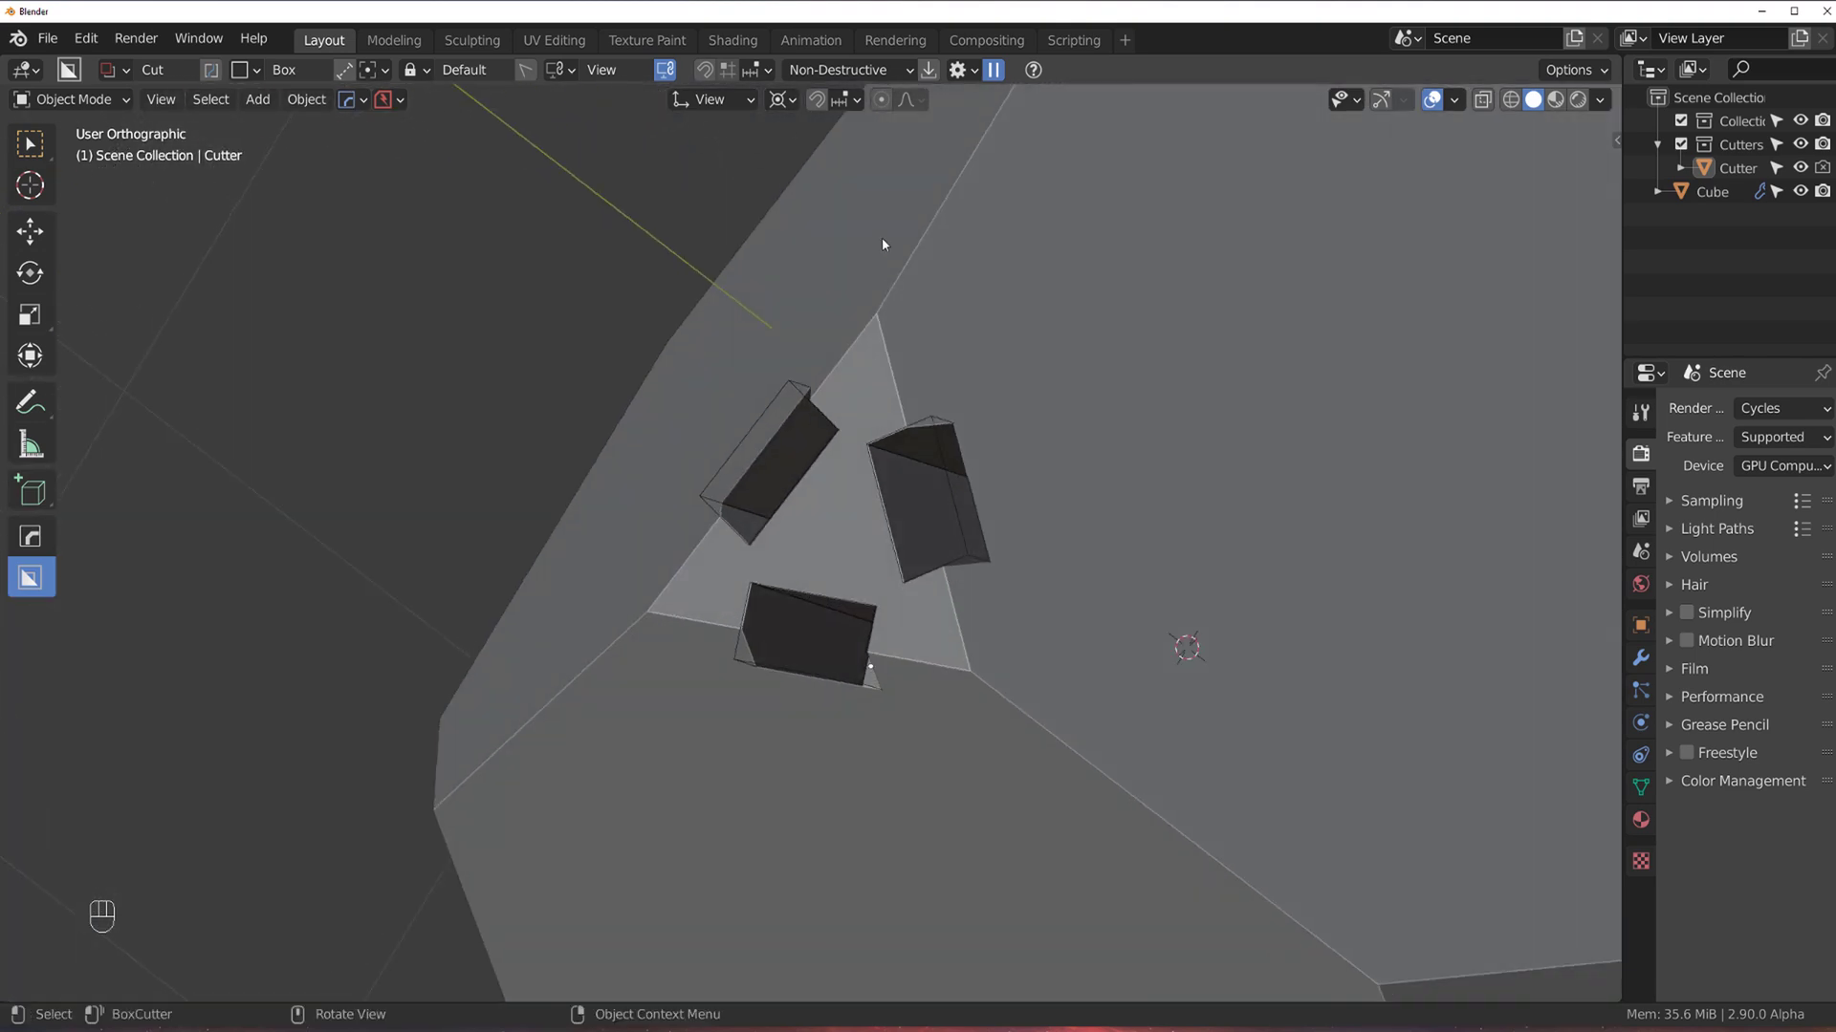
middle_drag(790, 471, 833, 350)
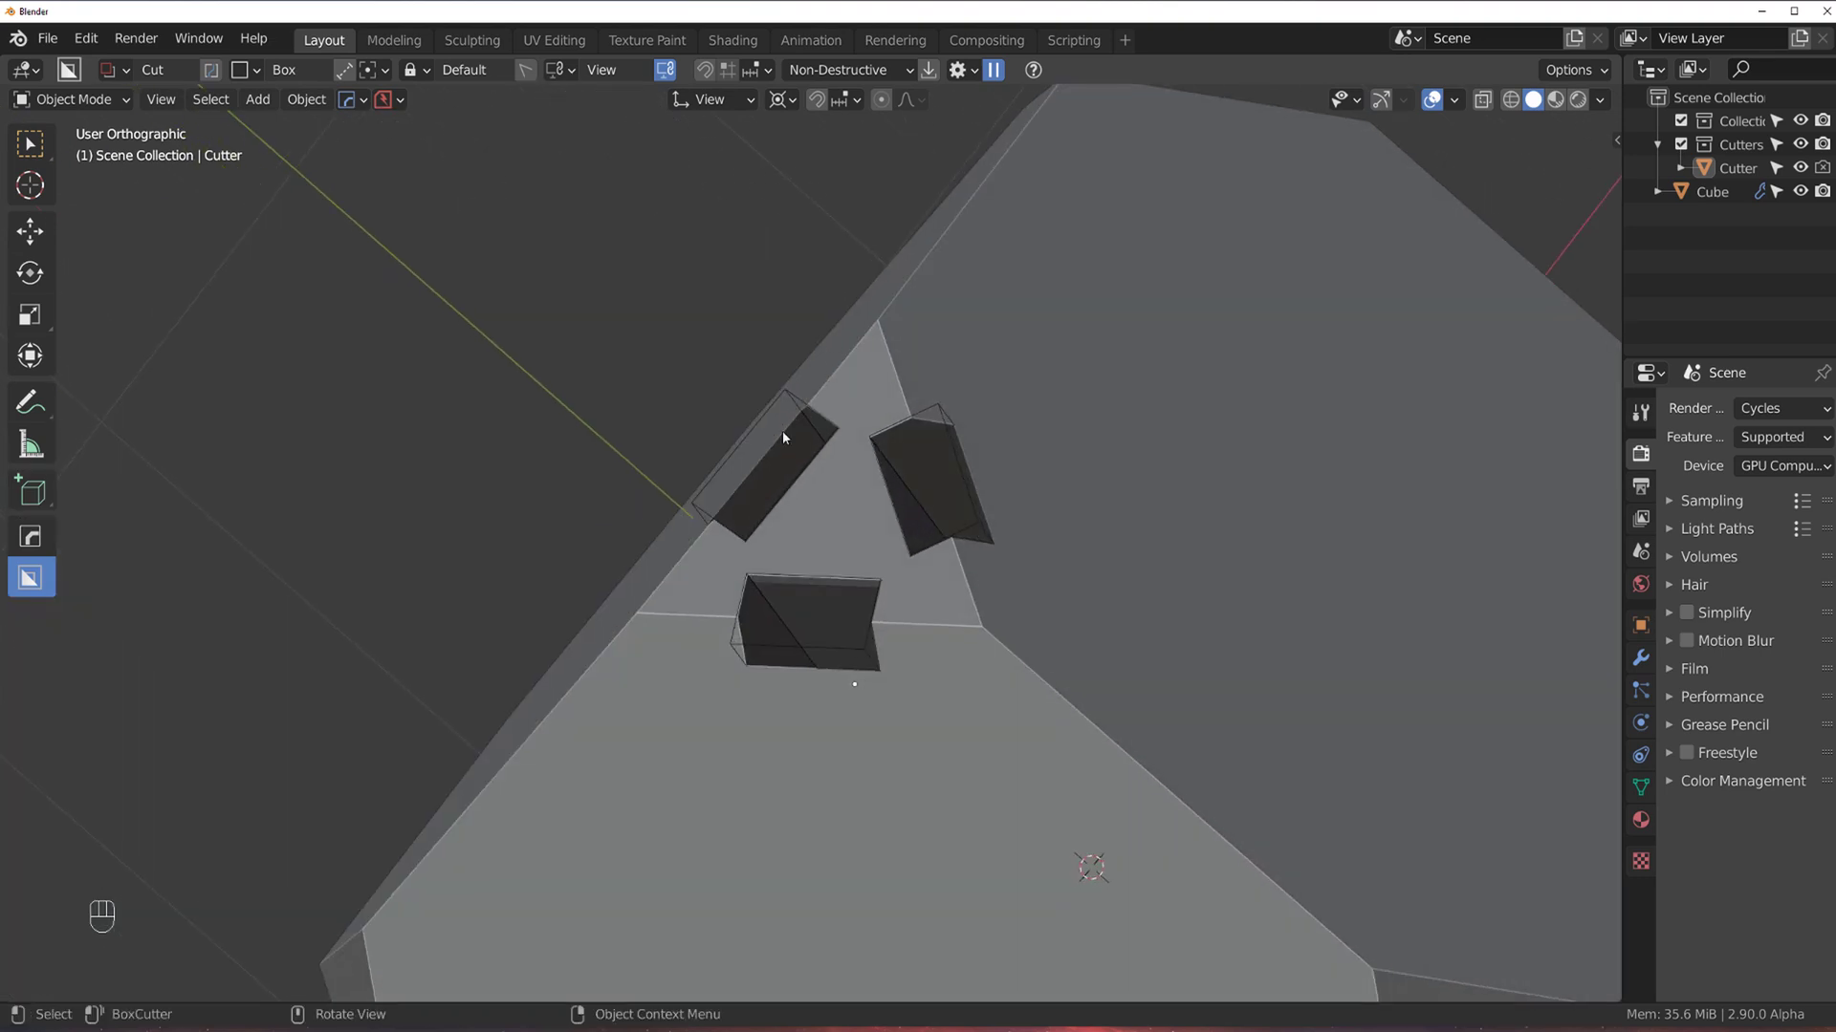
middle_drag(784, 437, 755, 509)
key(KP_5)
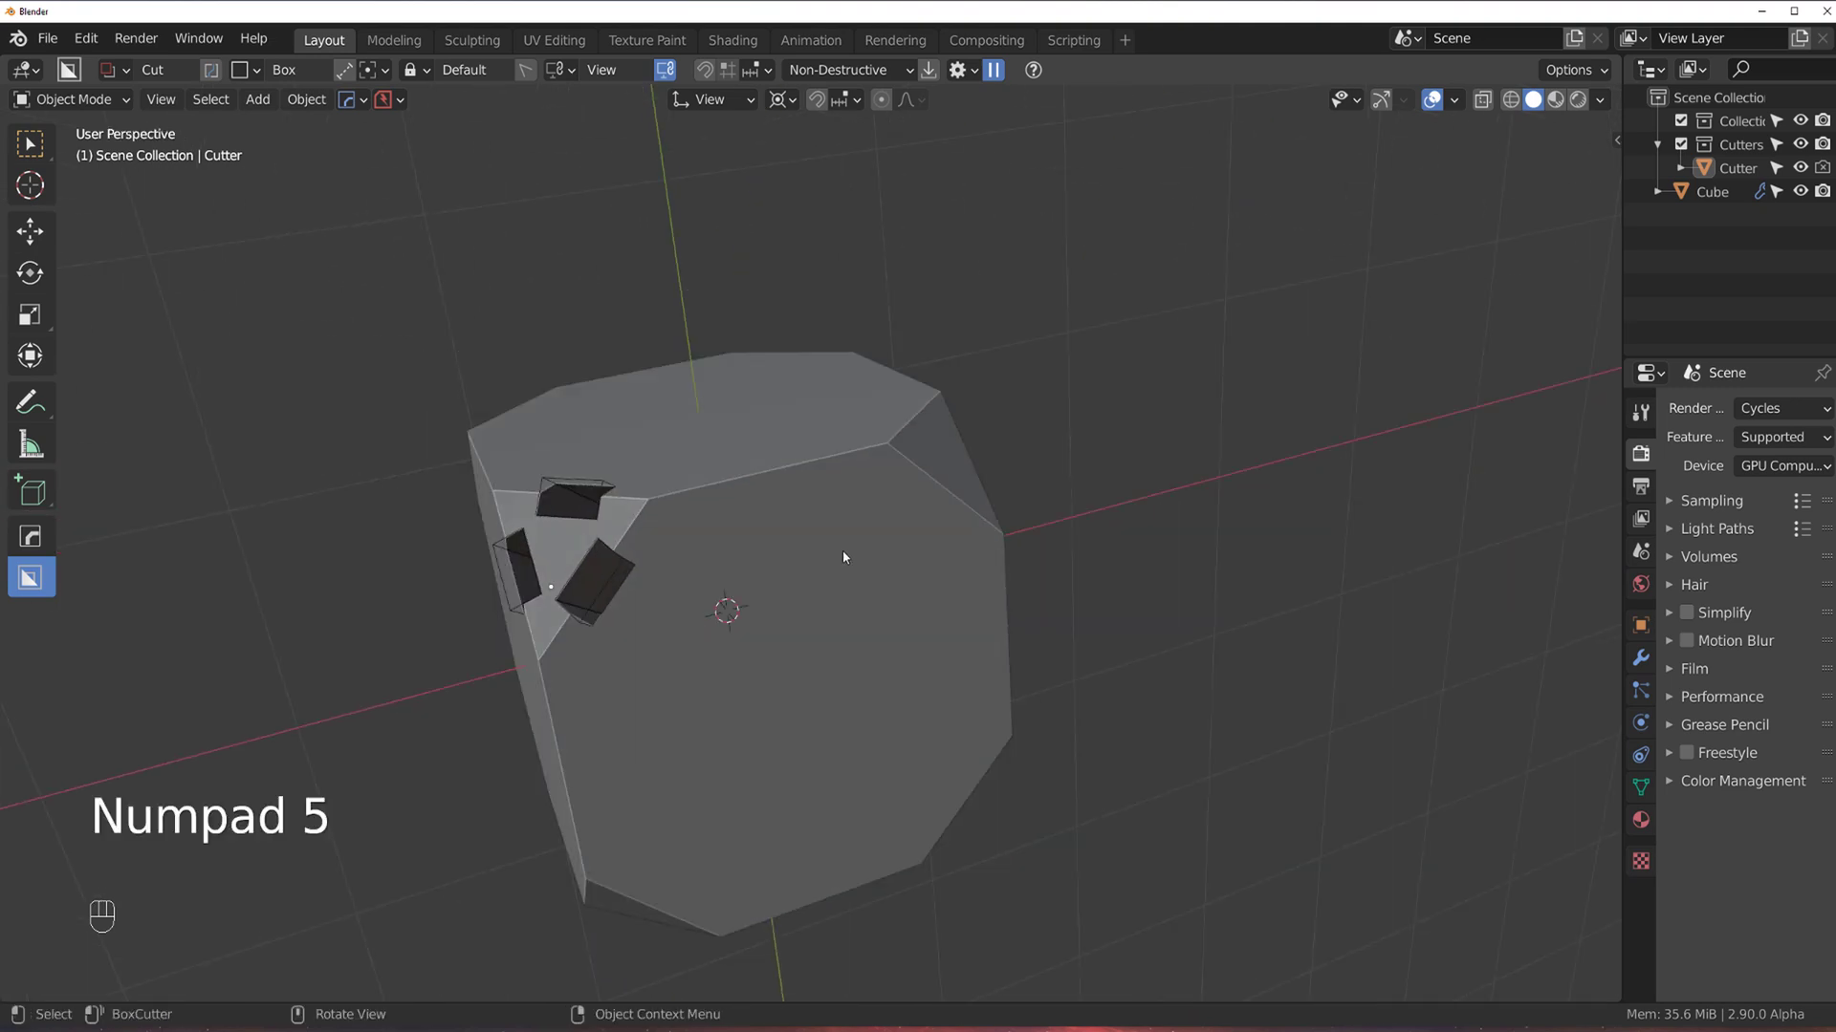
middle_drag(841, 549, 893, 534)
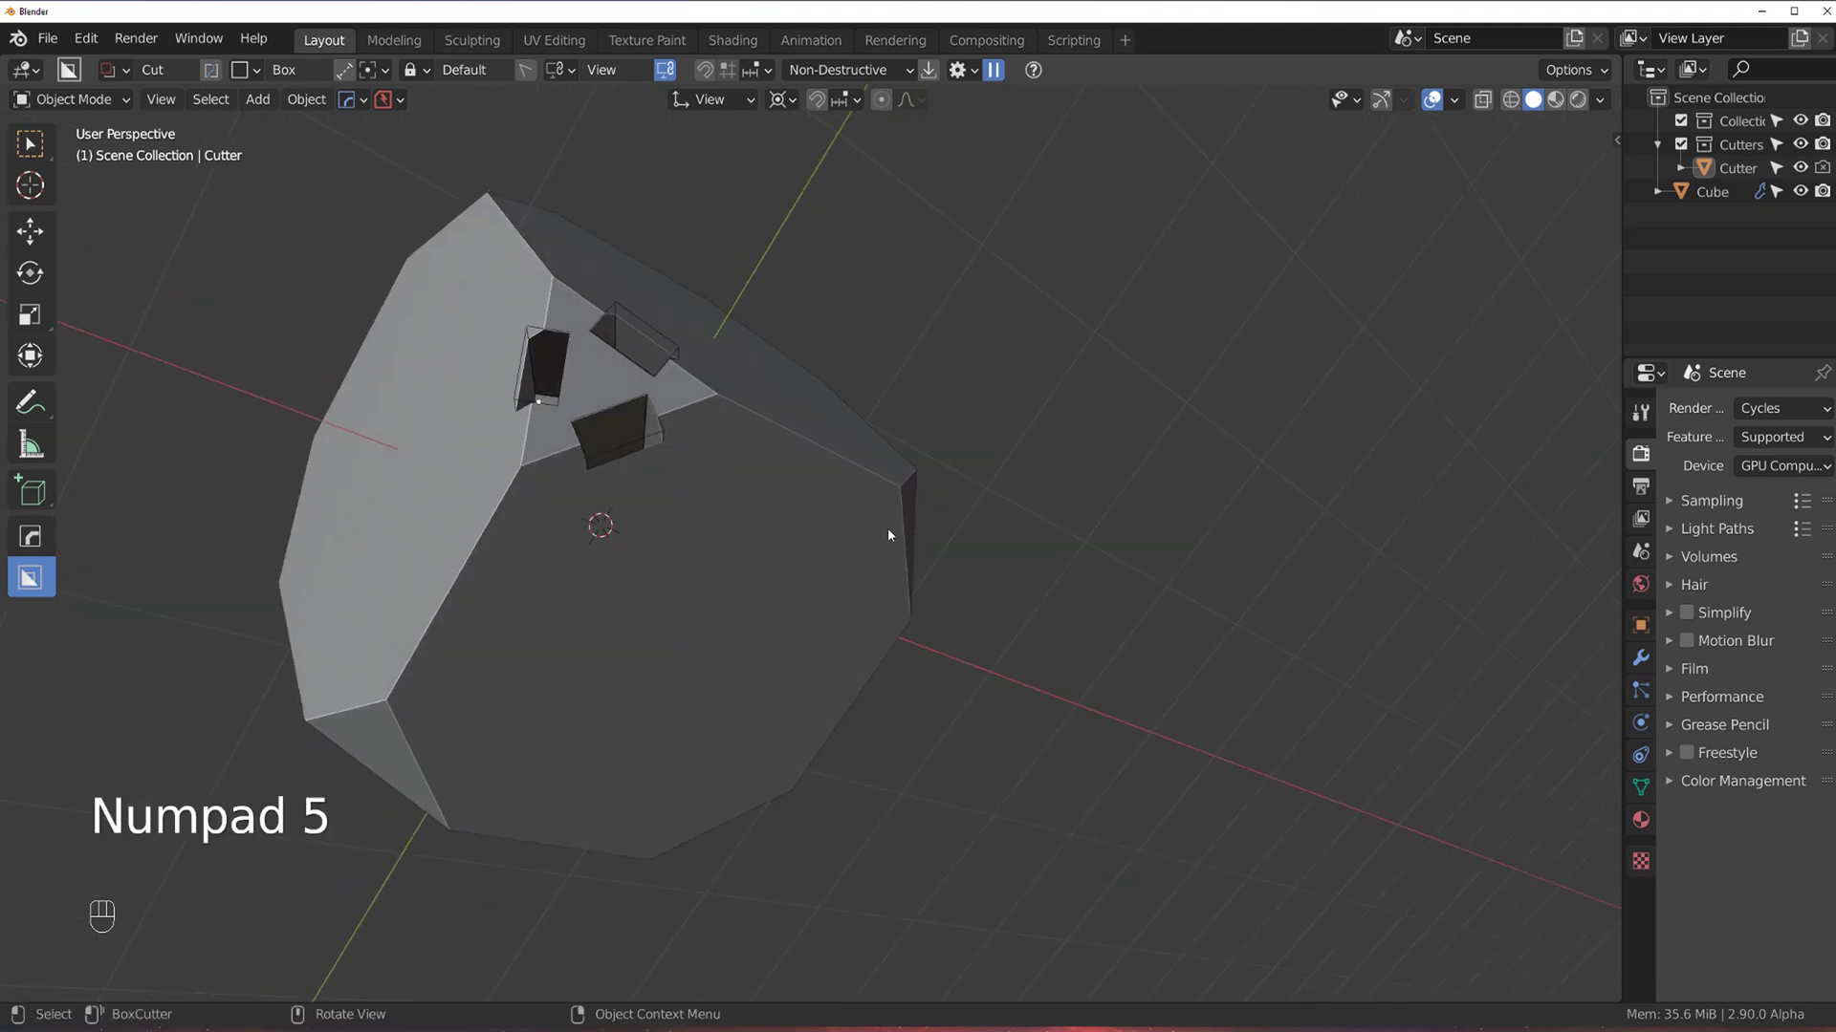
middle_drag(701, 446, 821, 571)
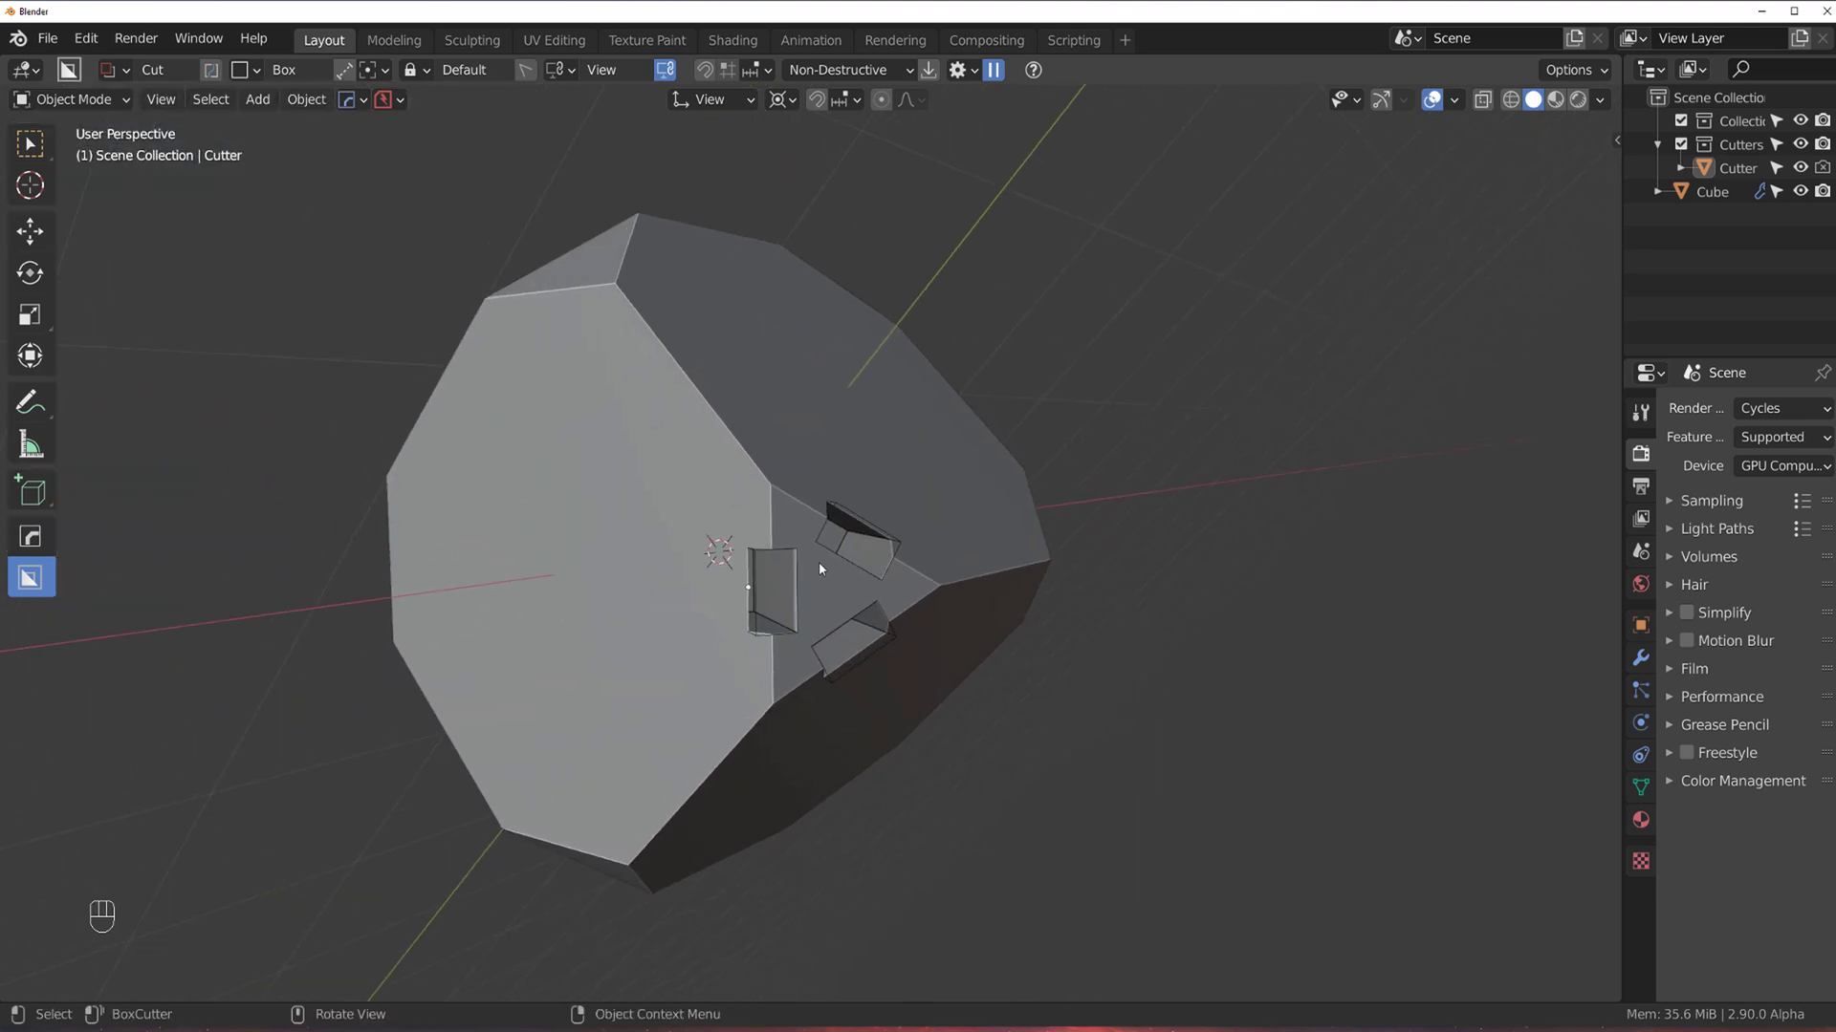